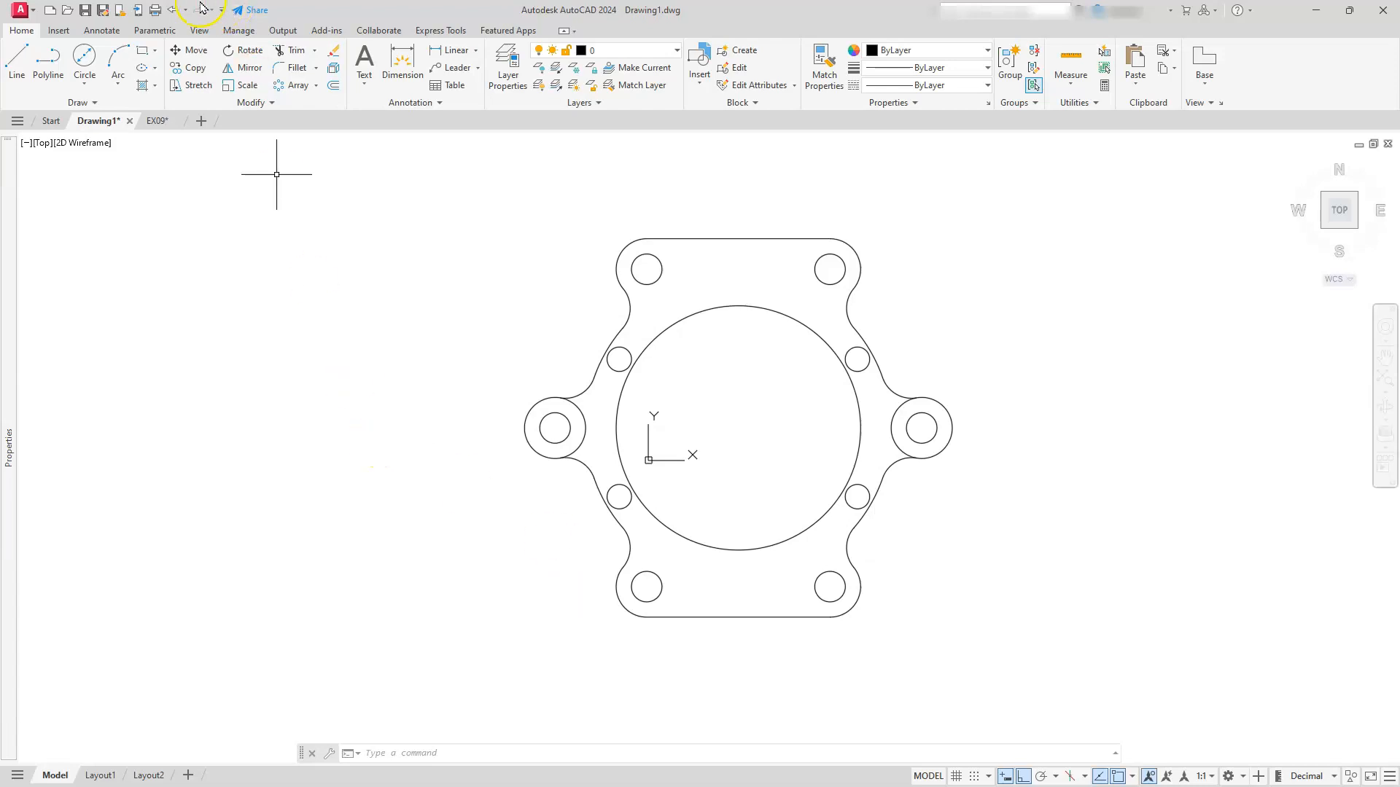
- Draw a 17 by 11 rectangle with its first corner at the origin 0,0
left_click(142, 54)
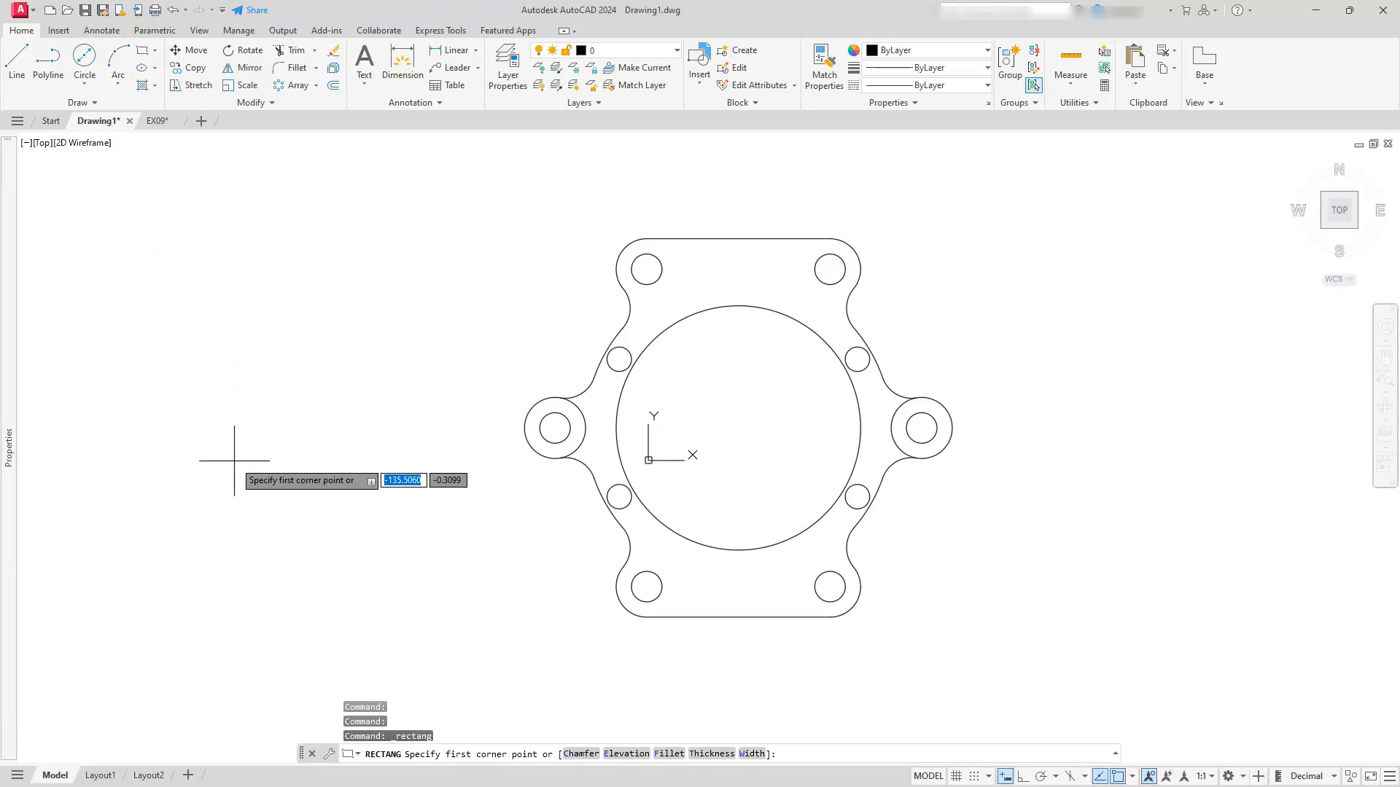
type("0")
key("Tab")
type("0")
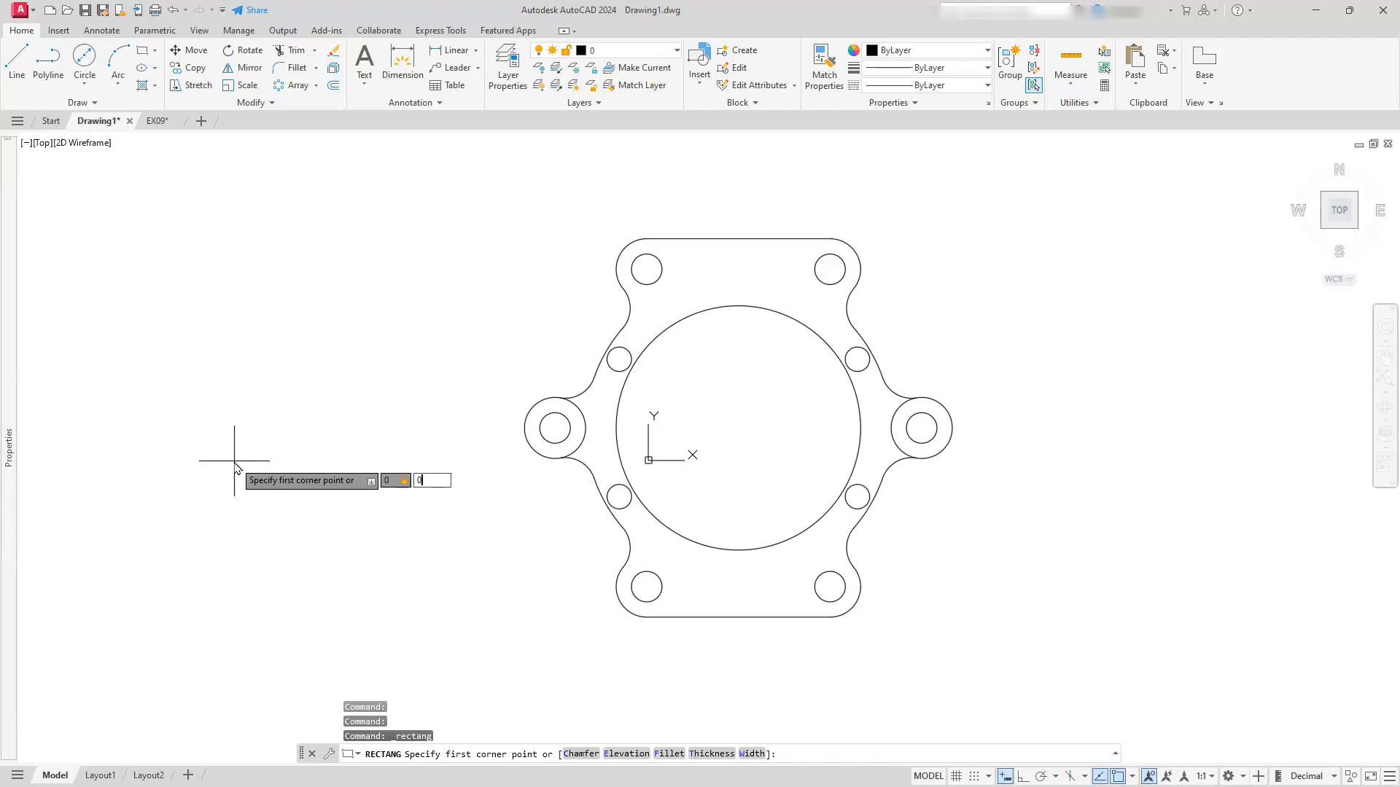
key("Return")
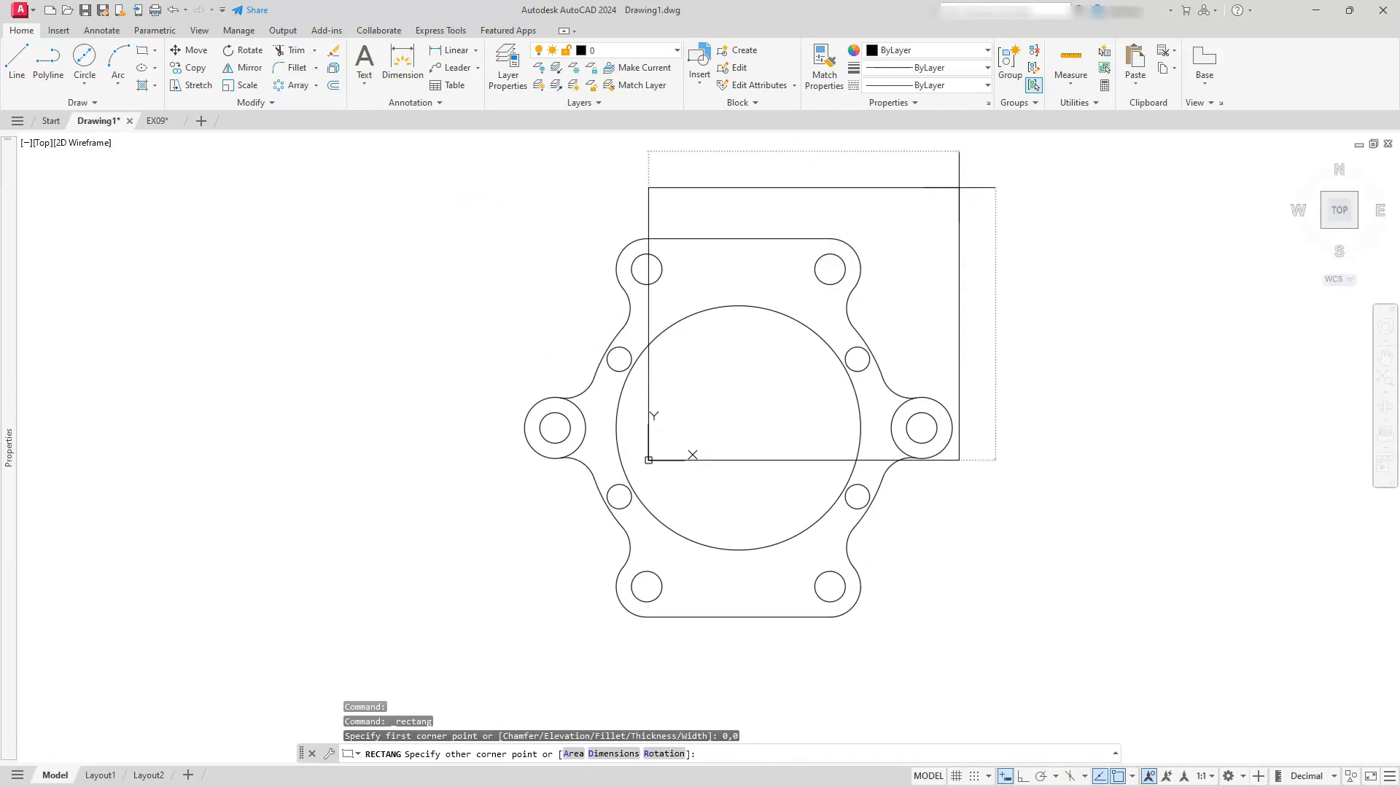
type("@17,11")
key("Return")
key("F8")
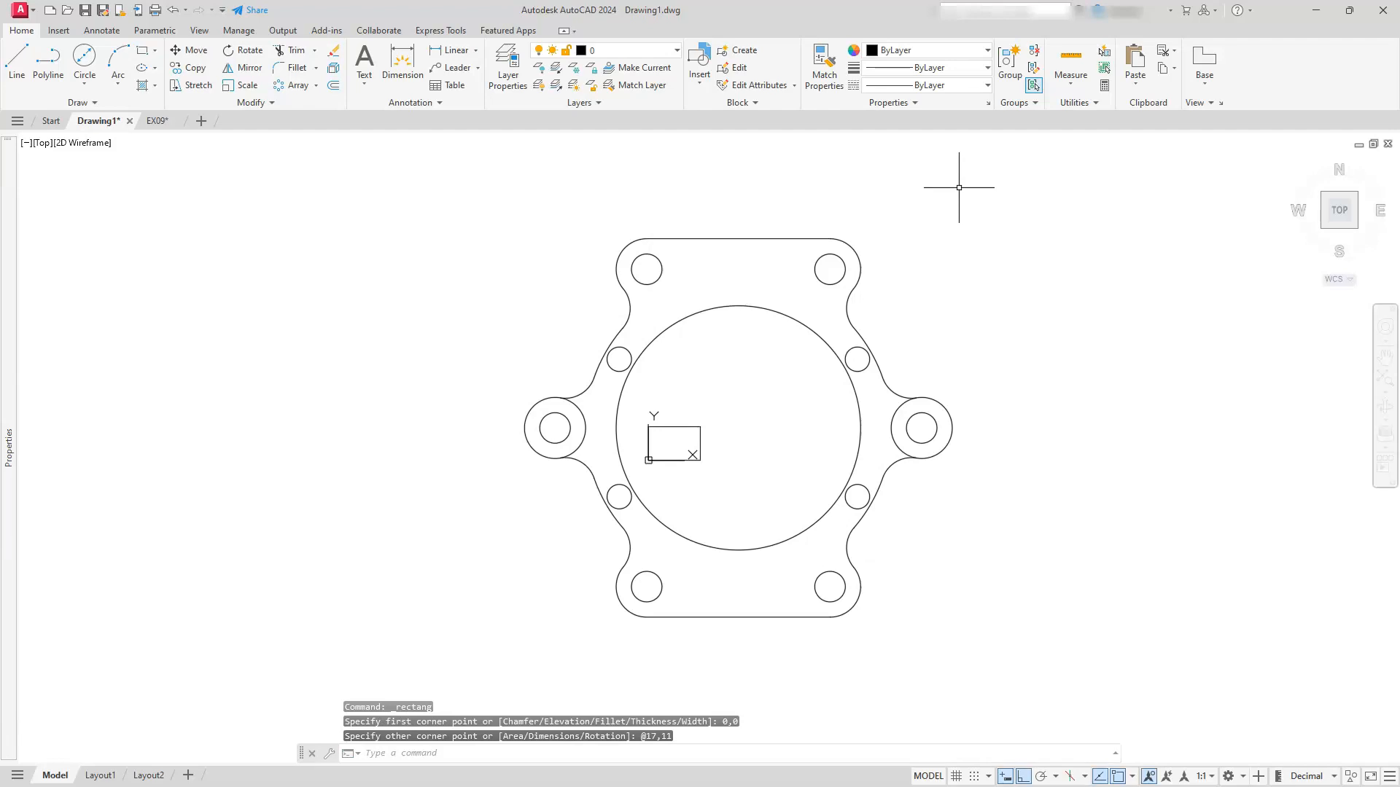
- Offset the 17 by 11 rectangle inward by 0.25 to make an inner border line
scroll(656, 458, "up", 5)
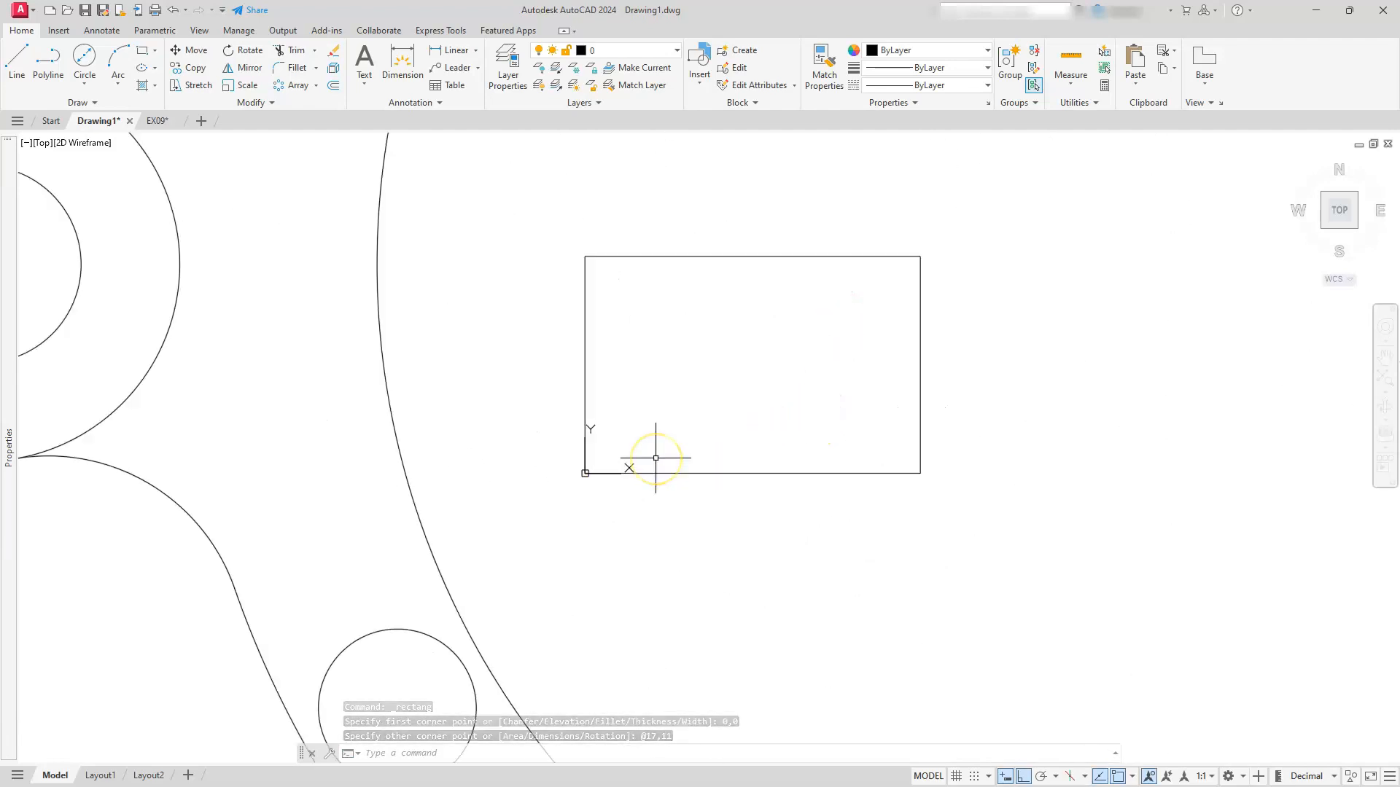
left_click(334, 86)
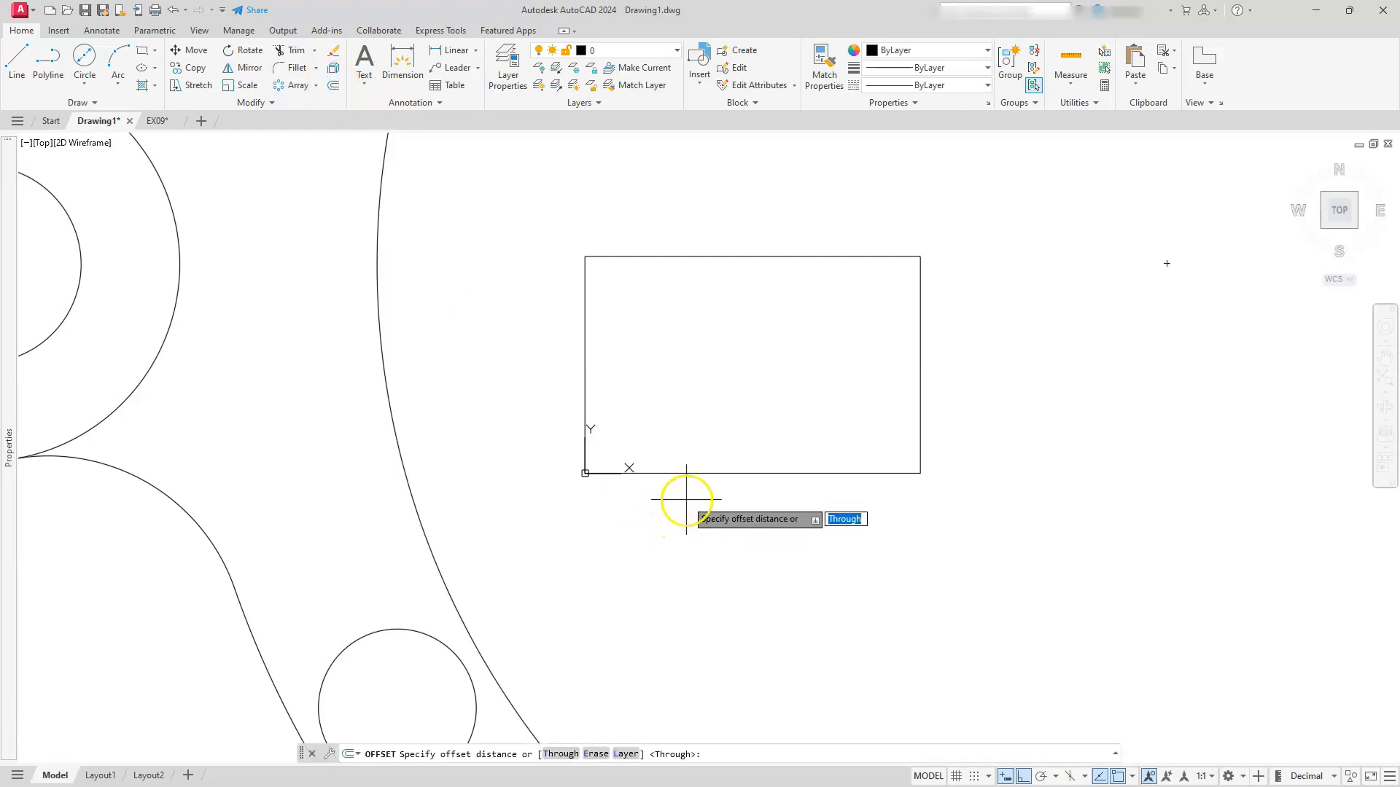
type("10")
key("Return")
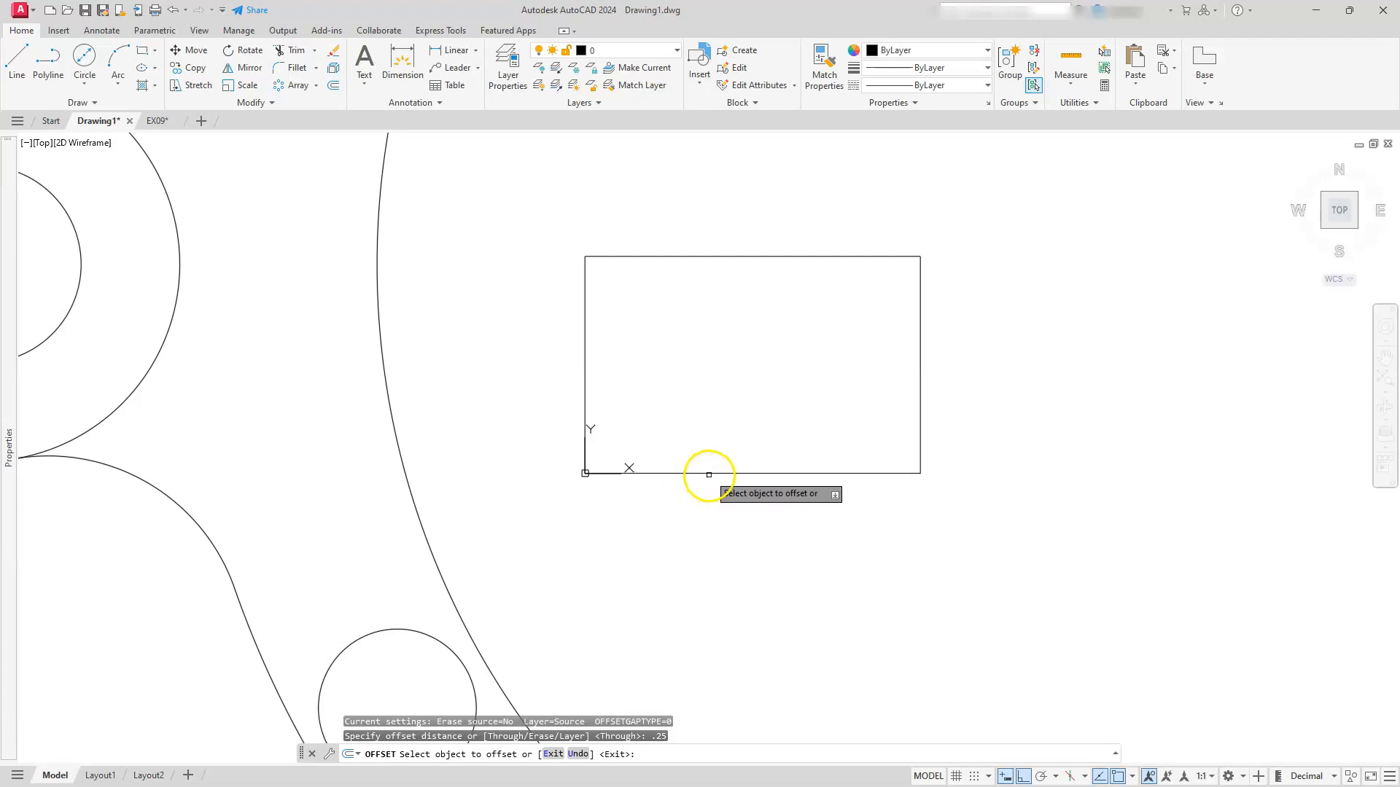
left_click(709, 471)
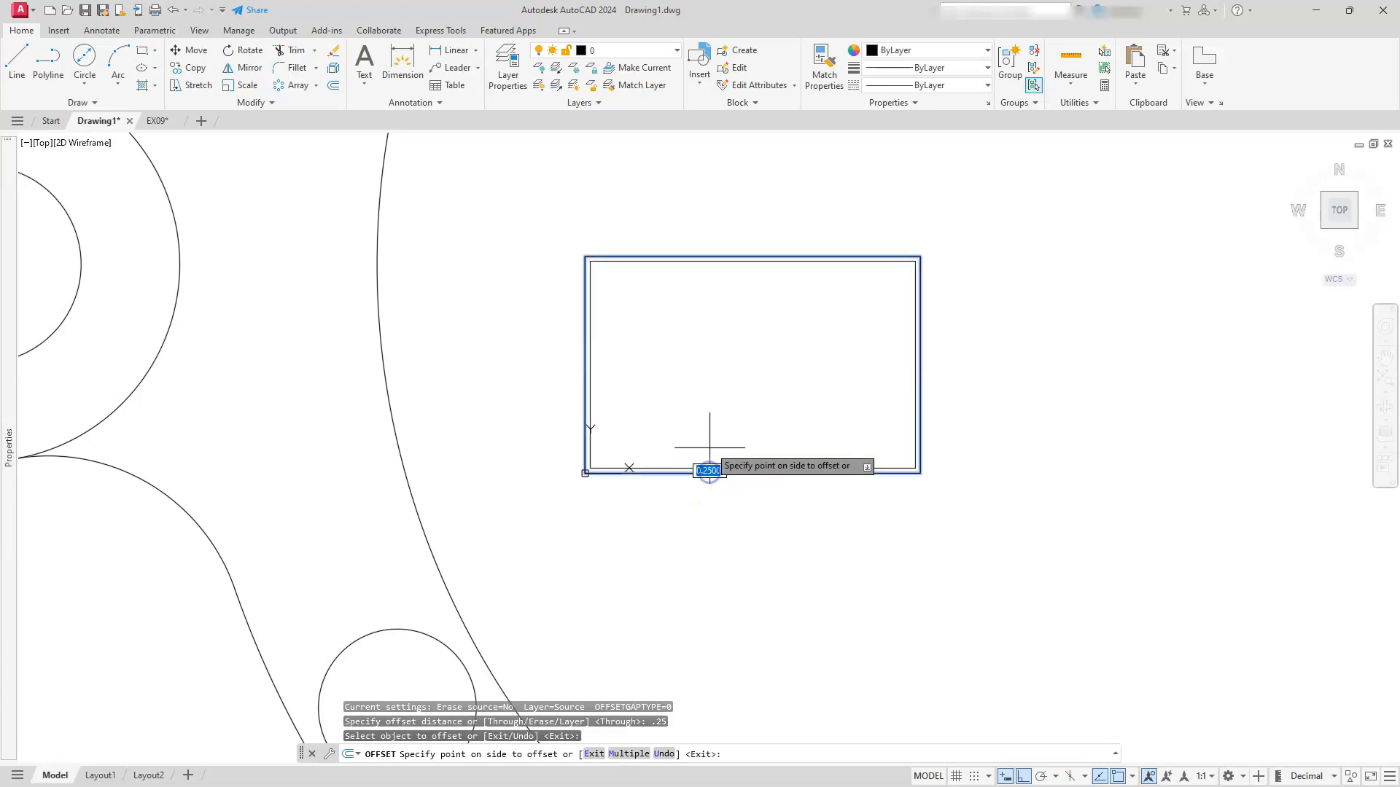
left_click(715, 402)
key("Escape")
key("Escape")
key("Escape")
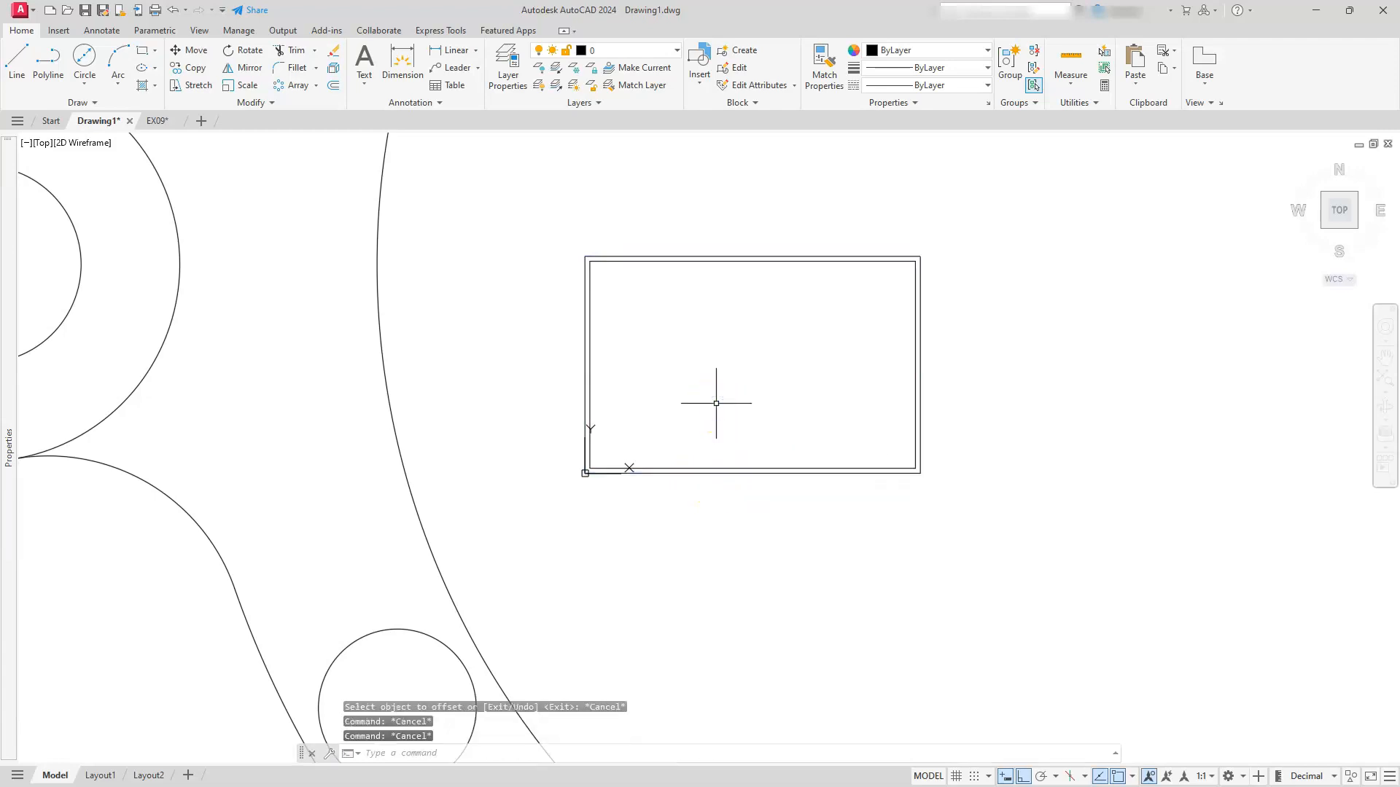
- Create a block named "tb" from both border rectangles, with base point 0,0,0, inch units and the objects converted to block
left_click(674, 318)
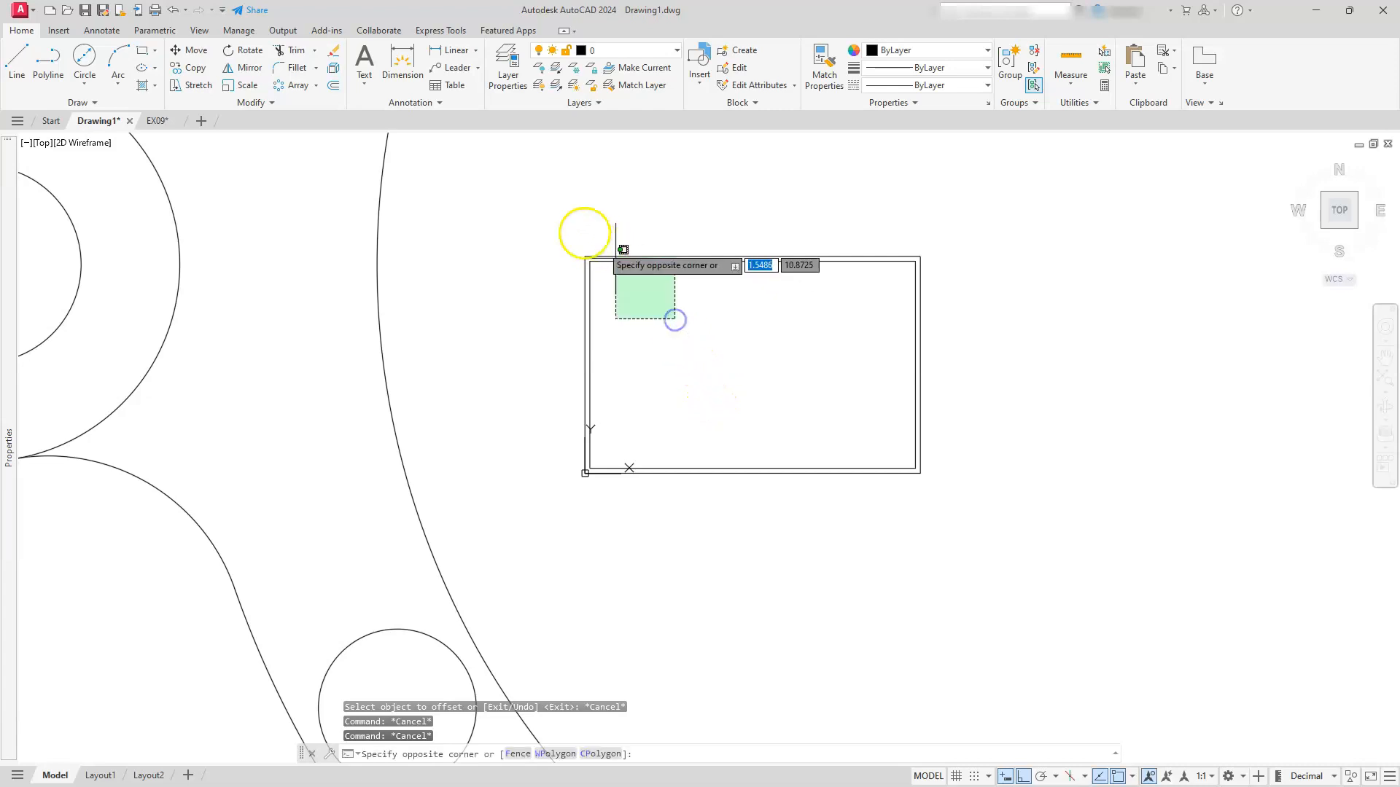
left_click(539, 219)
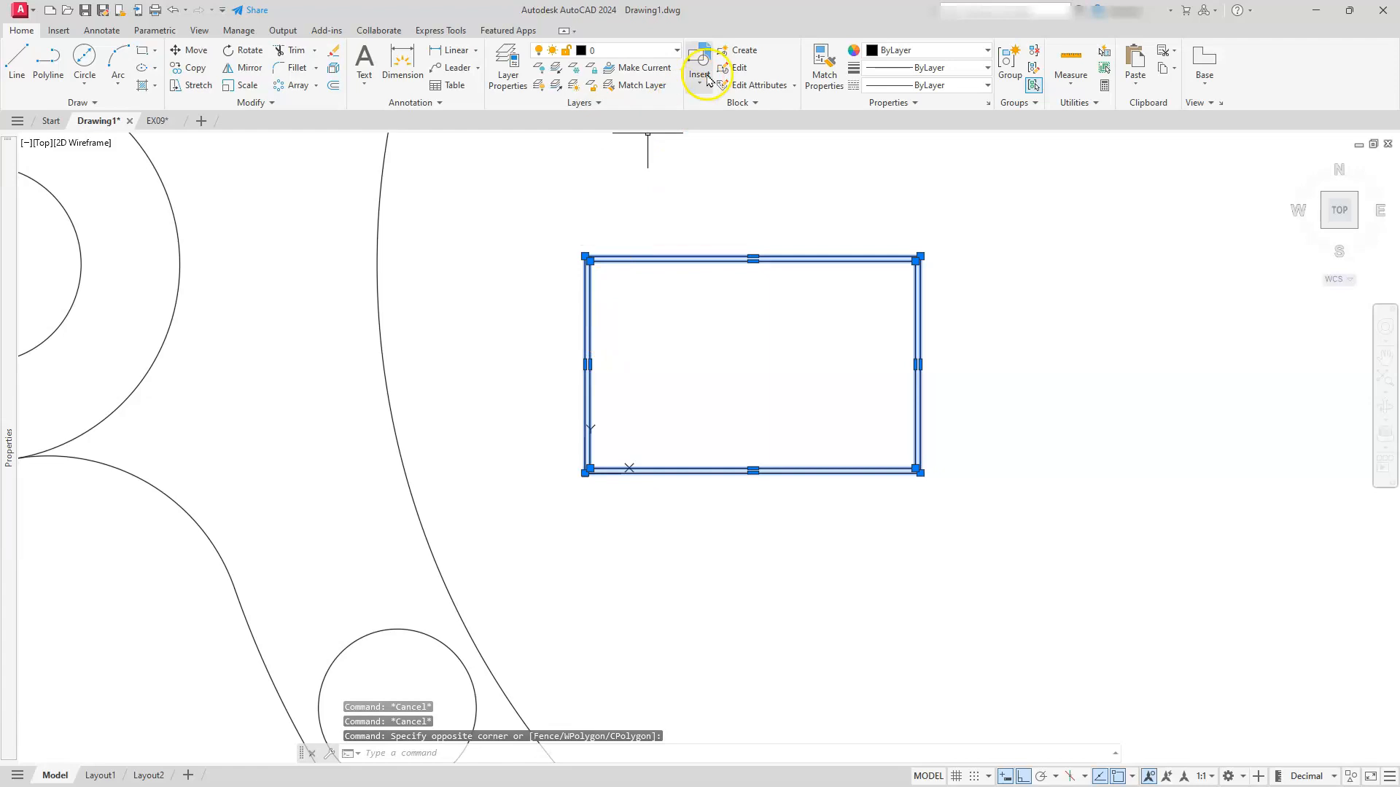
left_click(740, 53)
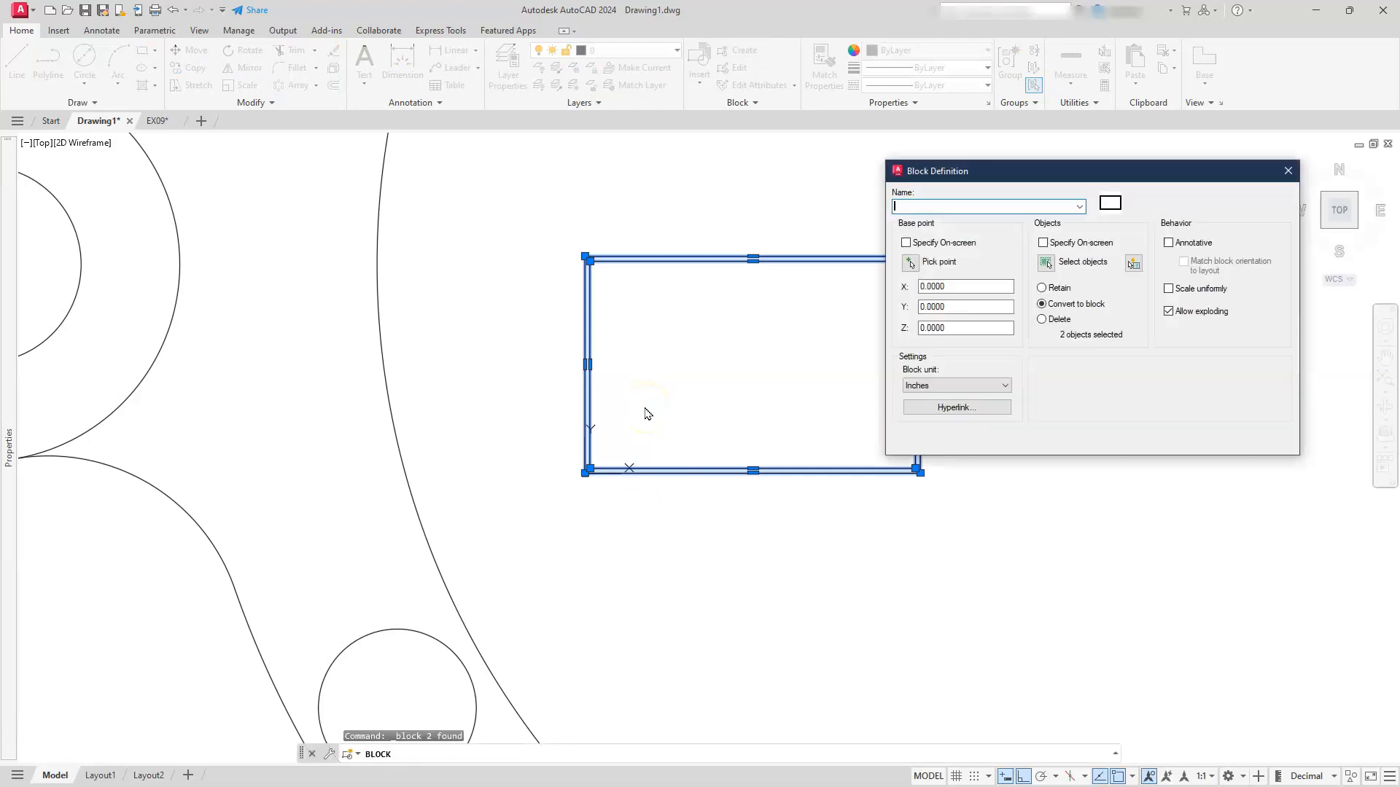
type("tb")
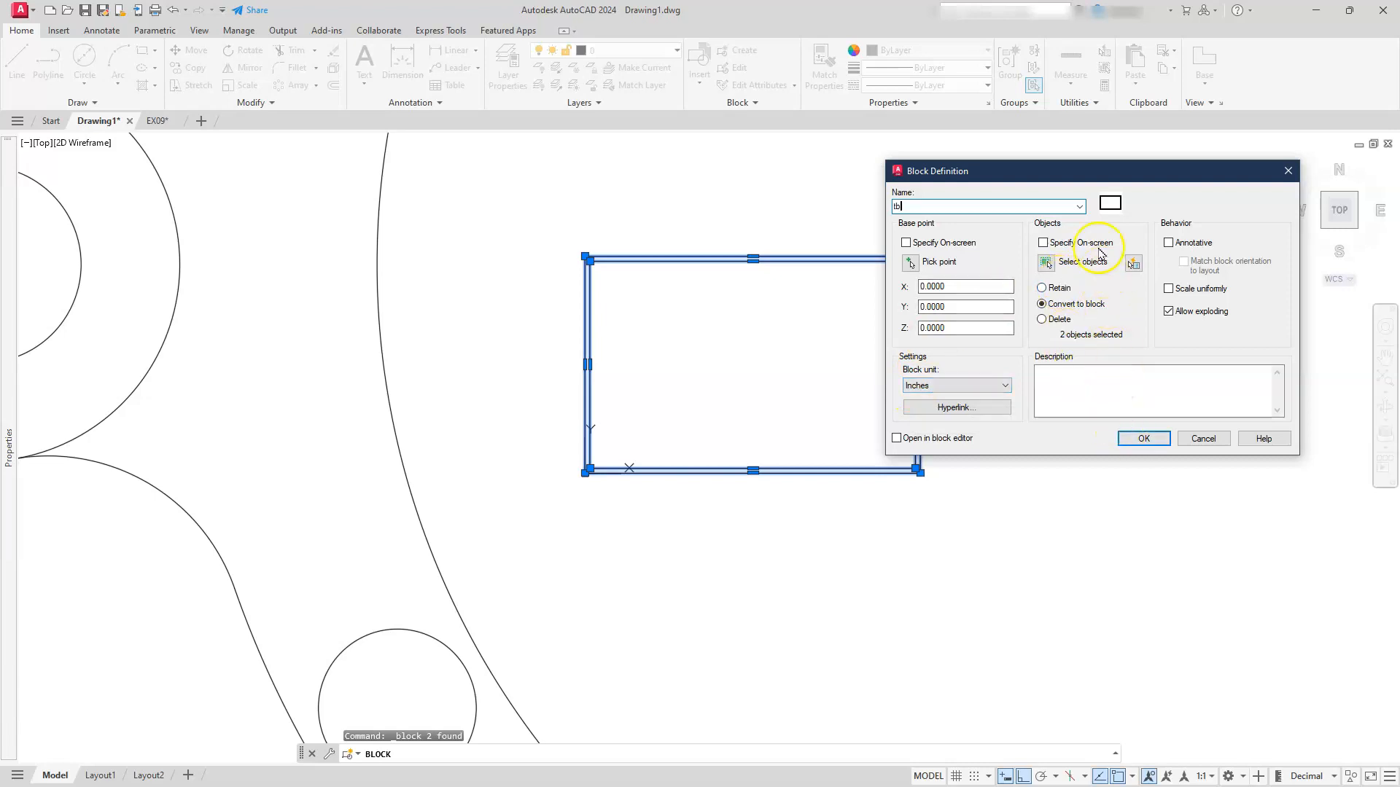
left_click(1144, 438)
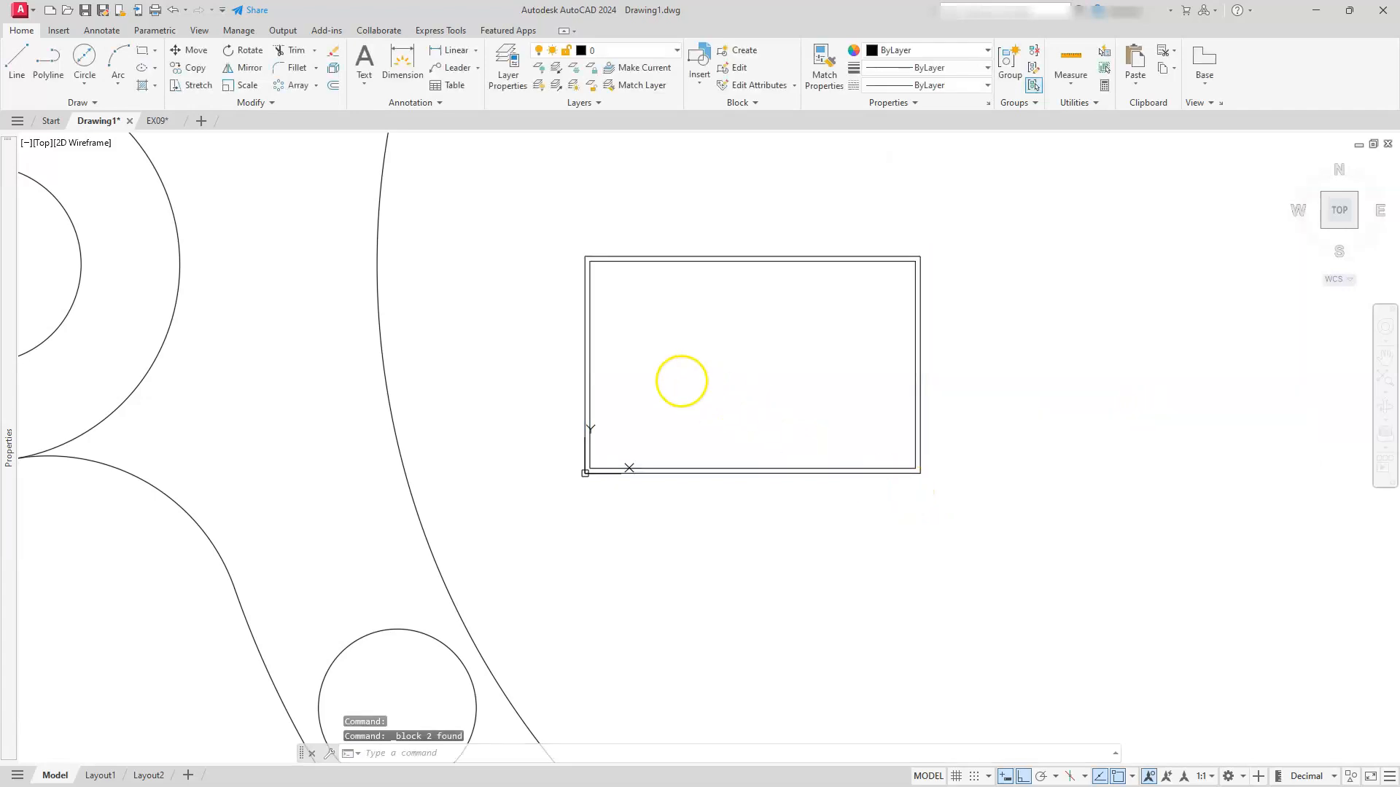
- Scale the whole gasket part, leaving out the border block, by a factor of 10/254 about a point inside its large circle
scroll(581, 315, "down", 2)
scroll(644, 381, "down", 8)
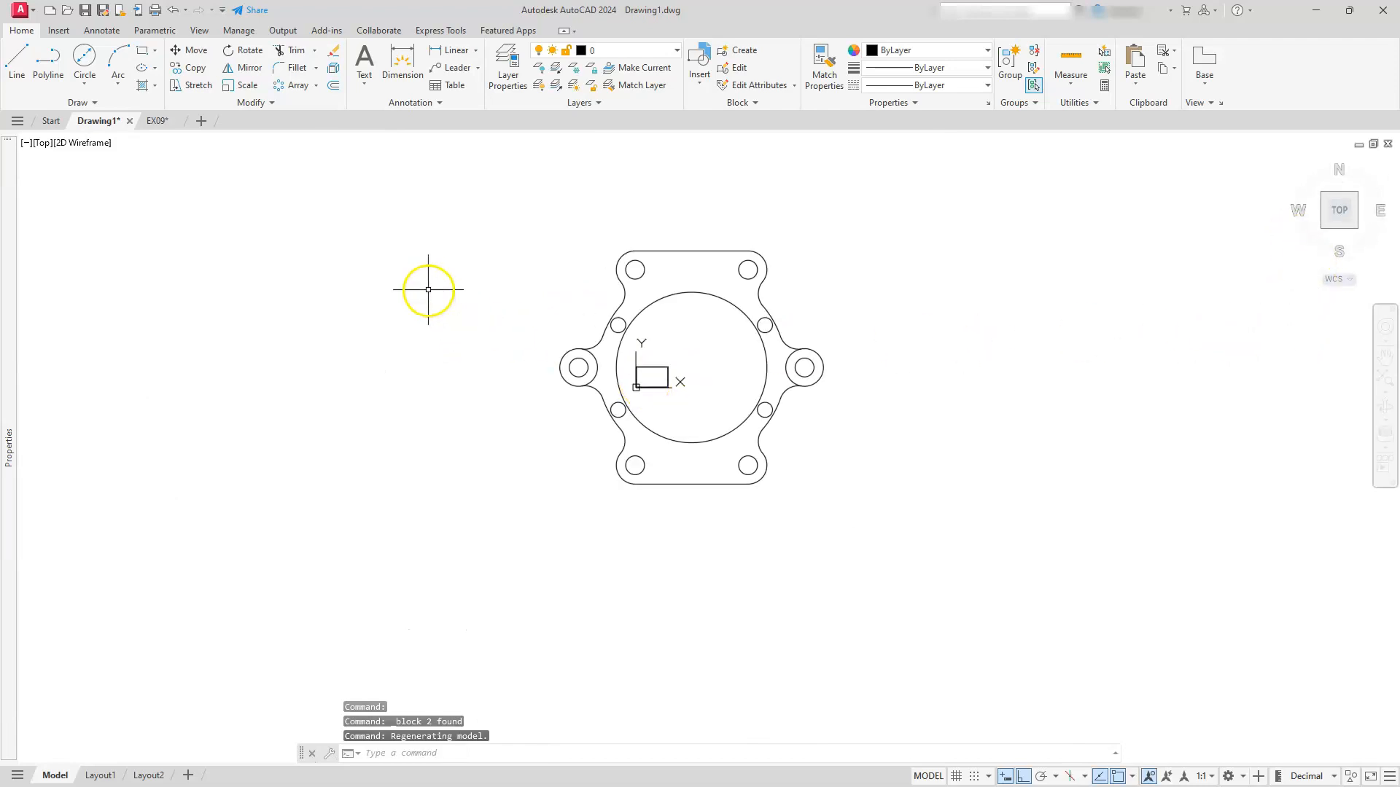
scroll(608, 285, "up", 2)
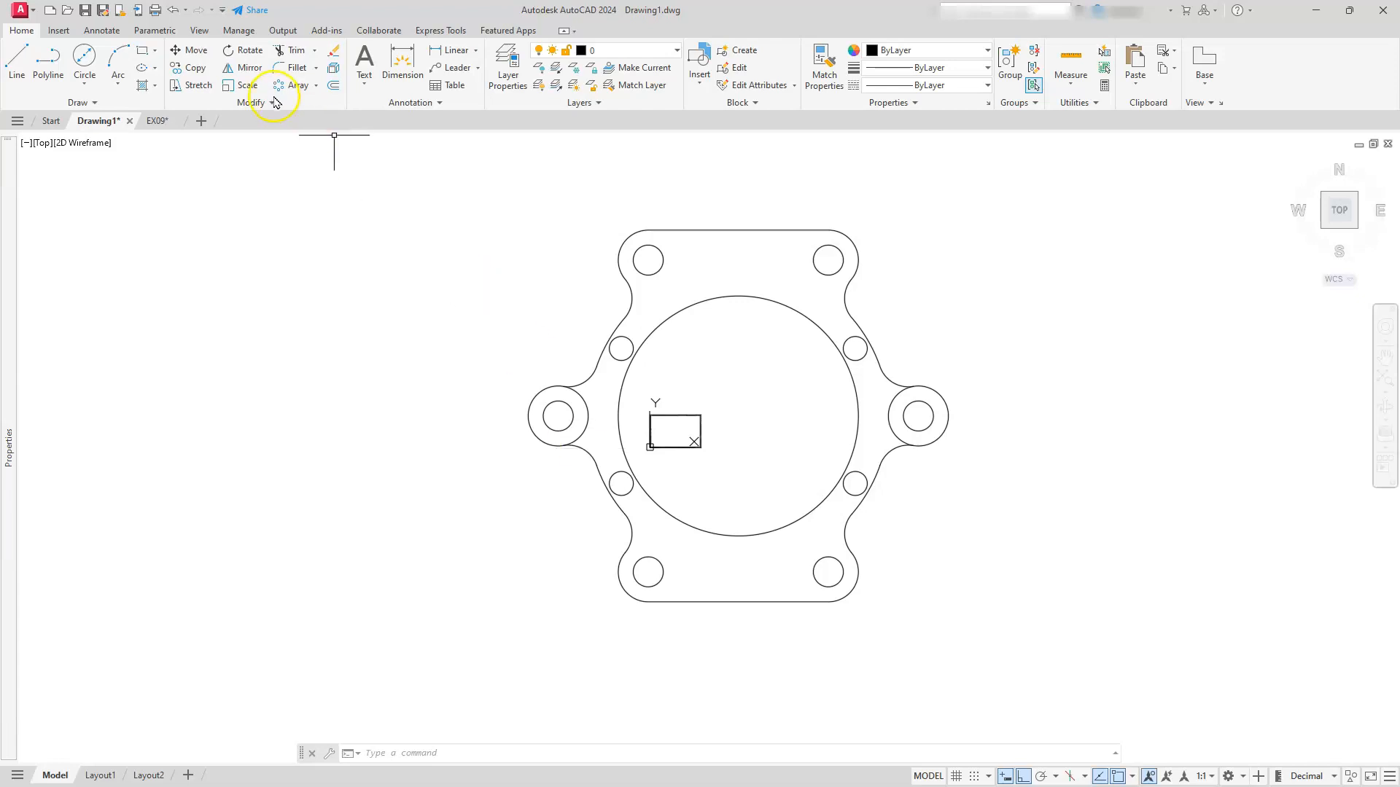
left_click(245, 87)
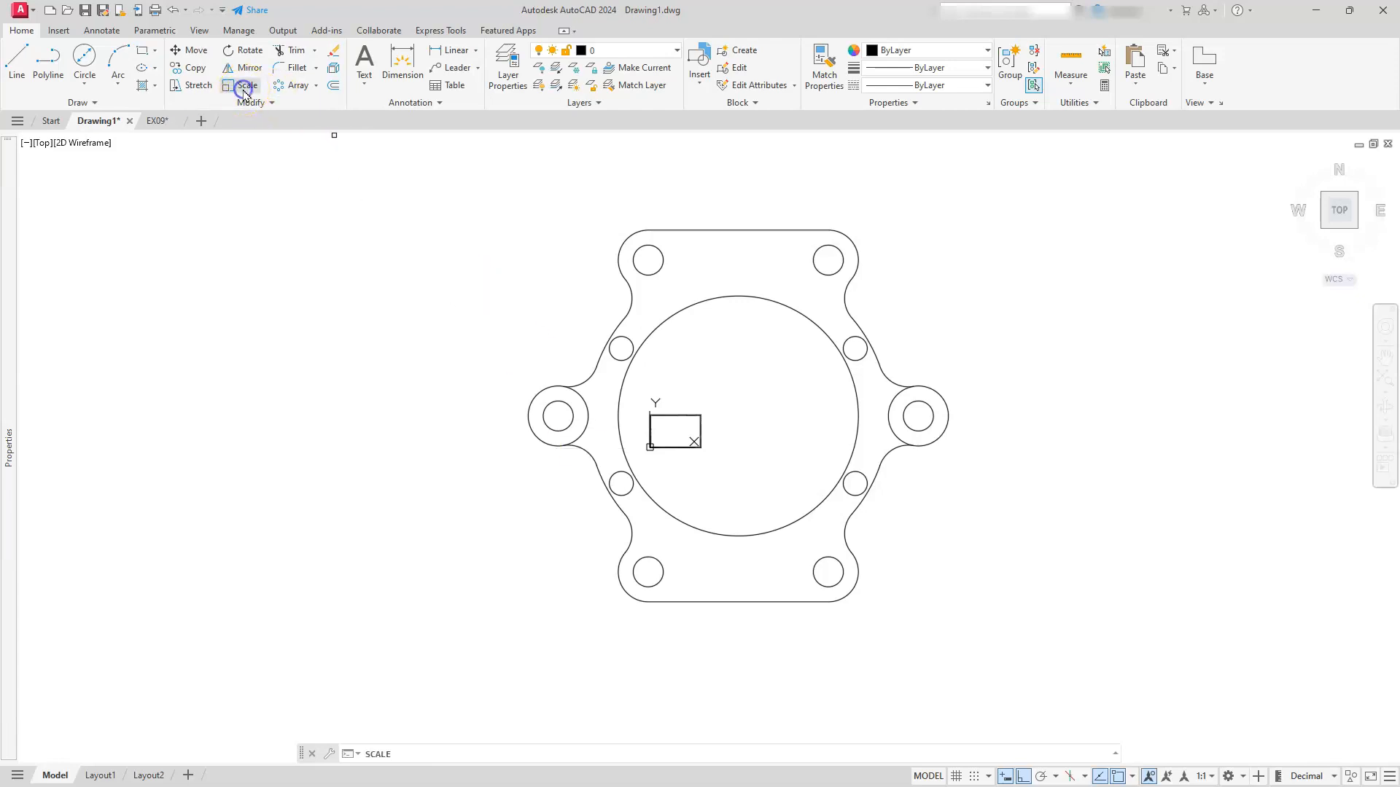
left_click(469, 190)
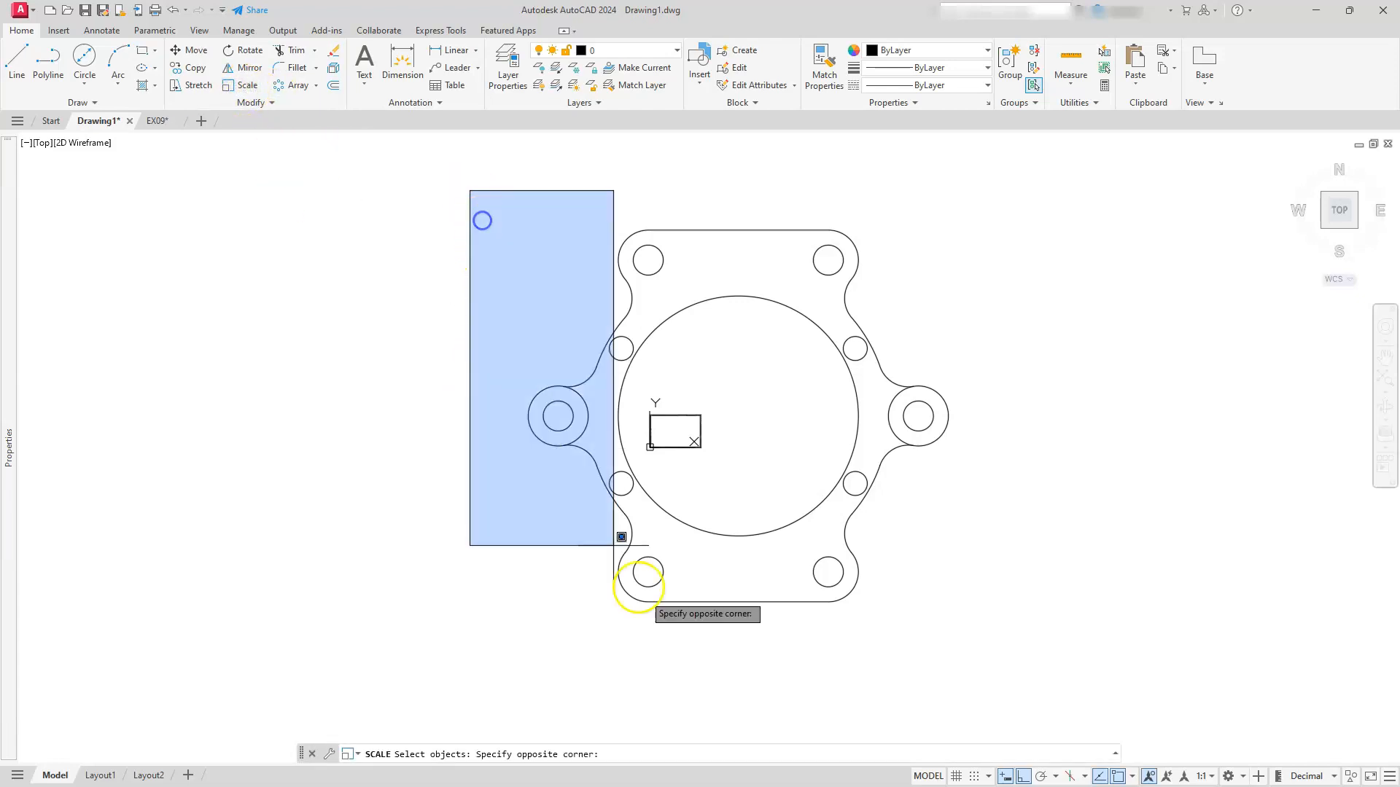
left_click(1146, 668)
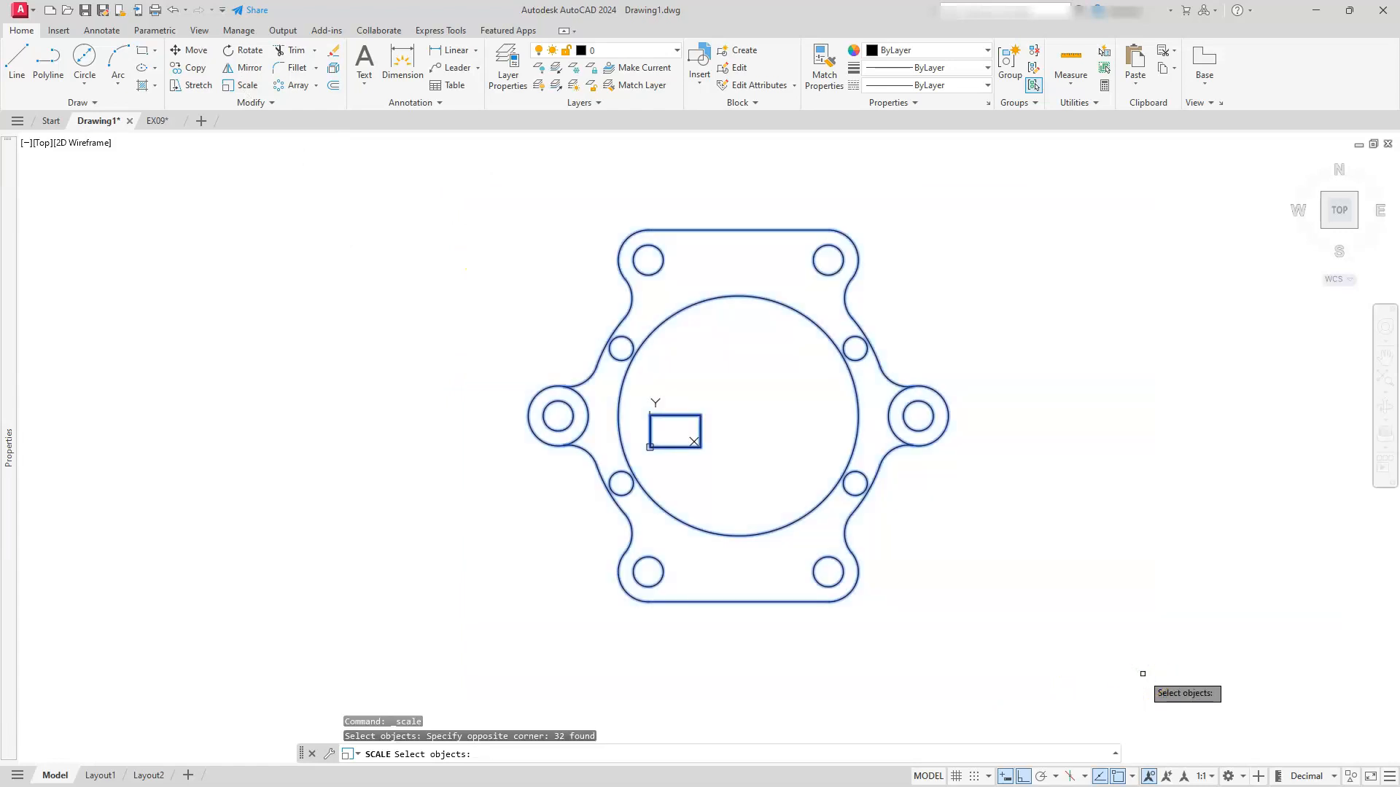
left_click(684, 412, "shift")
left_click(651, 441, "shift")
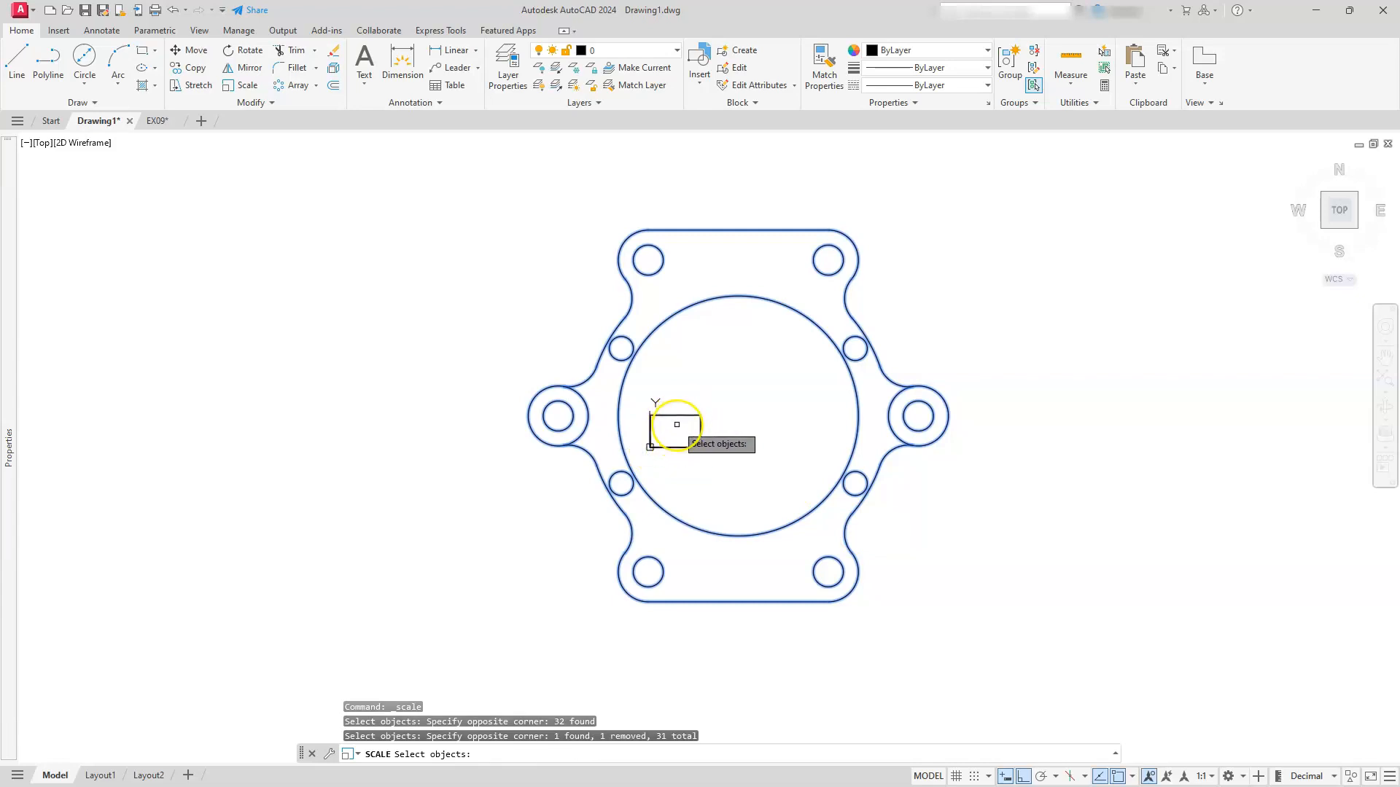
left_click(752, 453)
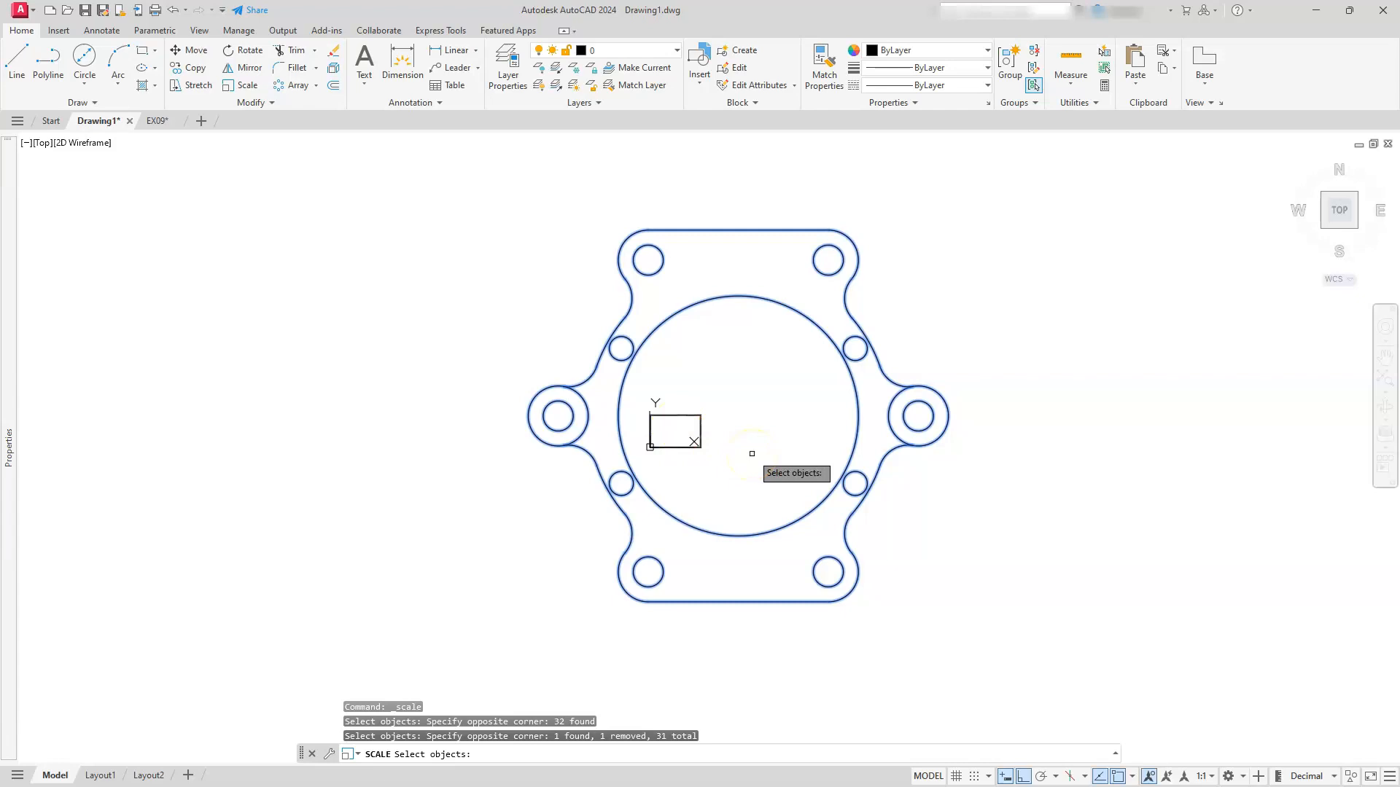
key("Return")
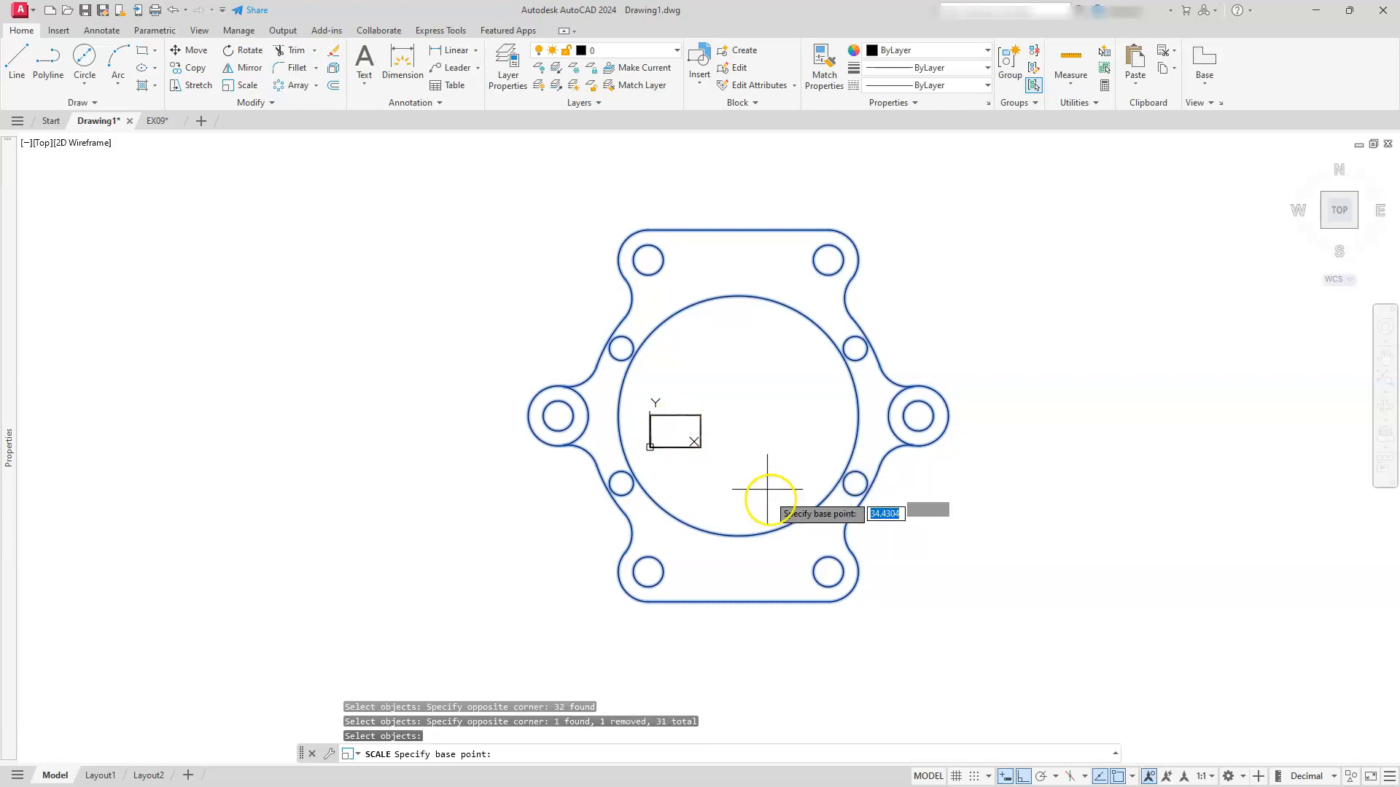
left_click(757, 417)
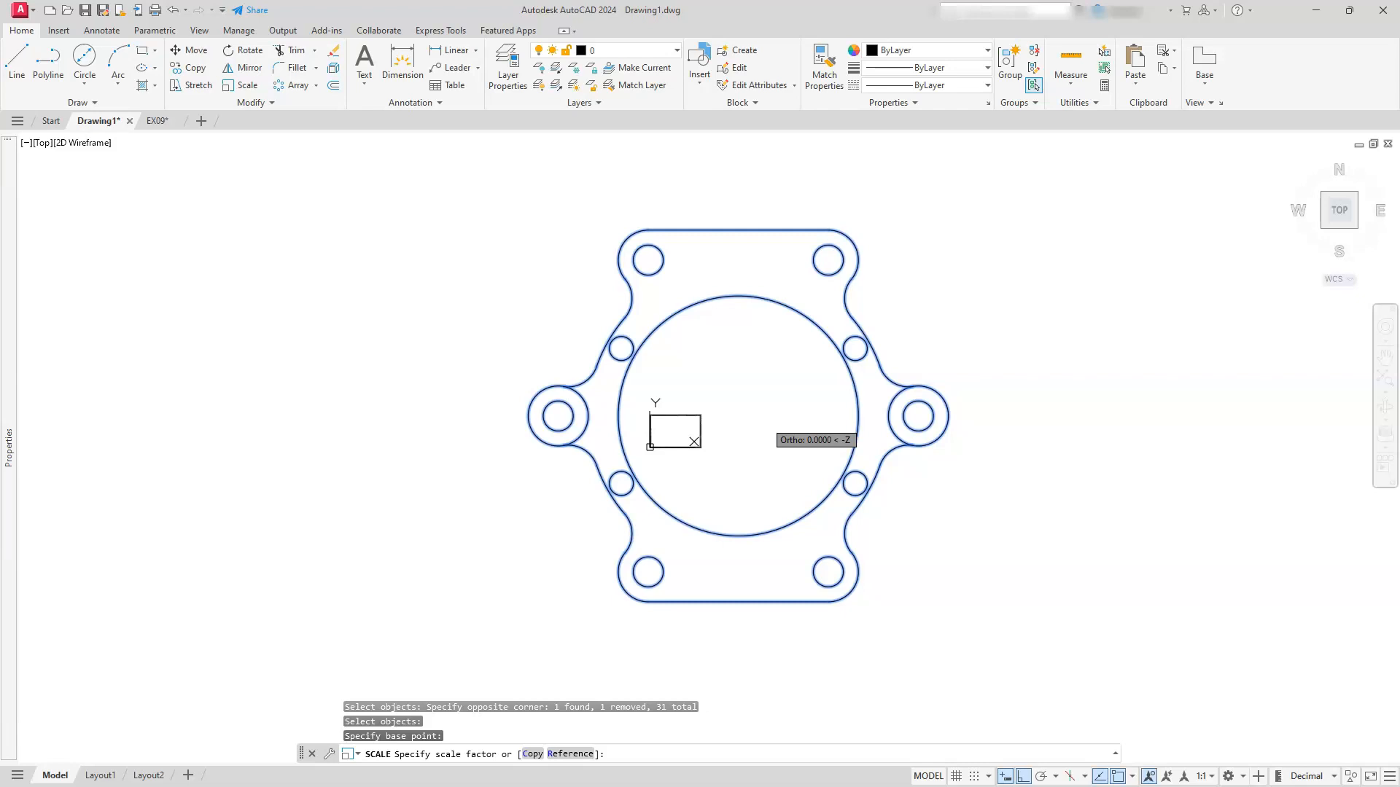
type("0")
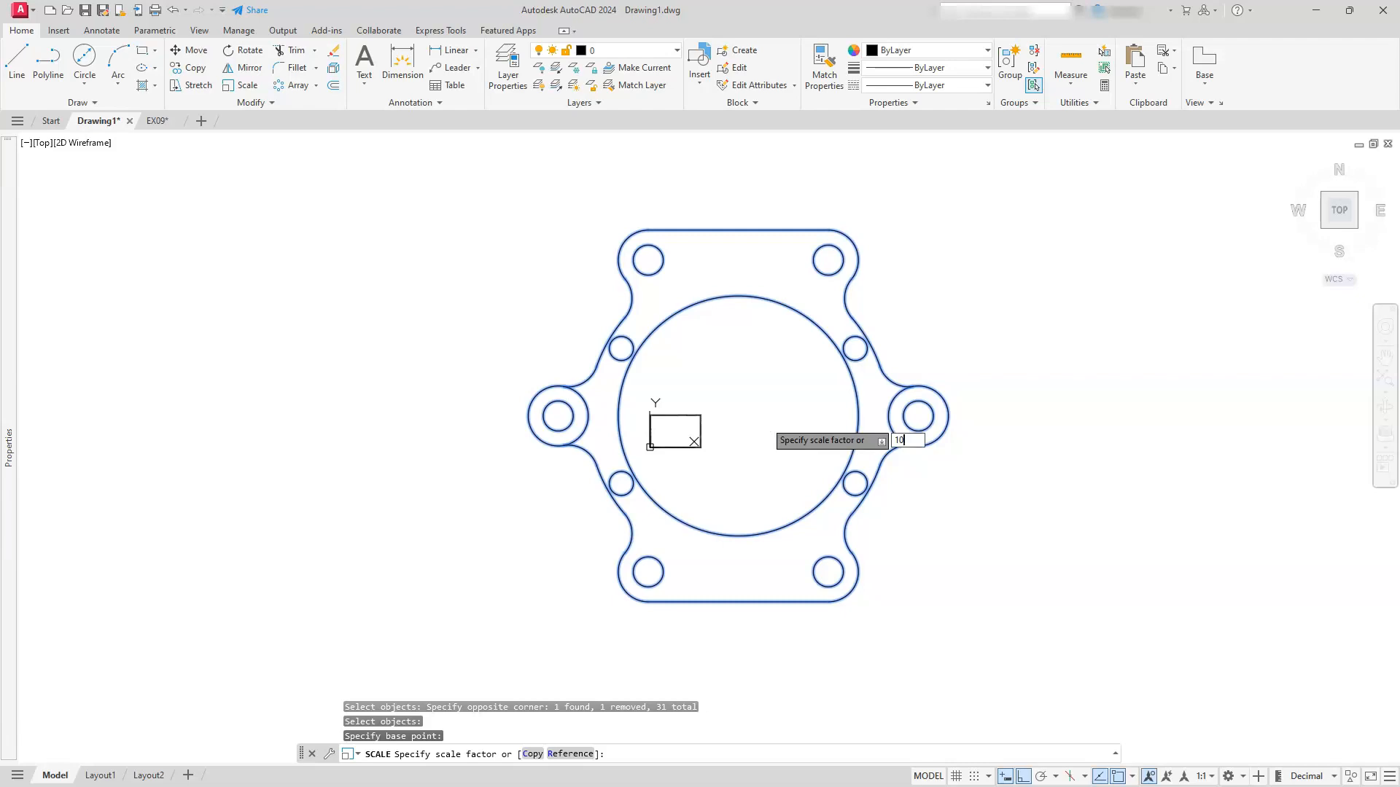
type("/254")
key("Return")
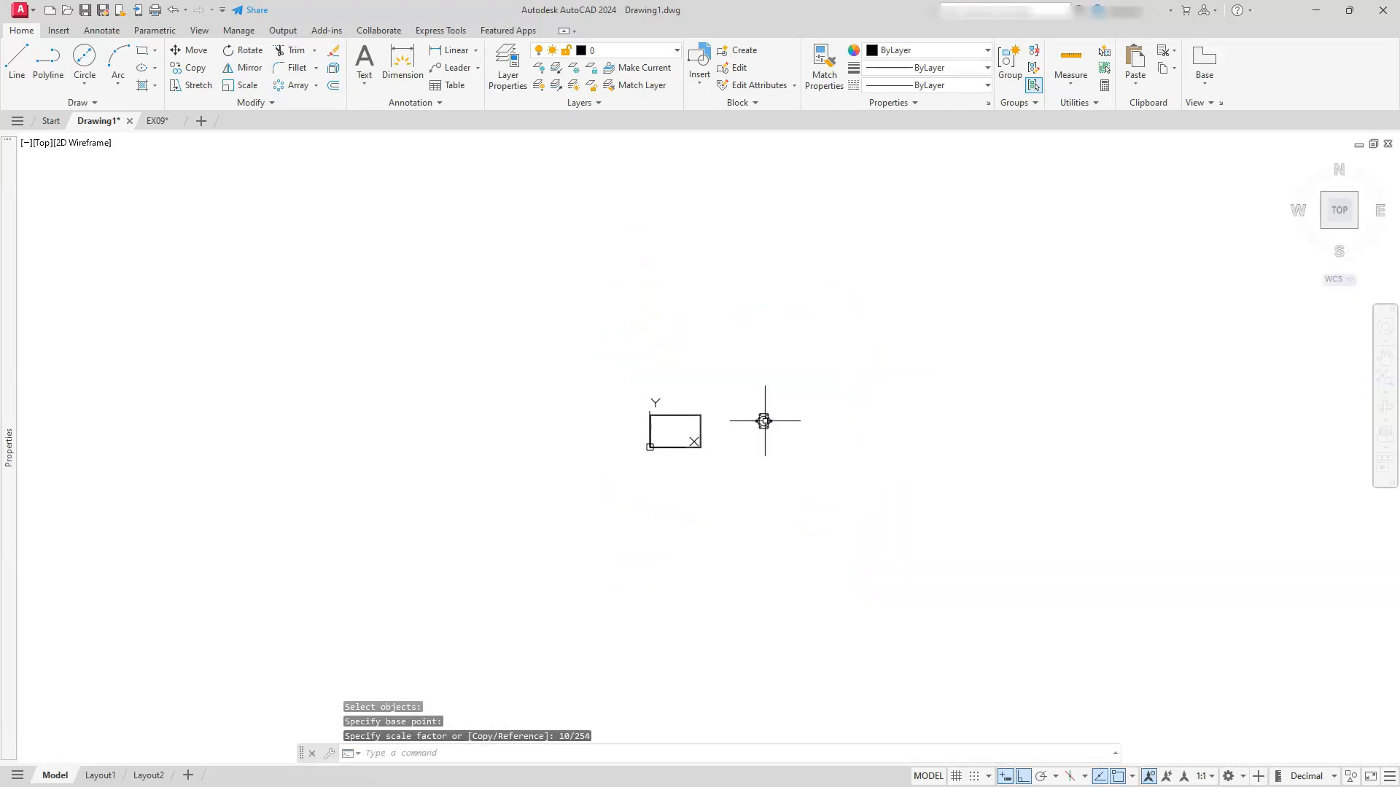
- Move the scaled gasket part by the centre of its large circle into the middle area of the border, with Ortho off
middle_click(673, 505)
middle_click(674, 505)
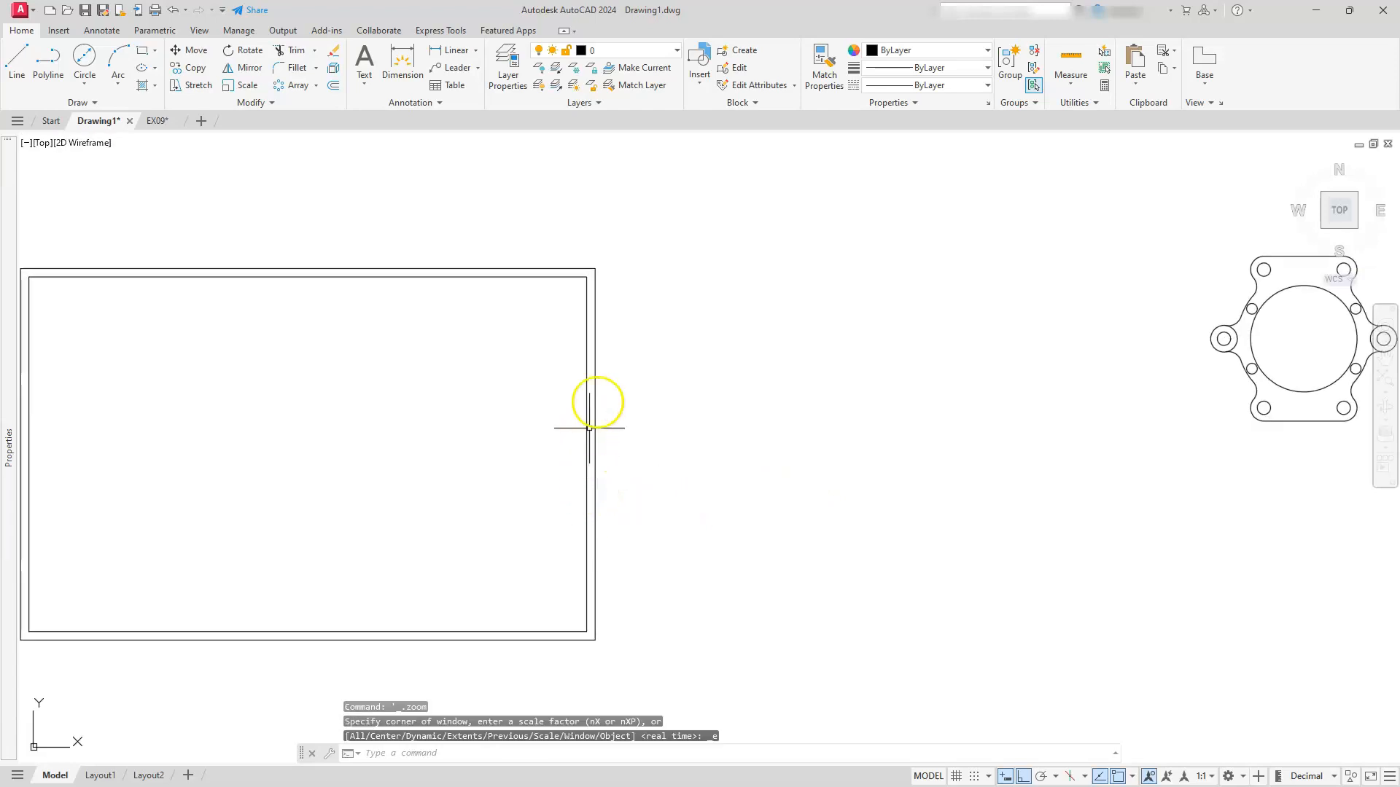
scroll(593, 406, "down", 2)
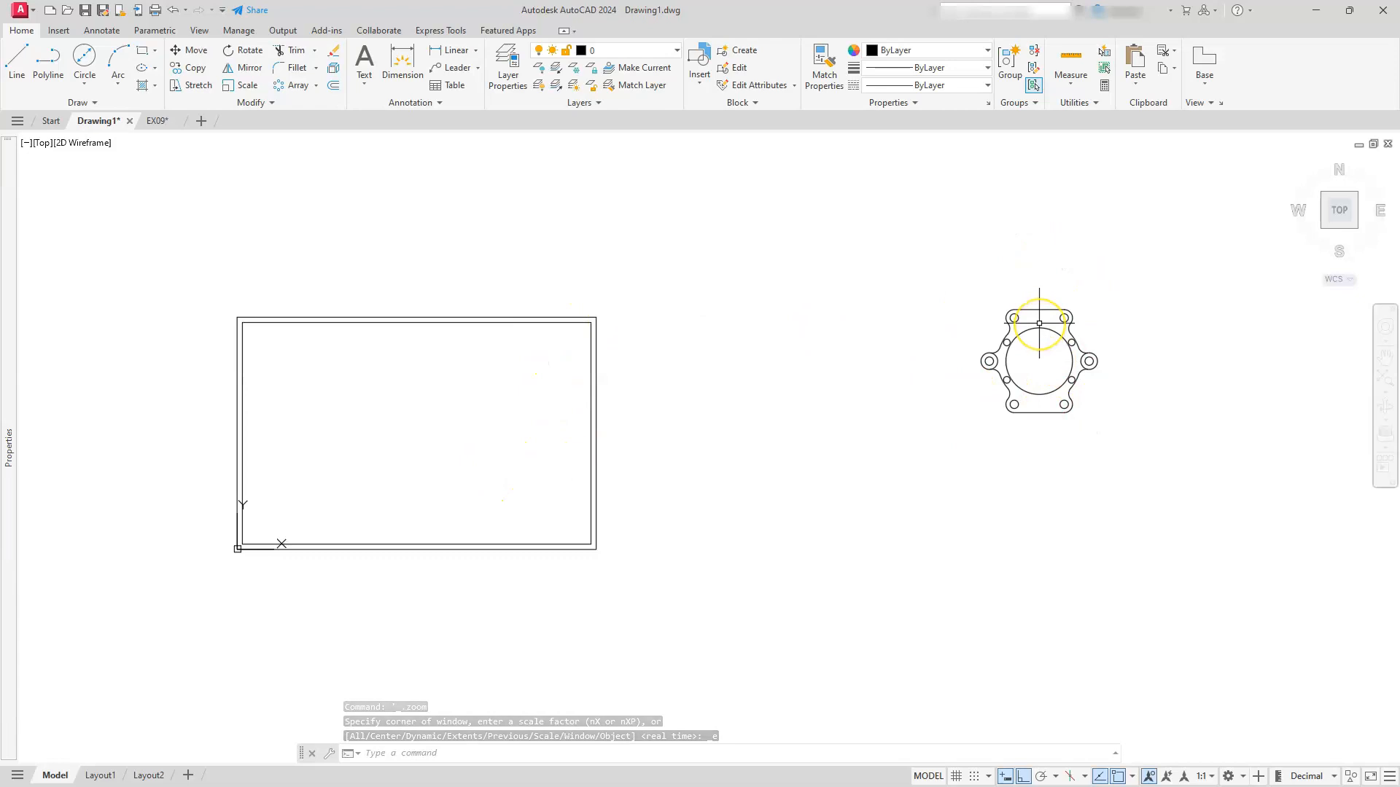
type("m")
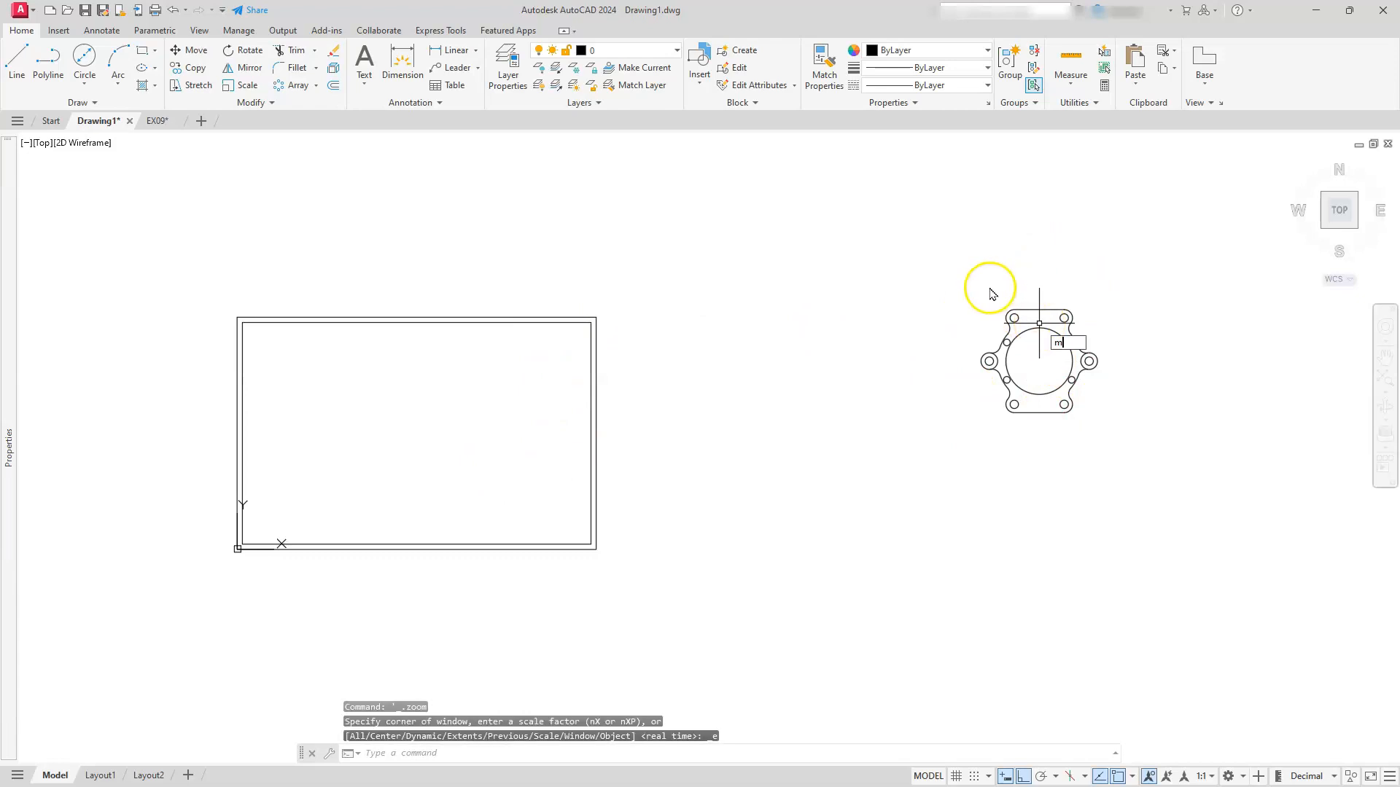
key("Return")
left_click(179, 51)
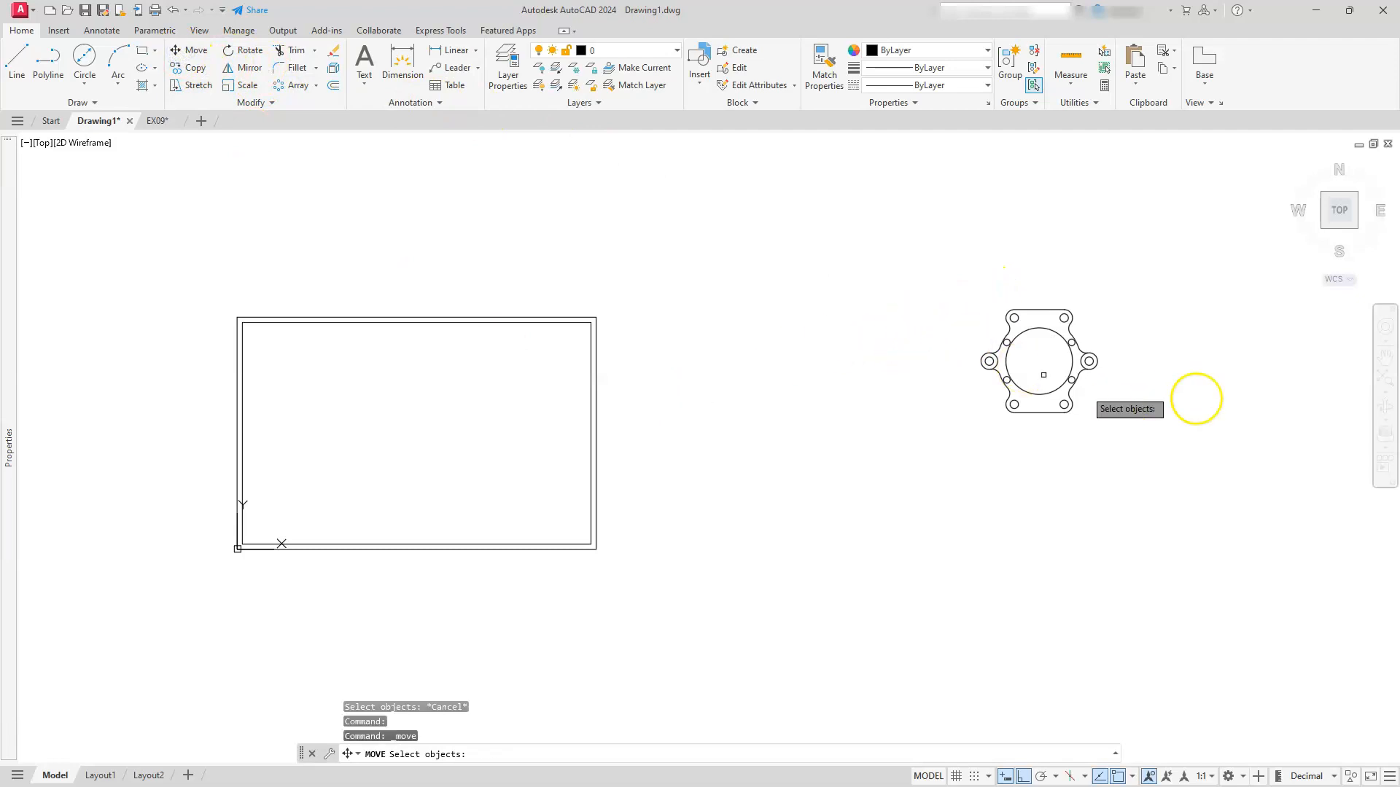
left_click(1114, 318)
left_click(946, 473)
key("Return")
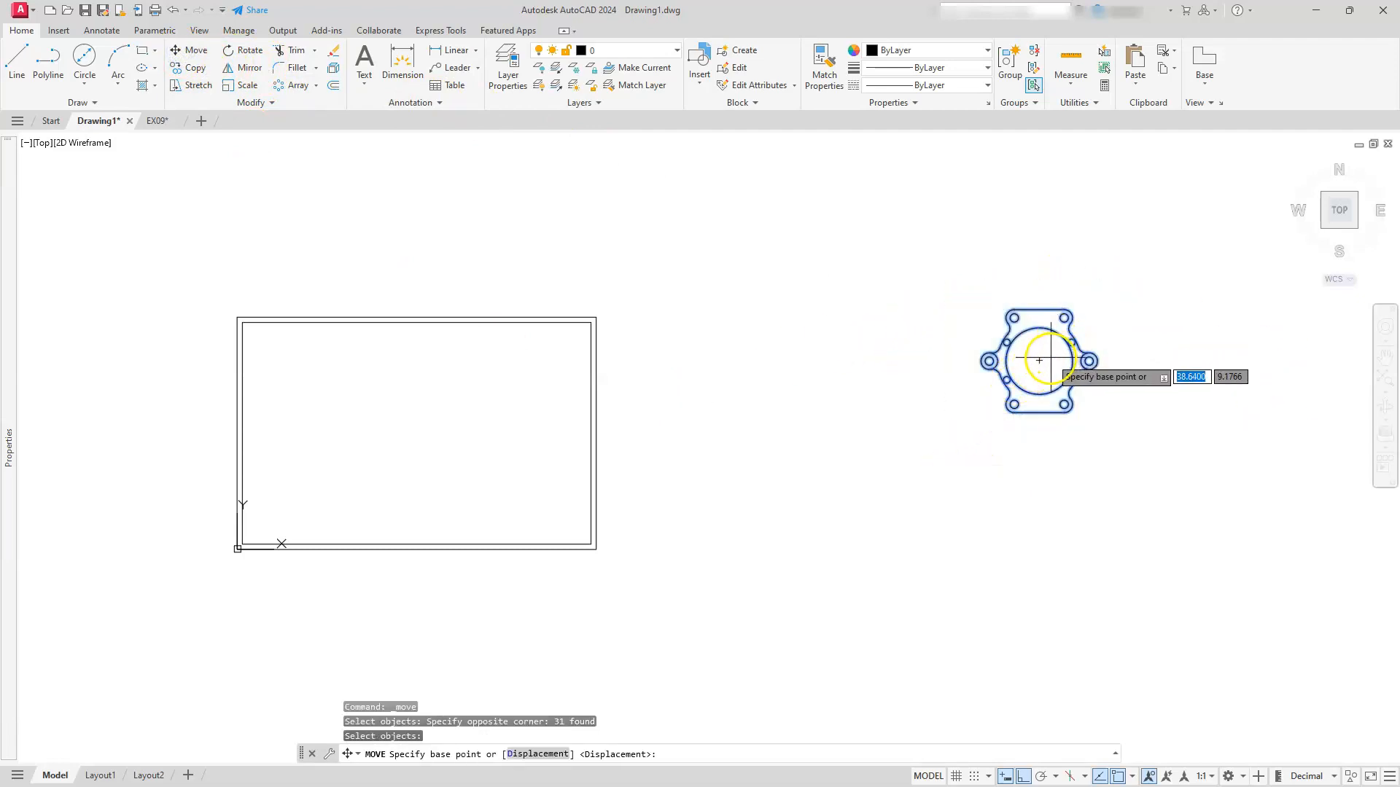
left_click(1052, 348)
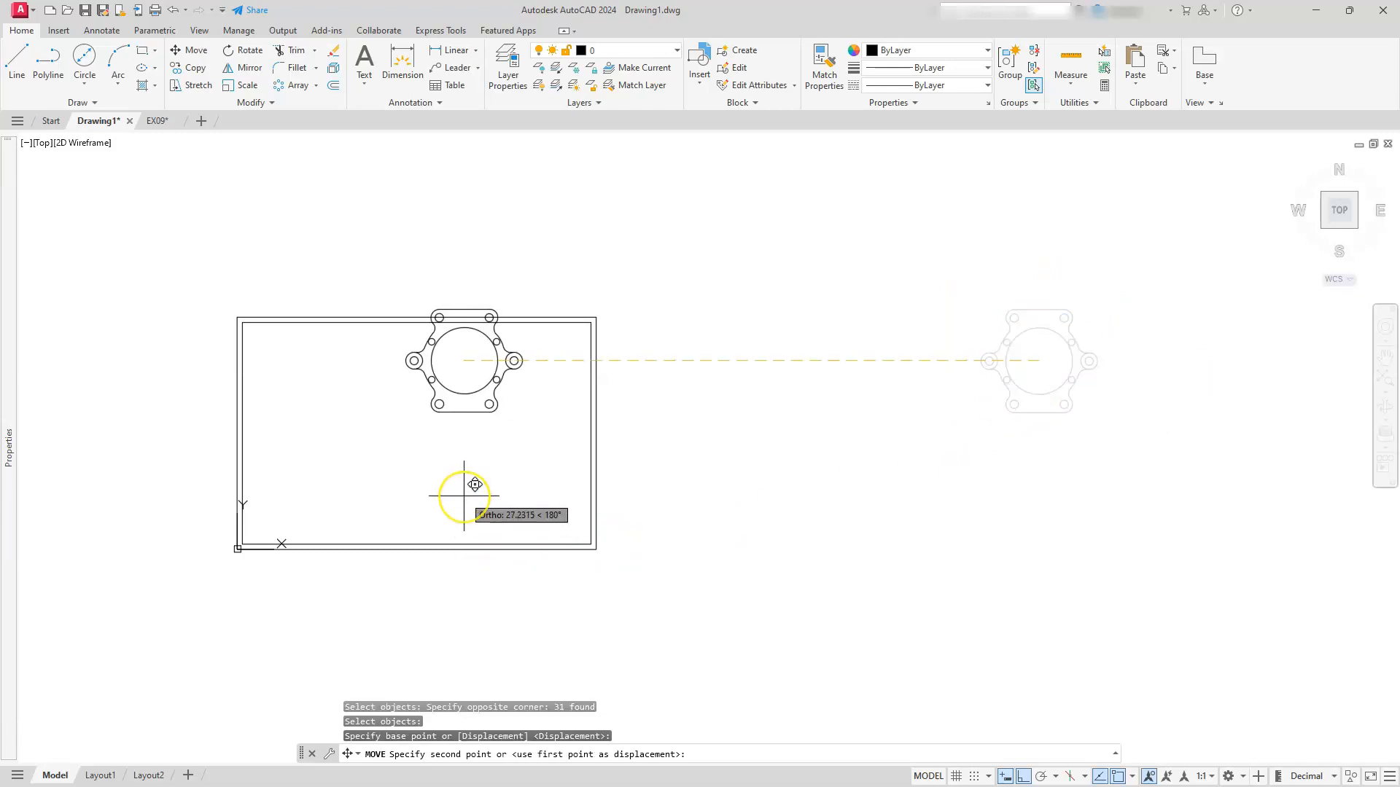
key("F8")
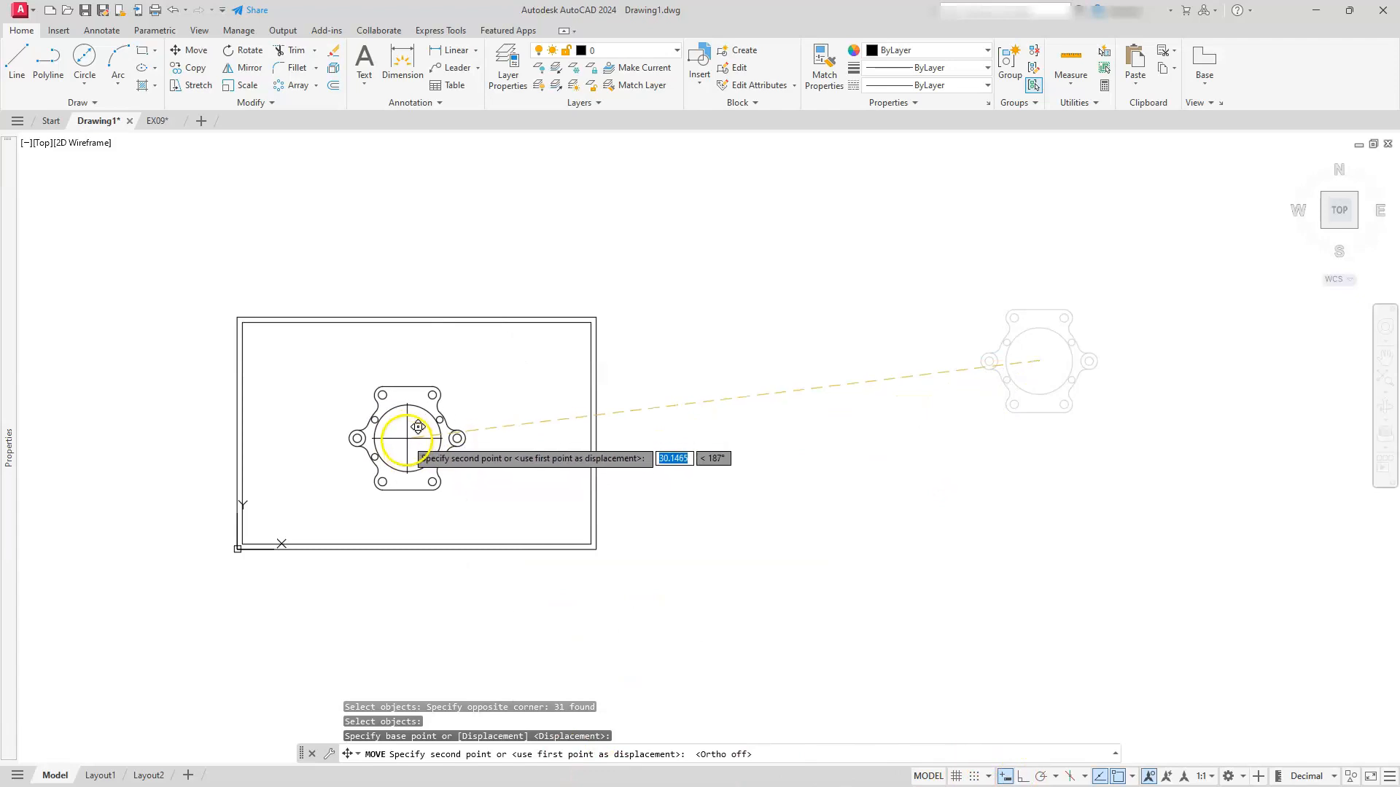
left_click(419, 427)
middle_click_drag(434, 475, 482, 552)
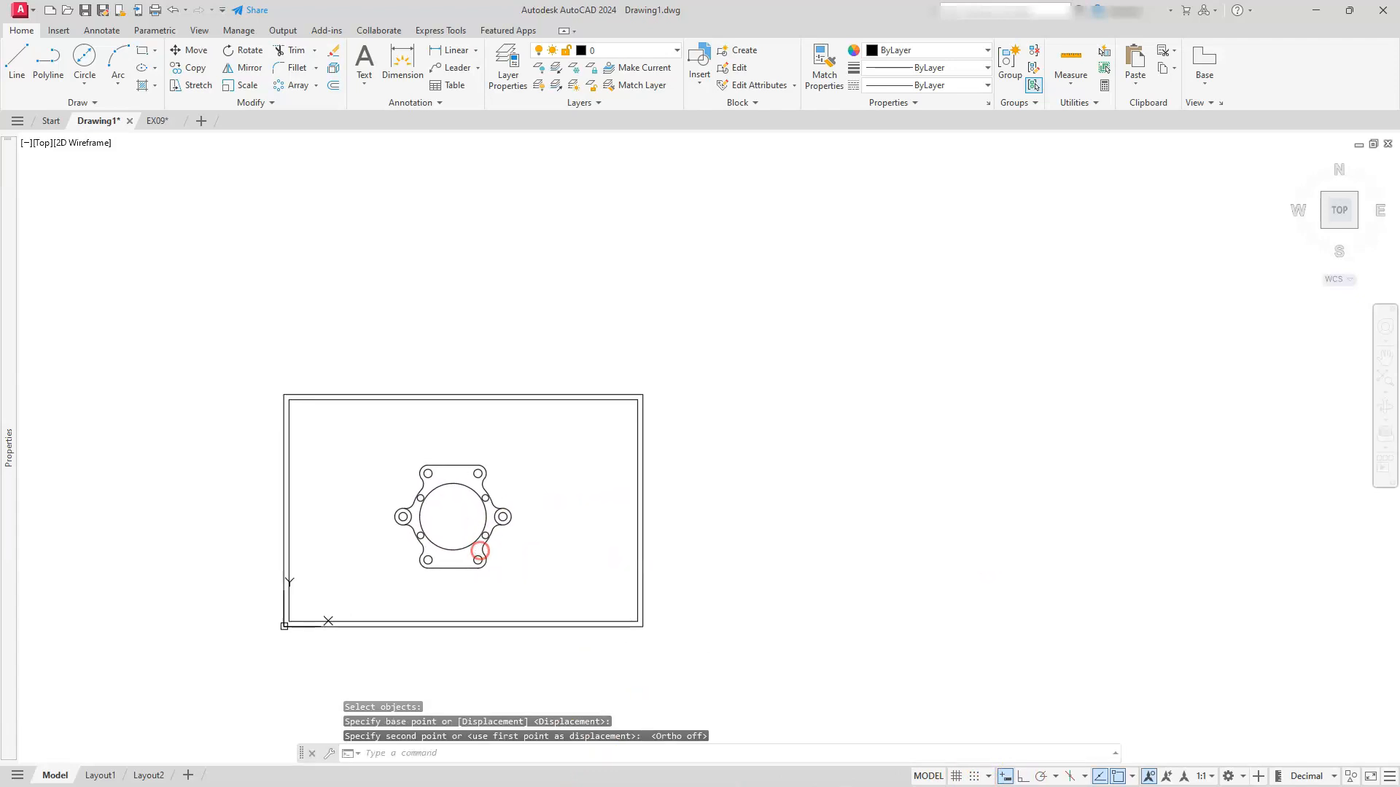
- Select the border block around the gasket and show its properties
left_click(1384, 377)
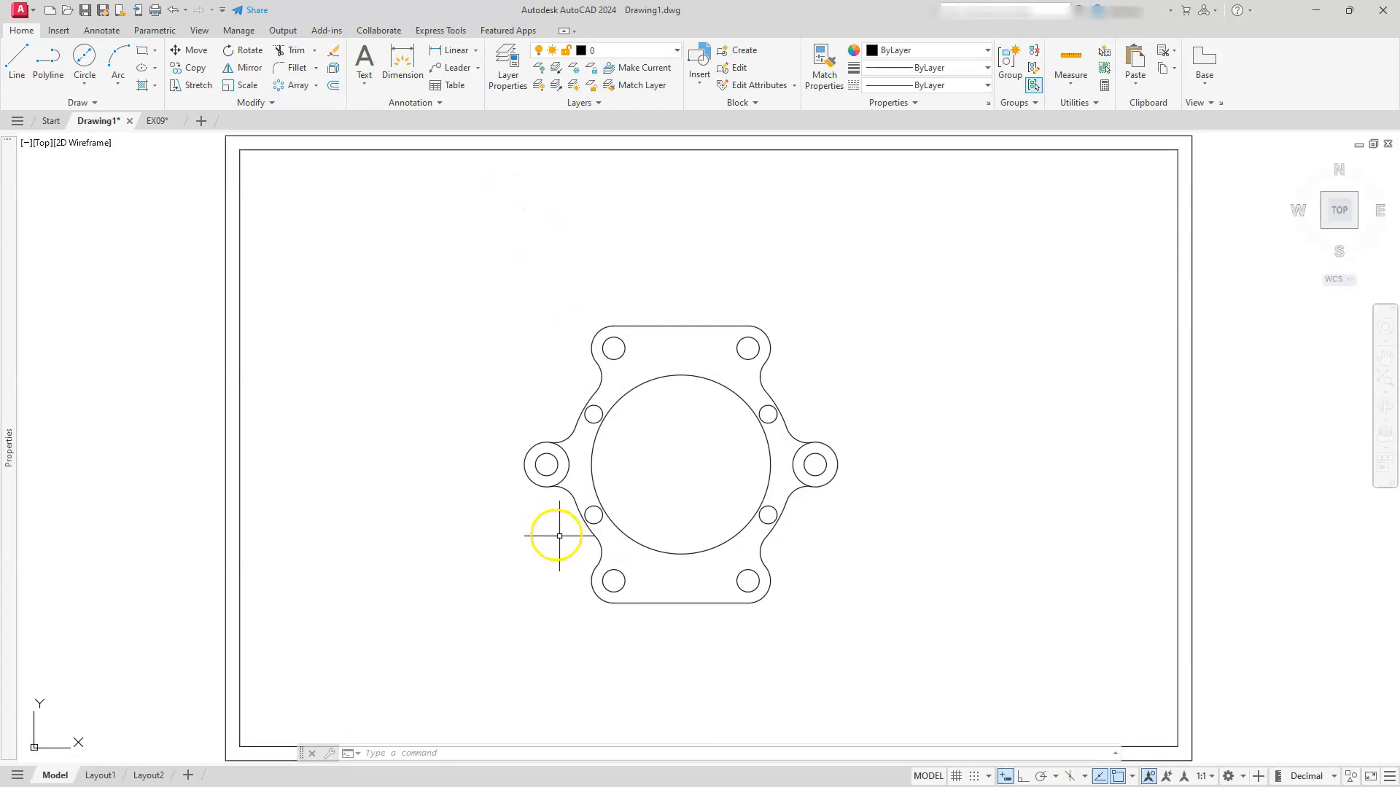
left_click(300, 458)
left_click(188, 501)
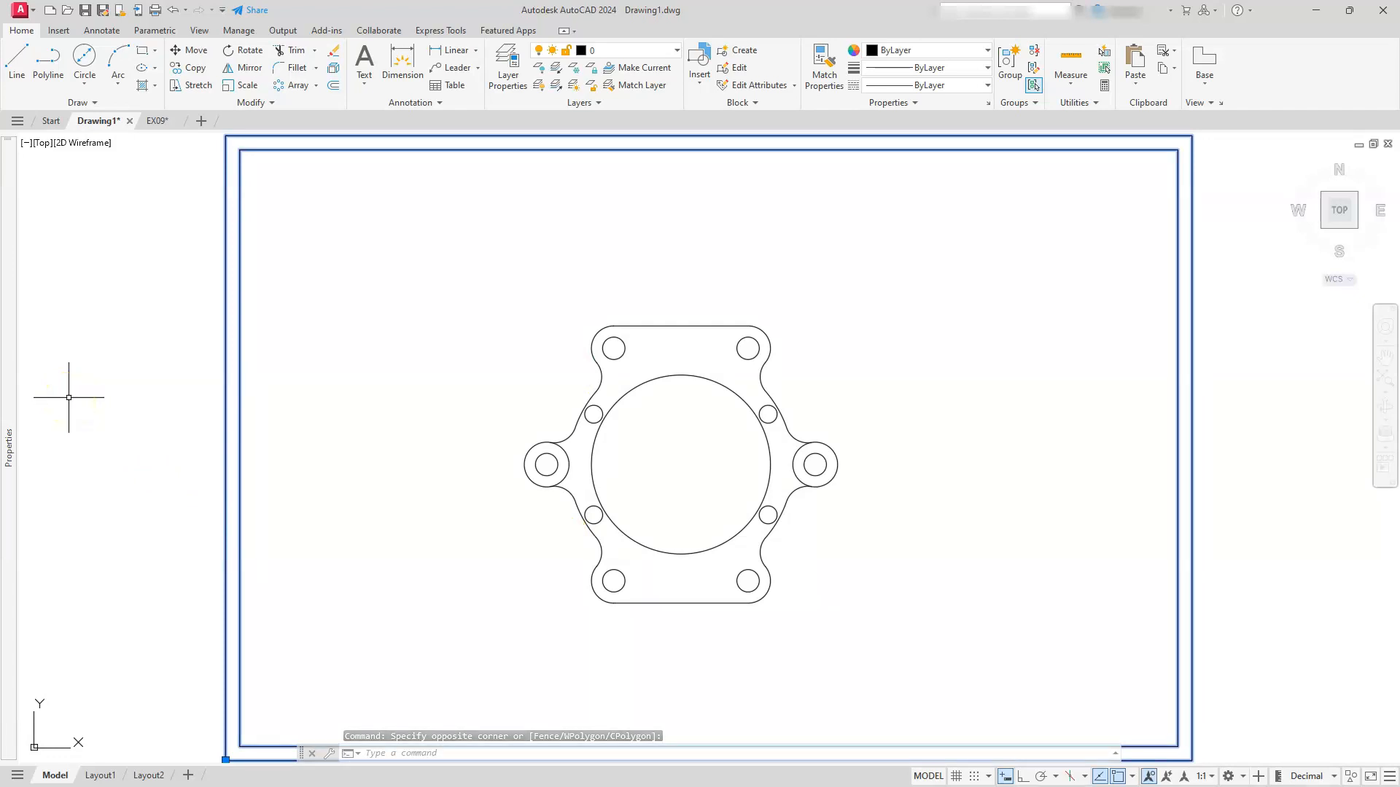
right_click(223, 423)
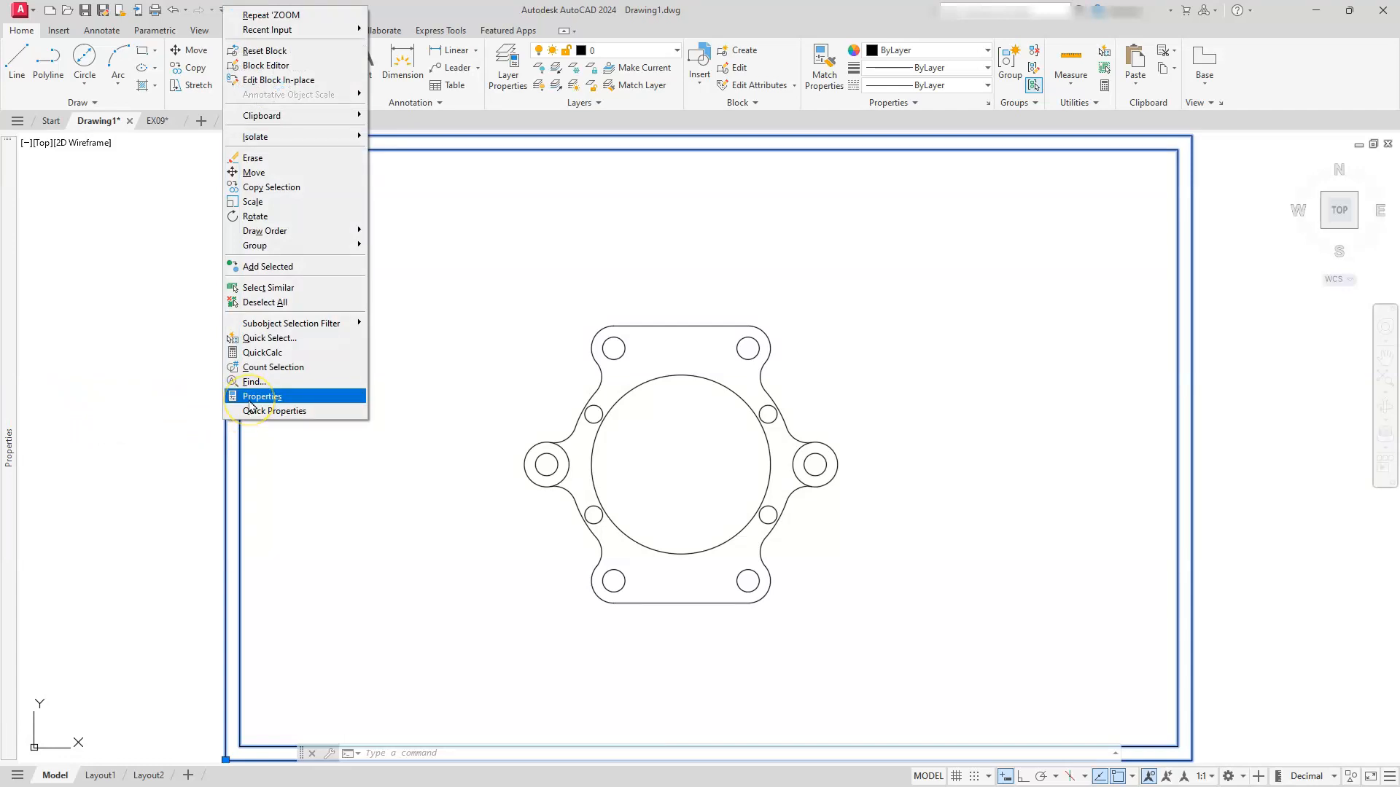
left_click(250, 400)
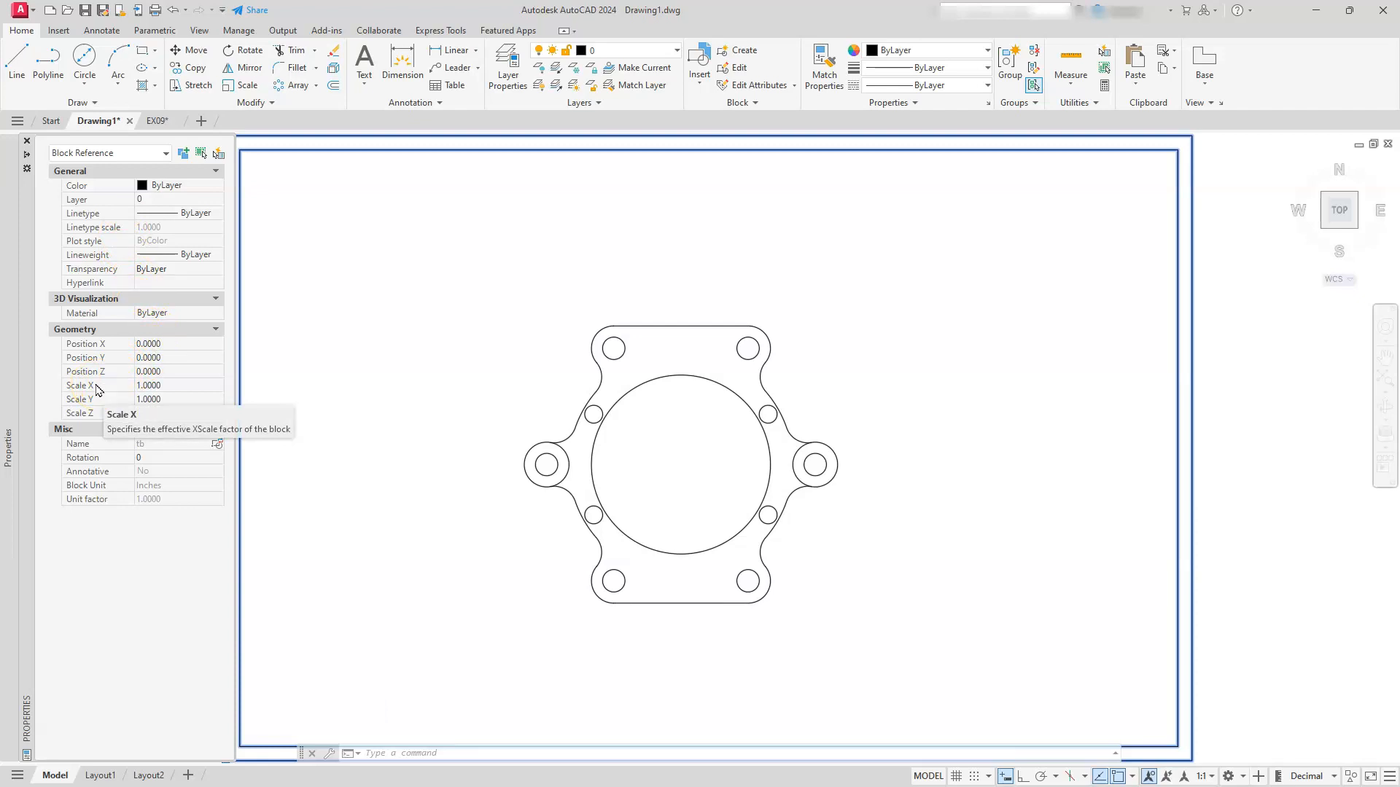
- Set the border block's X and Y scale to 0.75 and deselect it
left_click(150, 386)
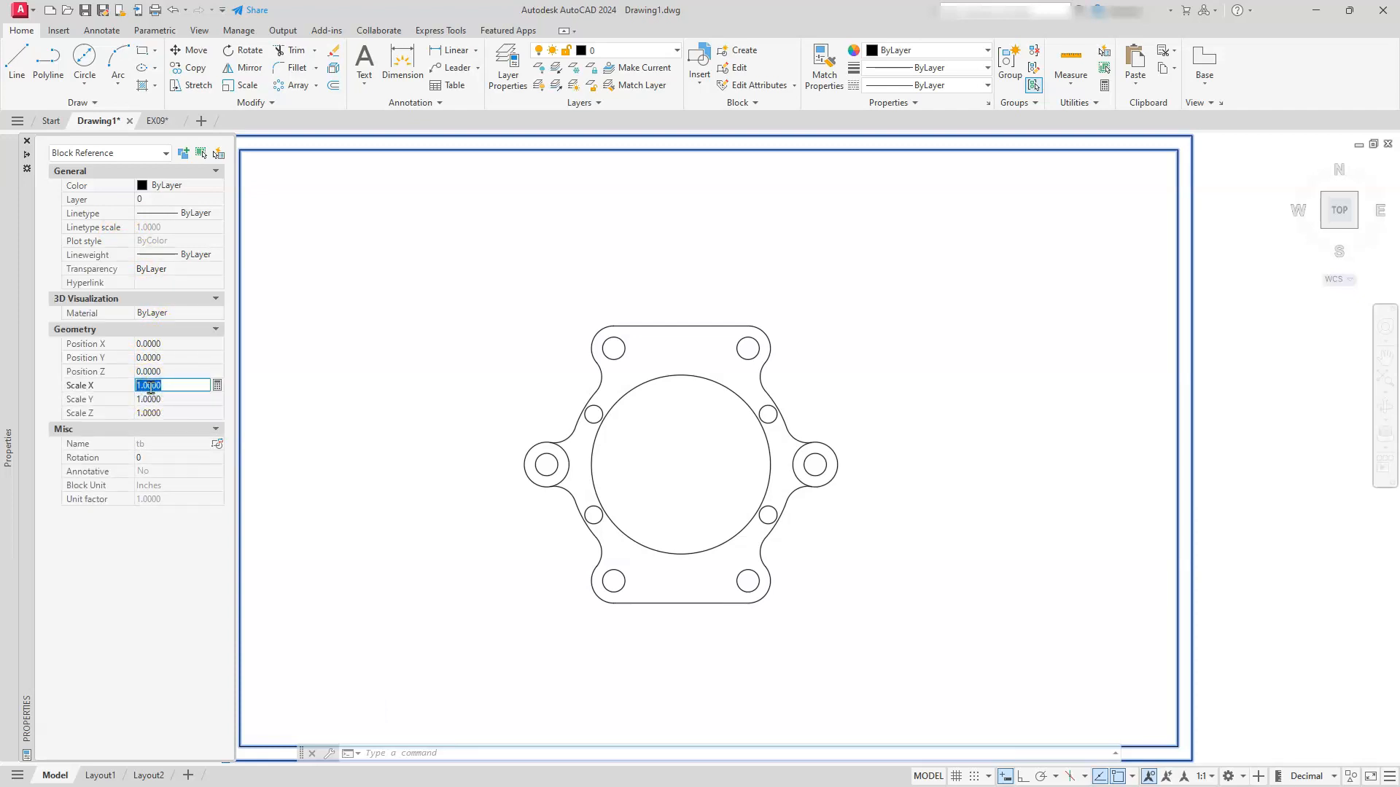
type(".75")
left_click(168, 399)
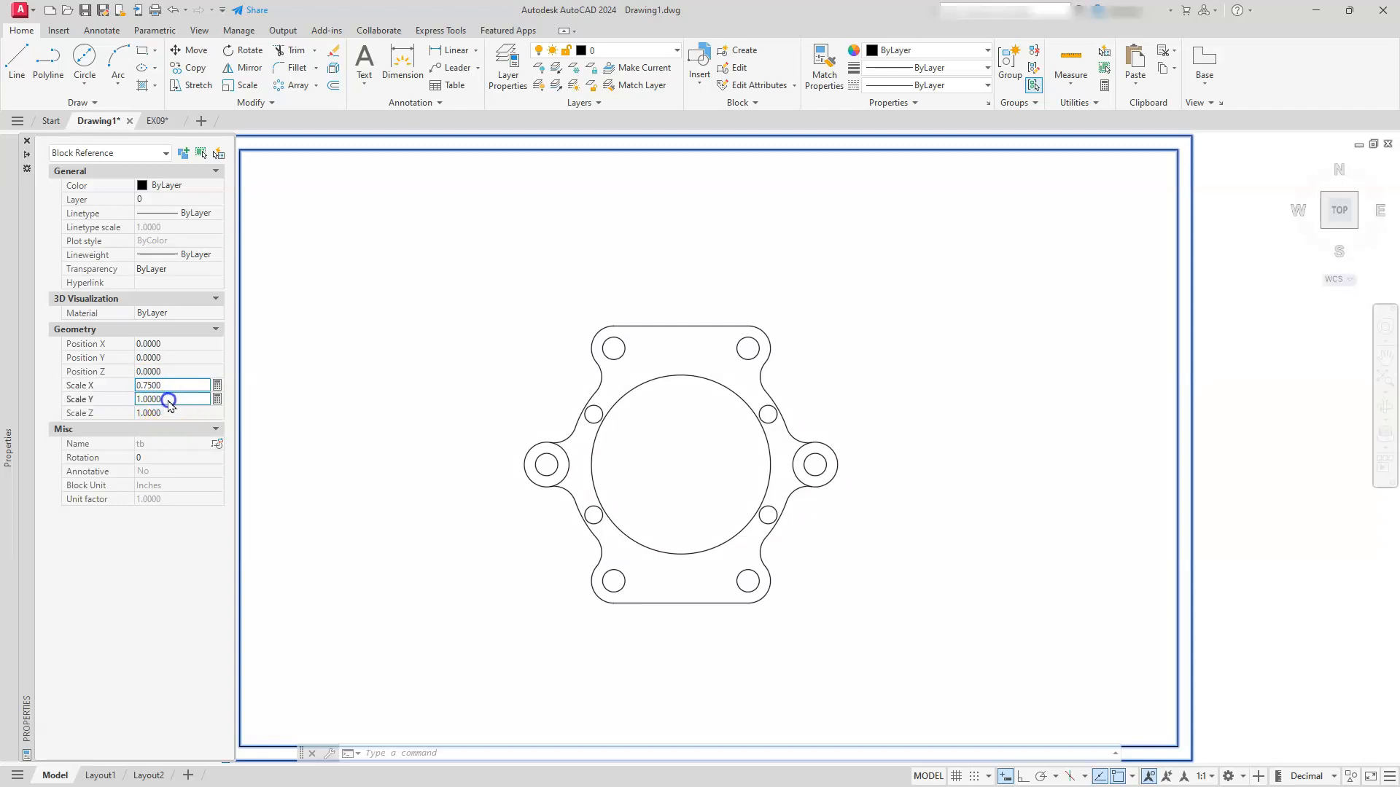
type(".")
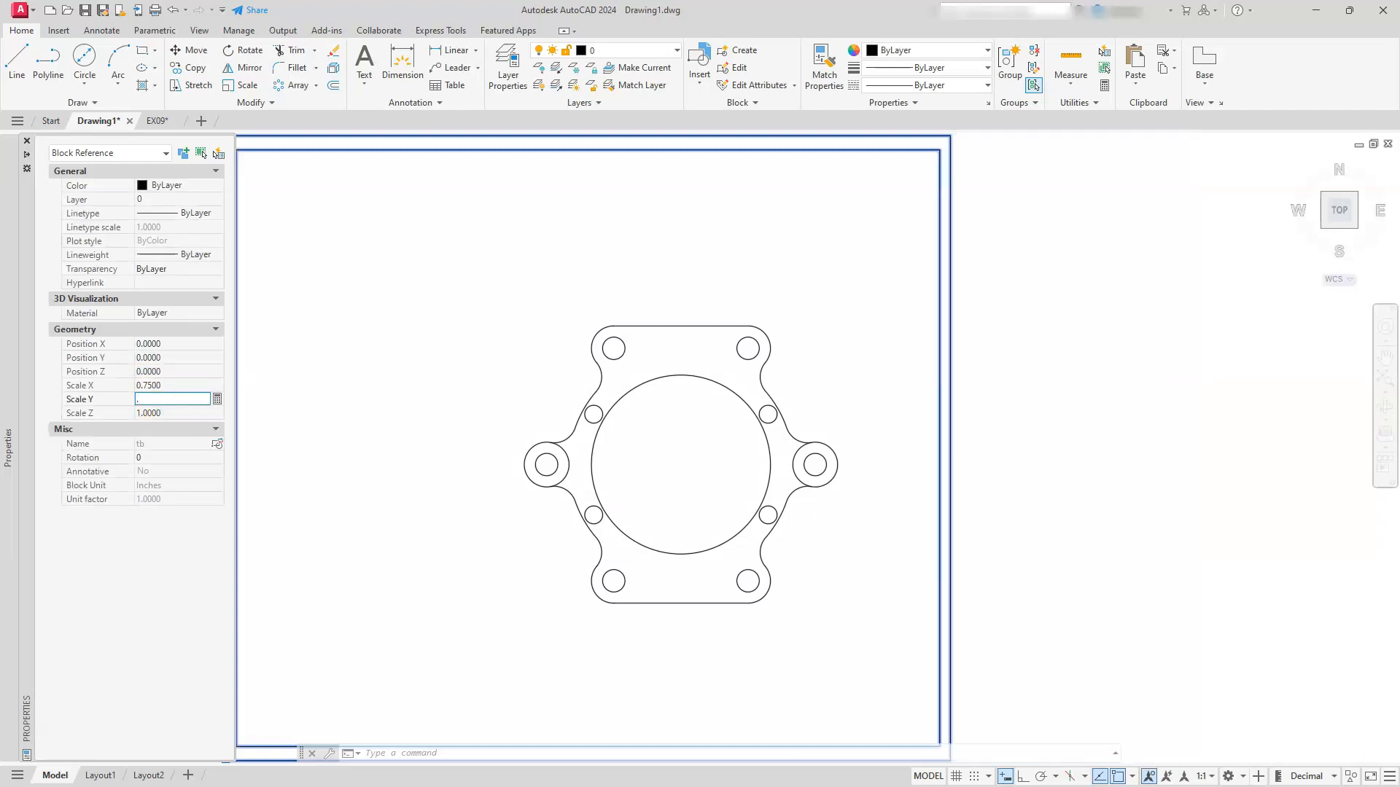
type("75")
key("Tab")
scroll(590, 482, "down", 2)
middle_click_drag(594, 485, 848, 423)
scroll(848, 422, "up", 2)
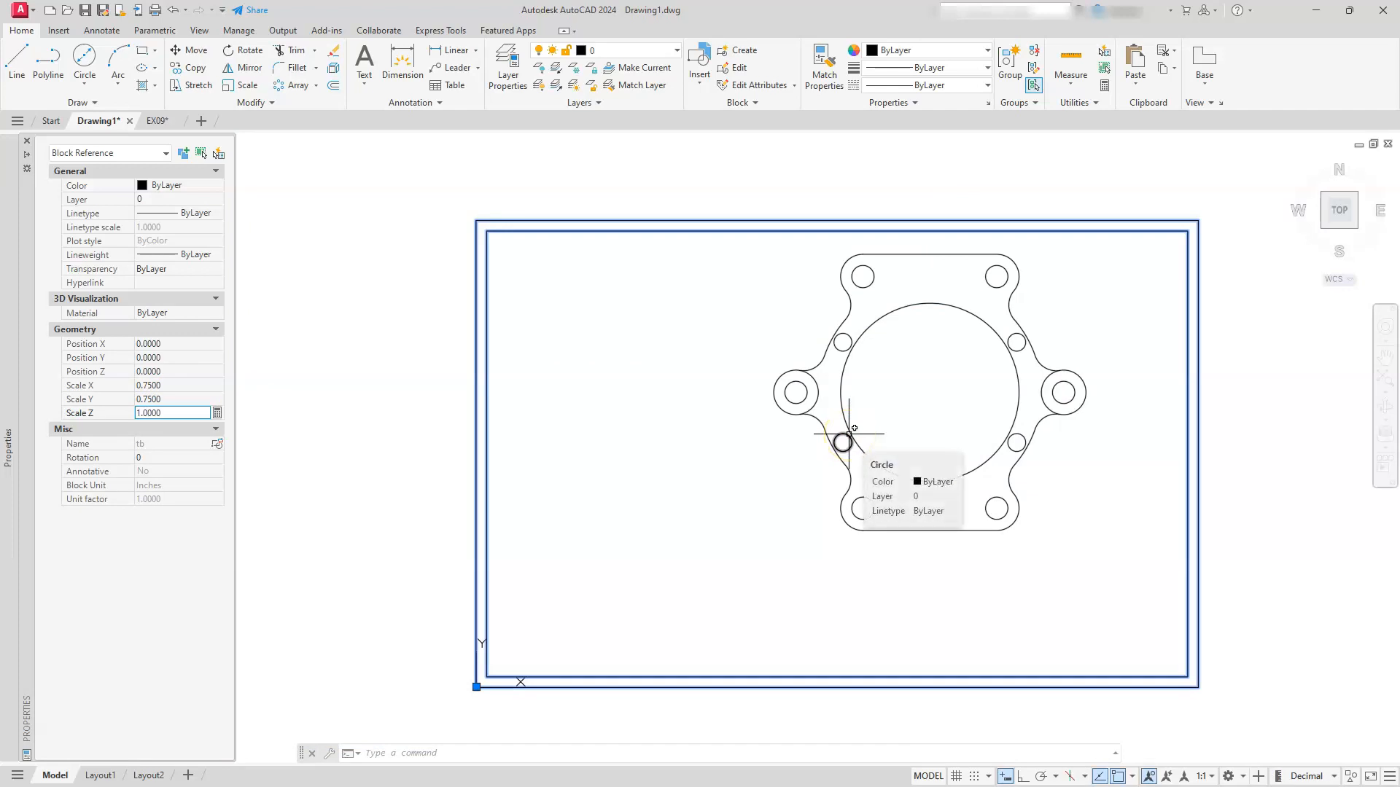
key("Escape")
key("Escape")
key("Escape")
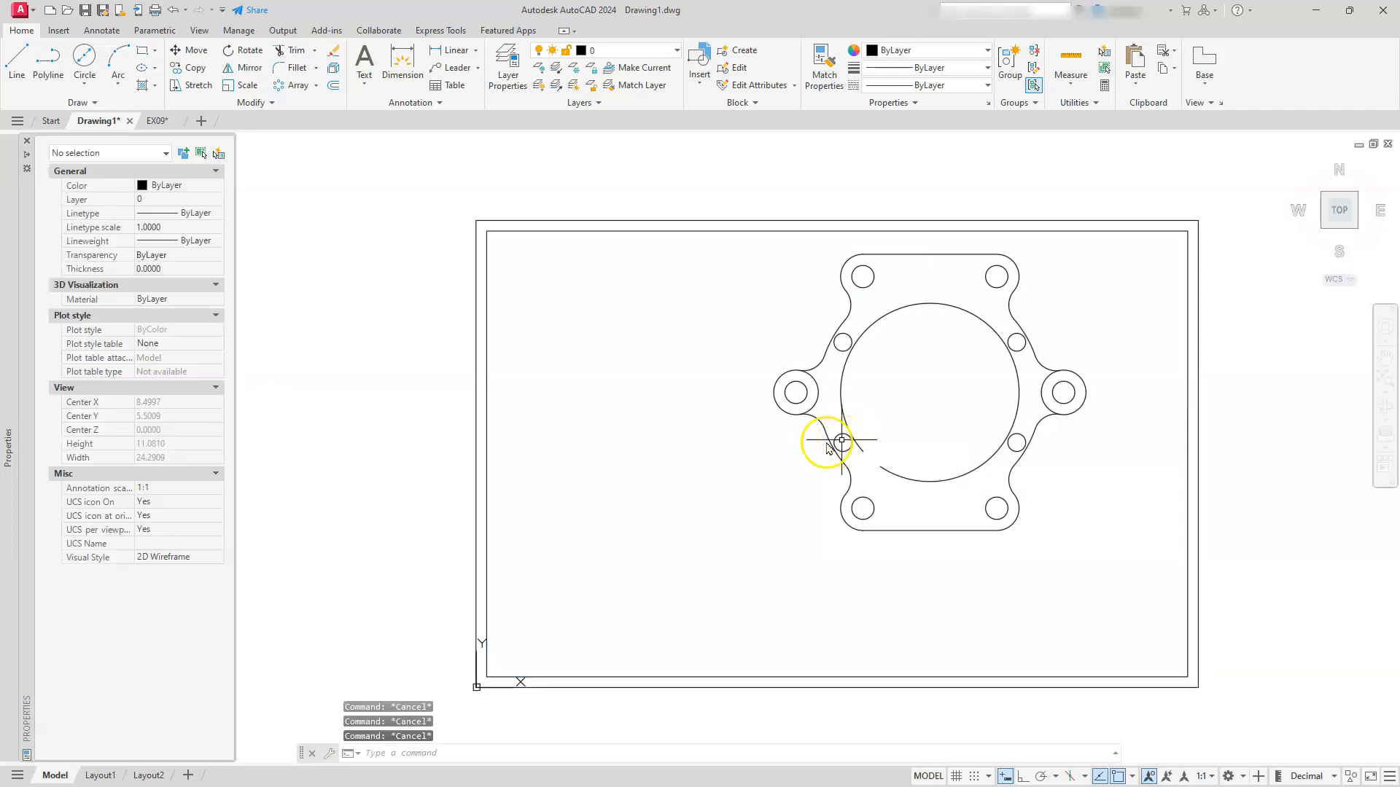
- Move the whole gasket part, without the border block, into the middle of the resized border
type("m")
key("Return")
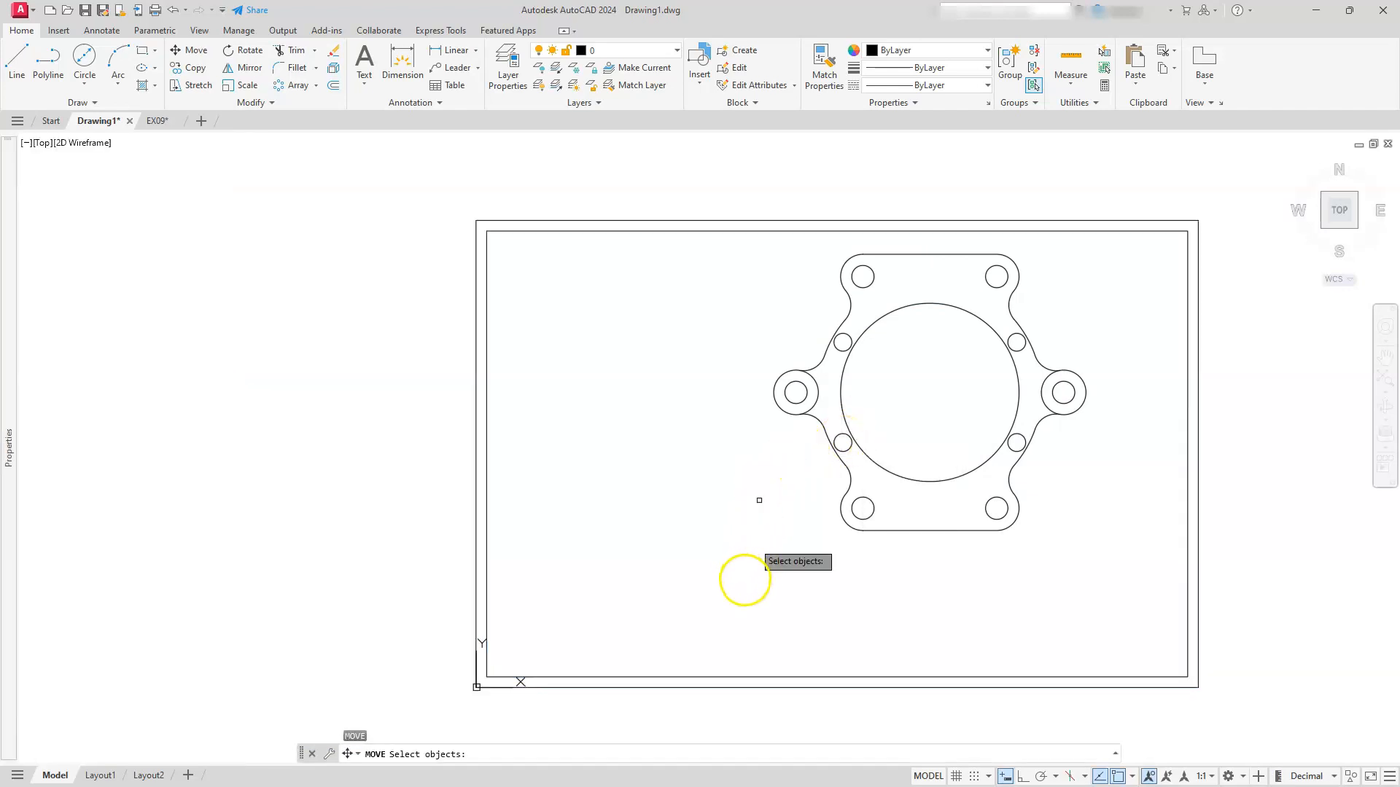
left_click(744, 621)
left_click(1199, 191)
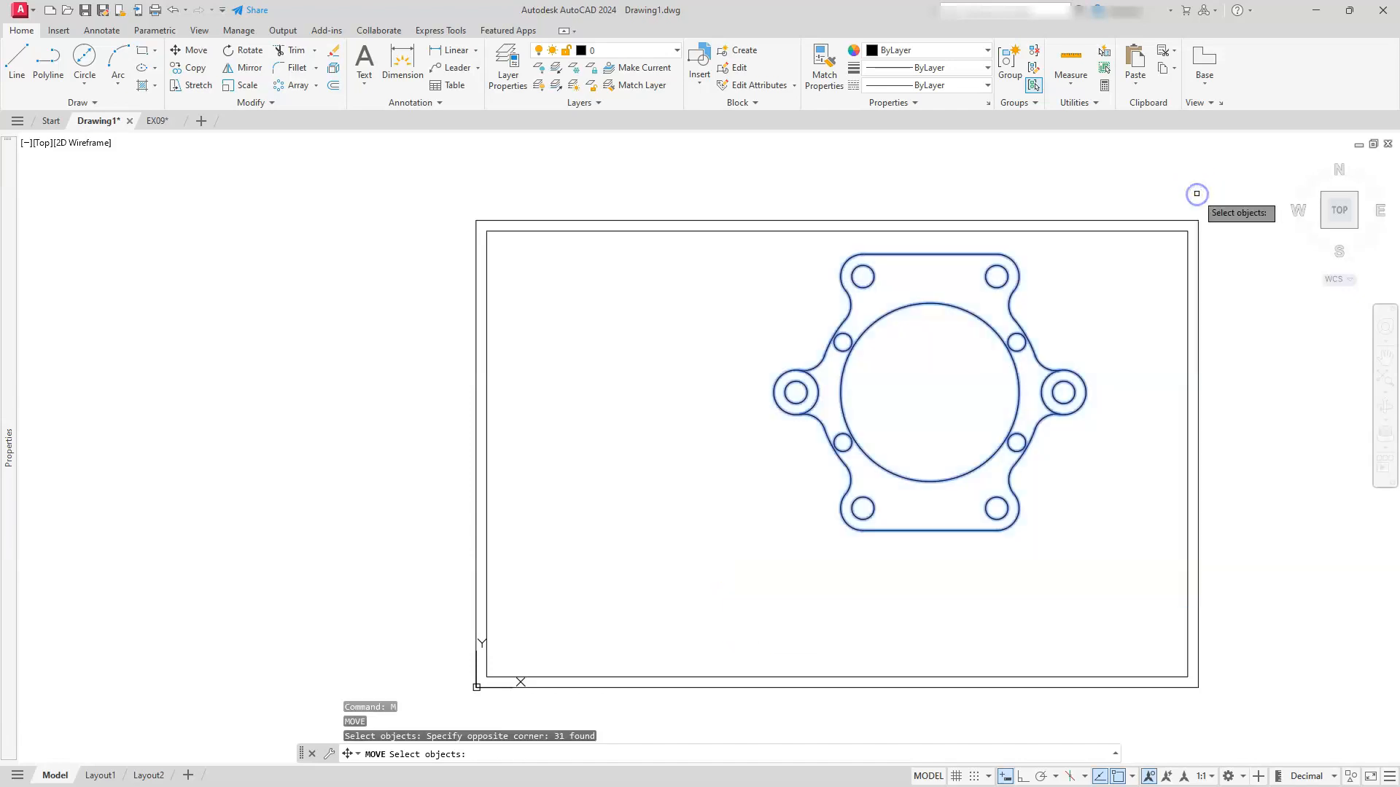
left_click(1119, 320)
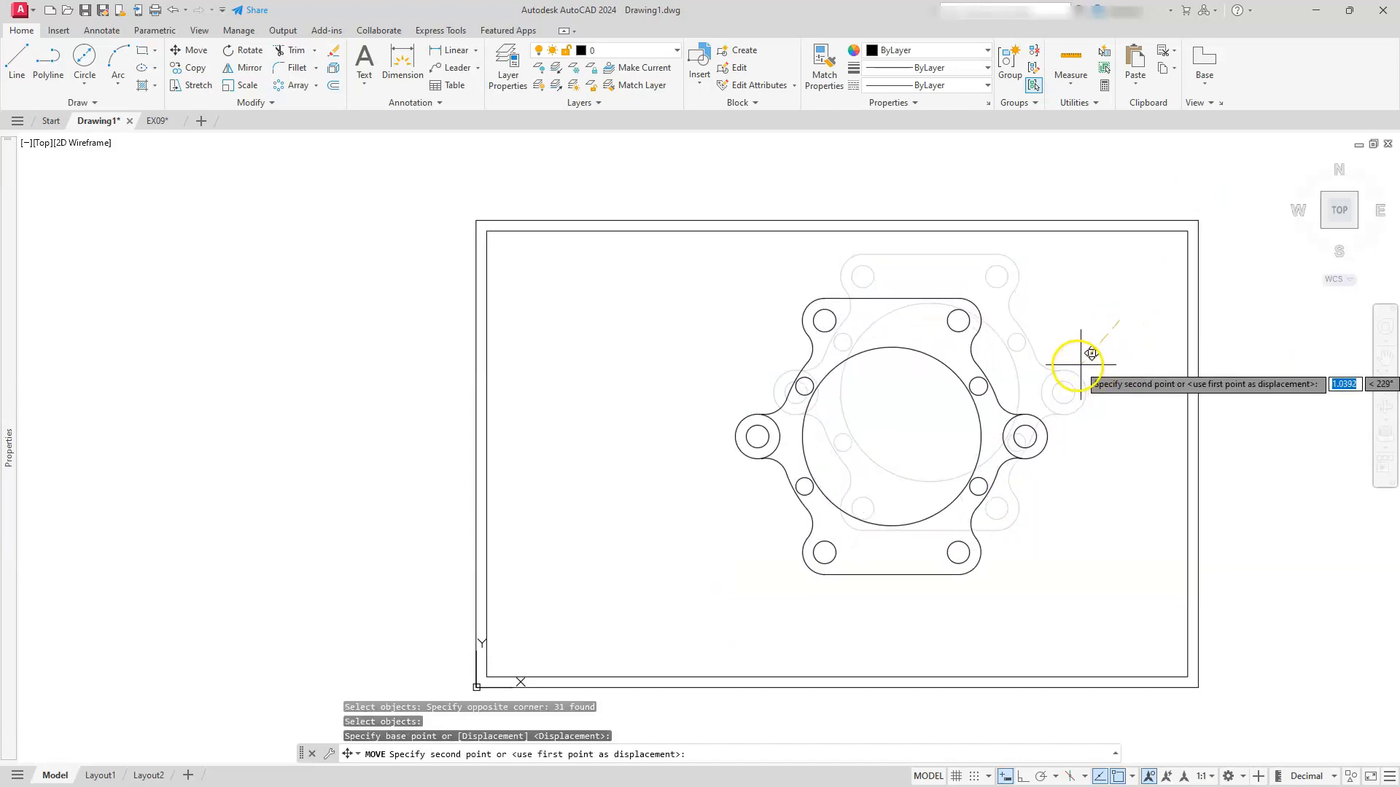
left_click(1036, 373)
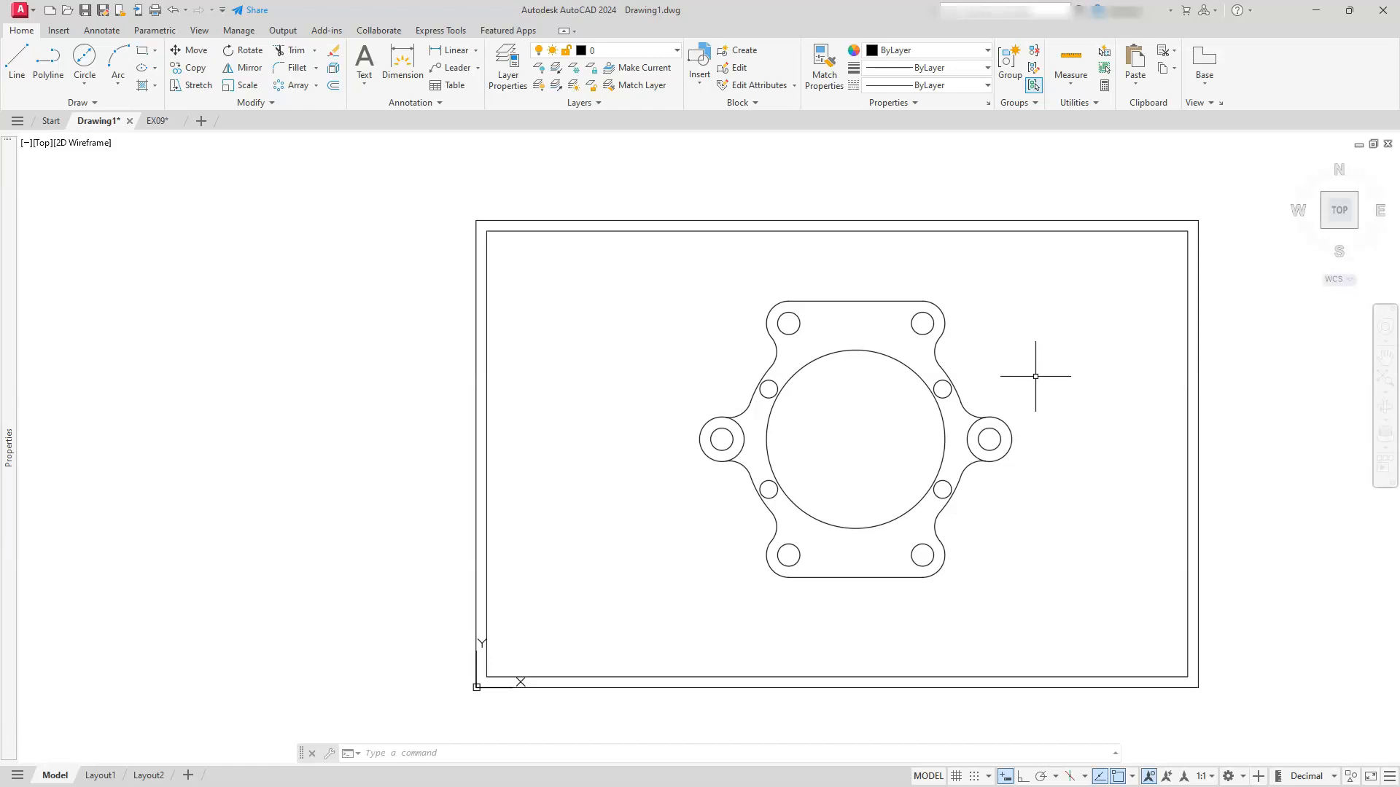
left_click(1210, 778)
left_click(1193, 636)
scroll(1194, 637, "down", 3)
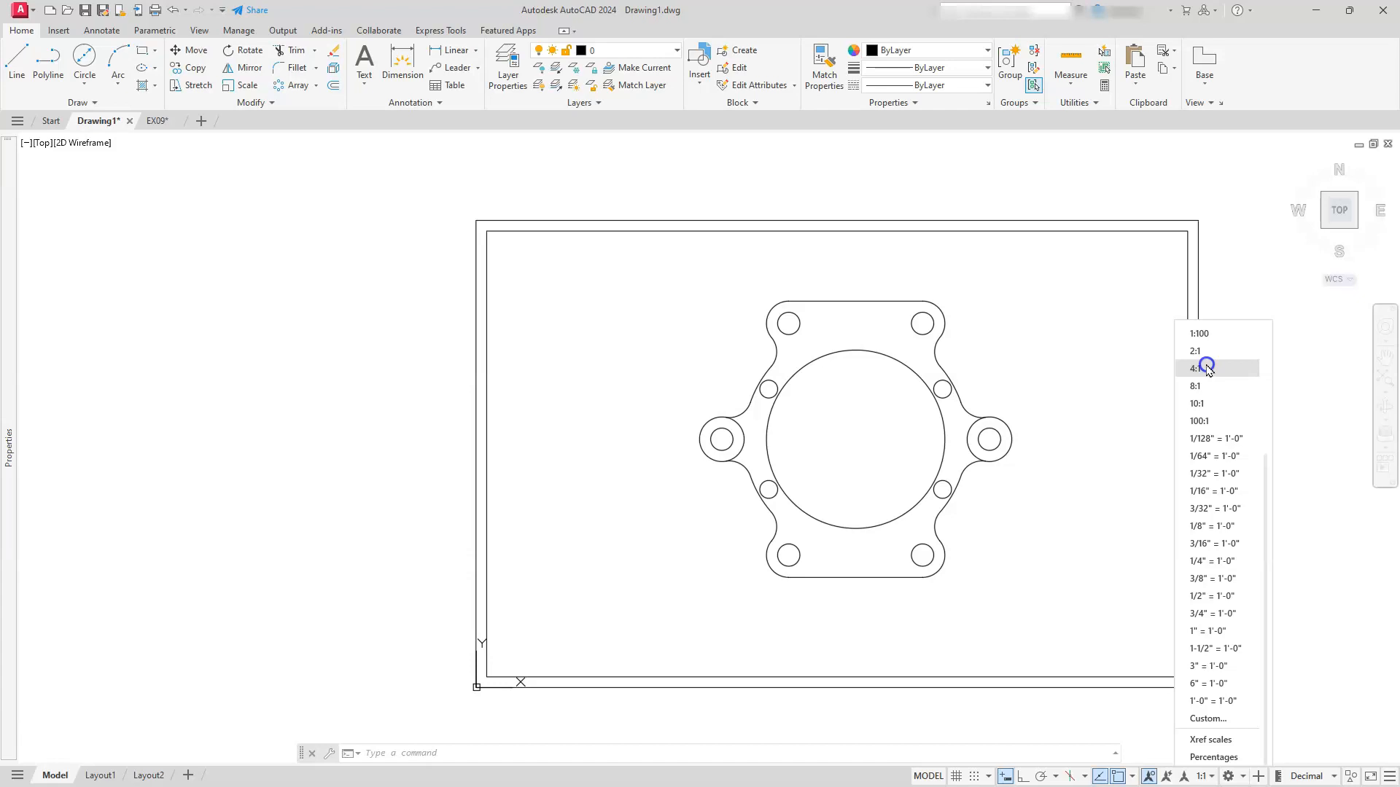
left_click(1075, 369)
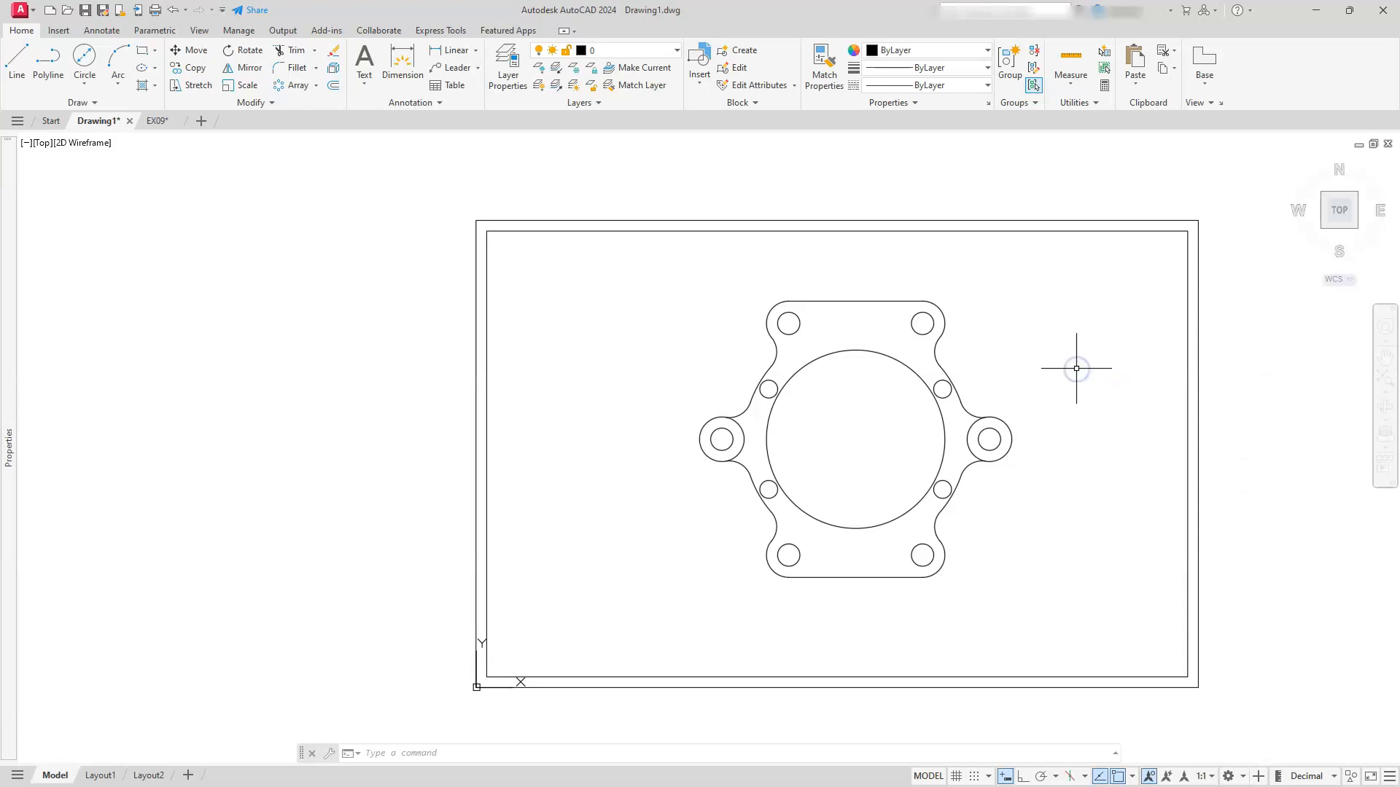
key("Escape")
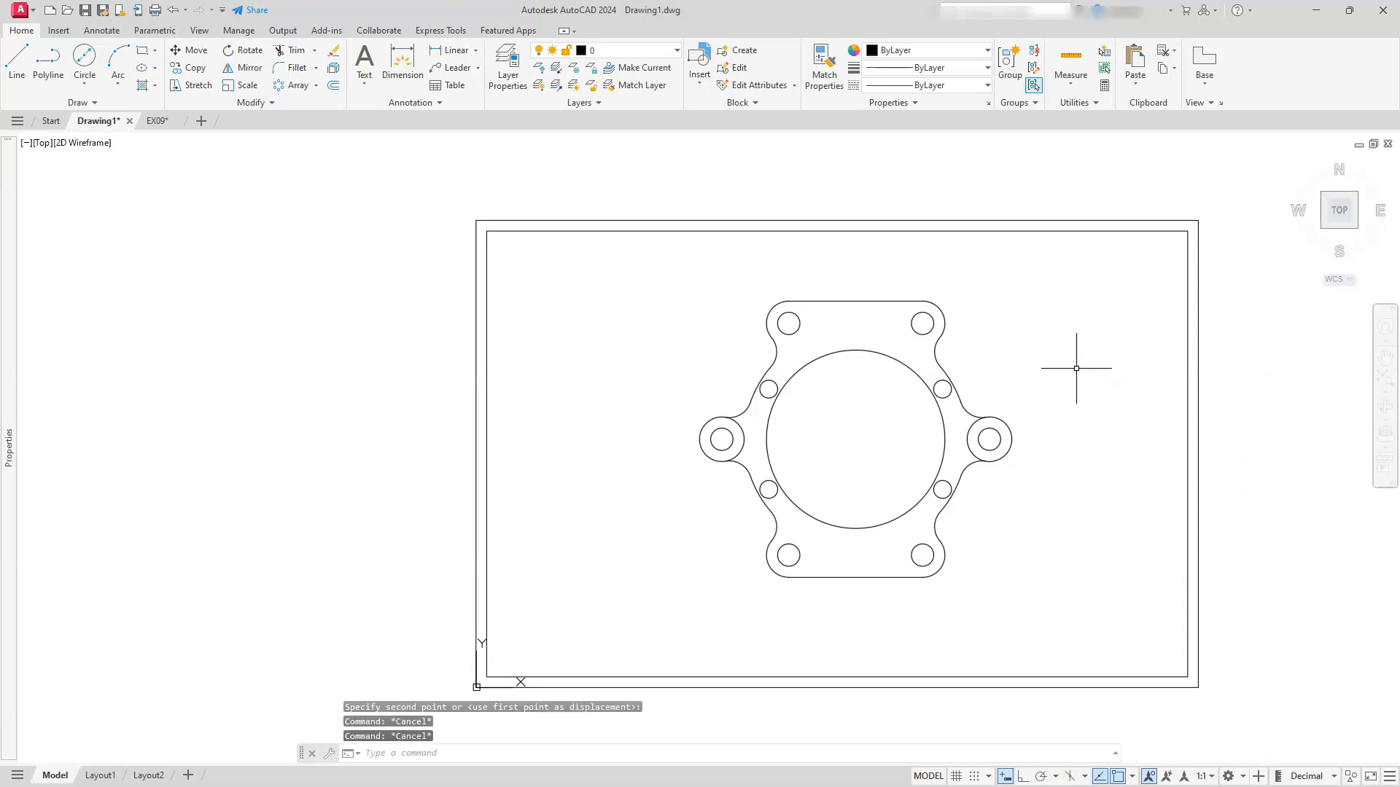
- Set the global linetype scale (LTSCALE) to 0.75
type("LTS")
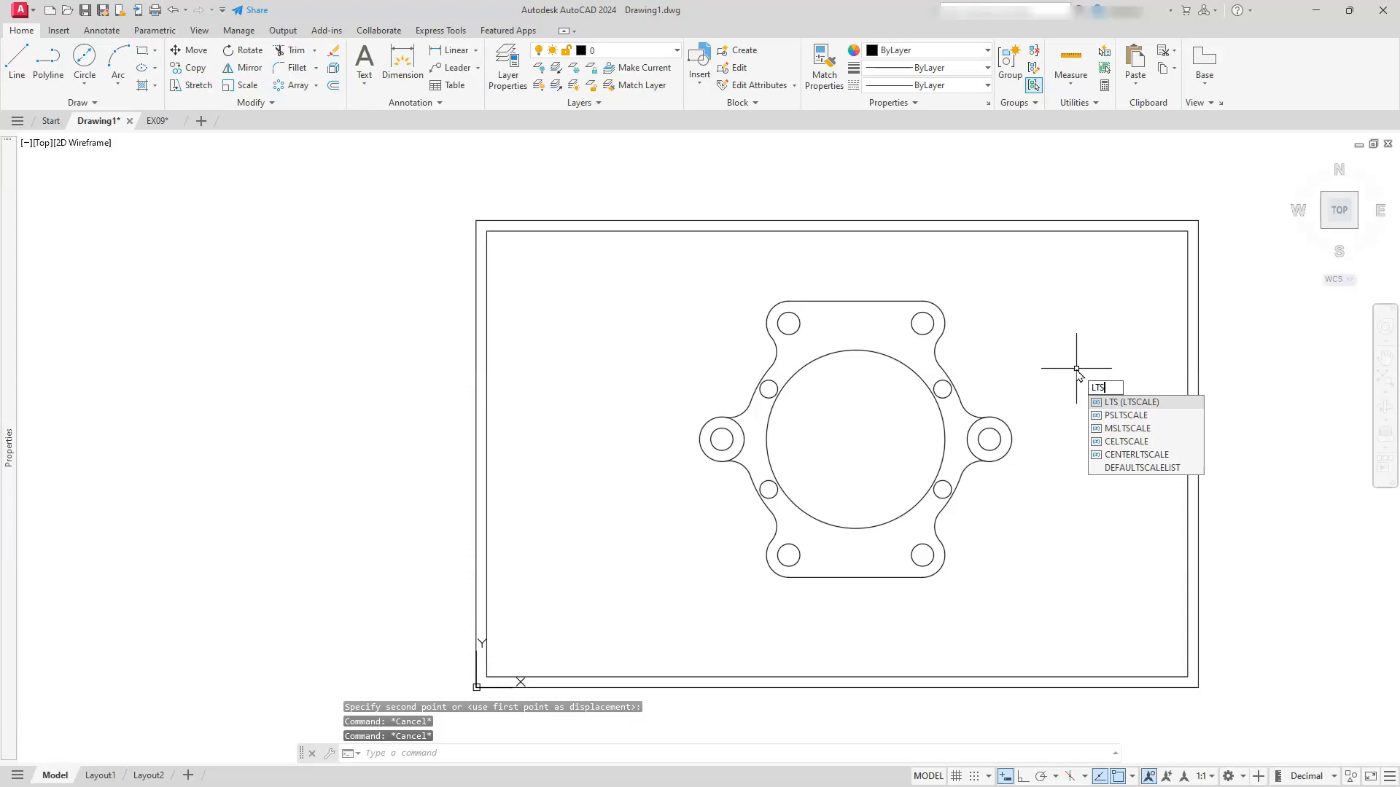
key("Return")
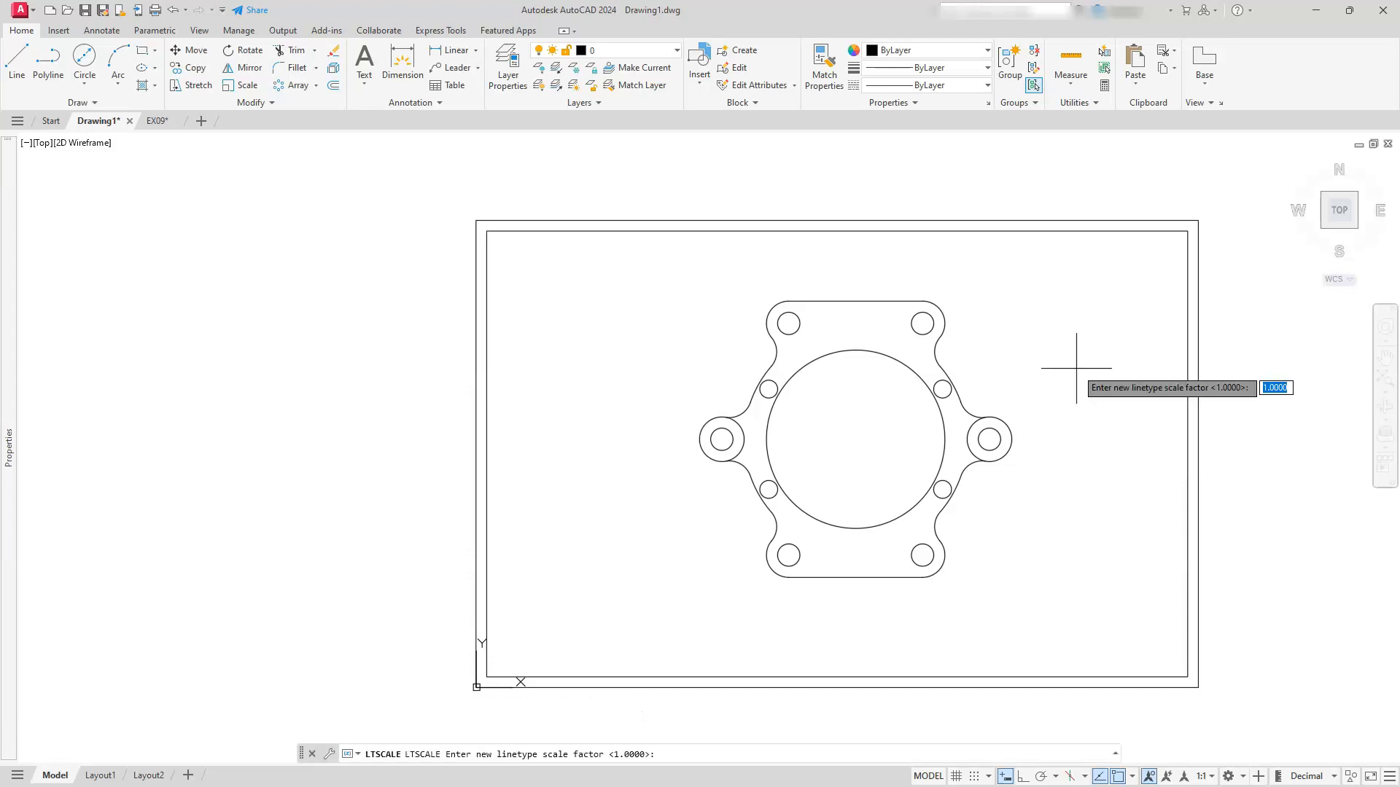
type(".75")
key("Return")
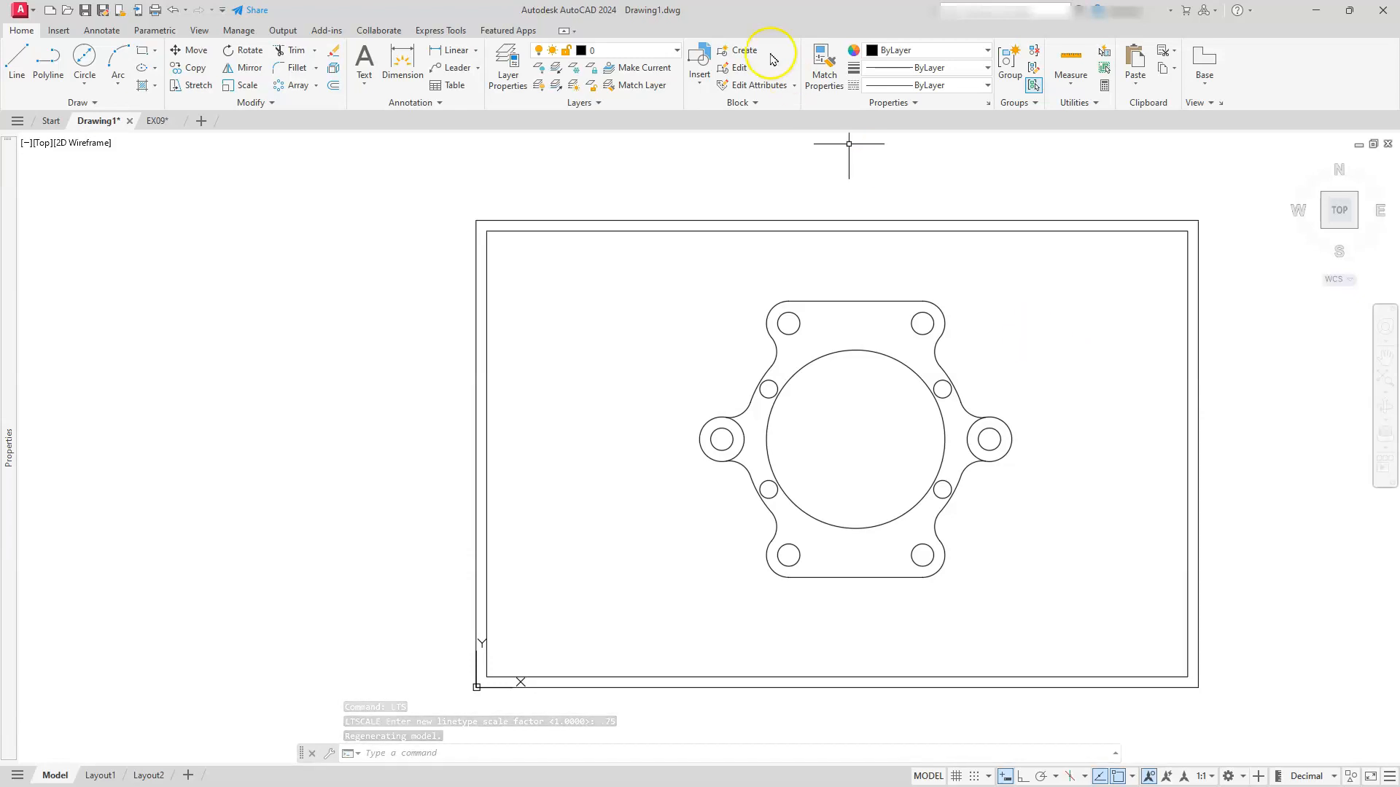
- Create a layer named "center" and give it the colour blue
left_click(506, 76)
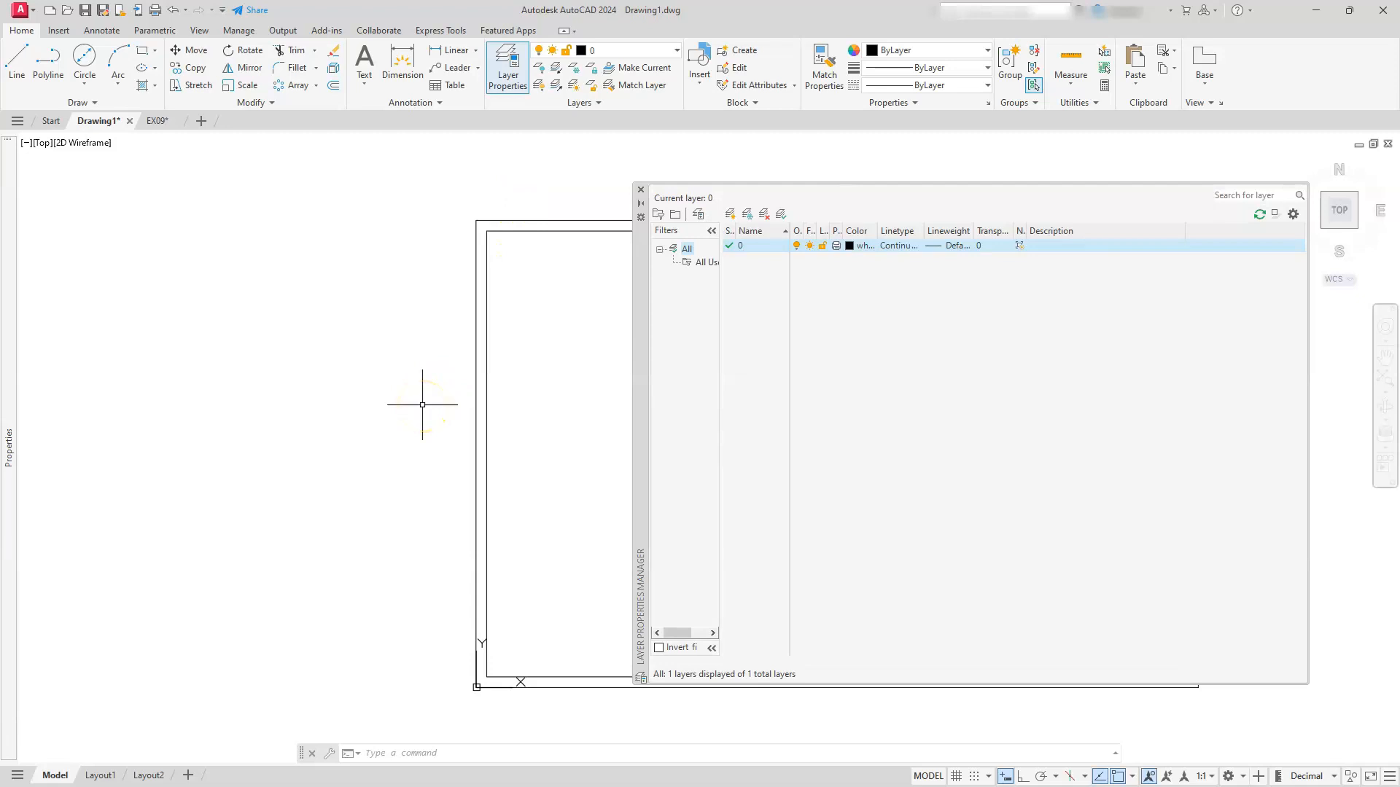
left_click(730, 215)
type("cent")
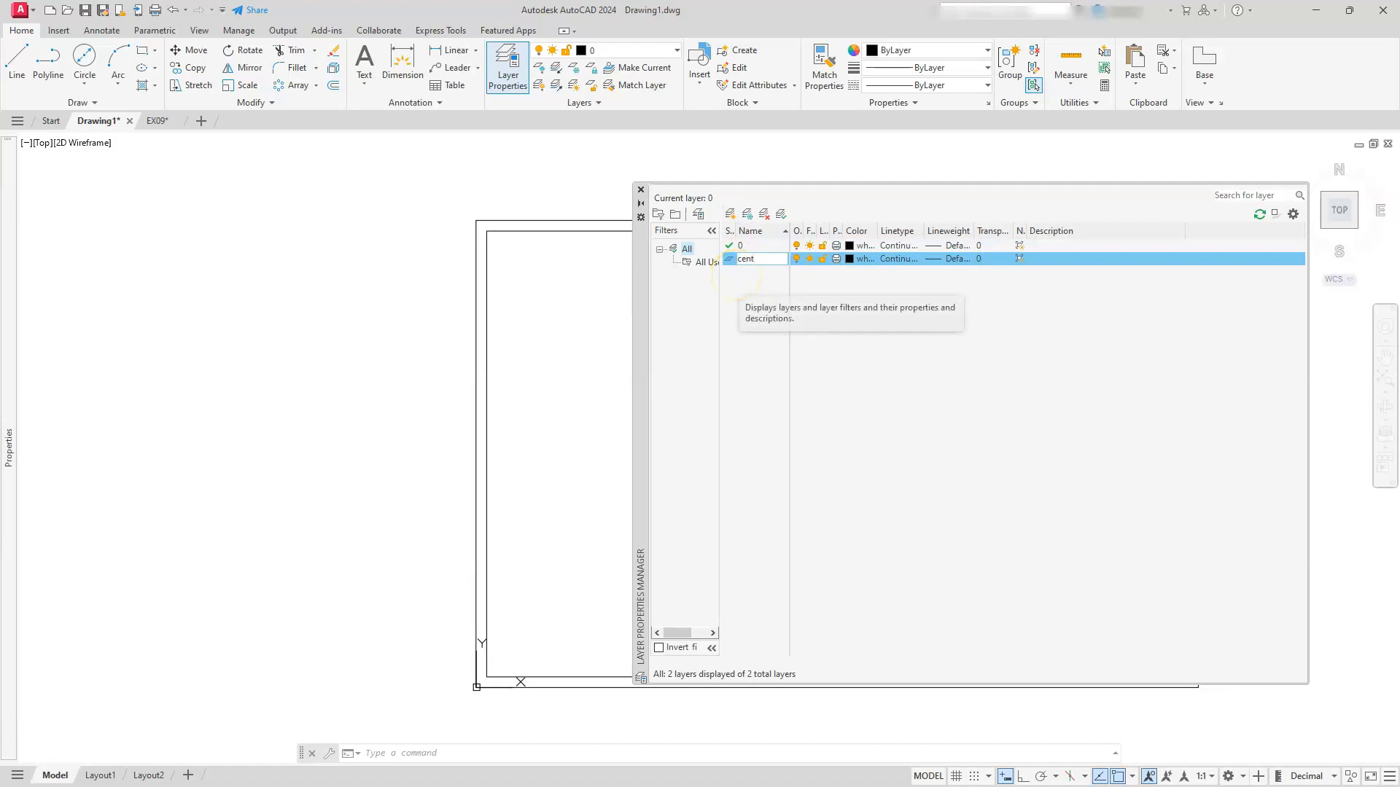
type("er")
key("Return")
left_click(850, 259)
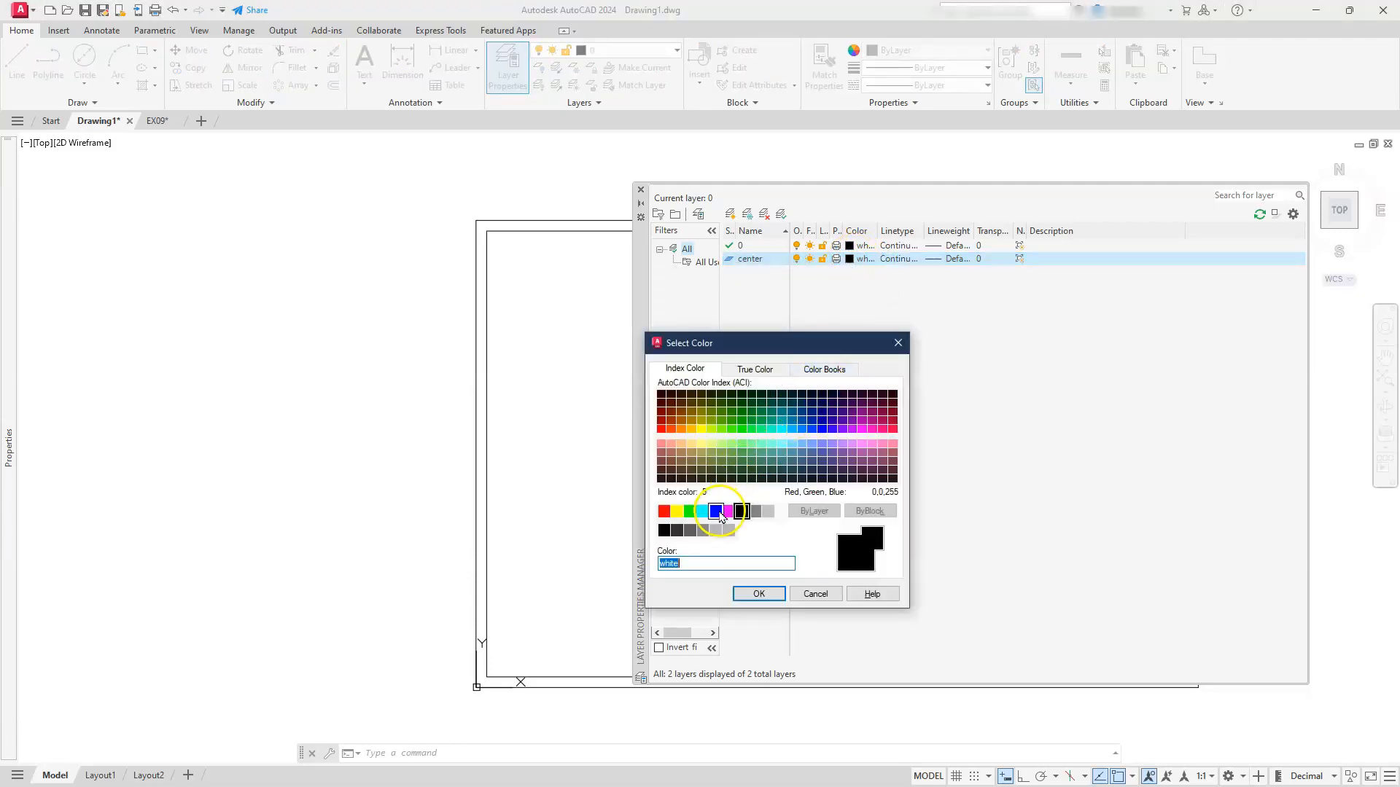
left_click(717, 512)
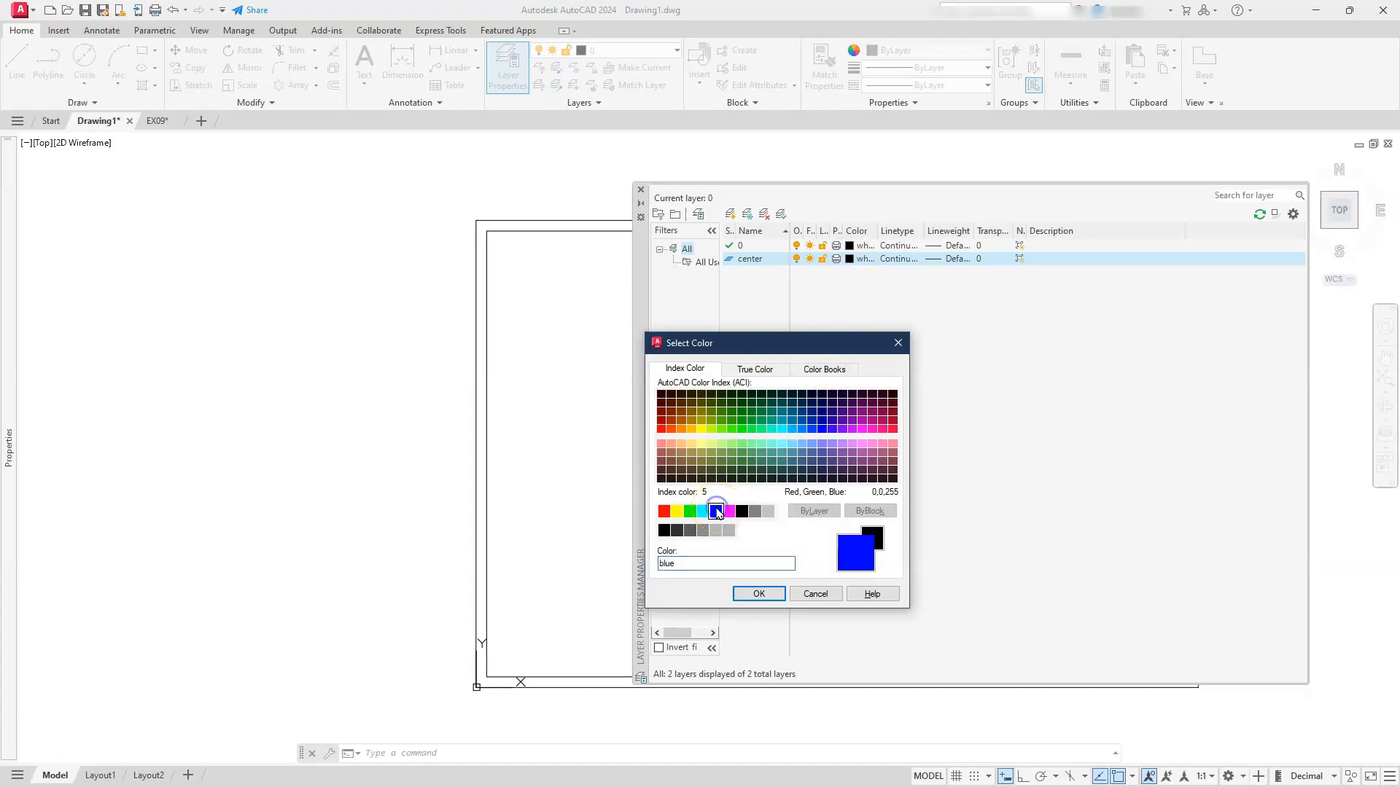
left_click(756, 595)
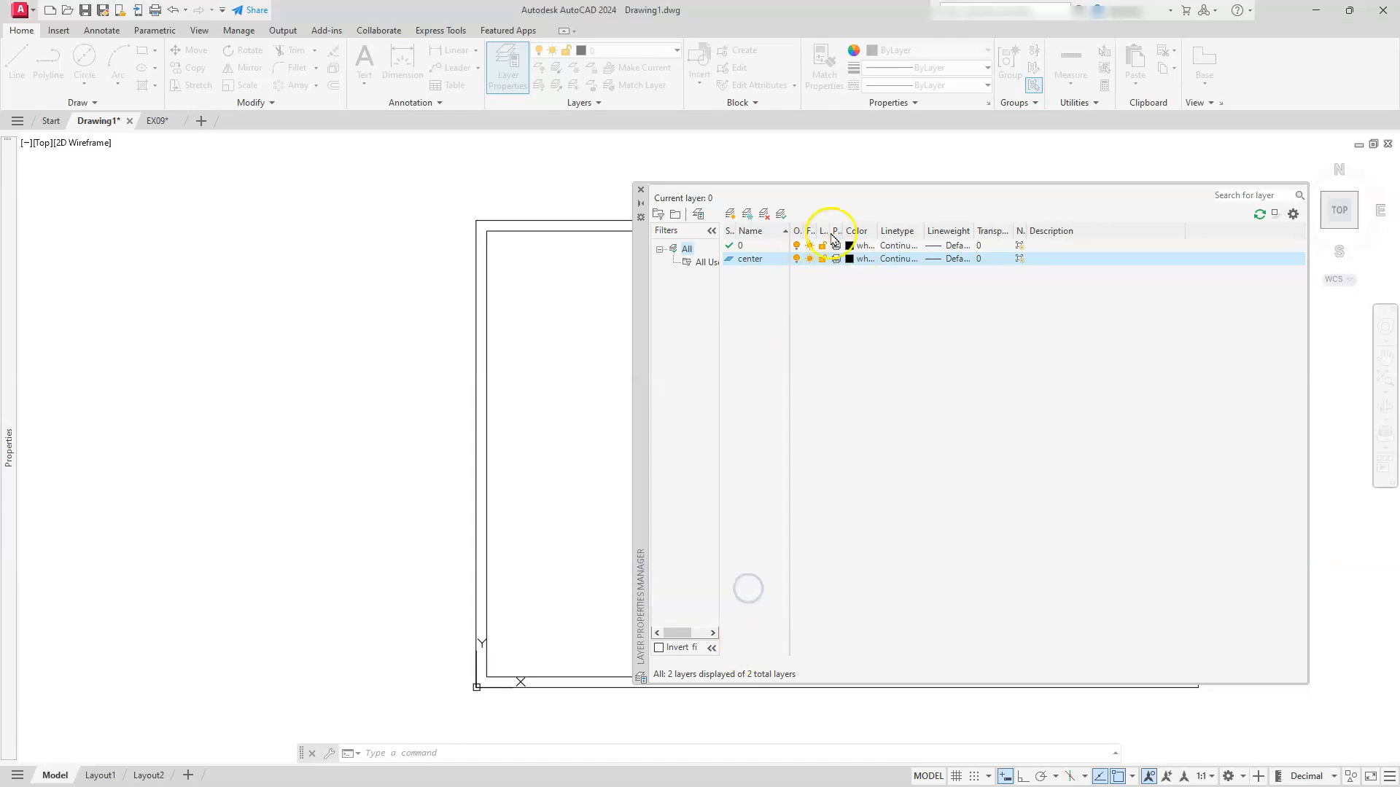
- Load the CENTER linetype, assign it to the center layer and close the layer manager
left_click(894, 261)
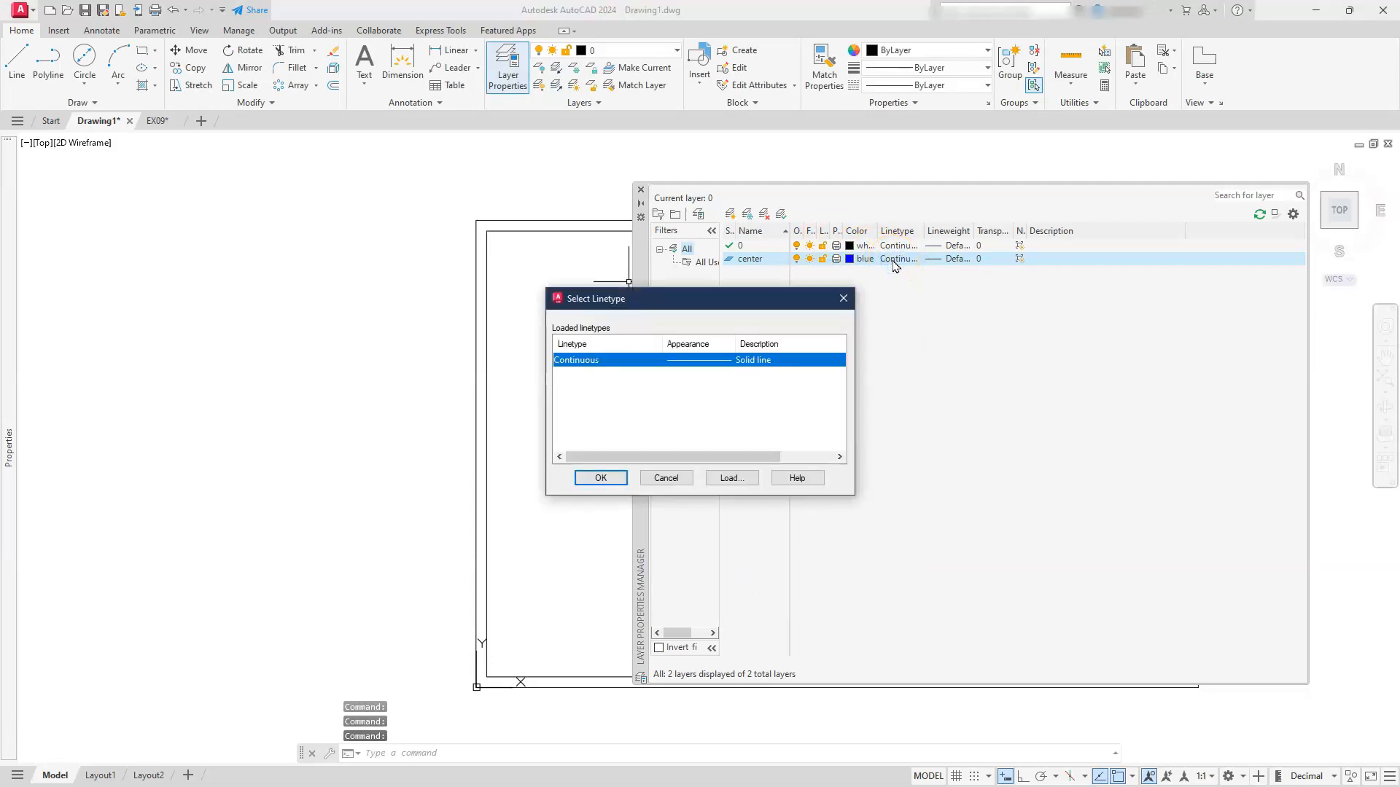
left_click(723, 478)
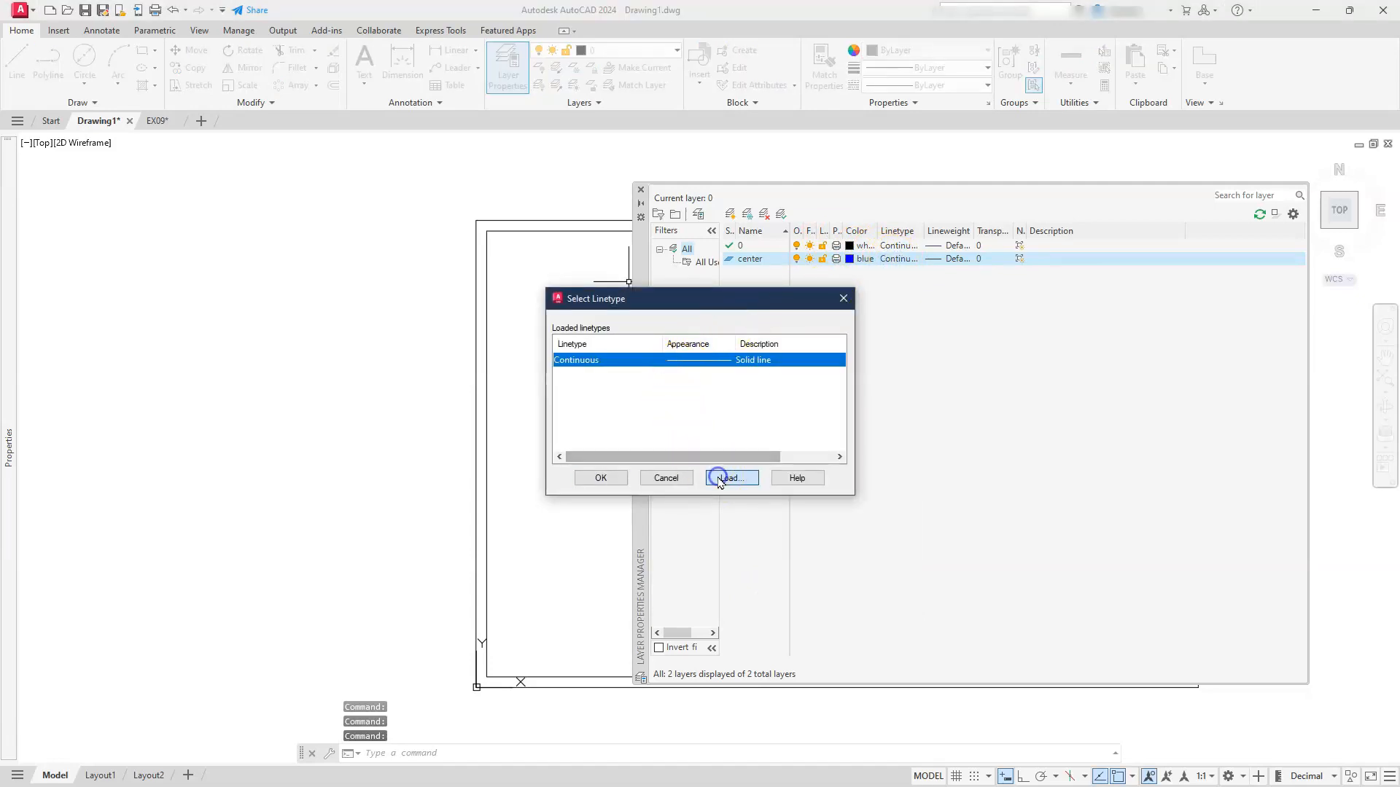
scroll(694, 436, "down", 2)
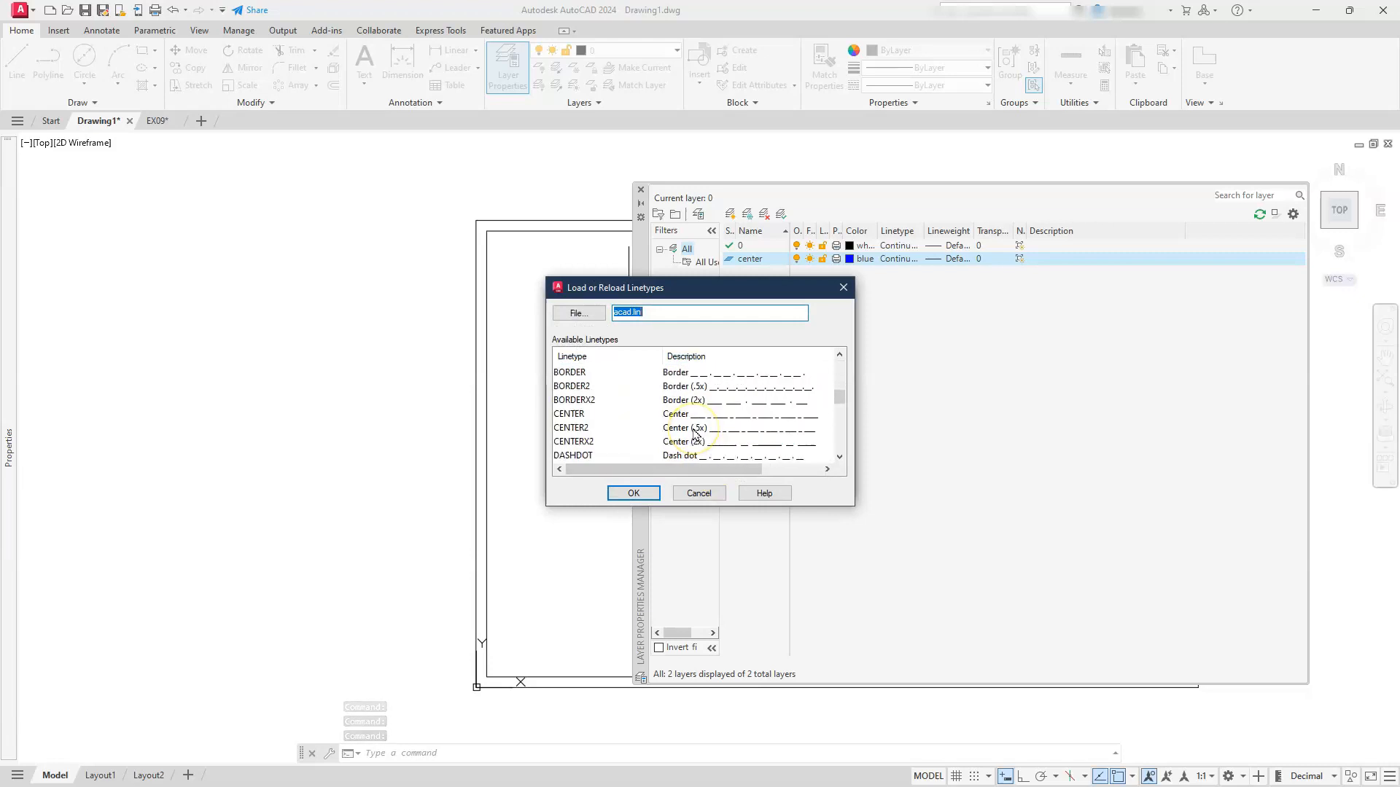
left_click(567, 415)
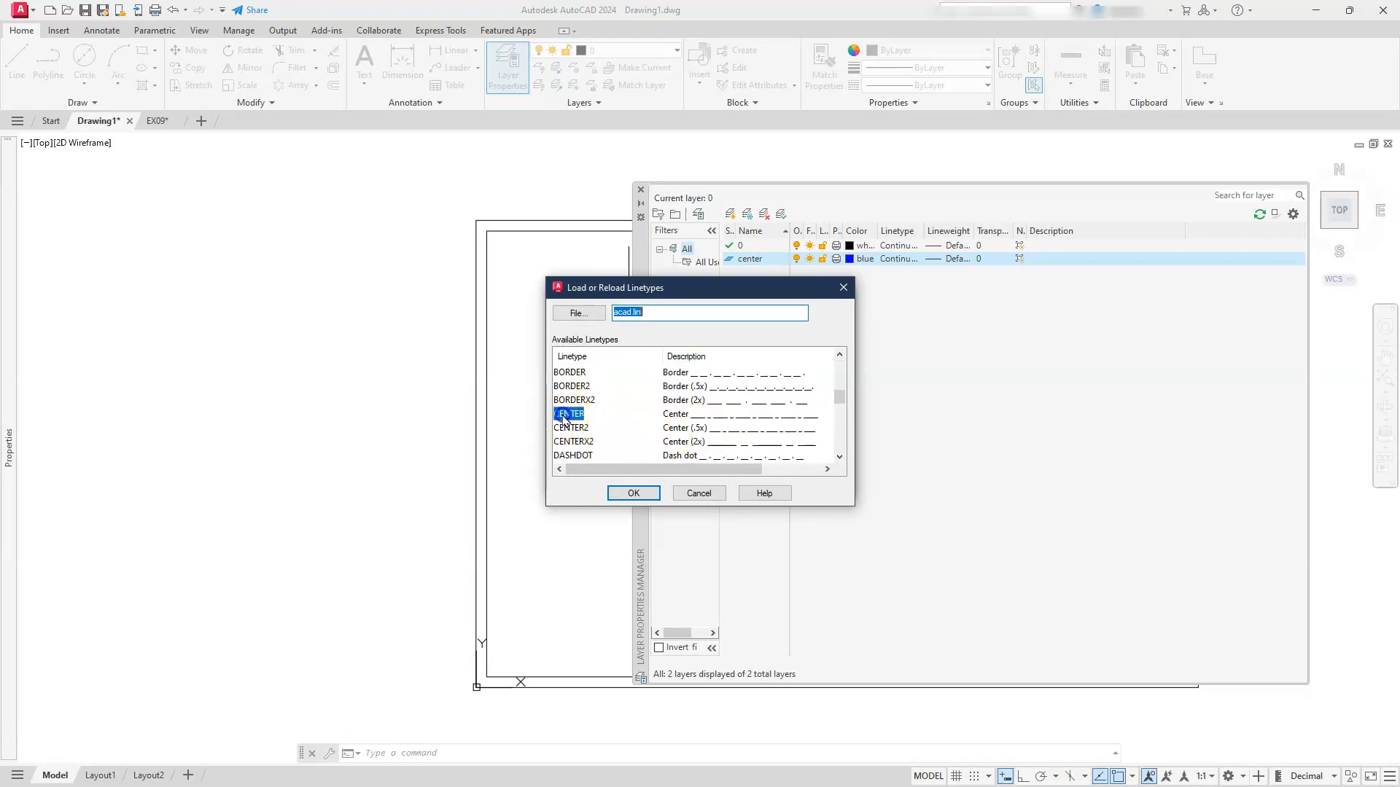
left_click(623, 494)
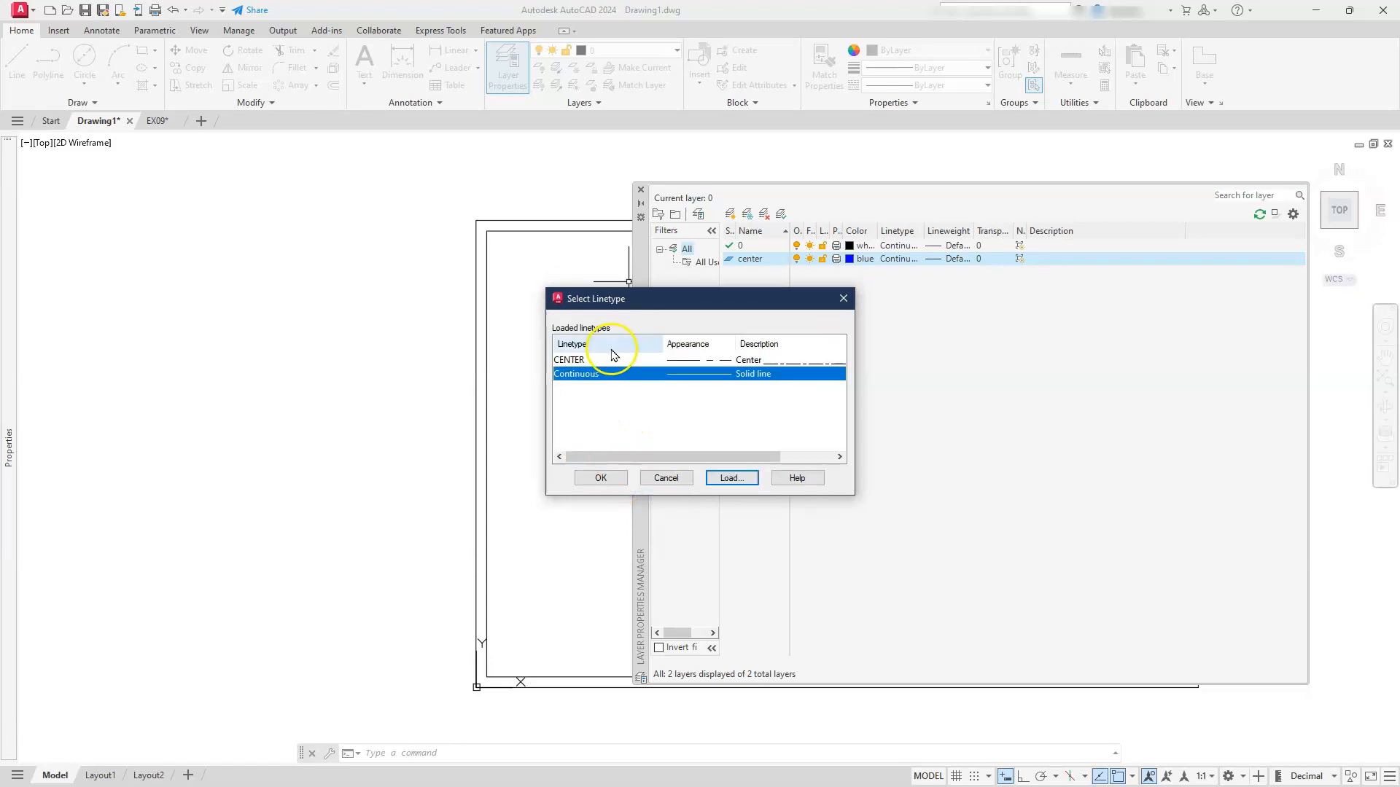
left_click(755, 362)
left_click(621, 477)
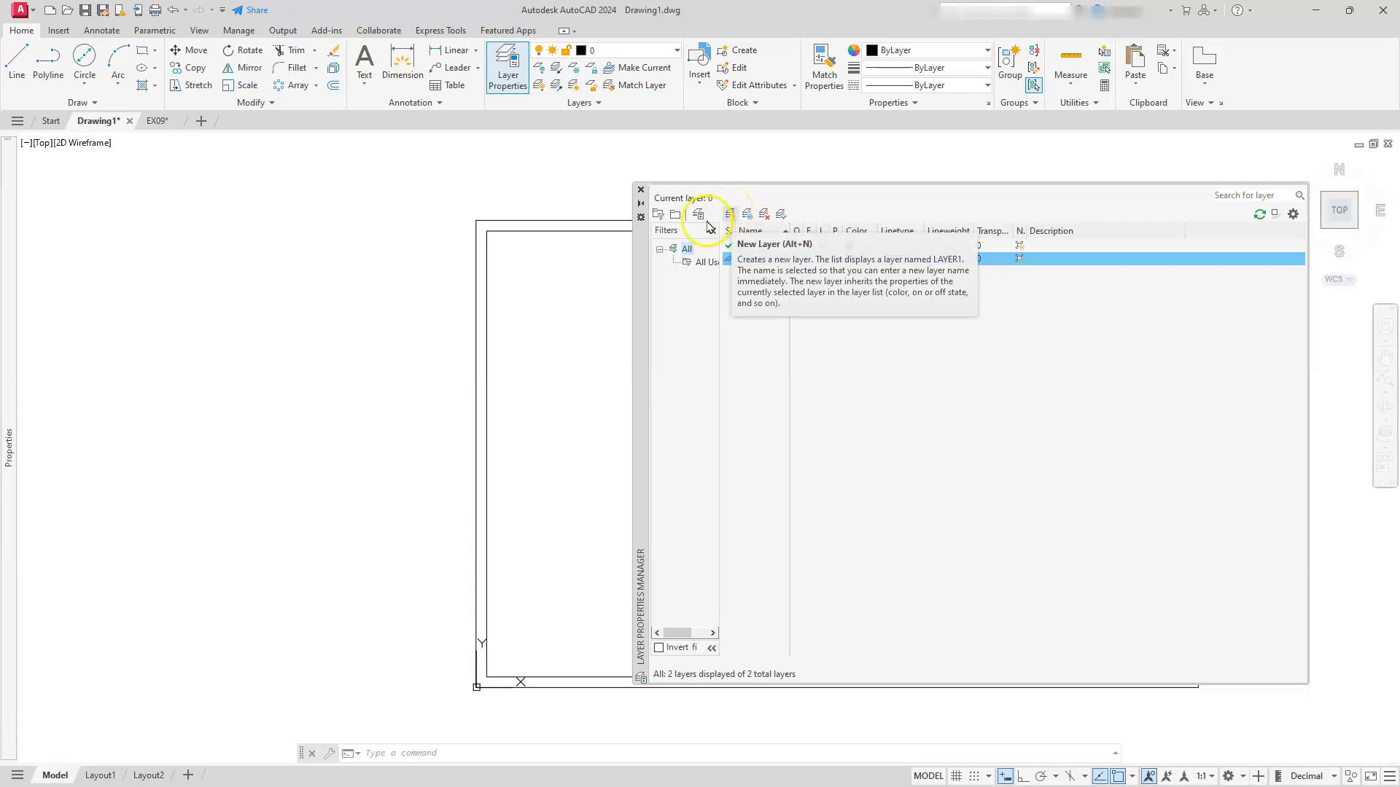
left_click(640, 189)
left_click(626, 401)
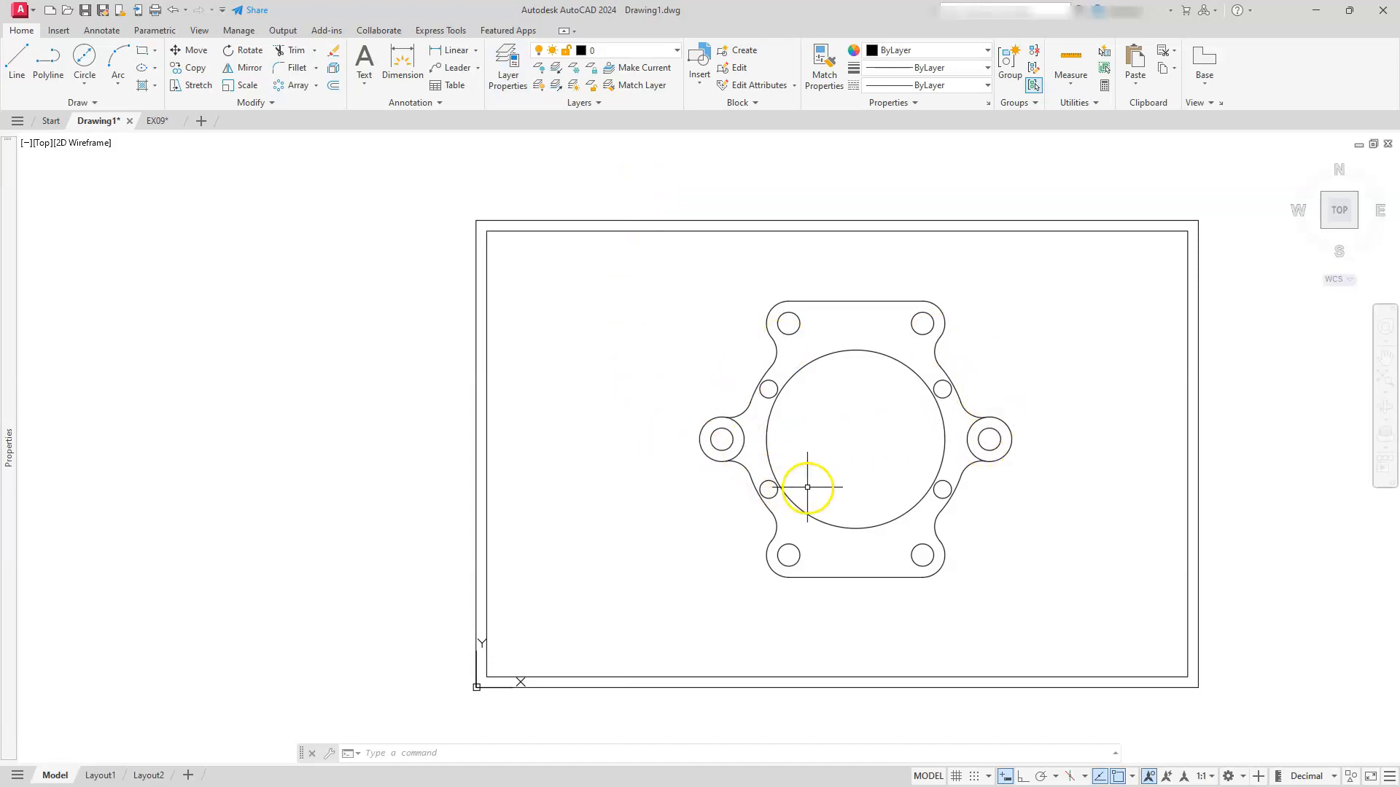
- Set the CENTERLAYER system variable to the "center" layer for new centre marks
left_click(113, 31)
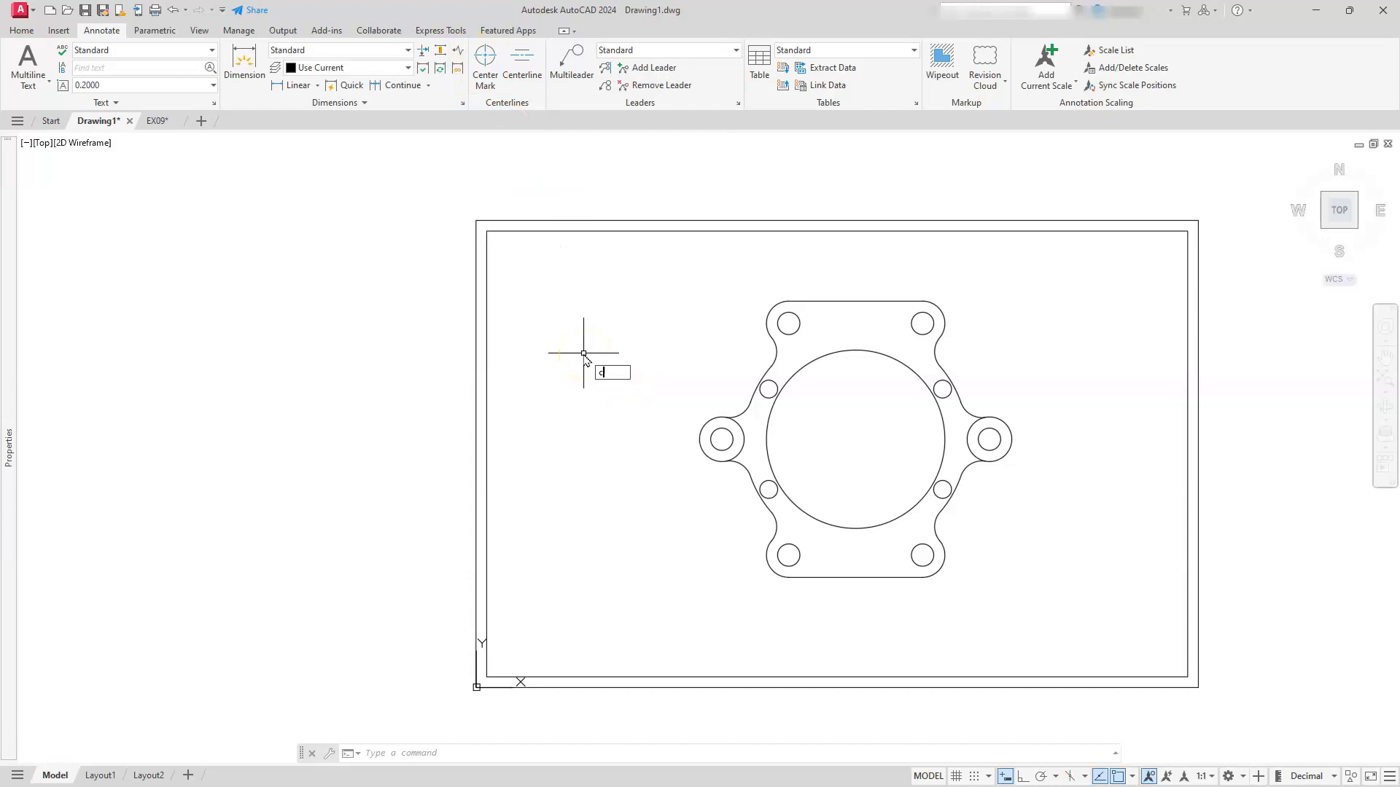
type("center")
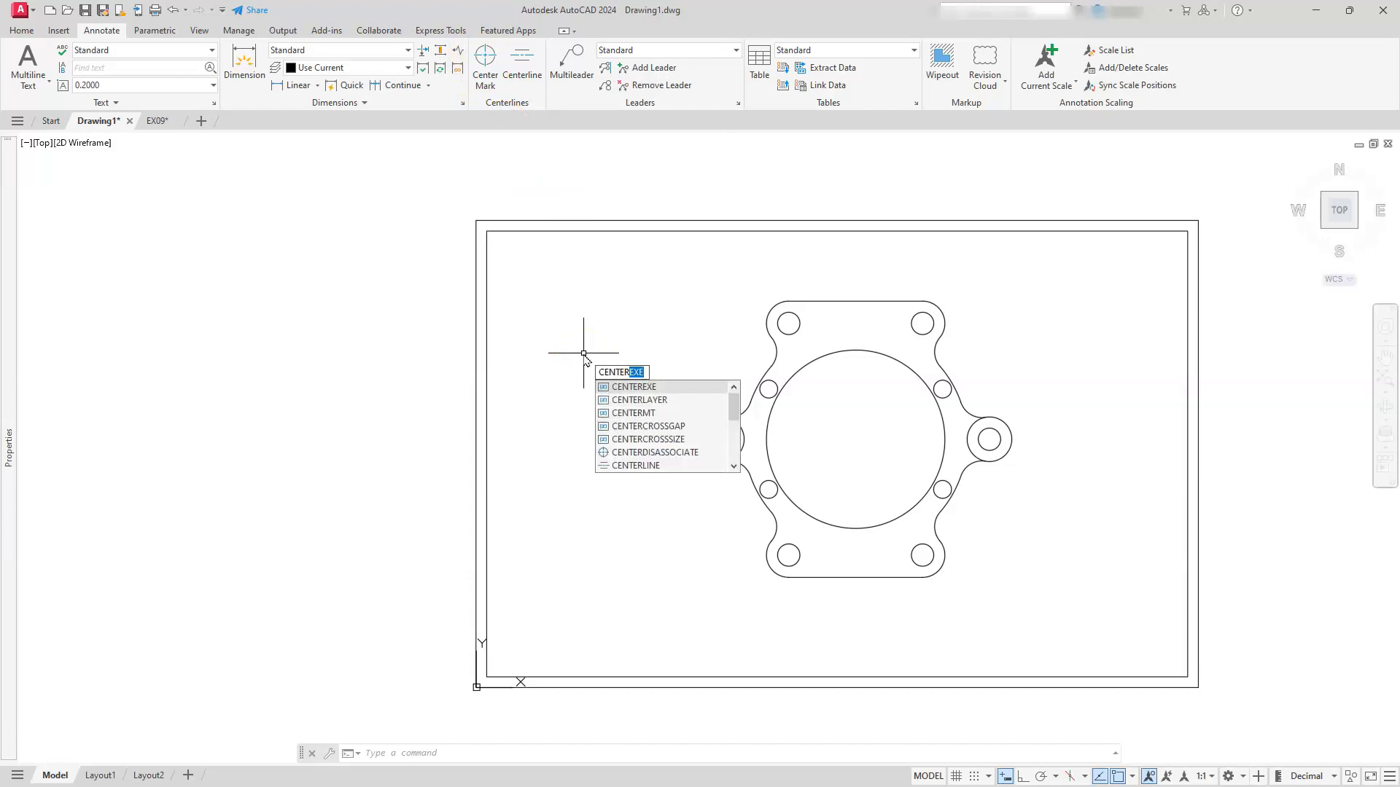
left_click(624, 405)
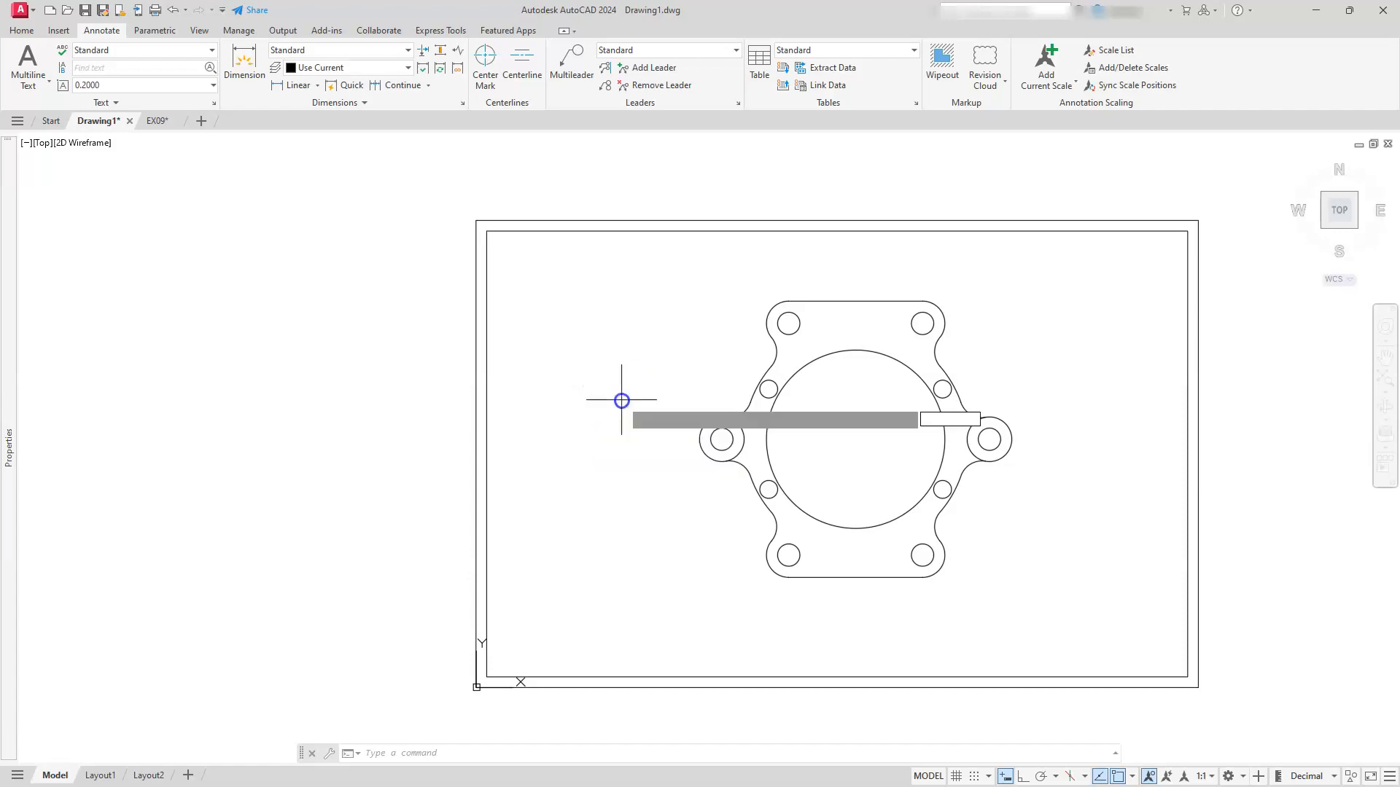
key("Escape")
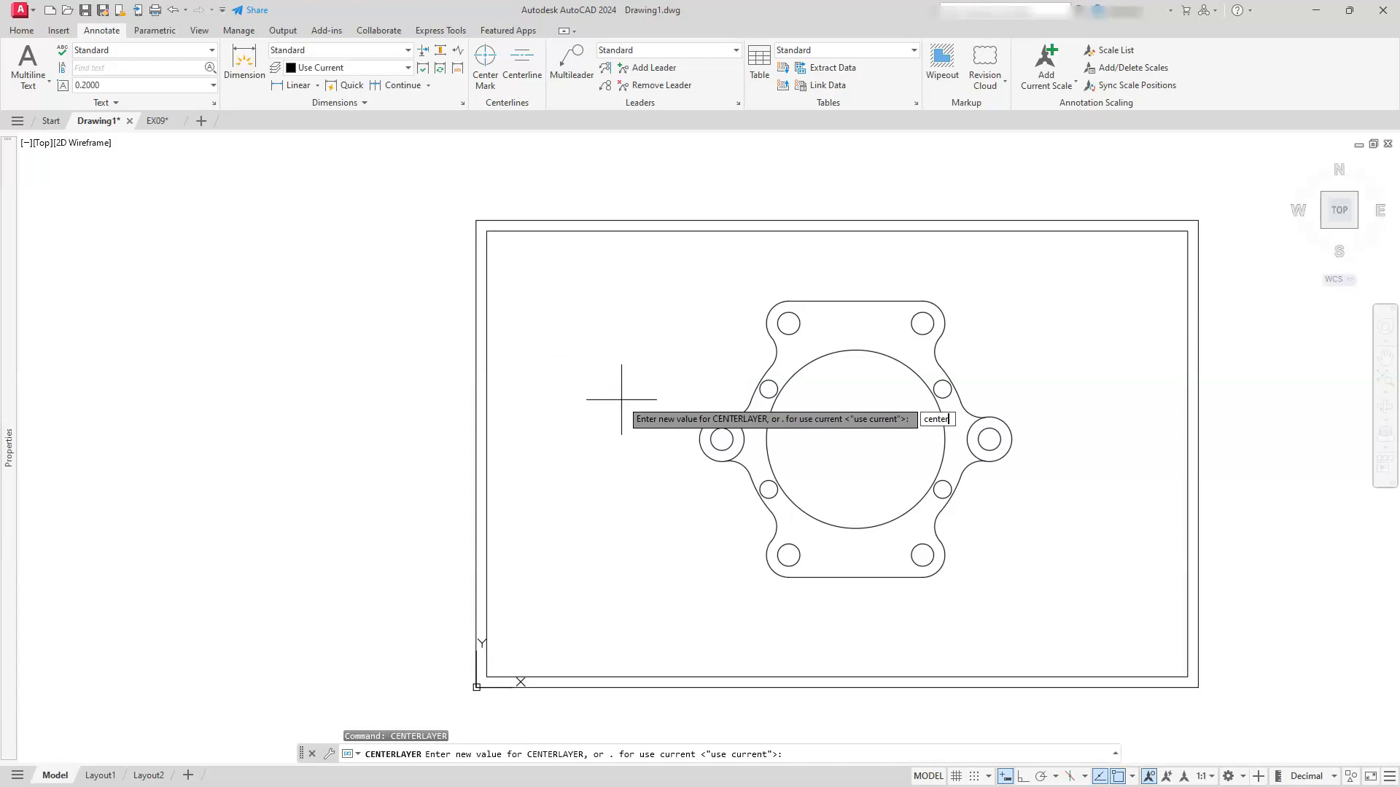
key("Return")
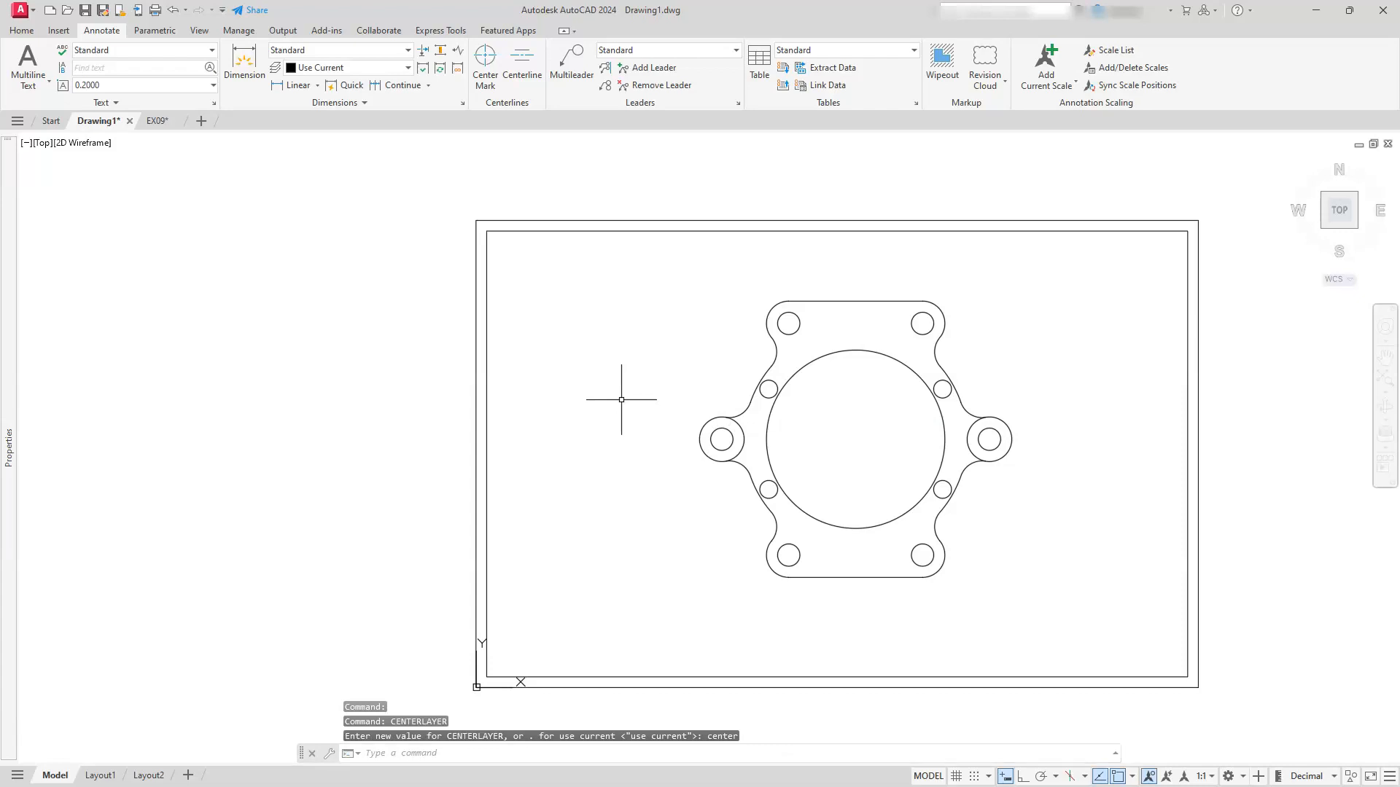
- Add a centre mark to the gasket's large central circle and end the command
left_click(484, 57)
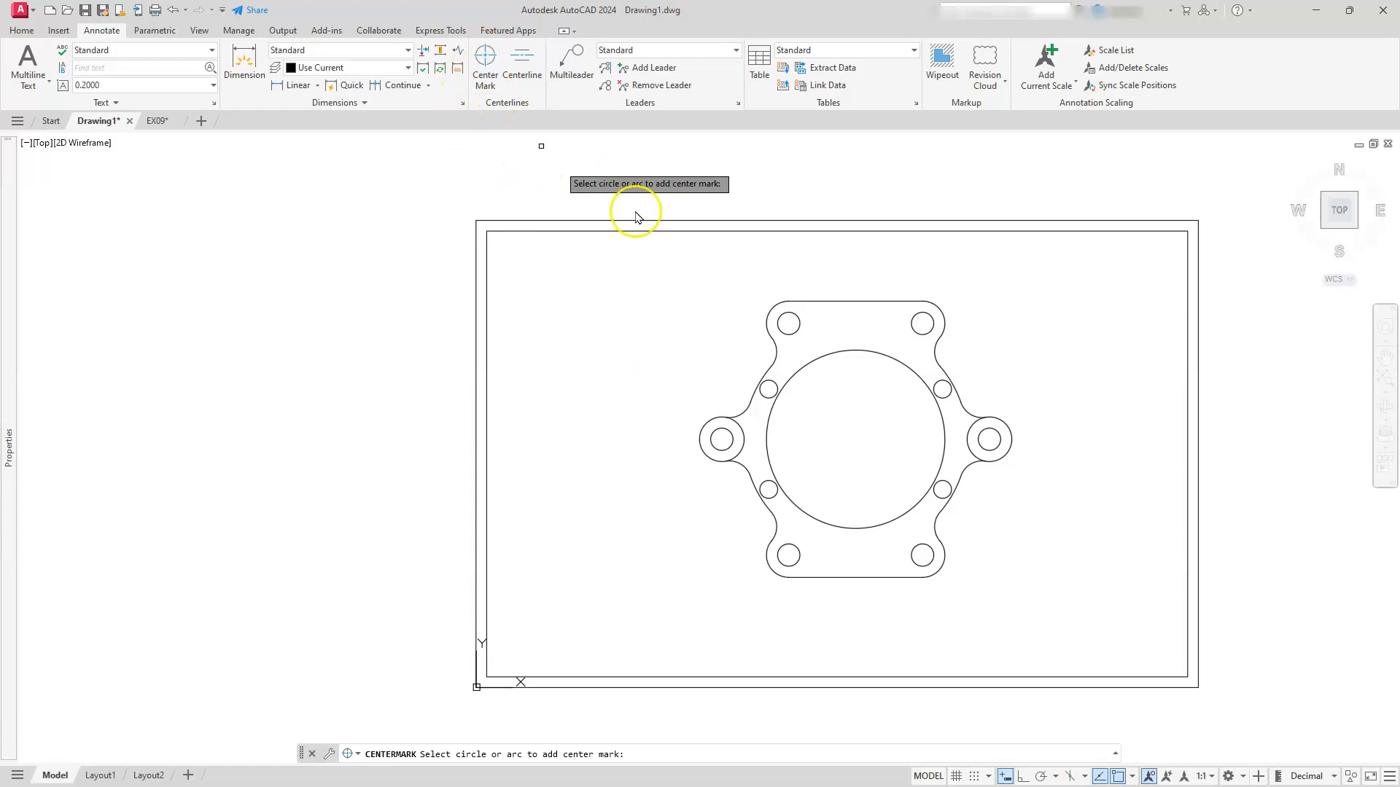
left_click(855, 349)
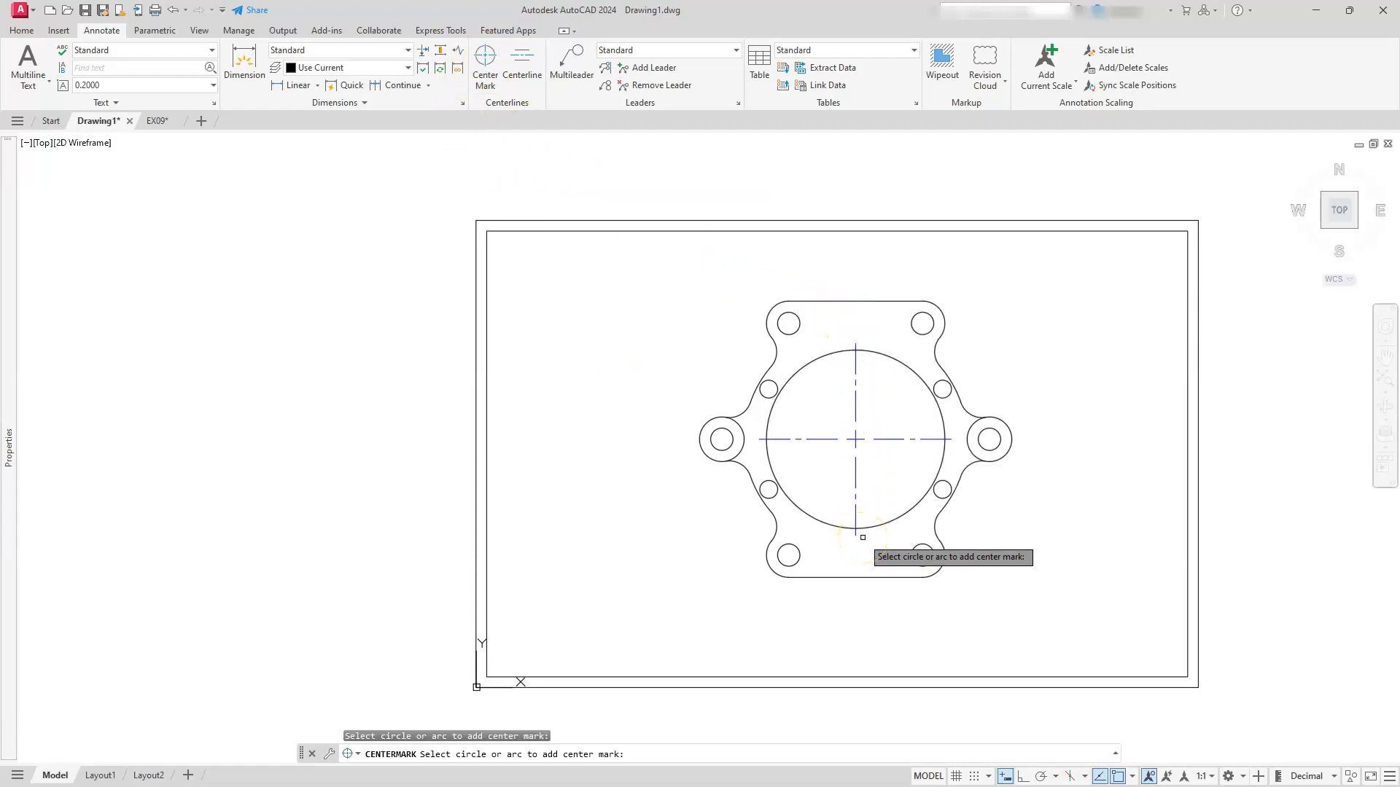
scroll(1022, 449, "up", 6)
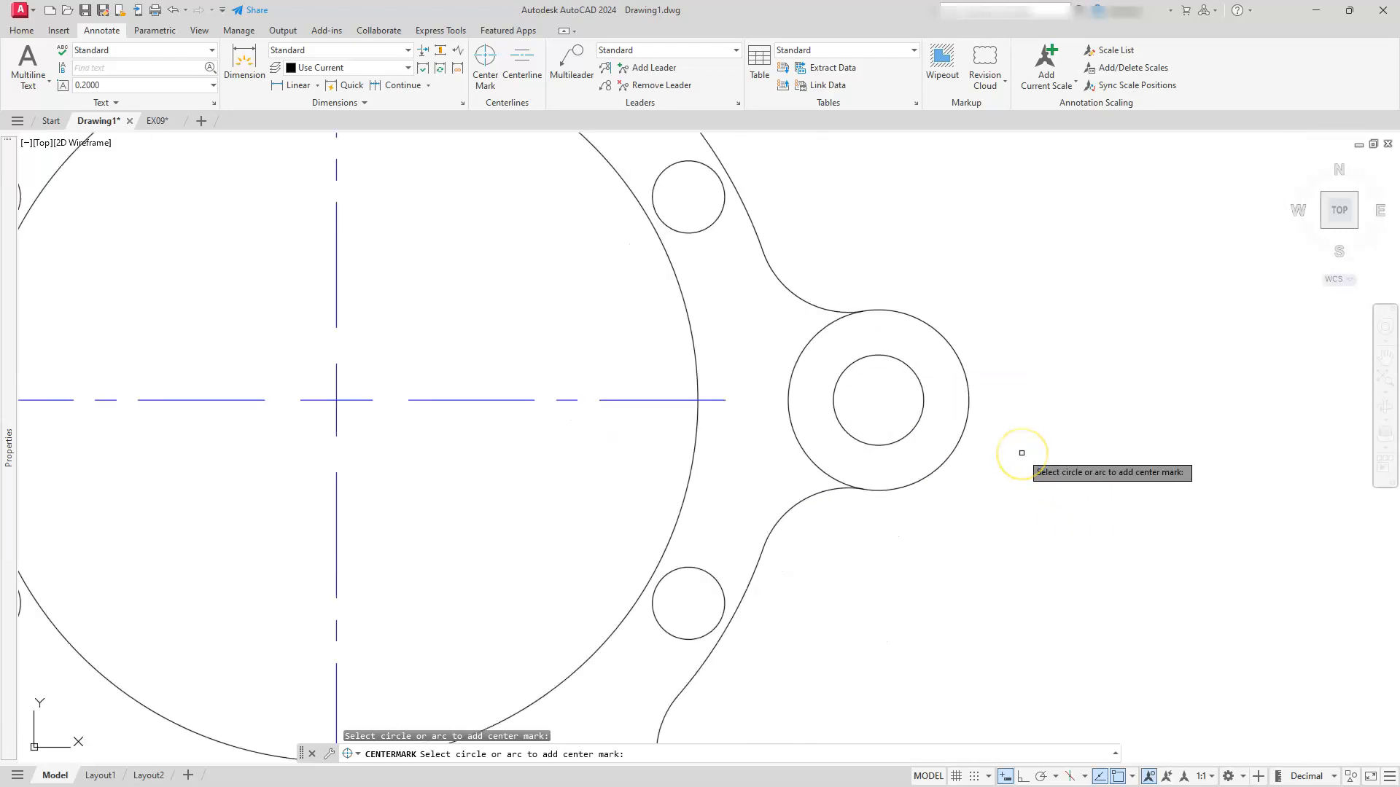
middle_click_drag(972, 335, 750, 337)
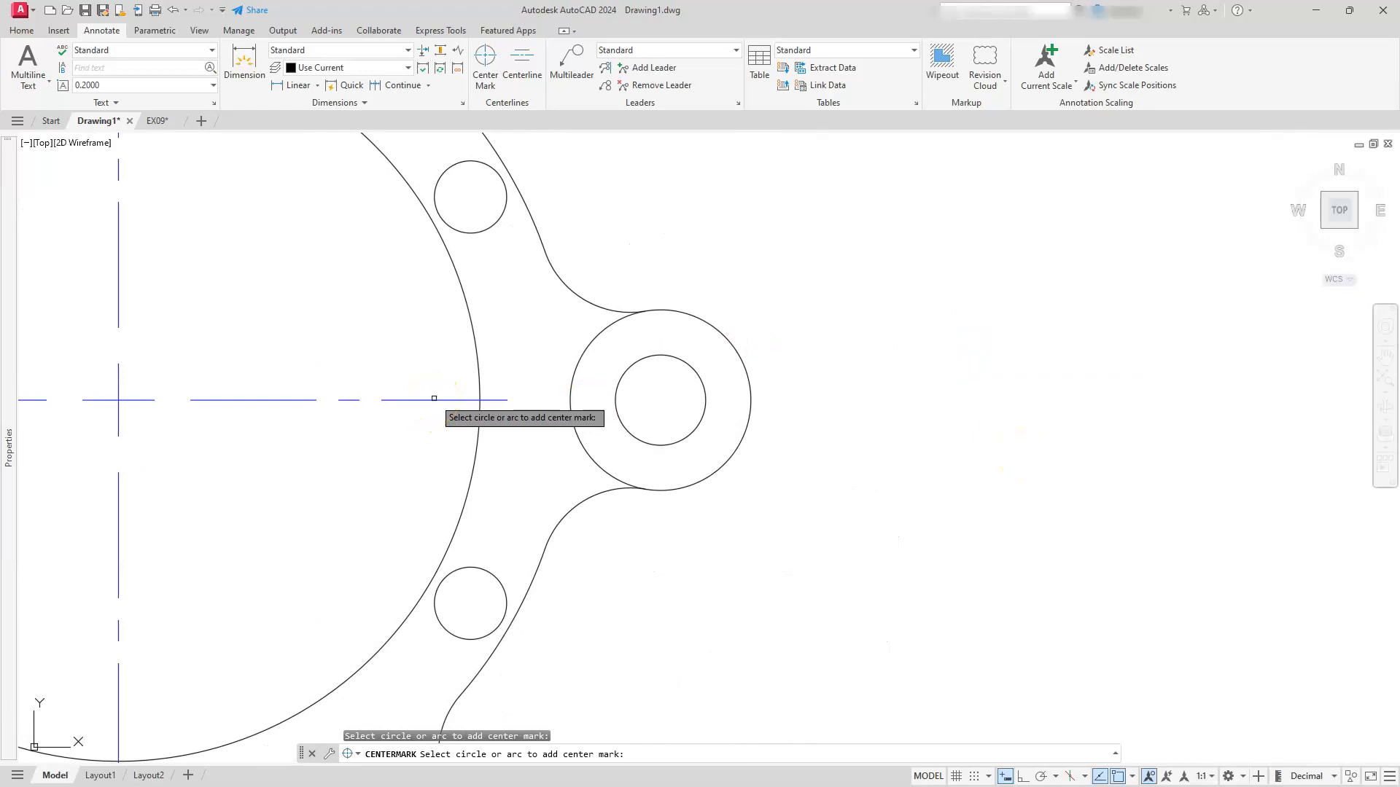
key("Escape")
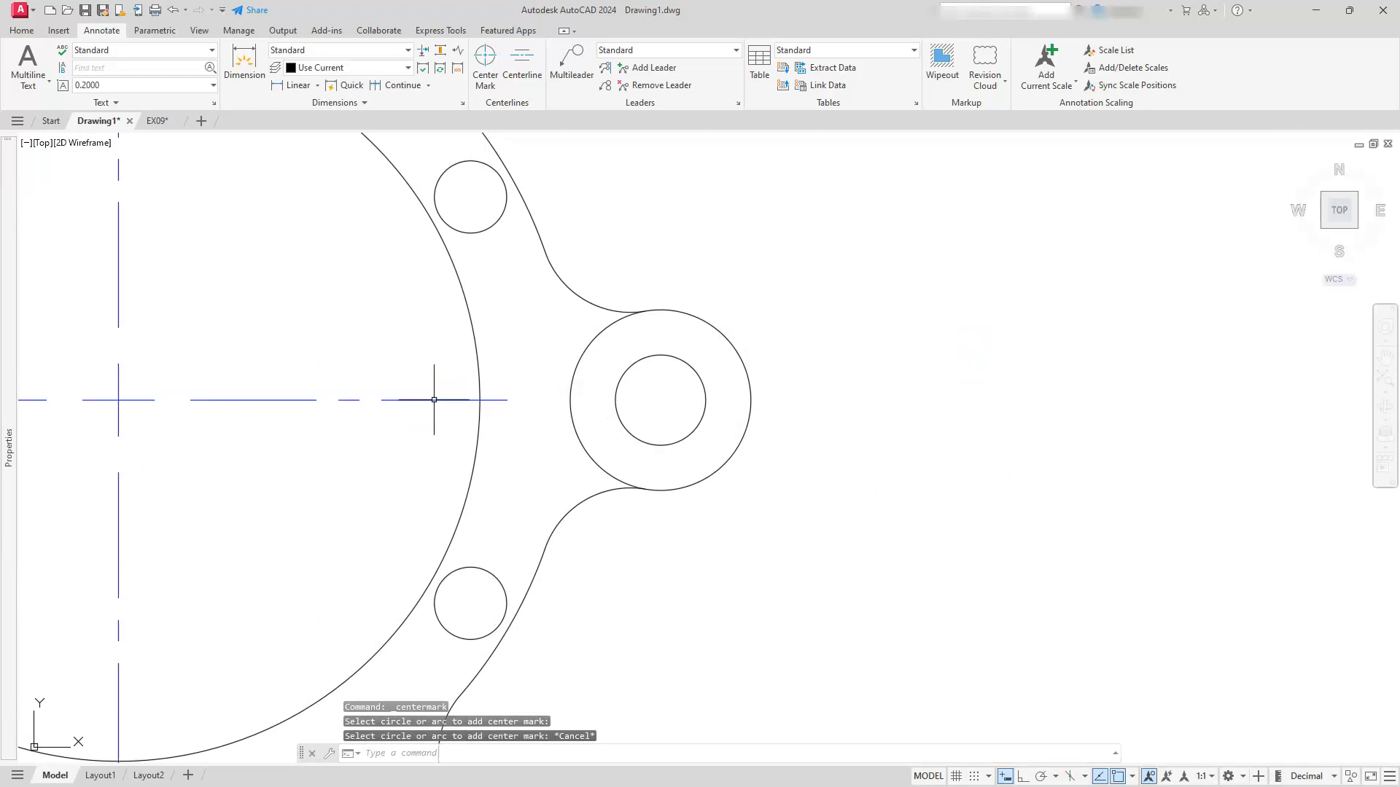
- Extend the centre mark's horizontal line to the outer quadrant of the right lug, then deselect the mark
left_click(435, 400)
left_click(479, 400)
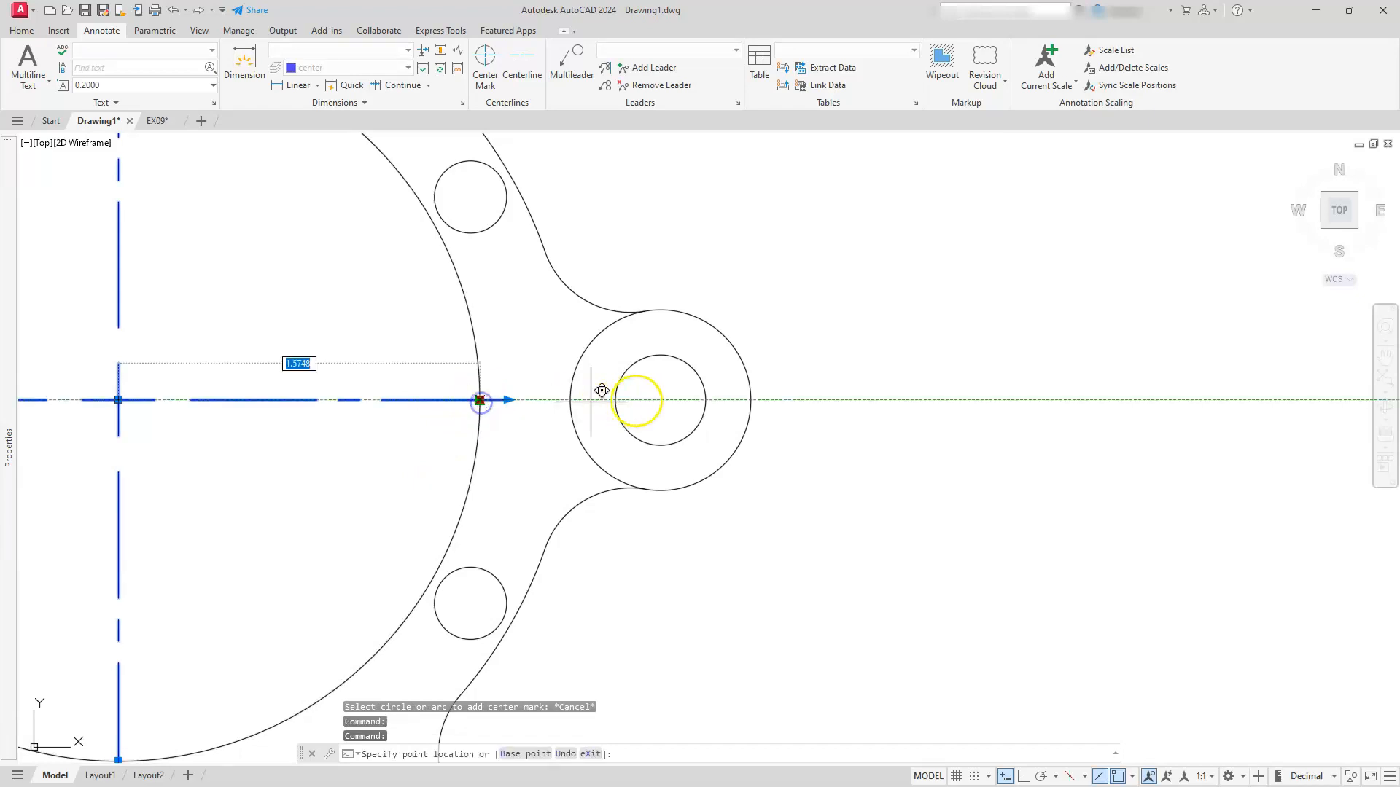
left_click(753, 400)
key("Escape")
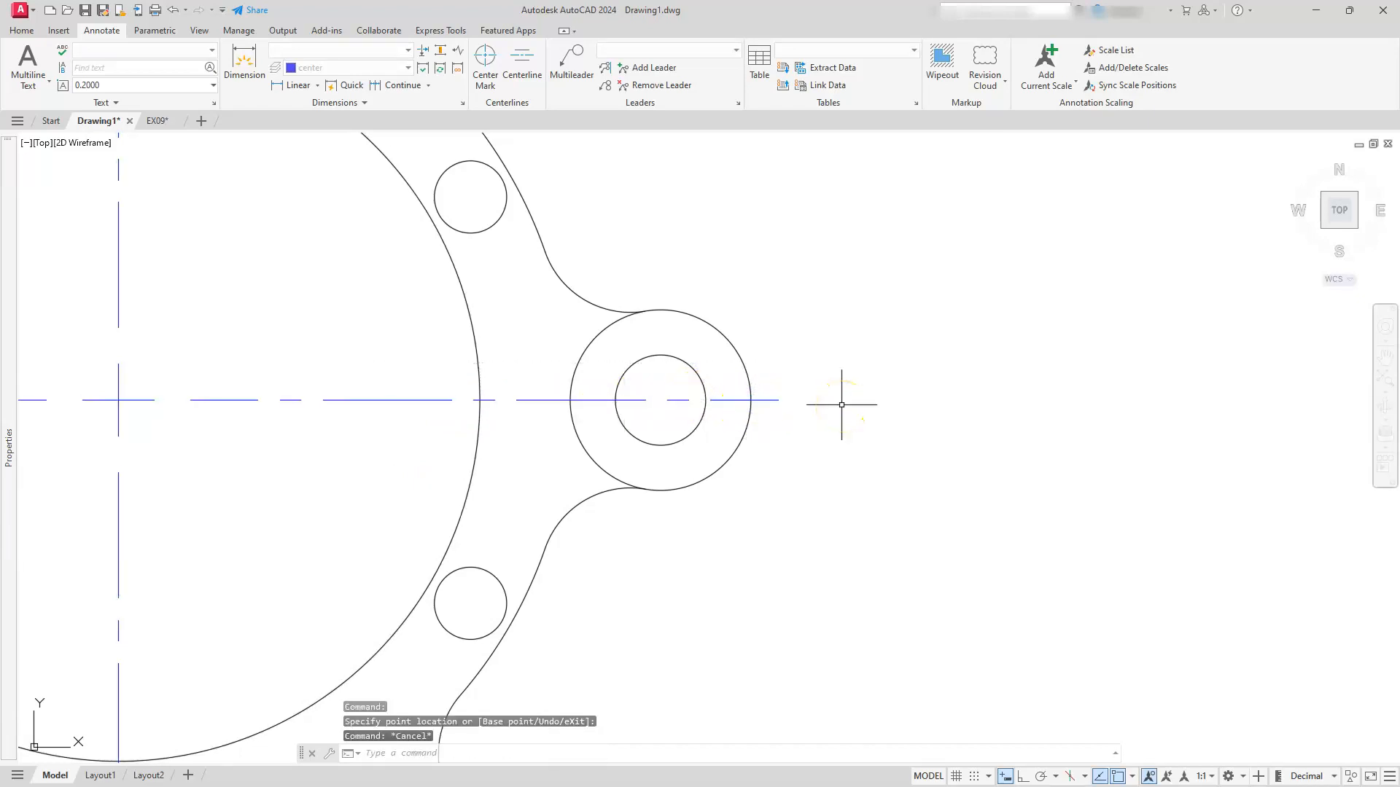
key("Escape")
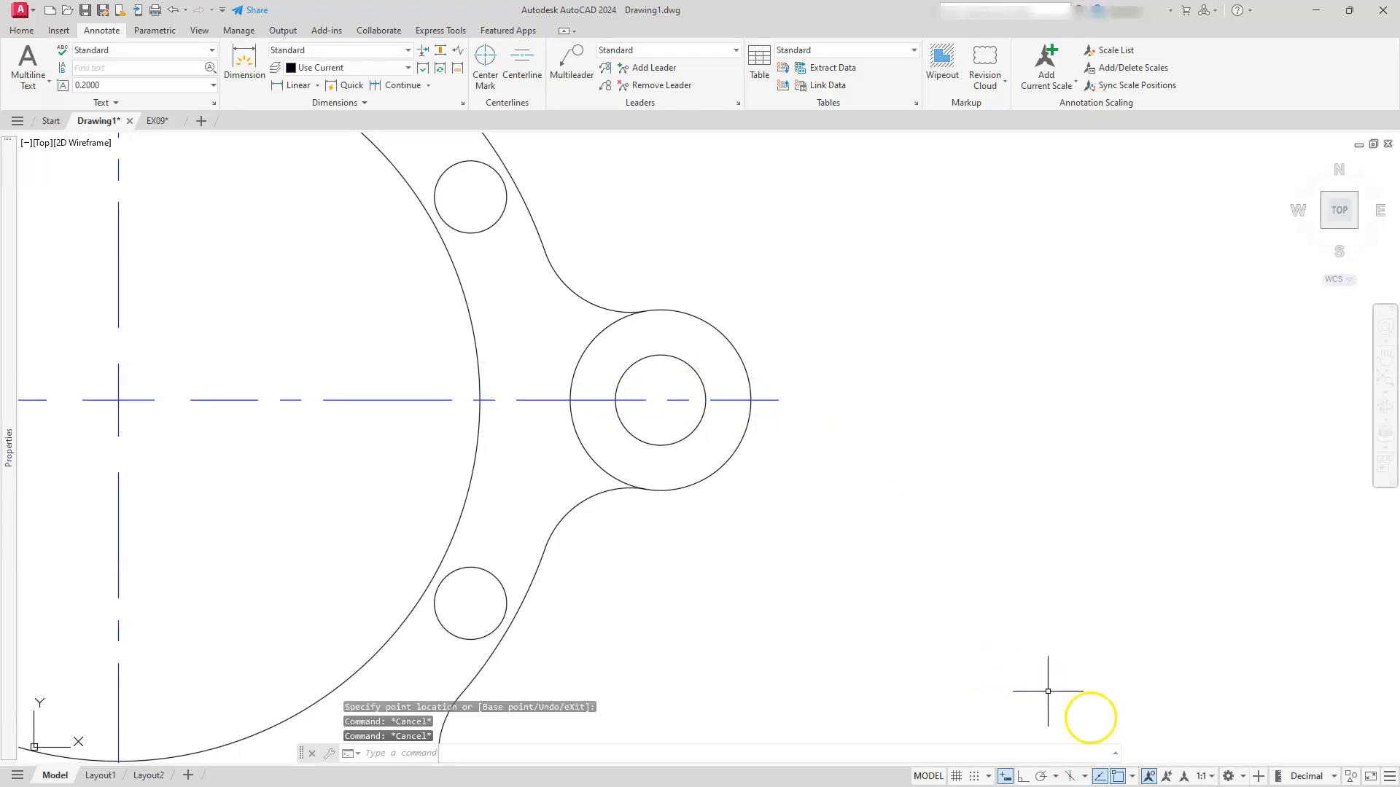
- Check that the Quadrant object snap is active and extend the centre mark's horizontal line to the left lug's outer quadrant
left_click(1133, 778)
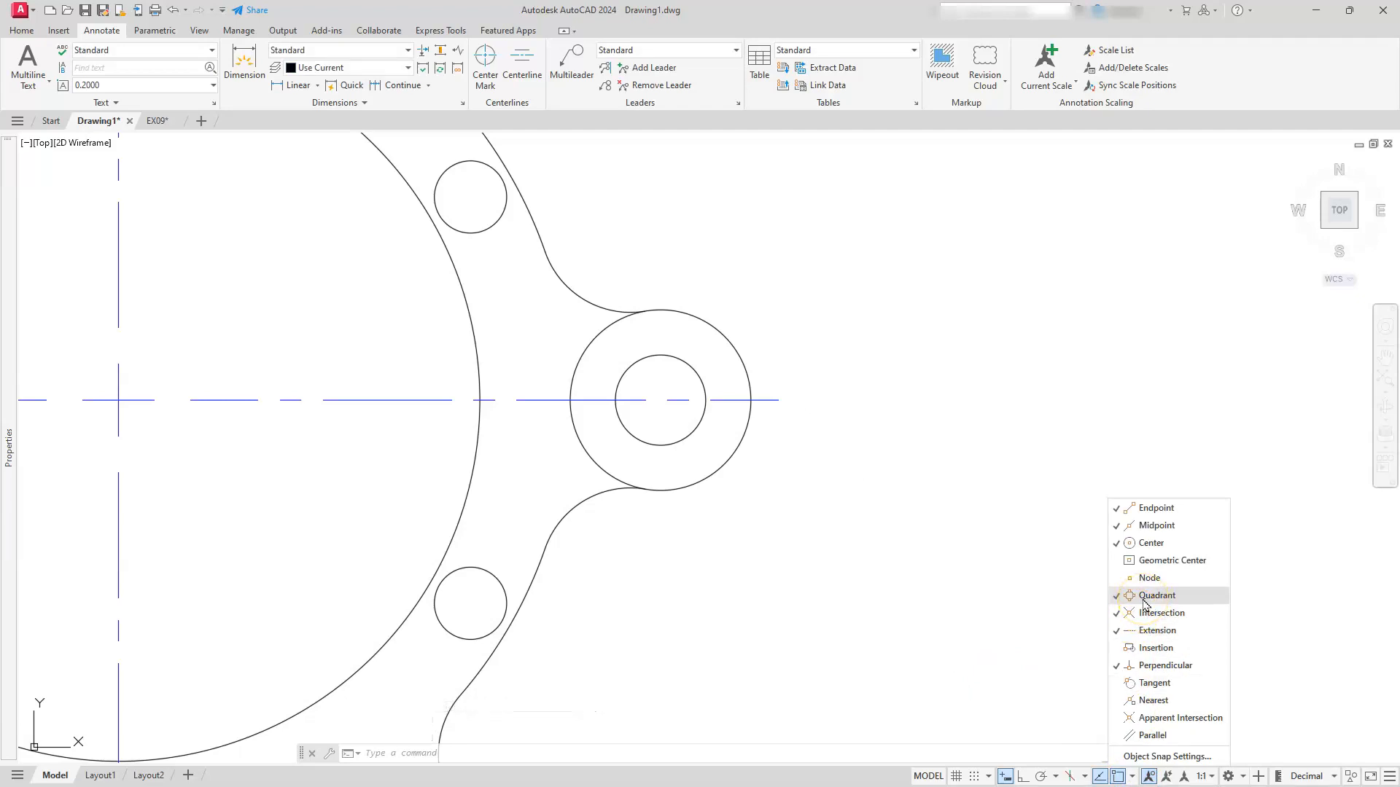
scroll(1028, 482, "down", 6)
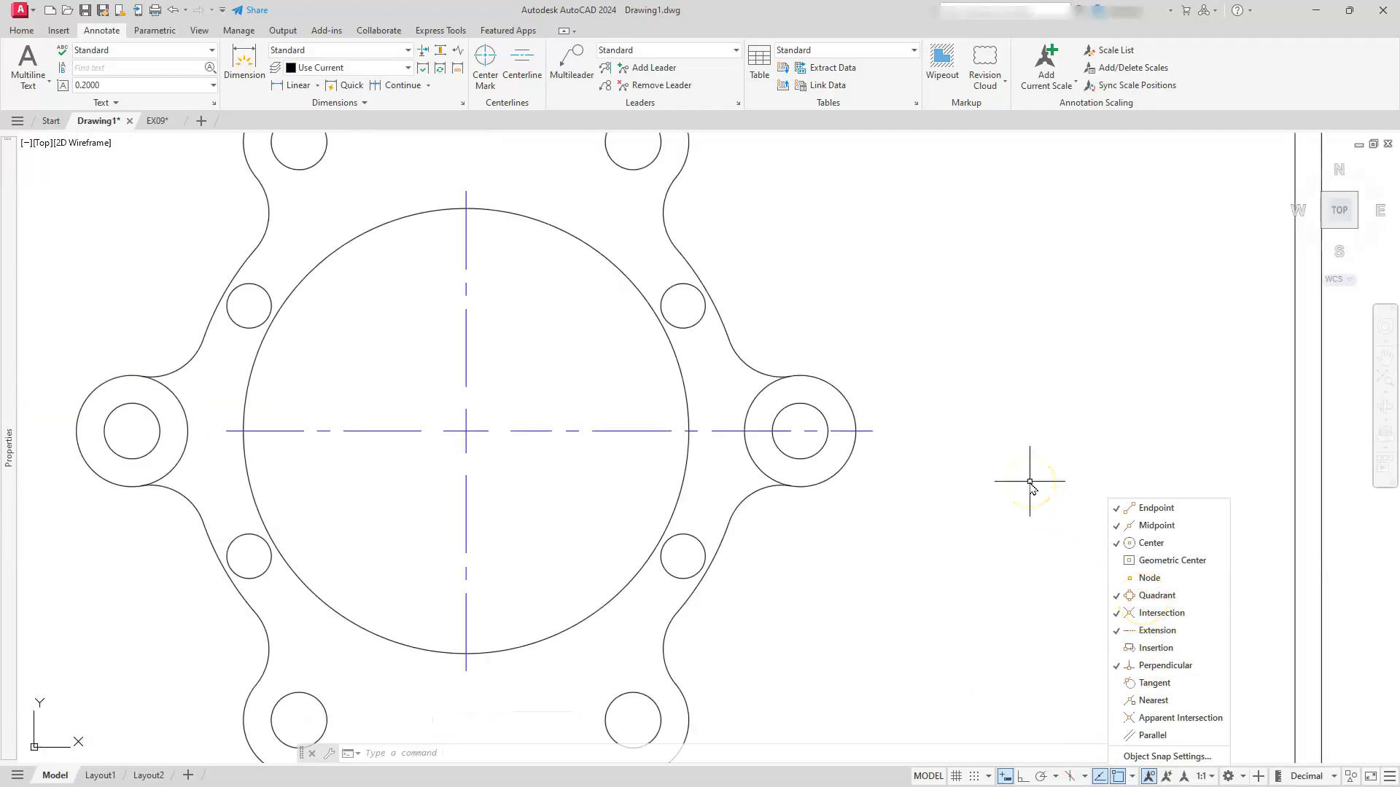
scroll(681, 462, "up", 6)
key("Escape")
key("Escape")
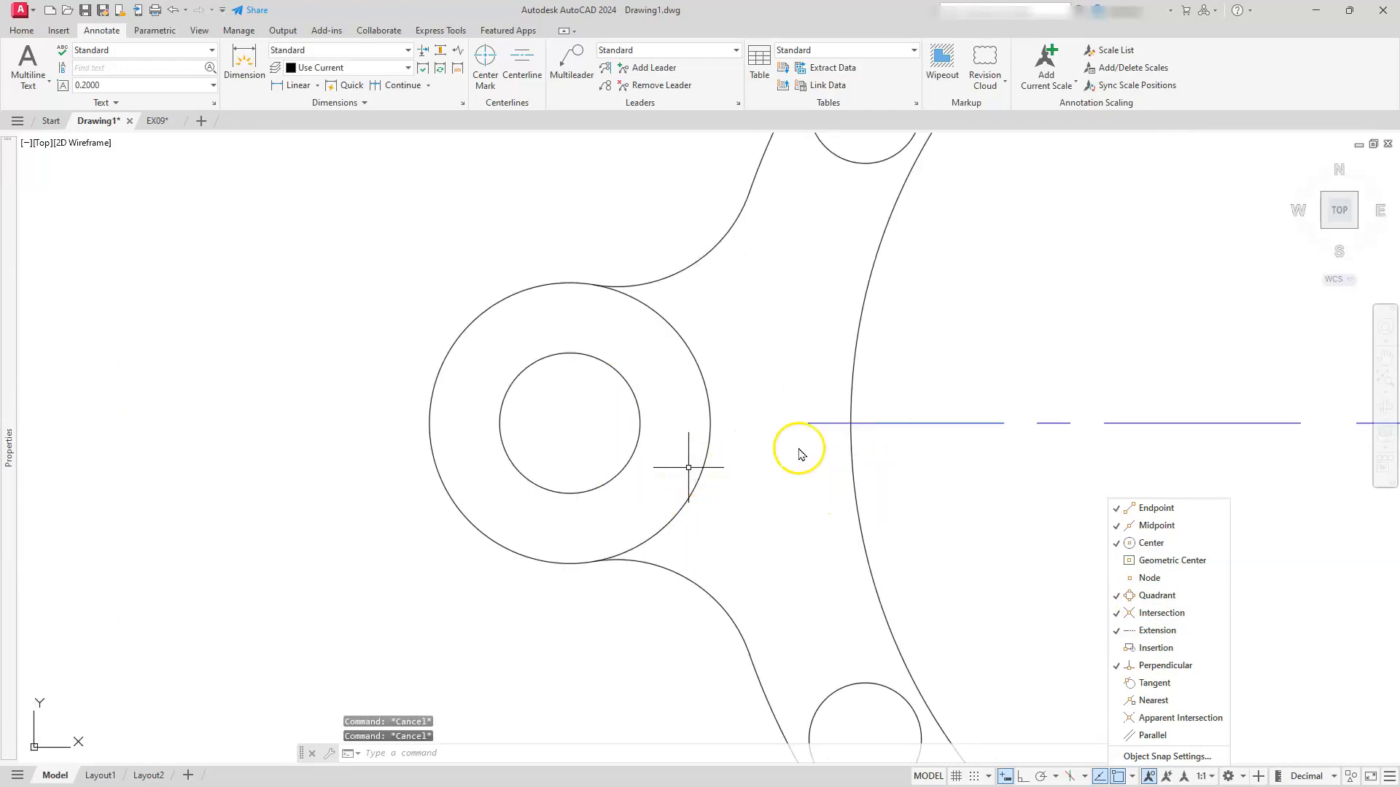
middle_click_drag(920, 445, 1012, 446)
key("Escape")
left_click(1000, 422)
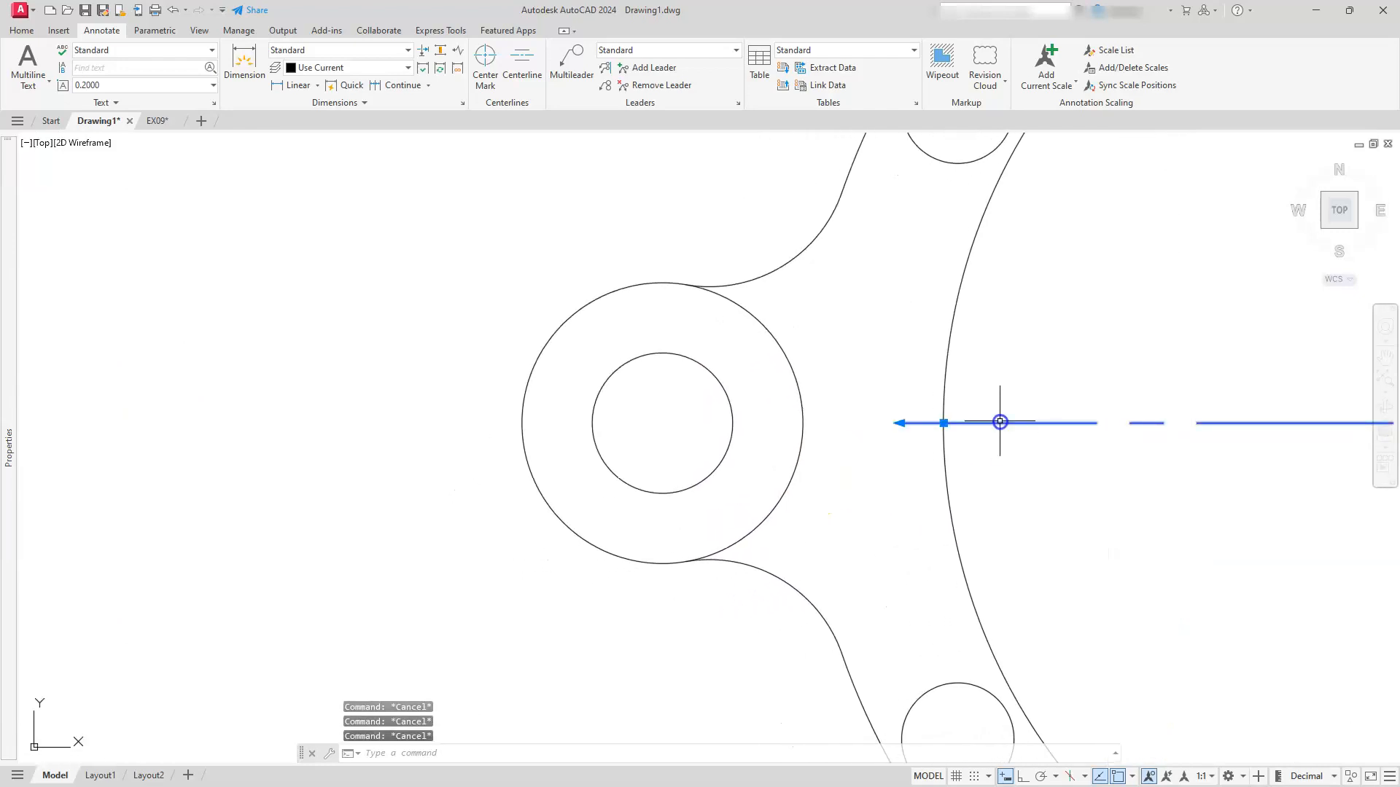
left_click(944, 423)
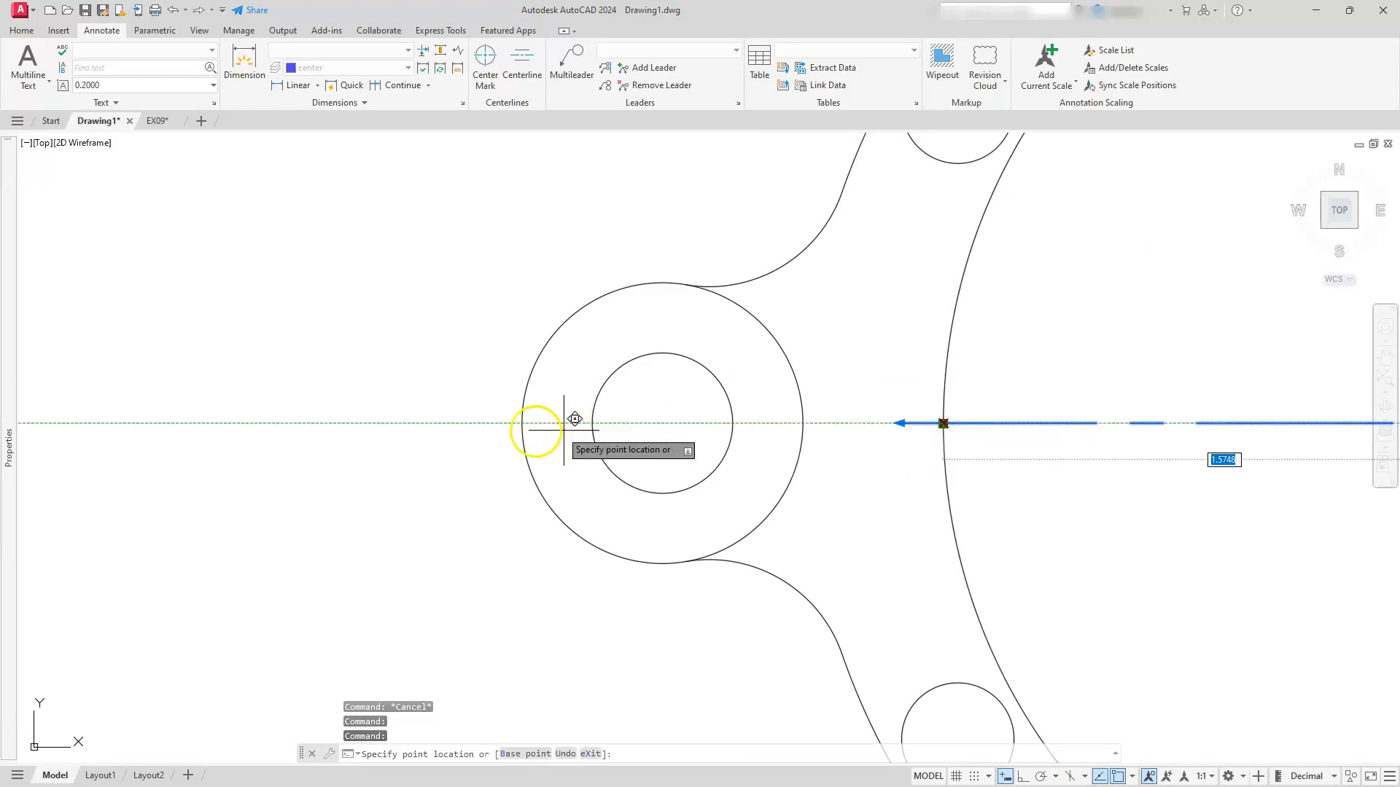
left_click(522, 423)
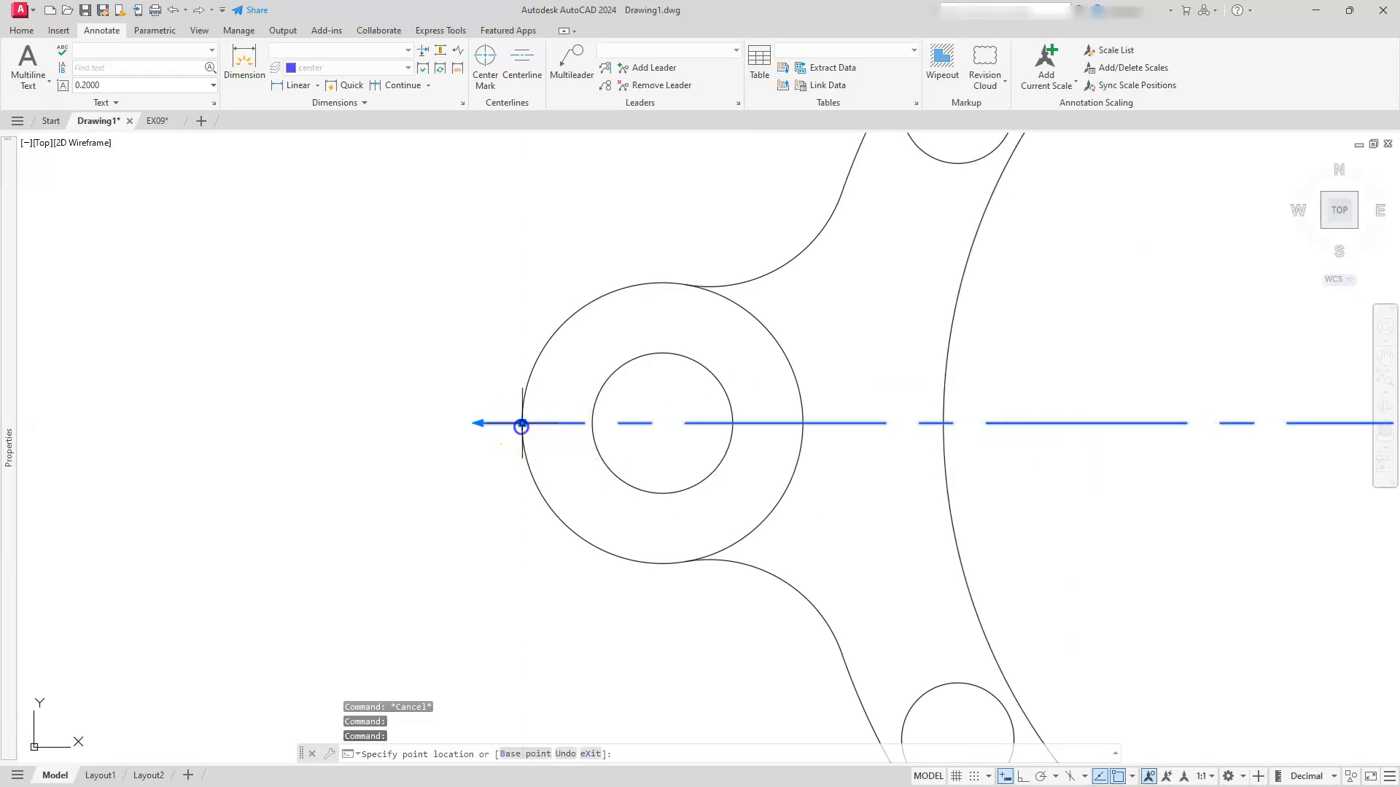
key("Escape")
- Extend the centre mark's vertical line at both ends to the gasket's top and bottom edges
scroll(760, 379, "down", 6)
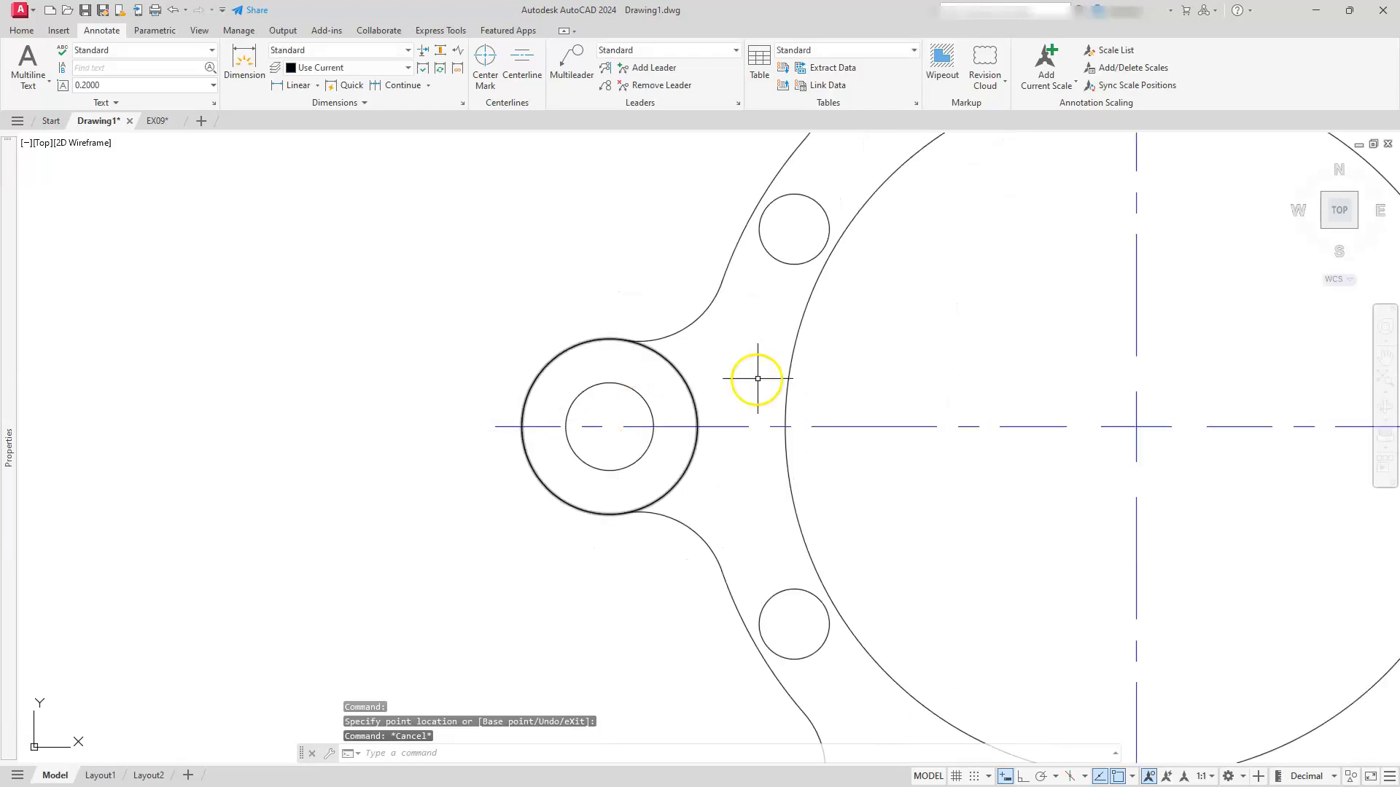
middle_click_drag(875, 344, 748, 377)
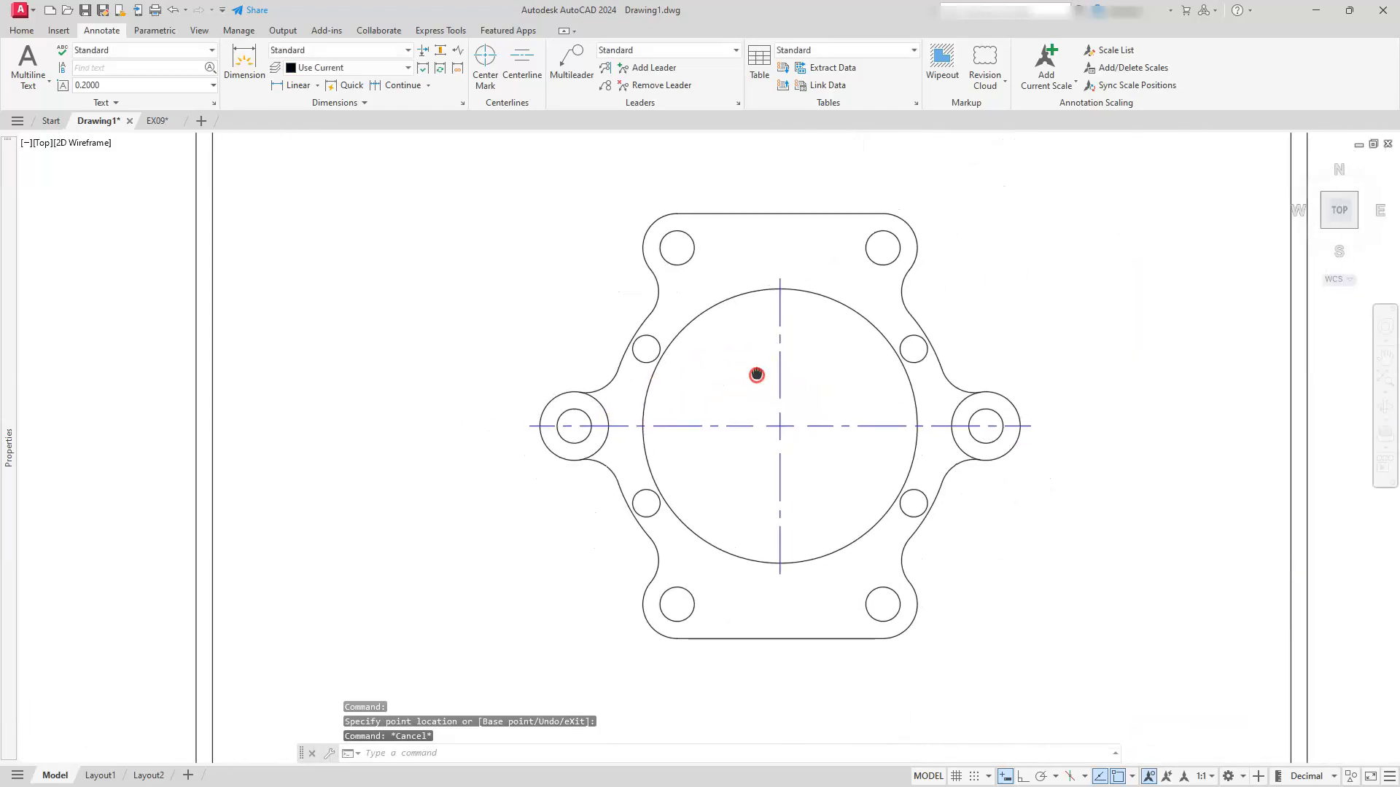
left_click(778, 373)
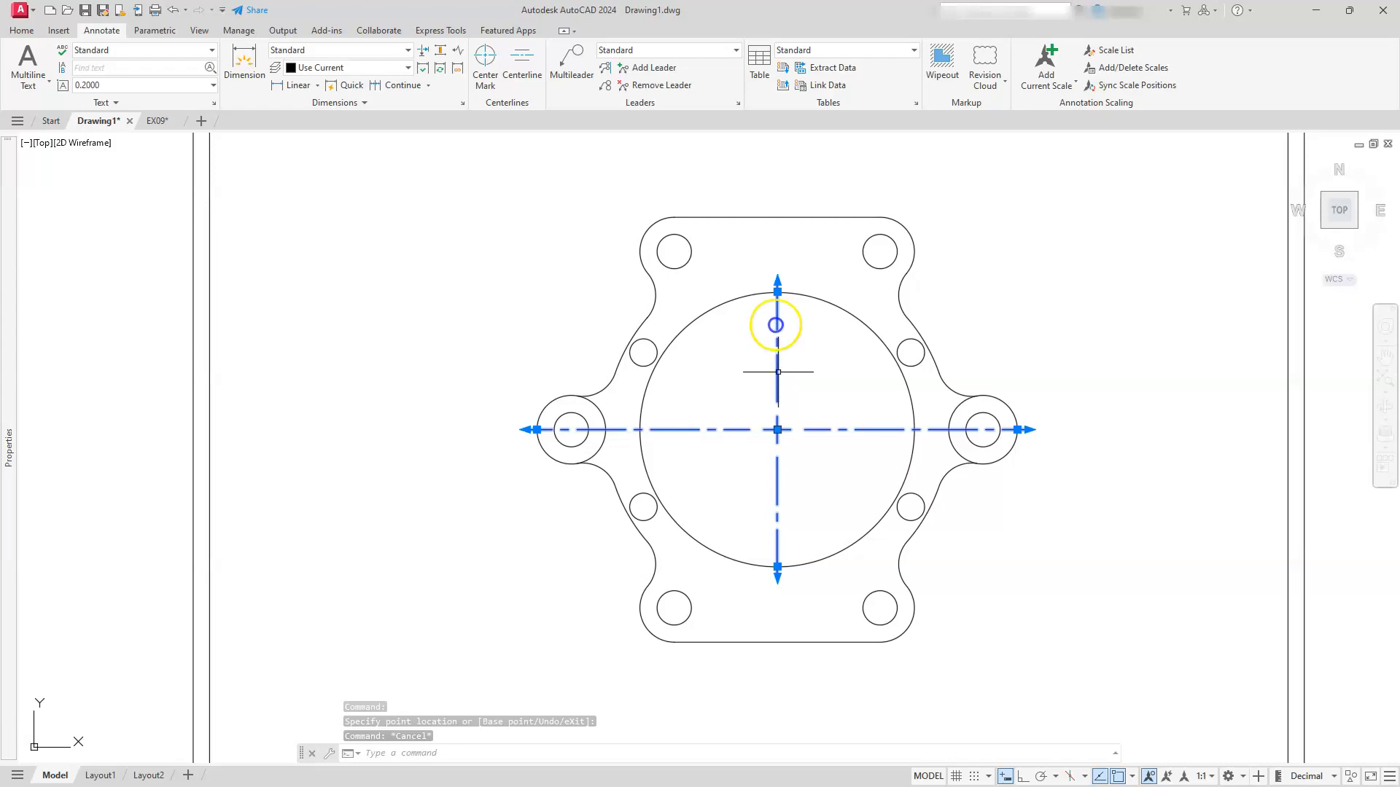
left_click(777, 291)
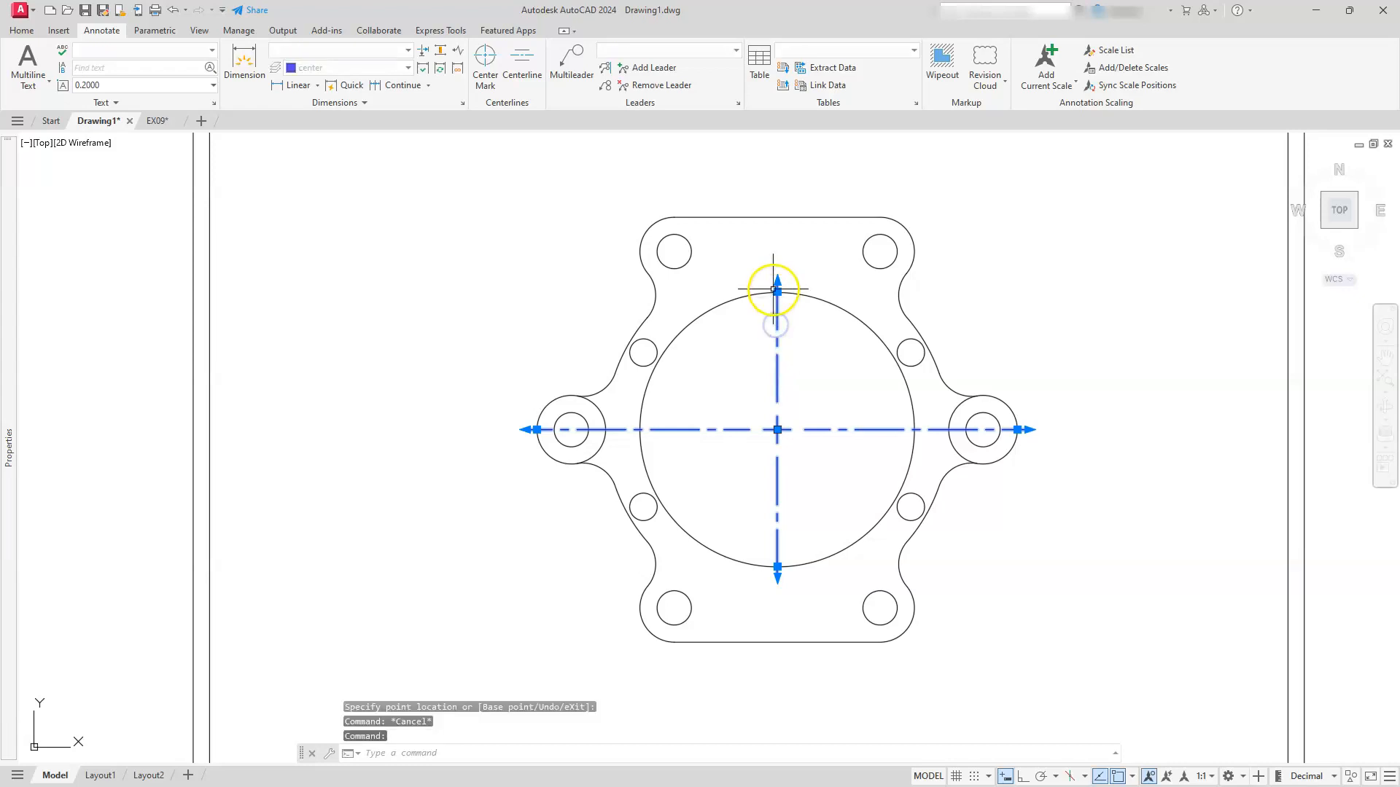
left_click(777, 217)
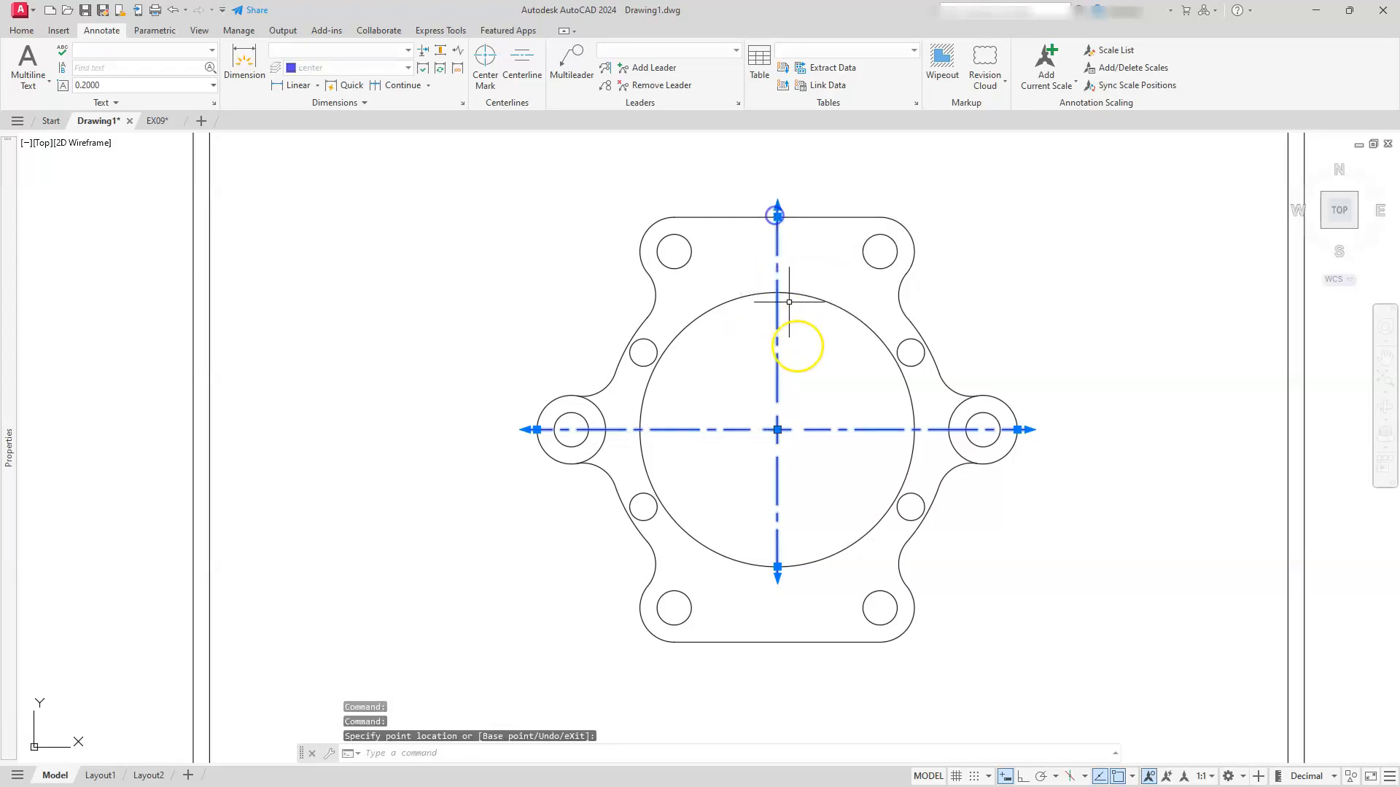
left_click(777, 567)
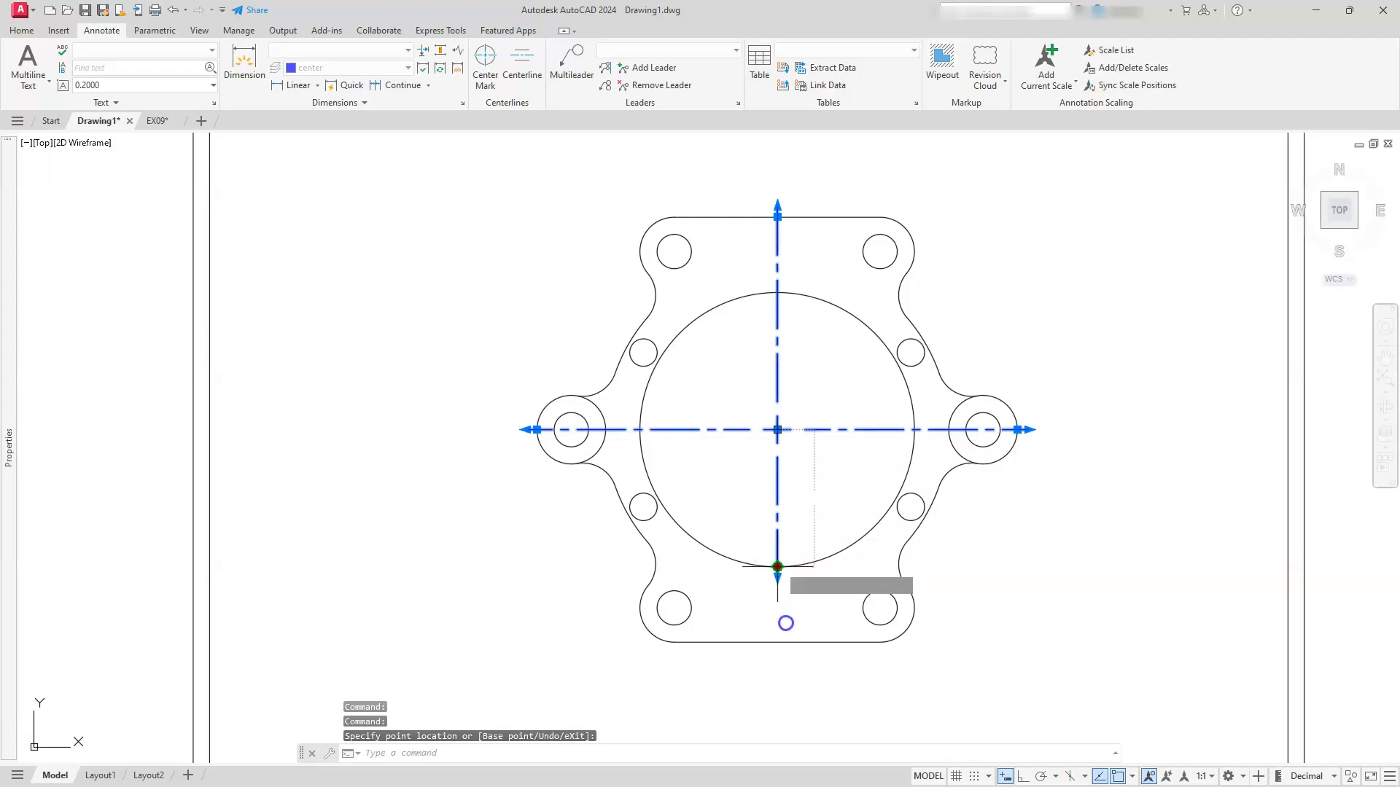
left_click(786, 641)
key("Escape")
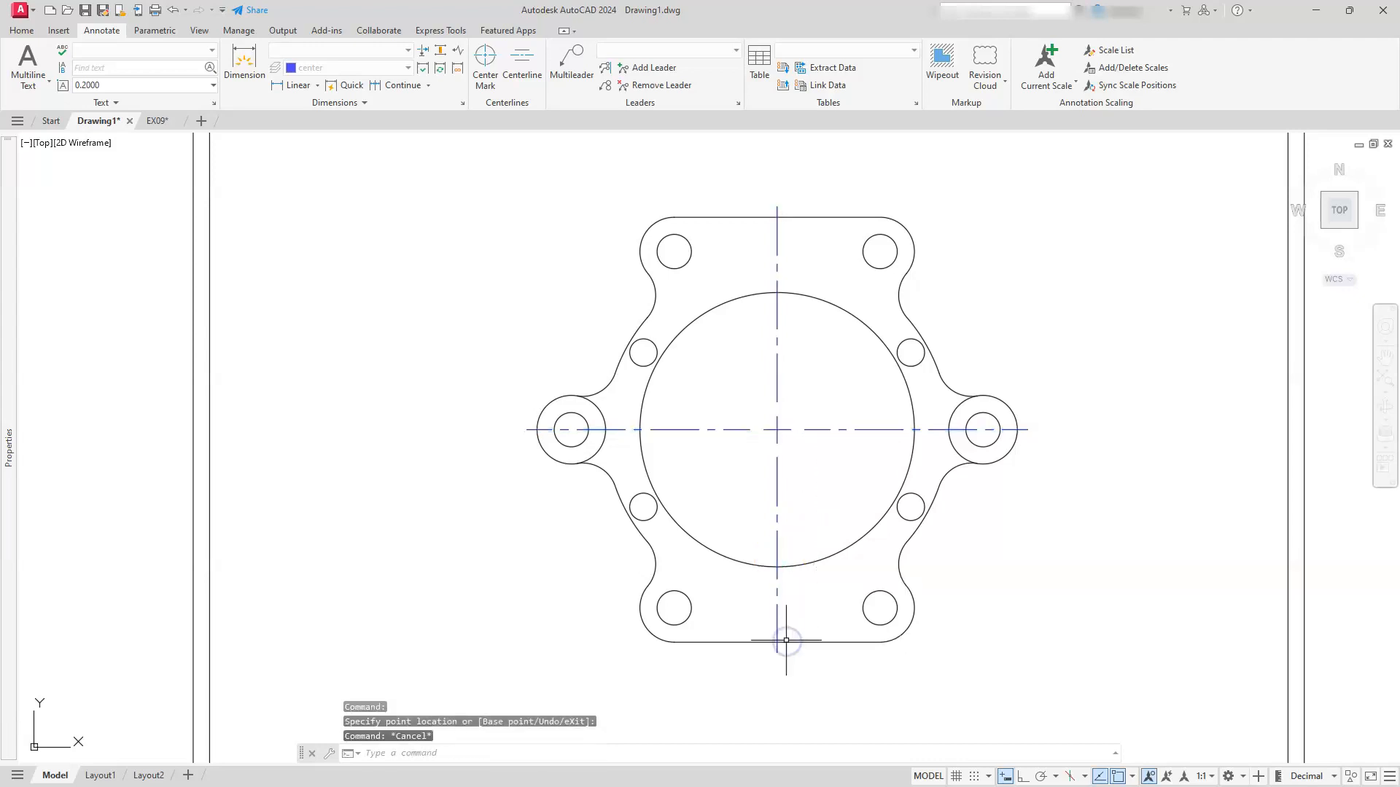
key("Escape")
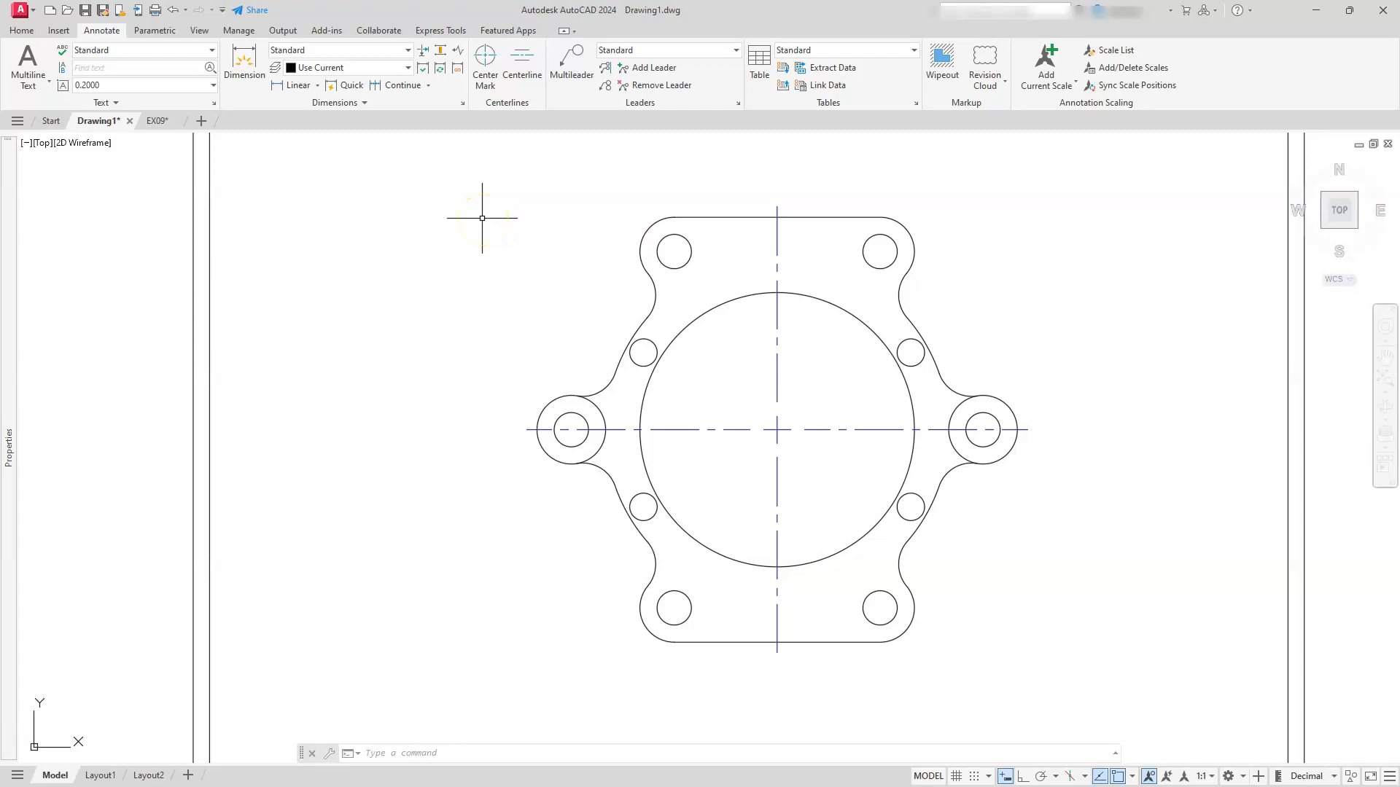
- Draw a line from the large circle's centre to the centre of the upper-right corner hole
left_click(22, 31)
left_click(17, 59)
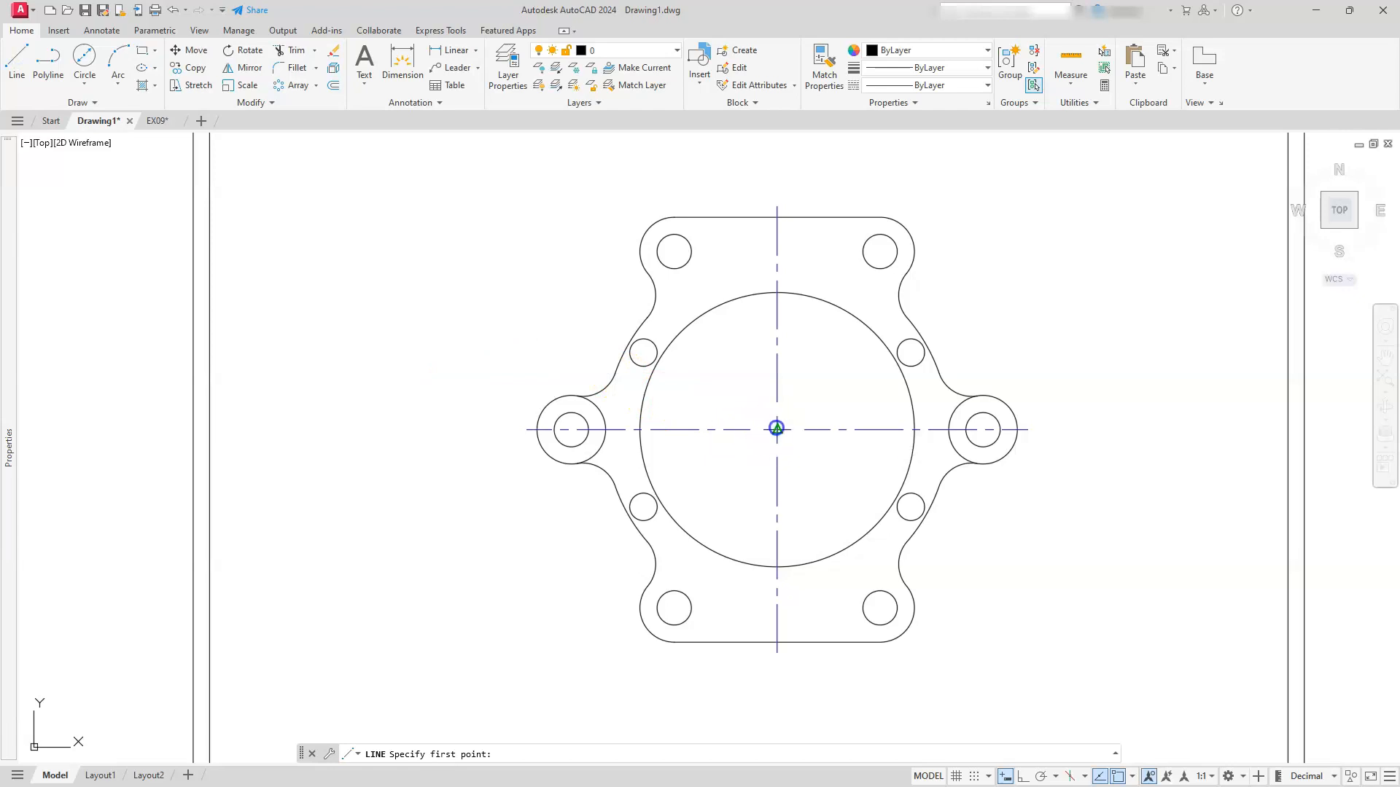
left_click(777, 430)
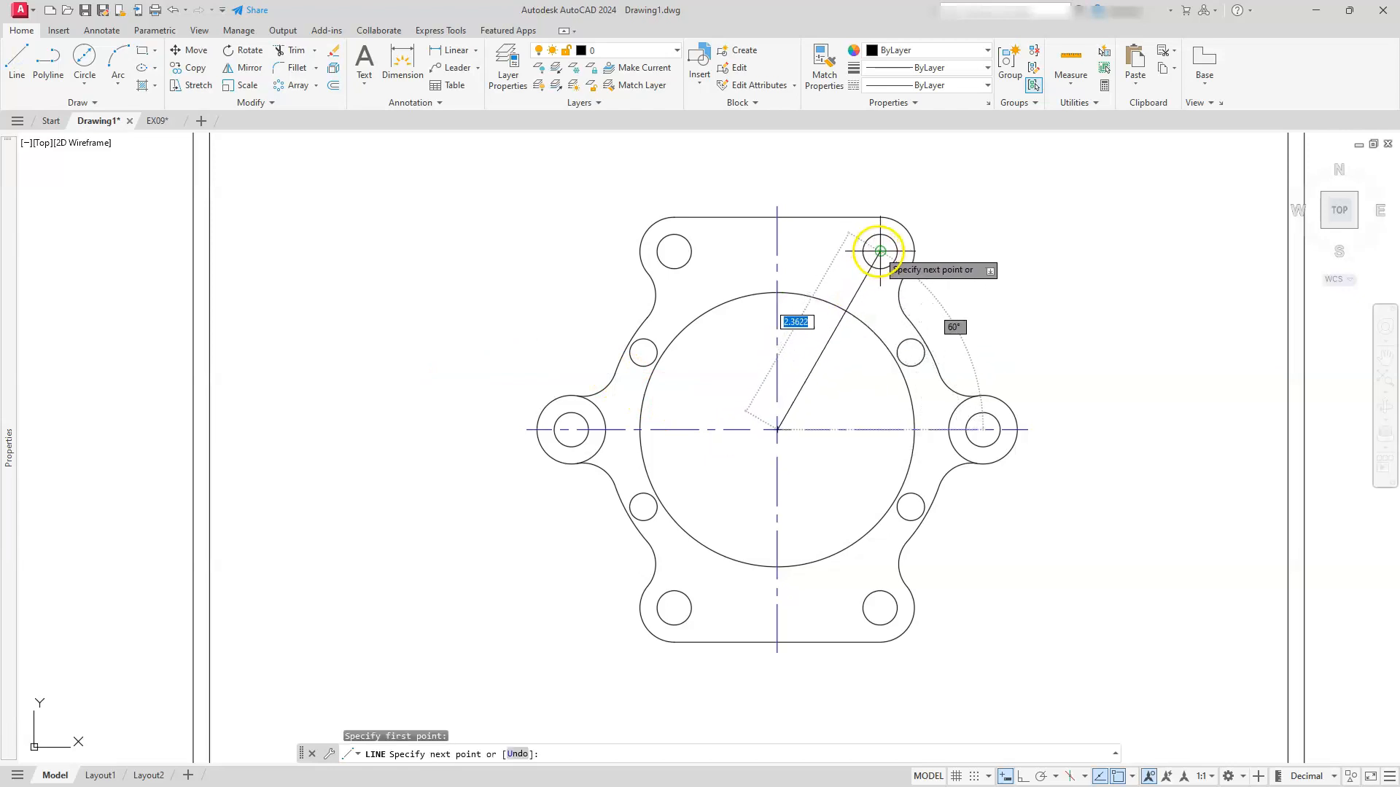
left_click(880, 251)
key("Escape")
key("Escape")
key("Escape")
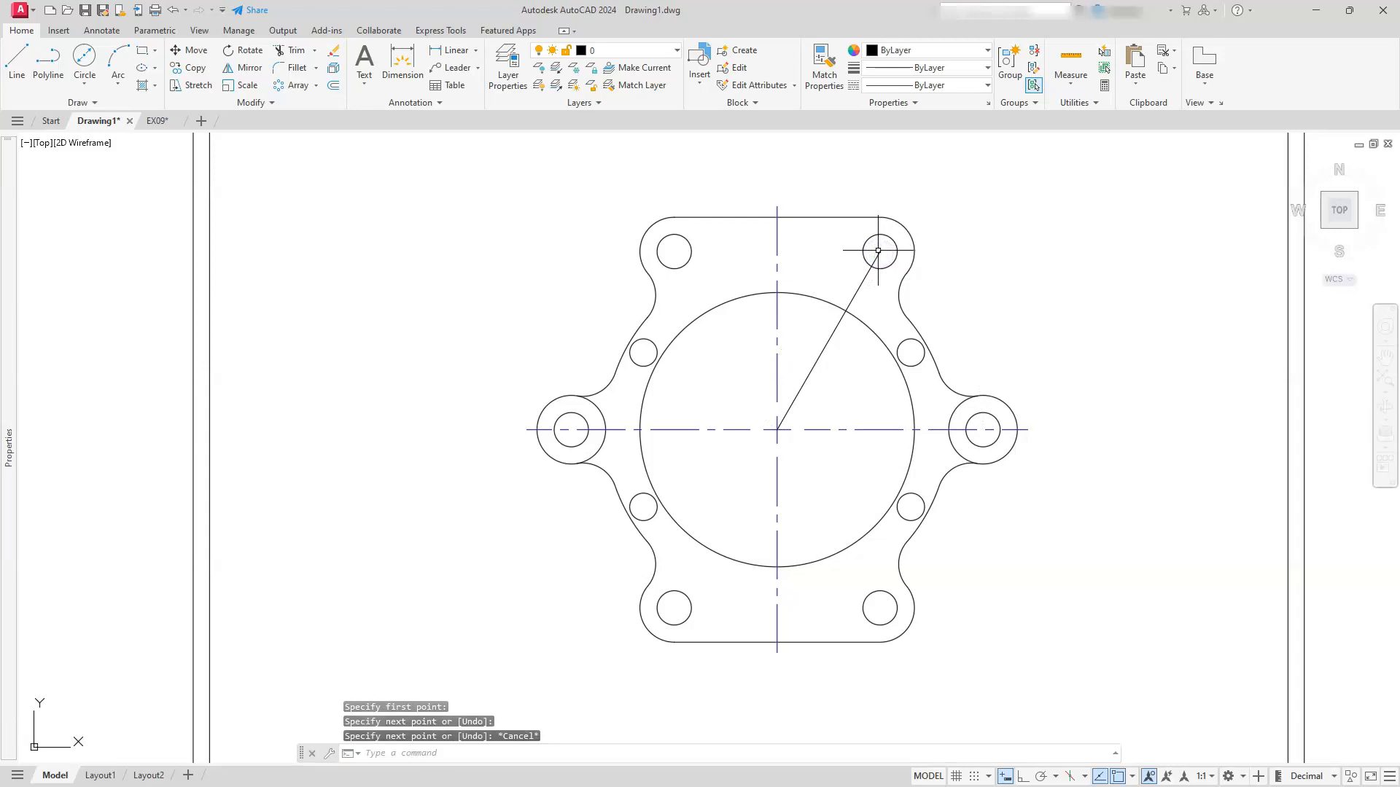
- Draw a circle about 1.4 in diameter centred on the upper-right corner hole
scroll(880, 251, "up", 6)
middle_click_drag(834, 303, 657, 324)
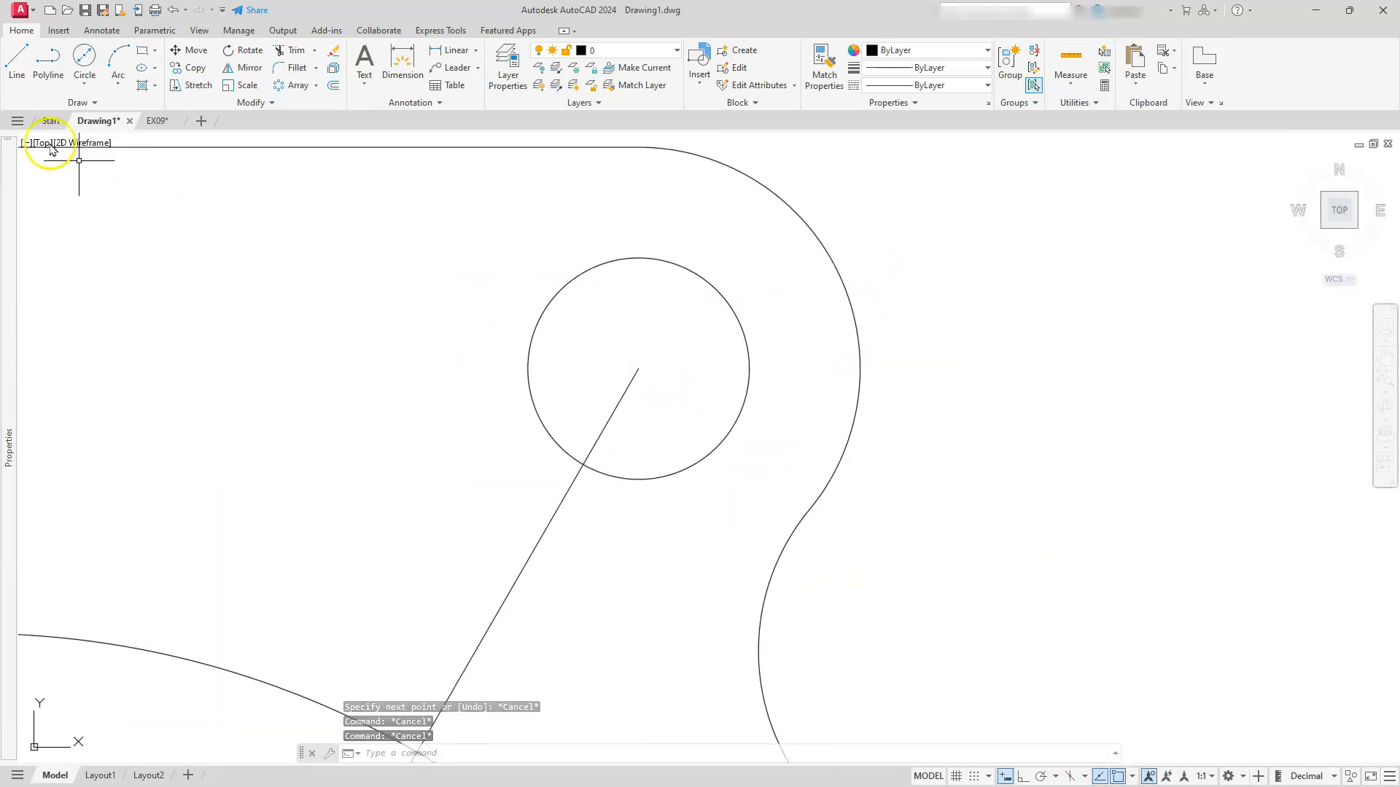
left_click(90, 56)
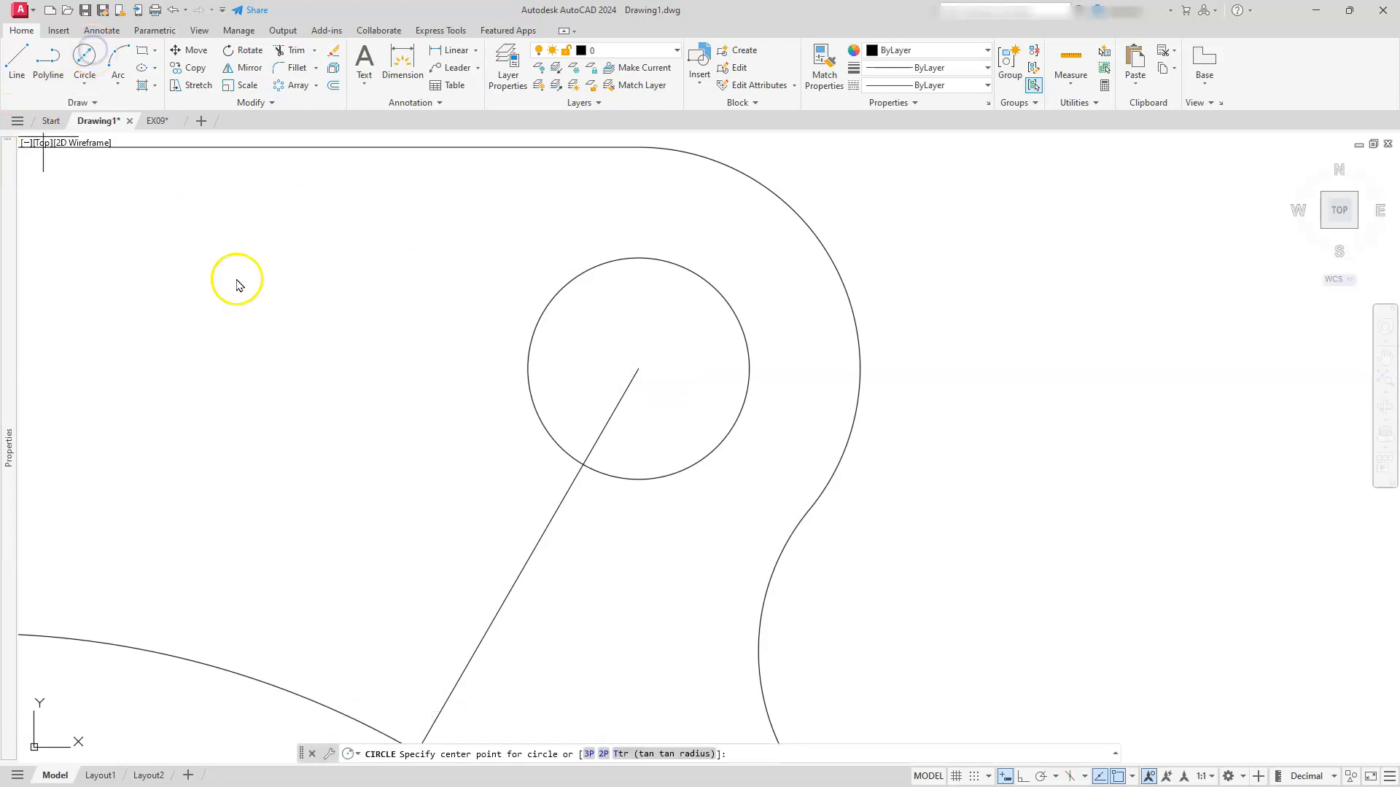
scroll(443, 468, "down", 4)
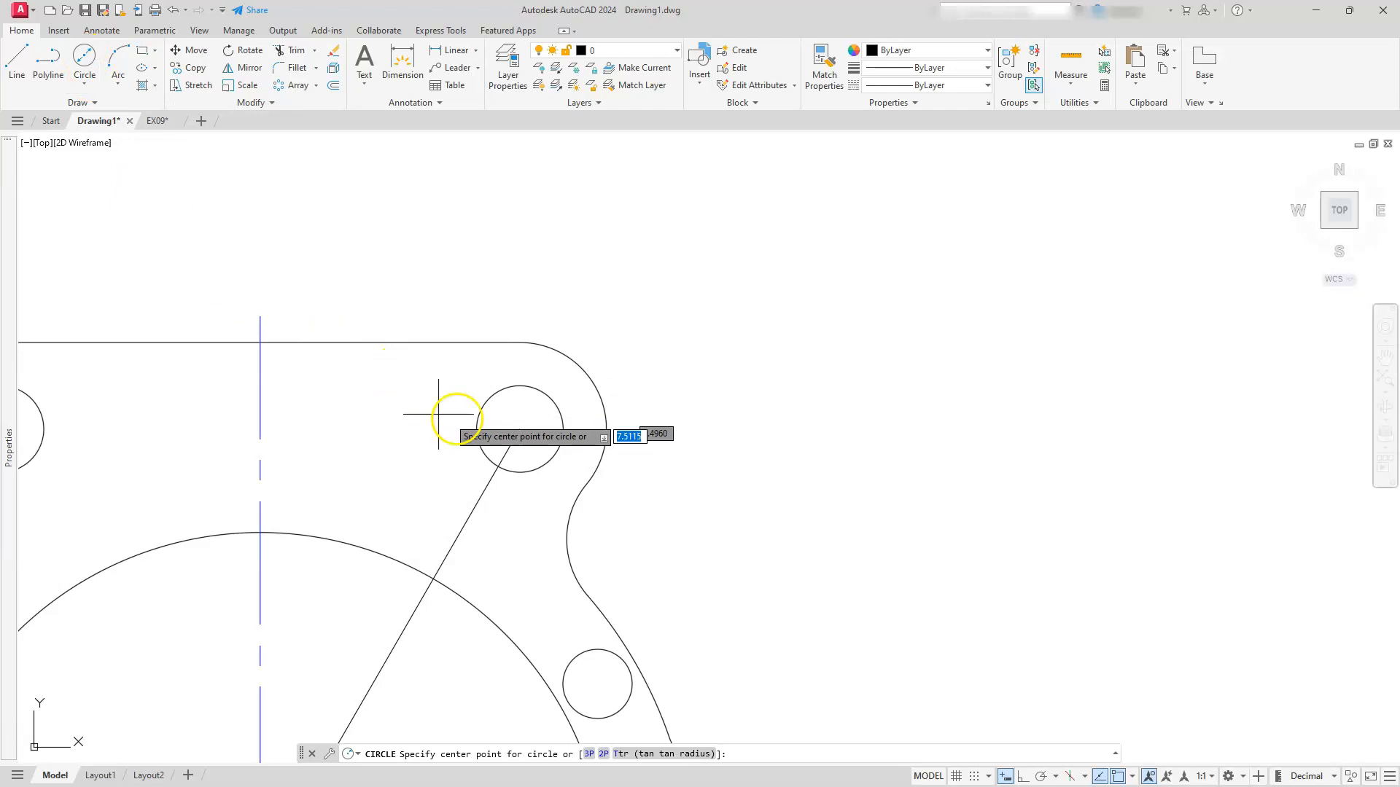
left_click(520, 429)
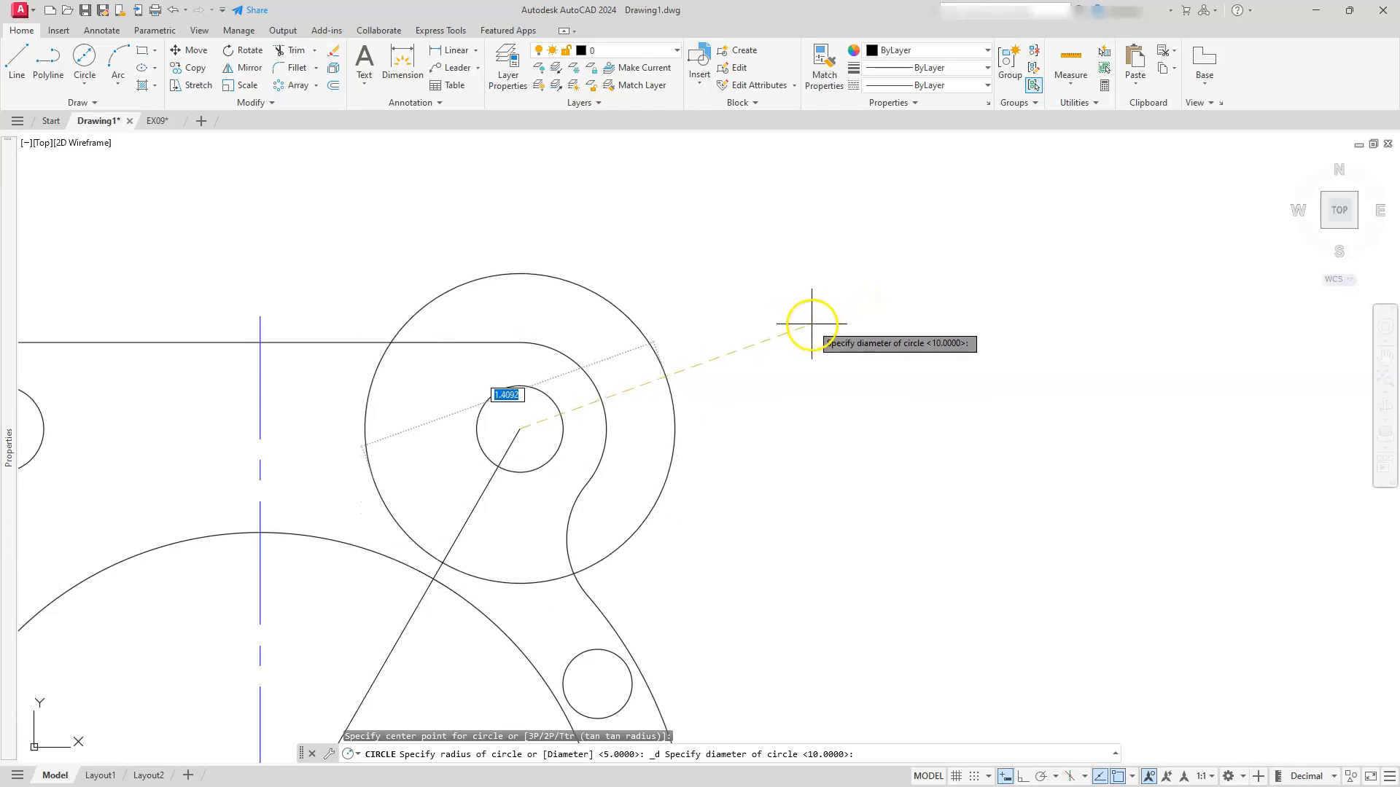
key("Return")
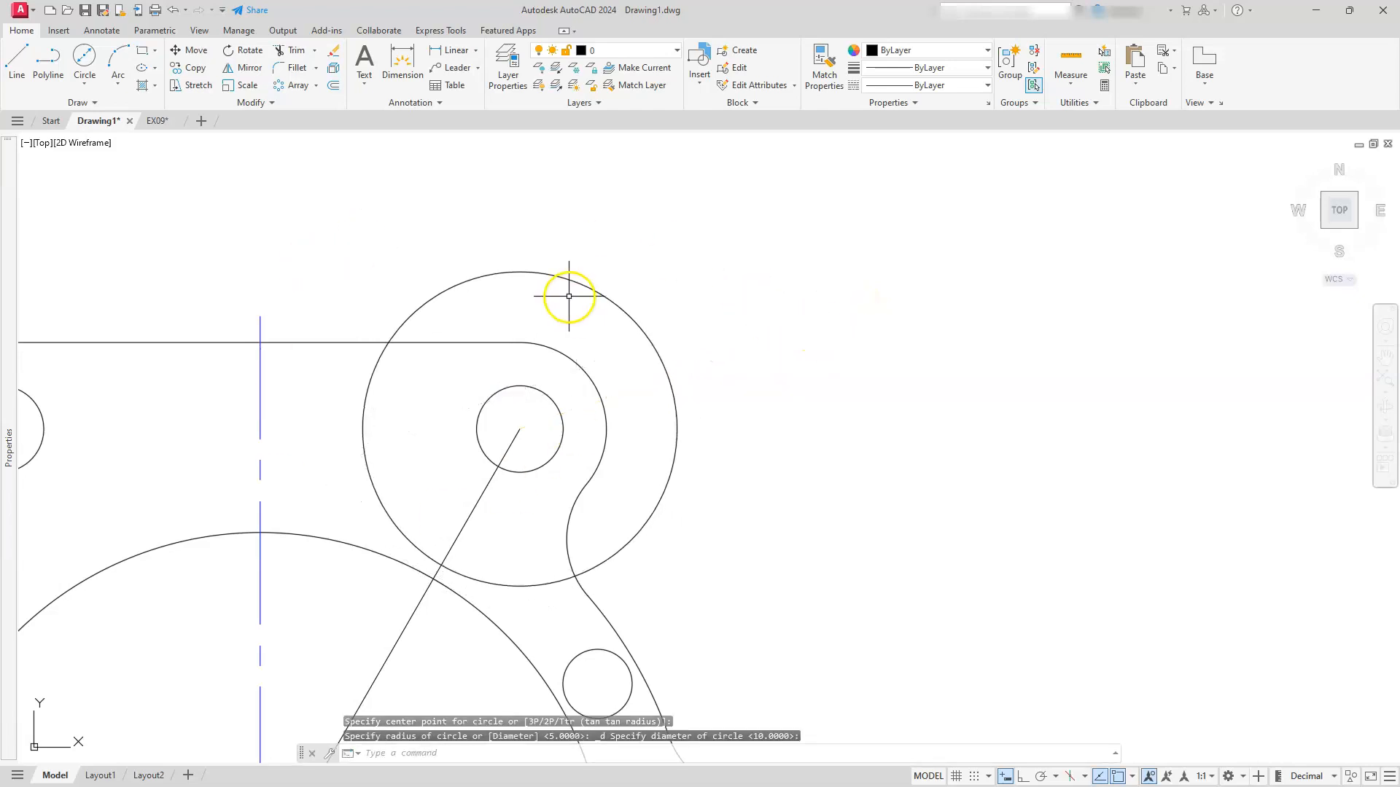
- Using the construction circle as boundary, extend the upper-right corner hole's diagonal line to its outer side and trim away the portion towards the gasket centre
left_click(250, 103)
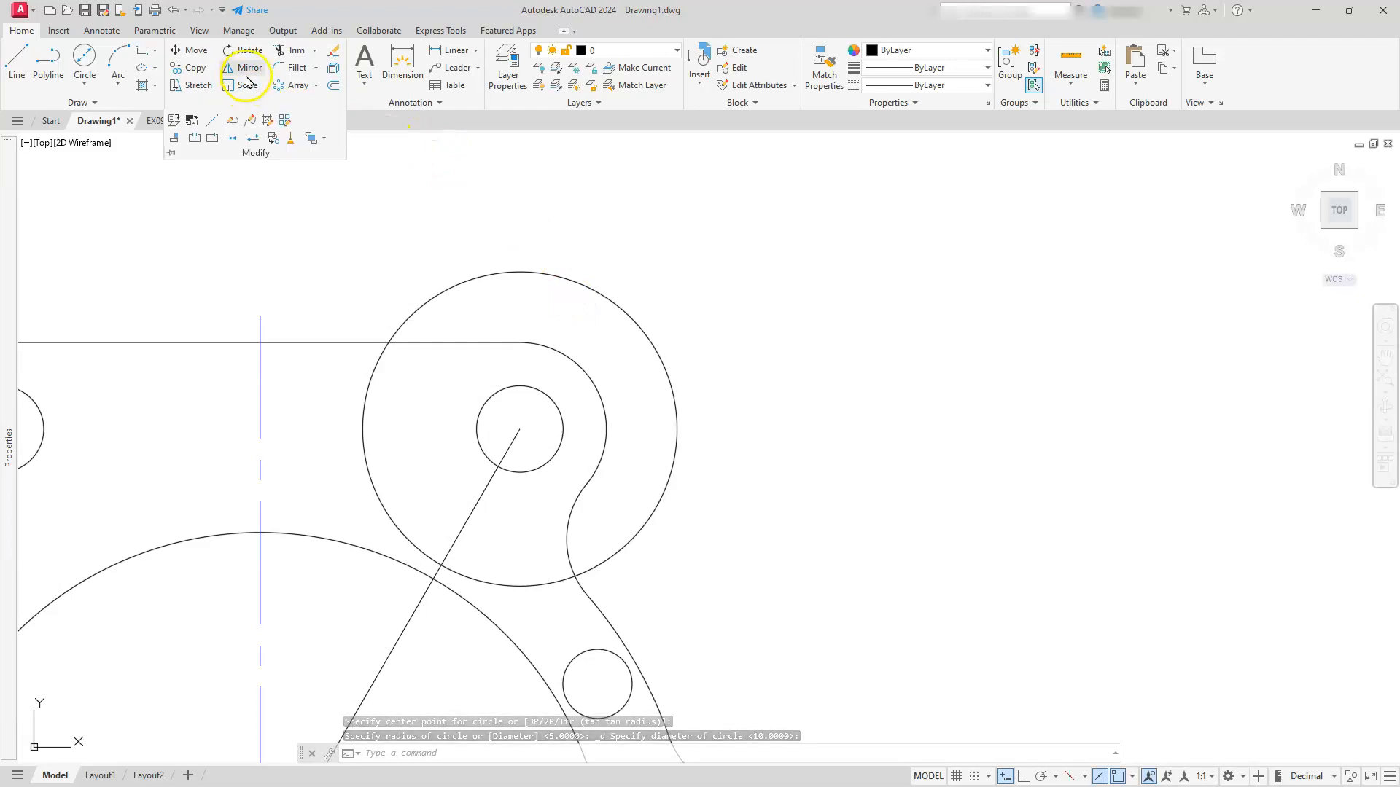
left_click(315, 51)
left_click(311, 102)
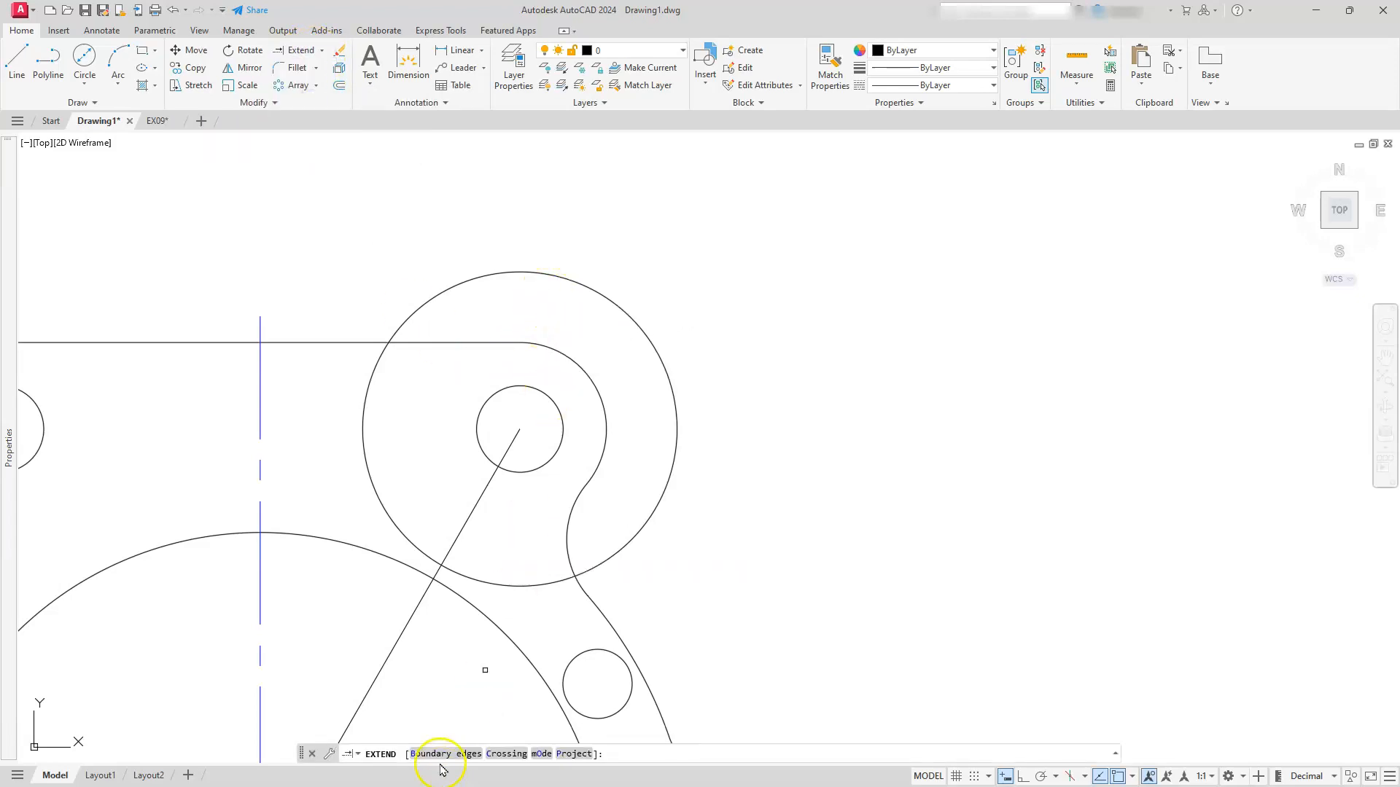
left_click(438, 754)
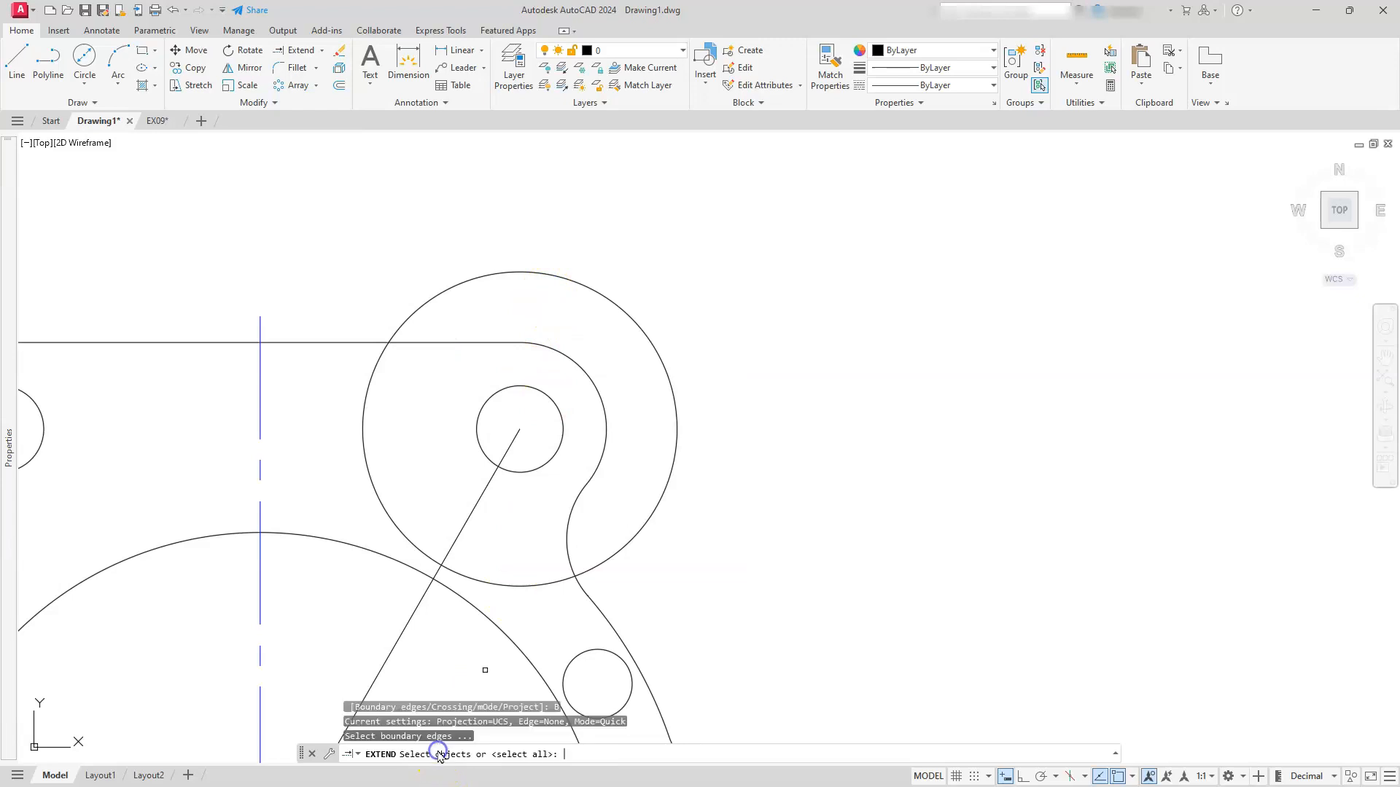
left_click(550, 274)
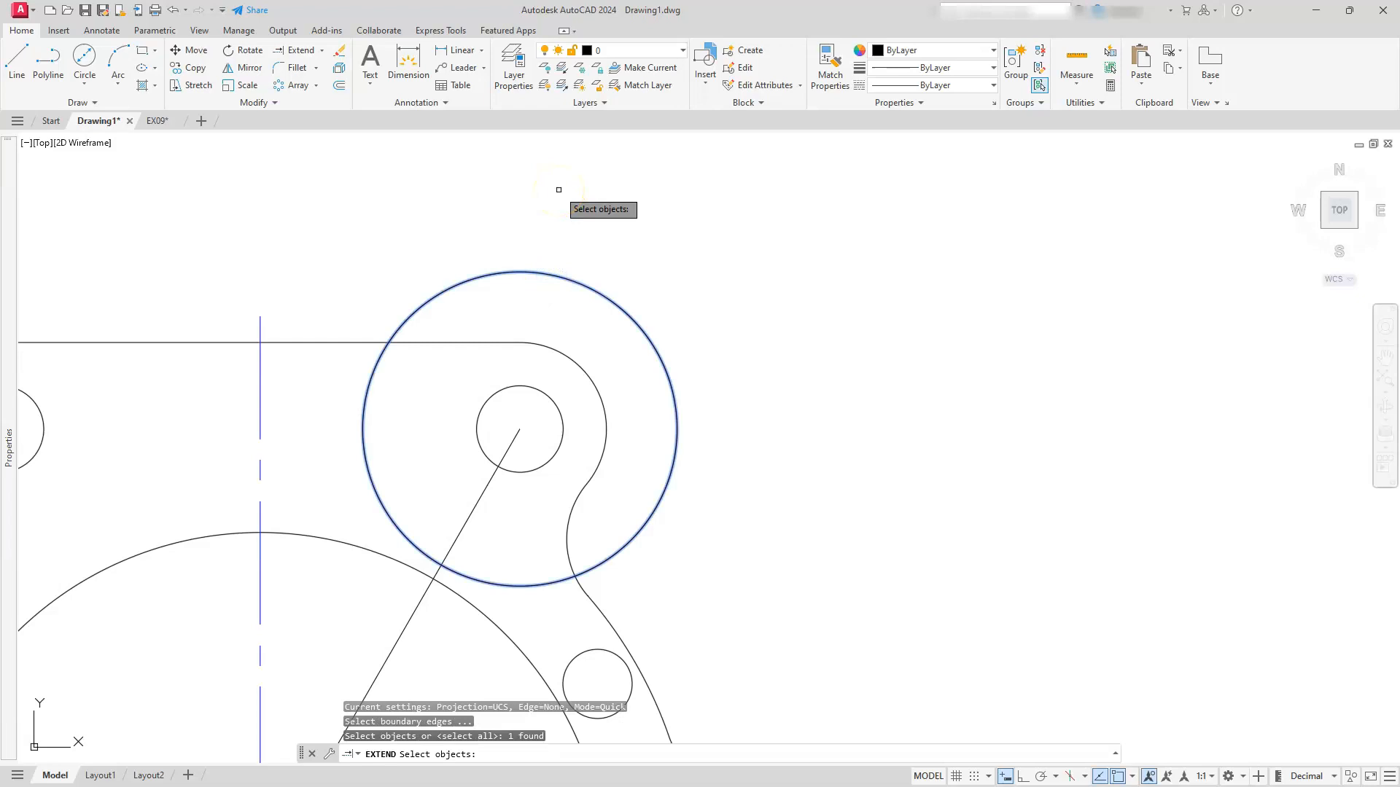
key("Return")
left_click(518, 429)
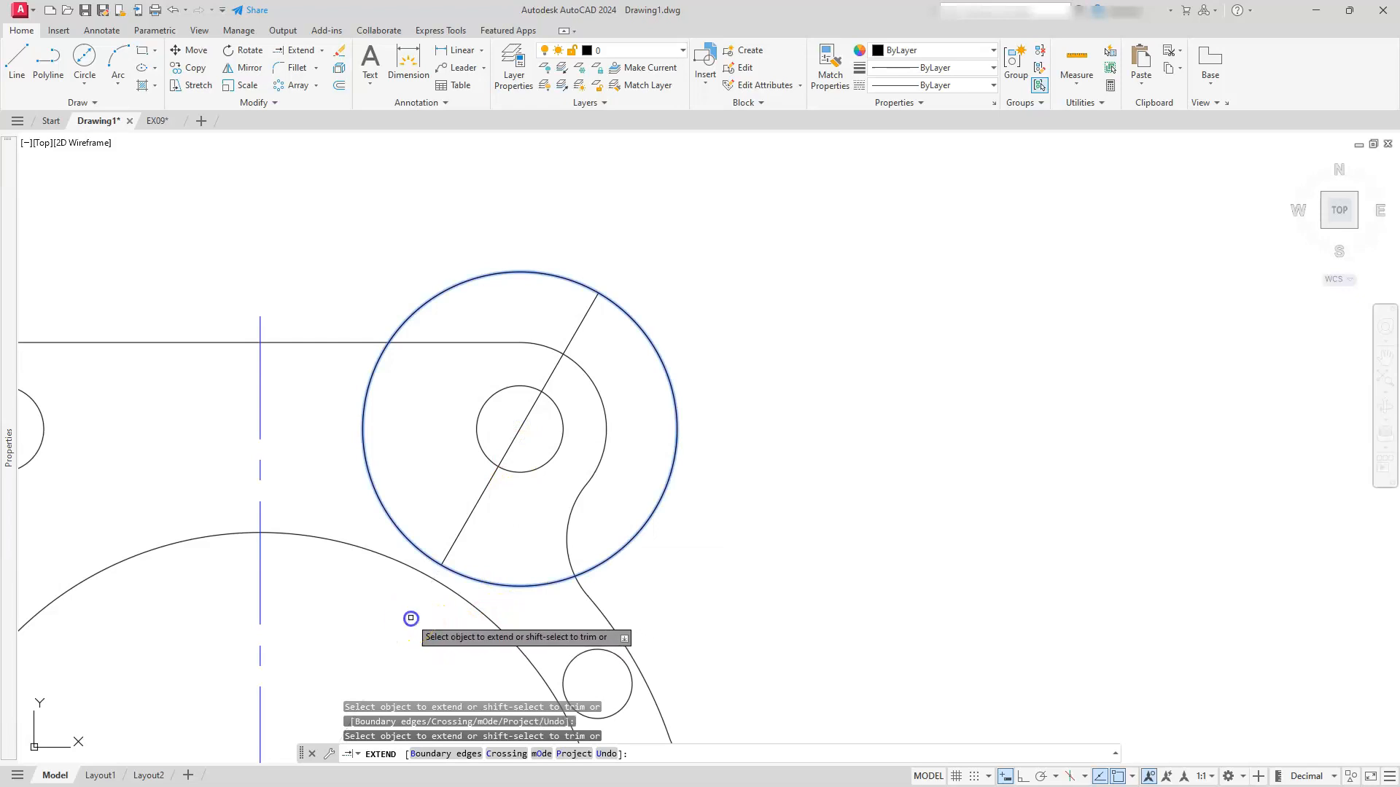
key("Escape")
key("Escape")
key("Escape")
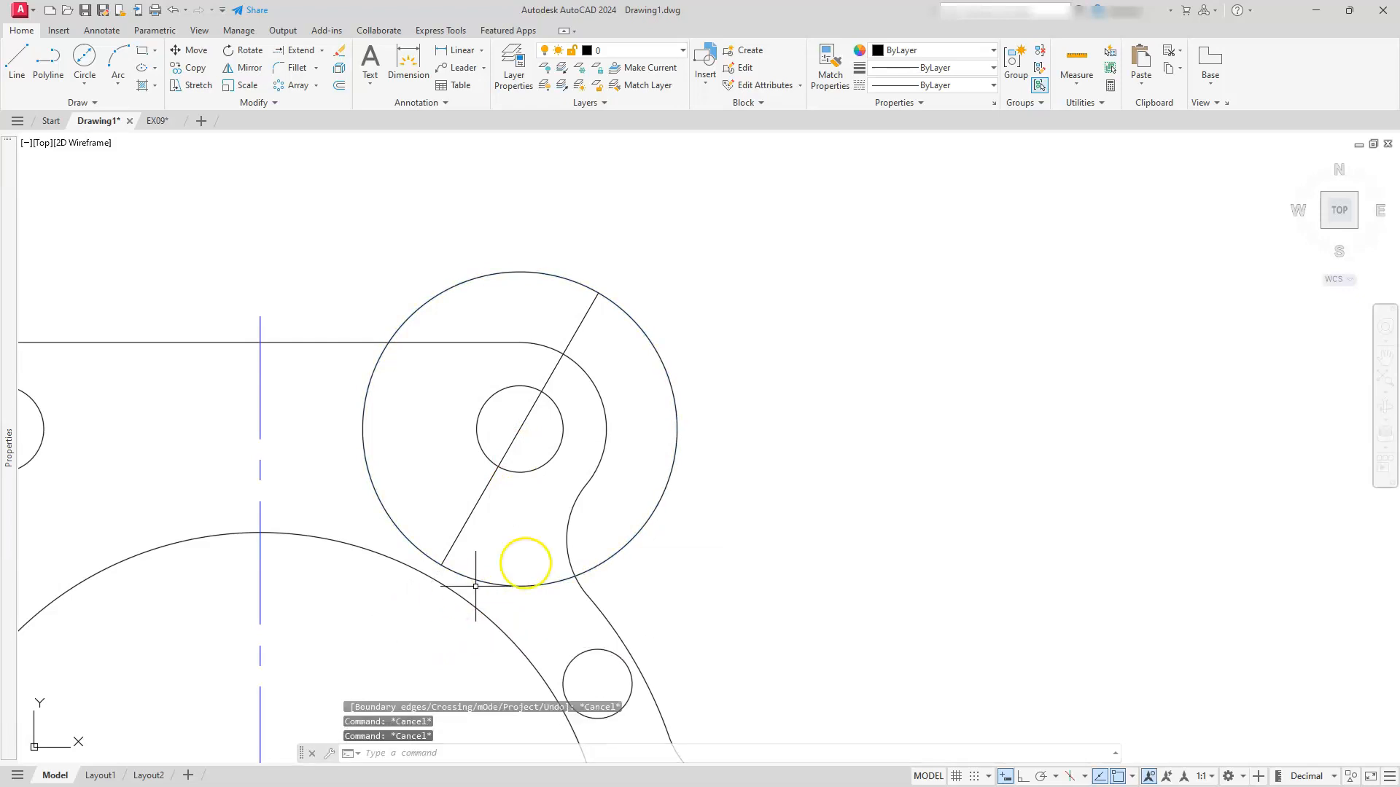
- Erase the construction circle around the upper-right corner hole and match the diagonal line's properties to the vertical centre line
left_click(655, 513)
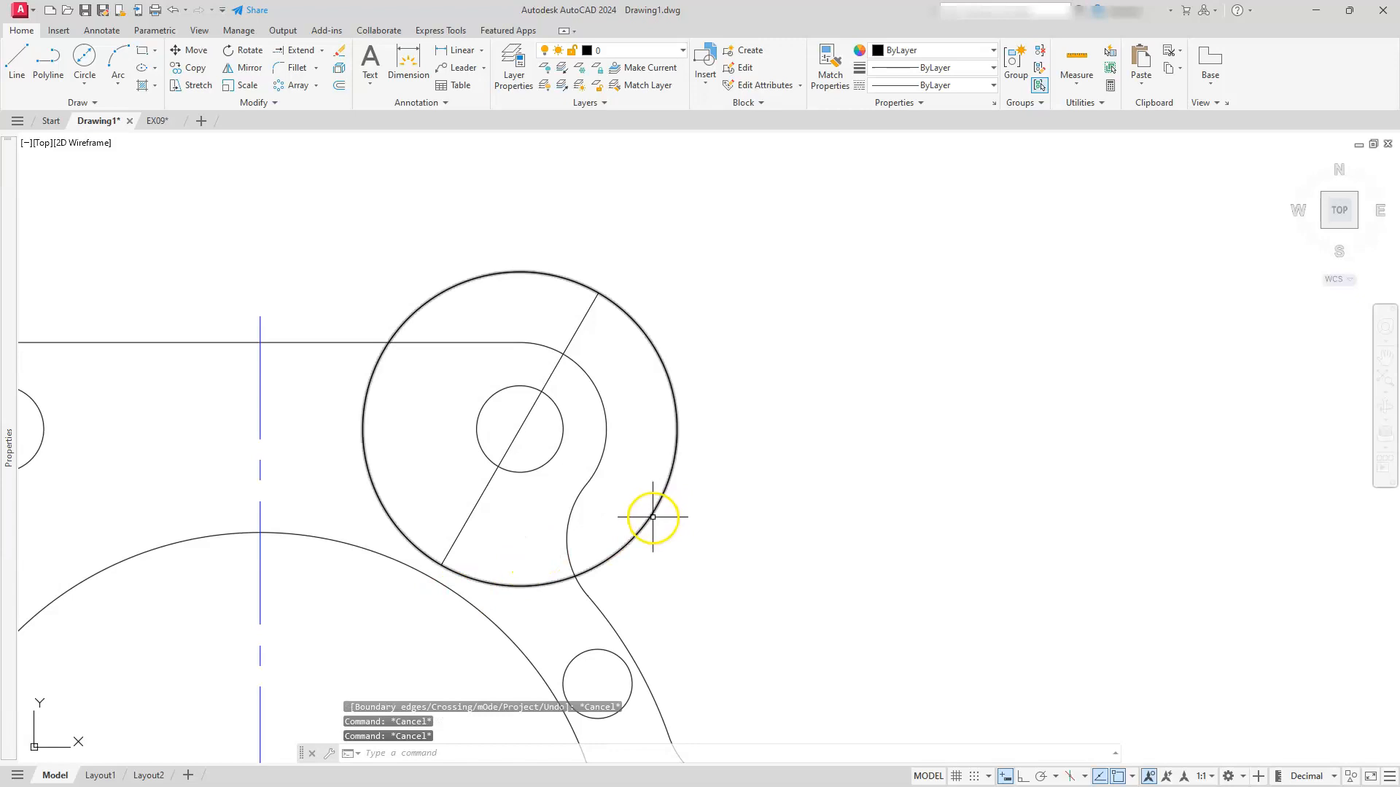
key("Delete")
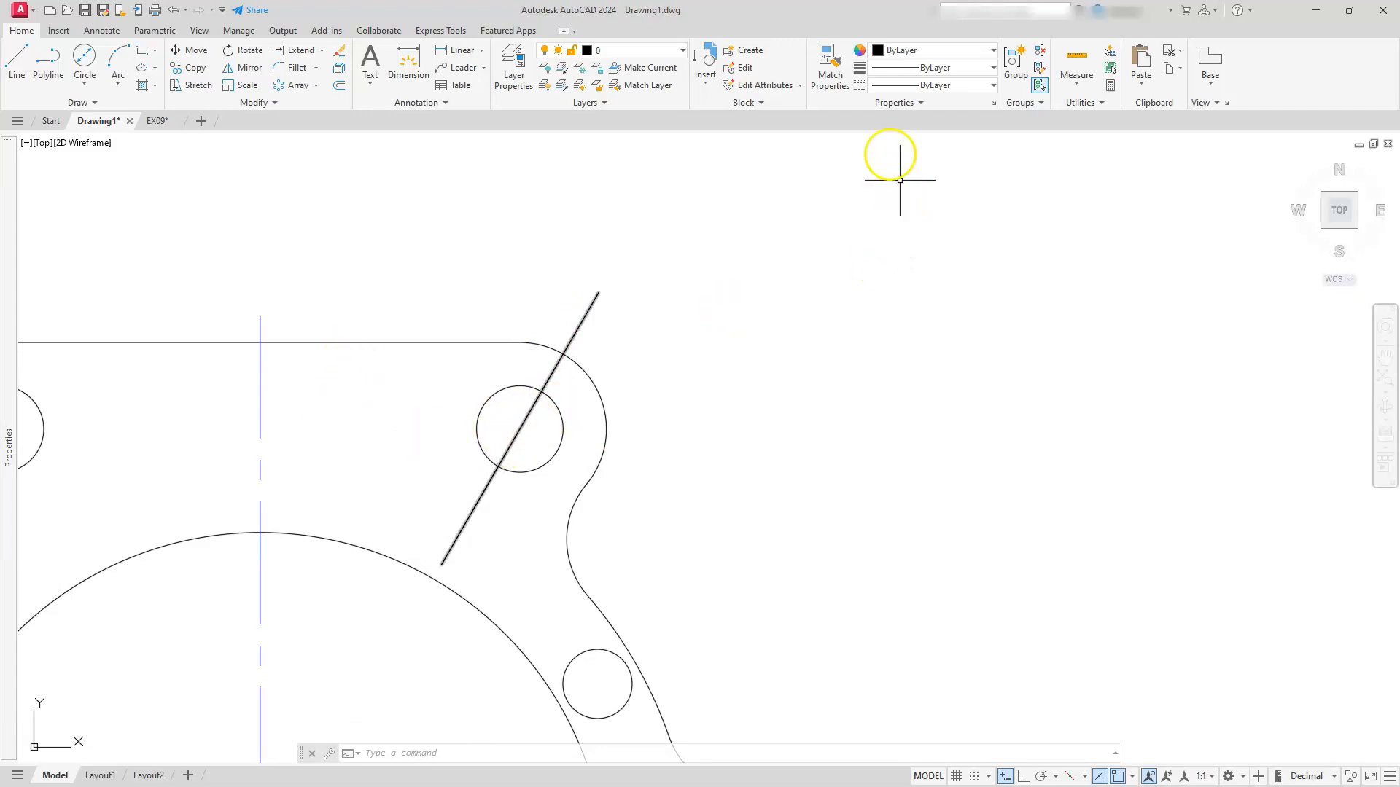
left_click(833, 67)
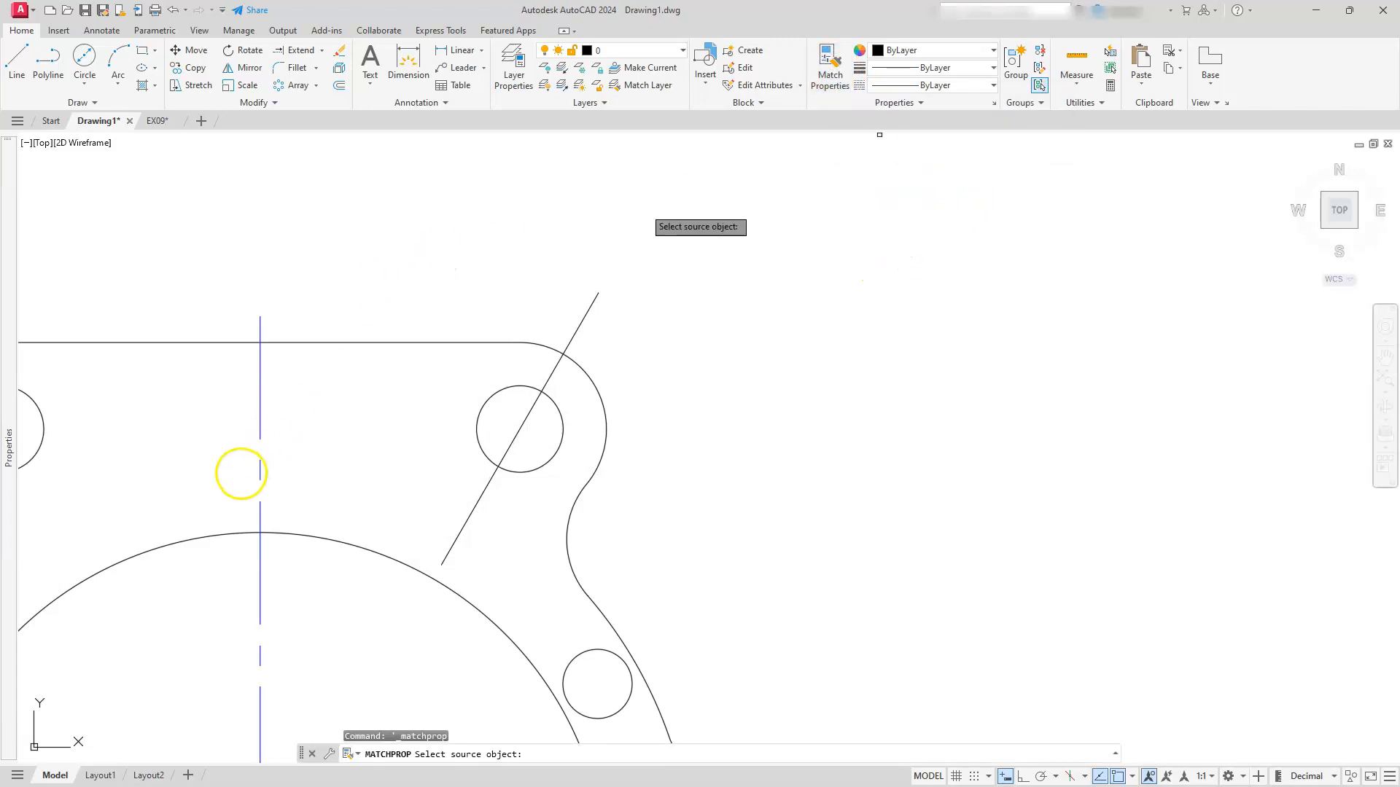
left_click(261, 421)
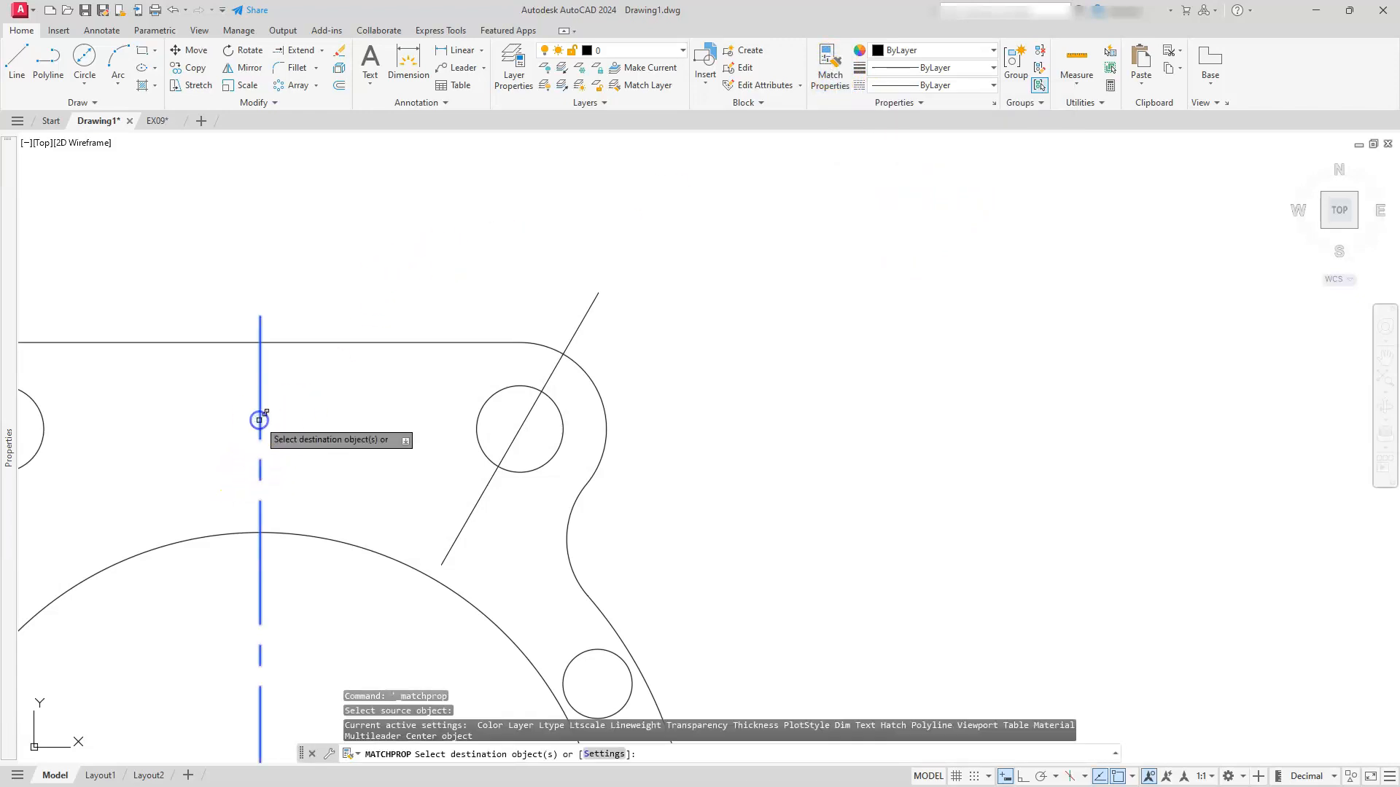
left_click(519, 425)
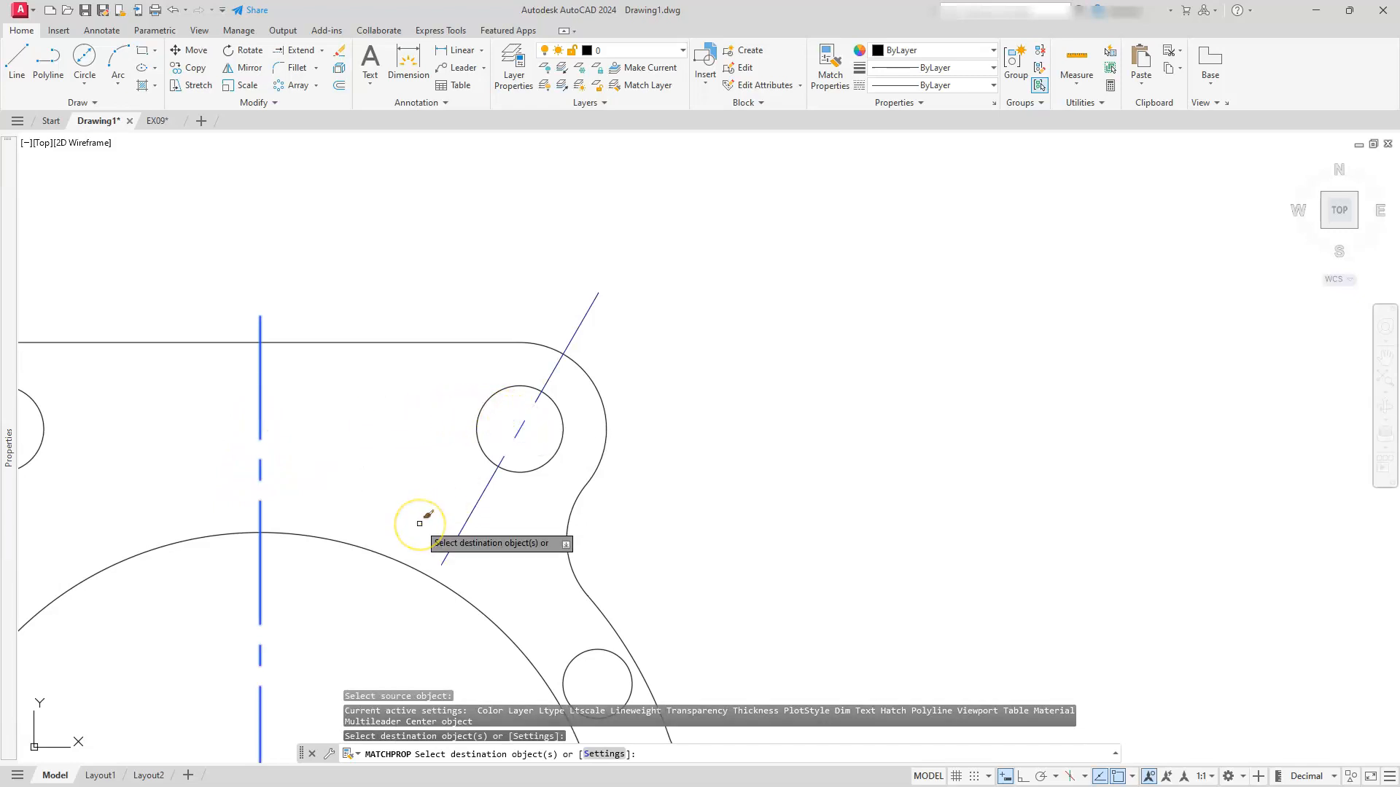
key("Escape")
key("Escape")
key("Escape")
- Draw a line from the large circle's centre to the centre of the small hole just below the upper-right corner hole
scroll(417, 437, "down", 5)
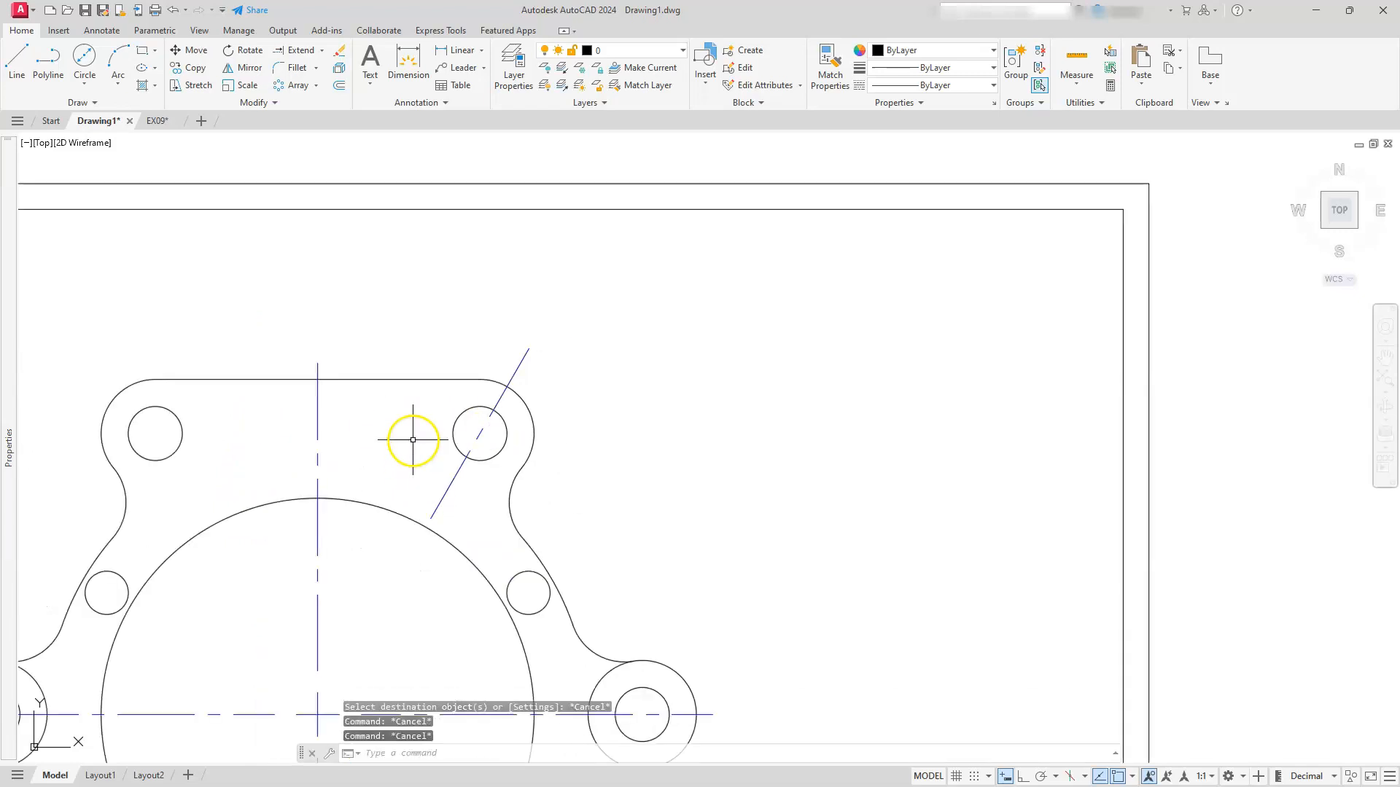
middle_click_drag(415, 490, 565, 362)
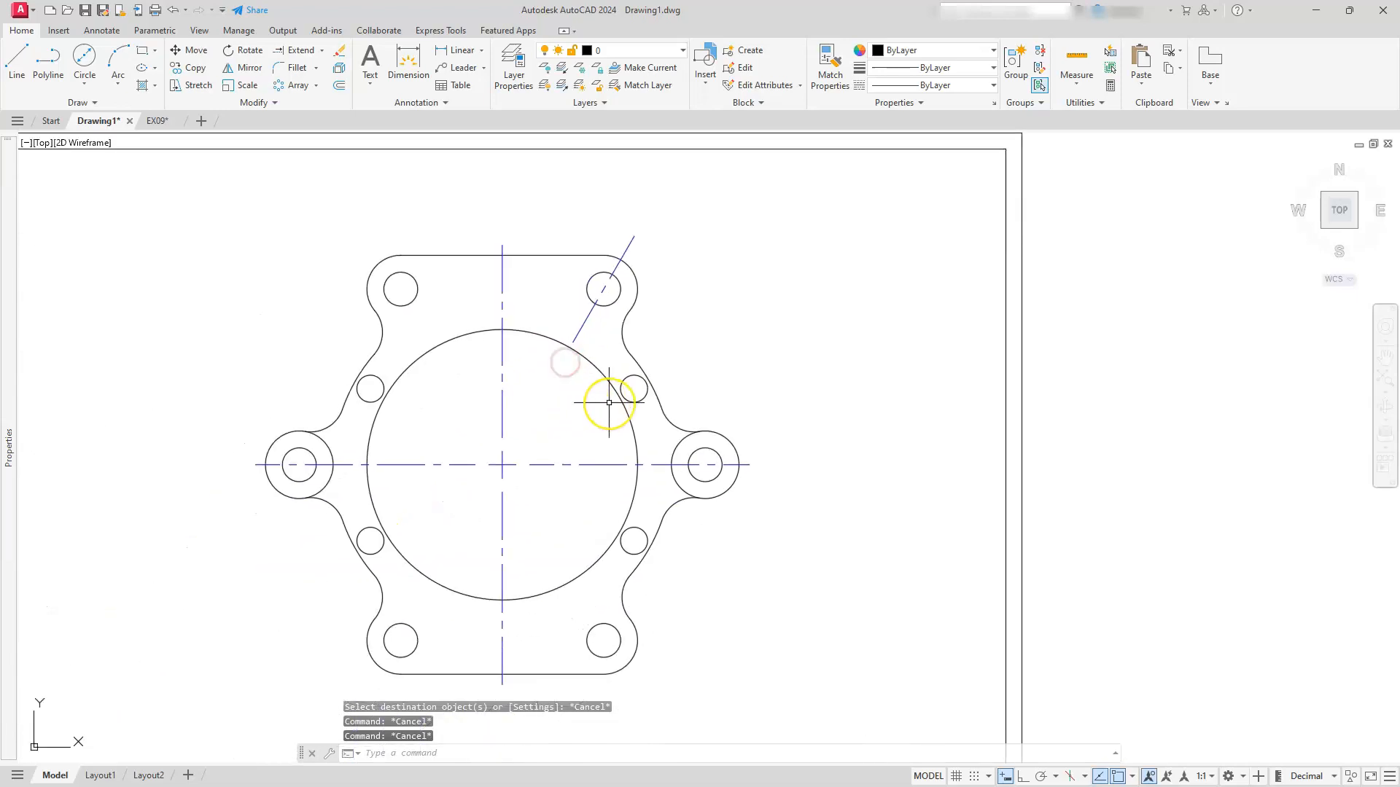
scroll(609, 403, "up", 2)
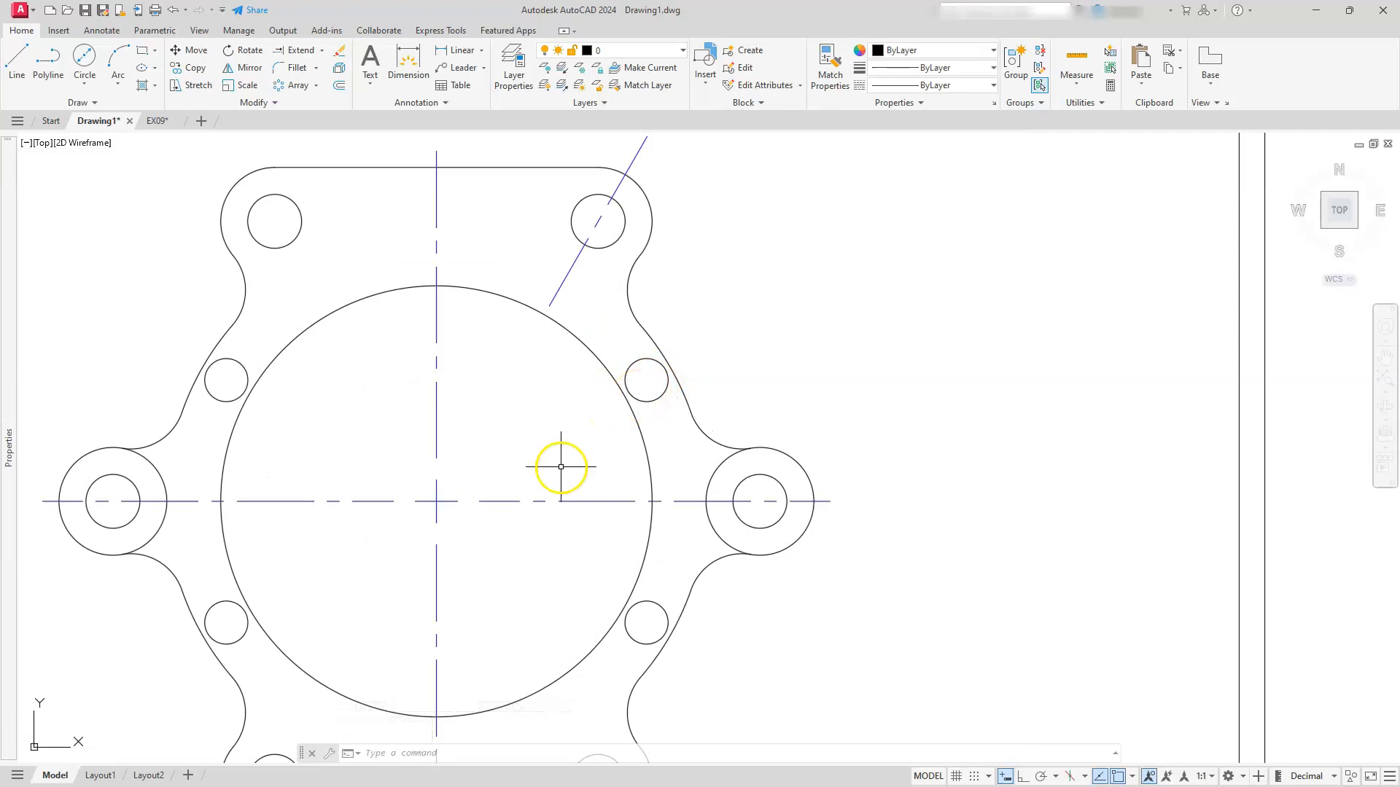
left_click(17, 60)
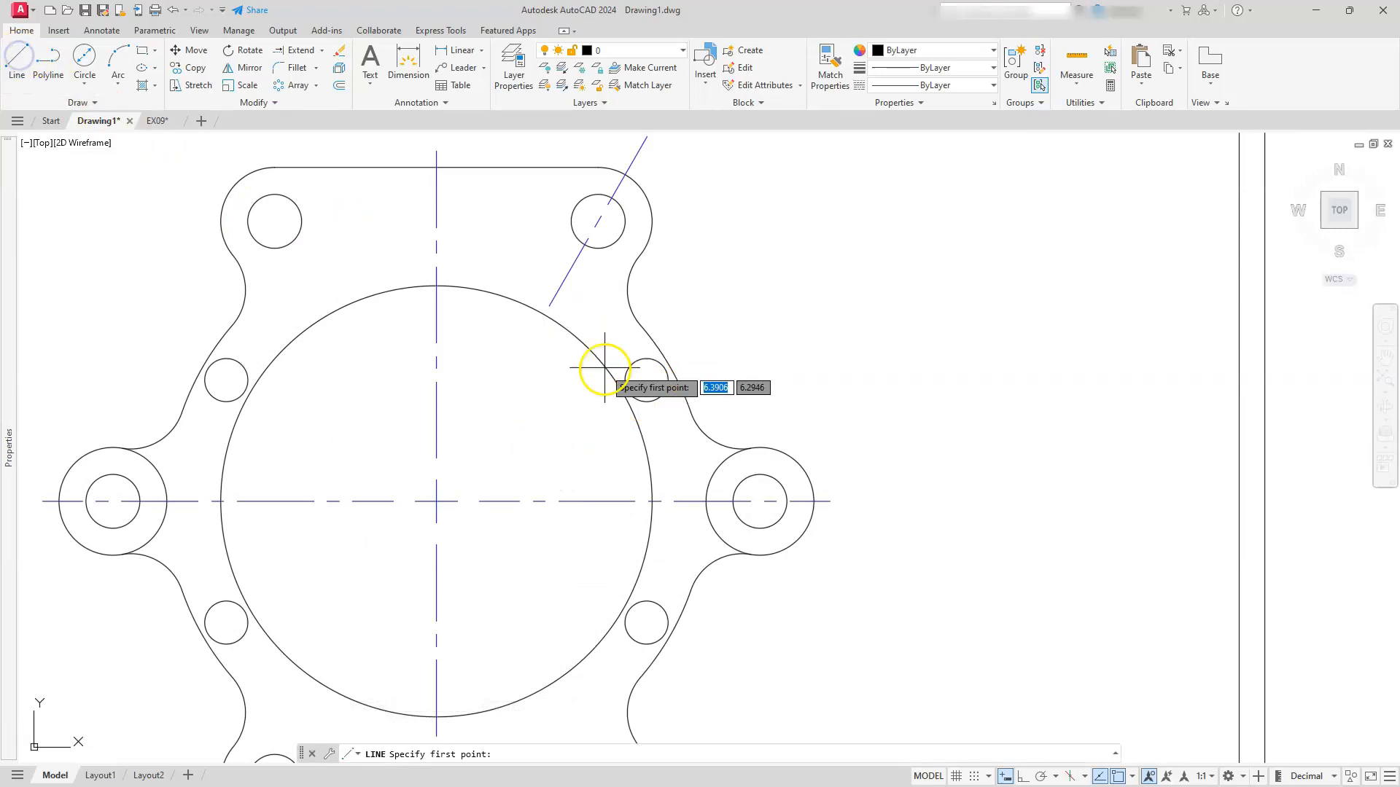
middle_click_drag(605, 367, 569, 356)
left_click(401, 488)
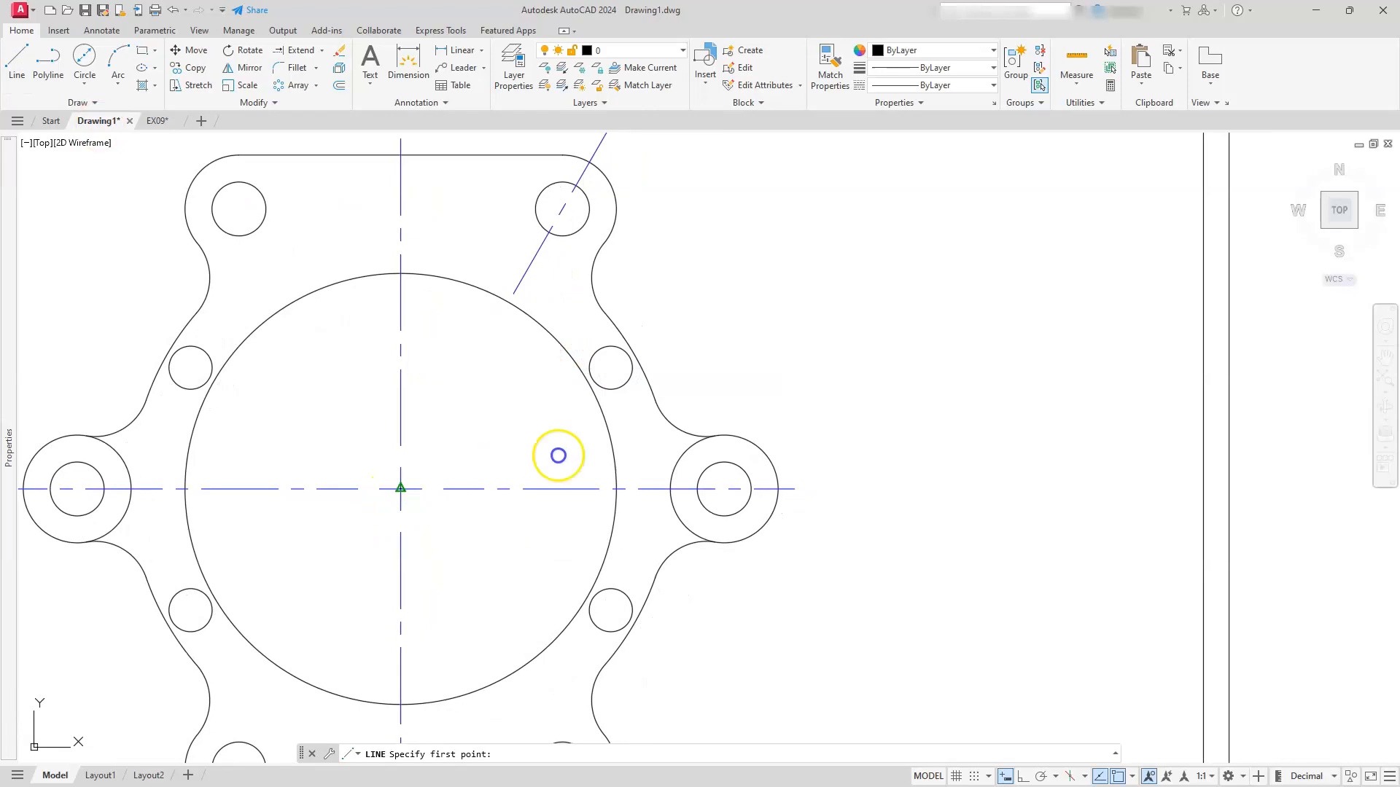
left_click(614, 365)
key("Escape")
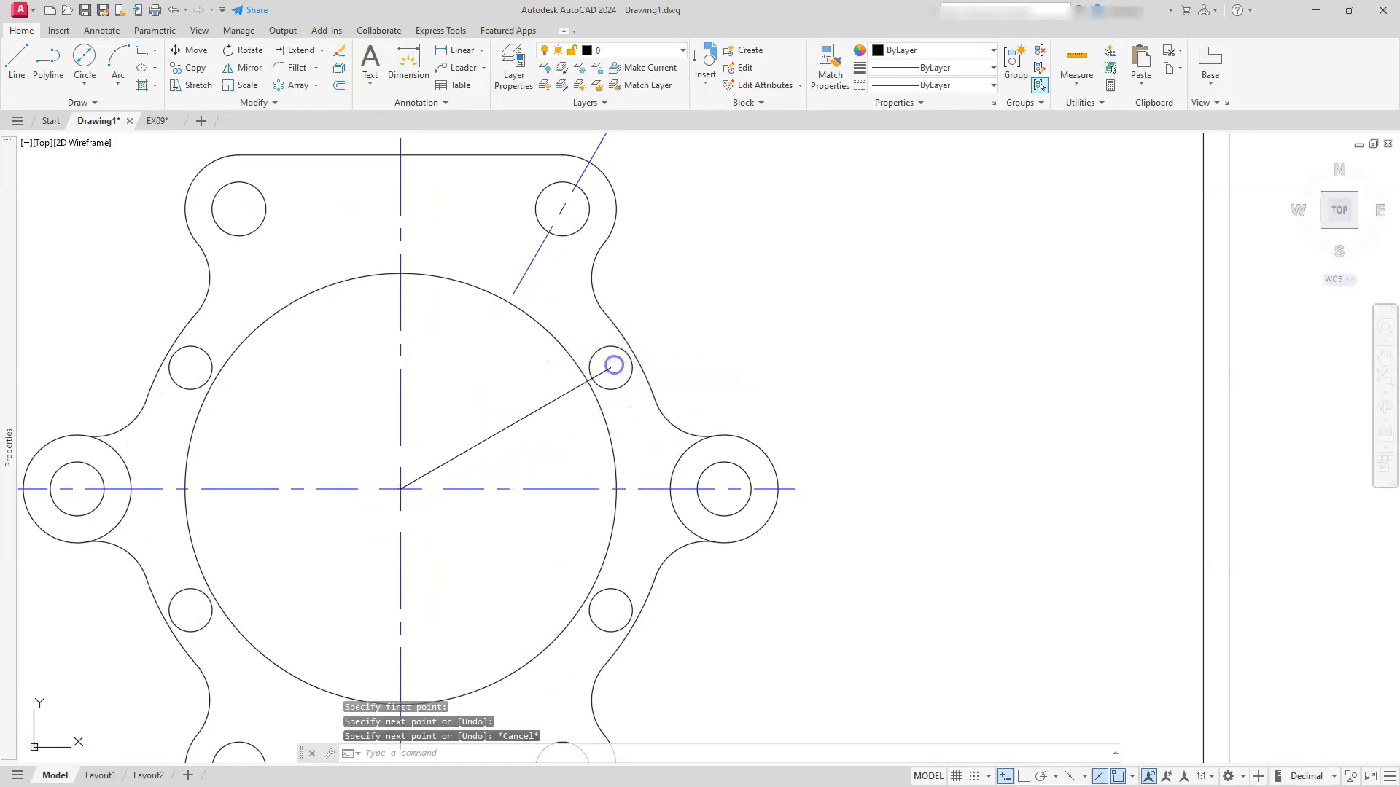
key("Escape")
key("Escape")
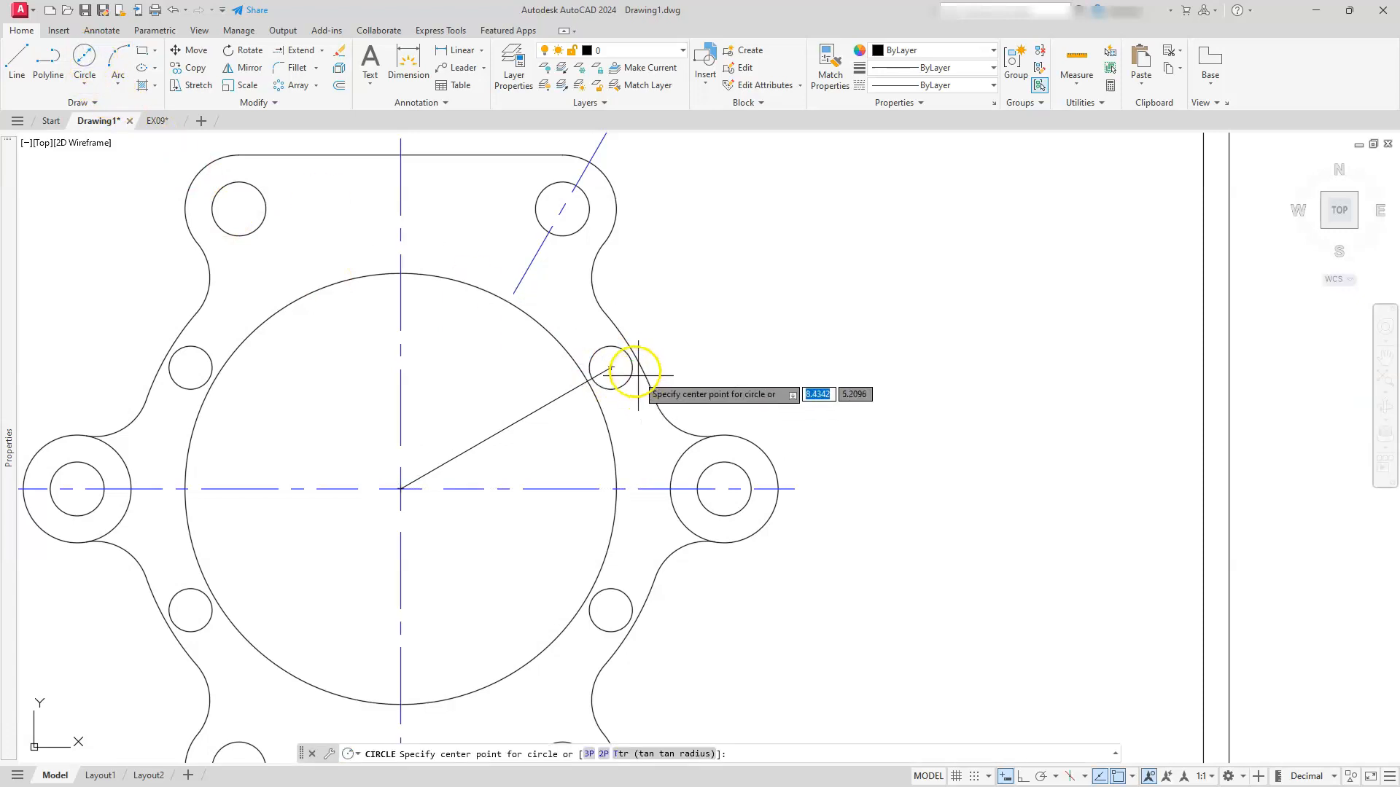
- Draw a construction circle by centre and diameter around the upper-right small hole, reaching past the gasket's outer edge
left_click(611, 368)
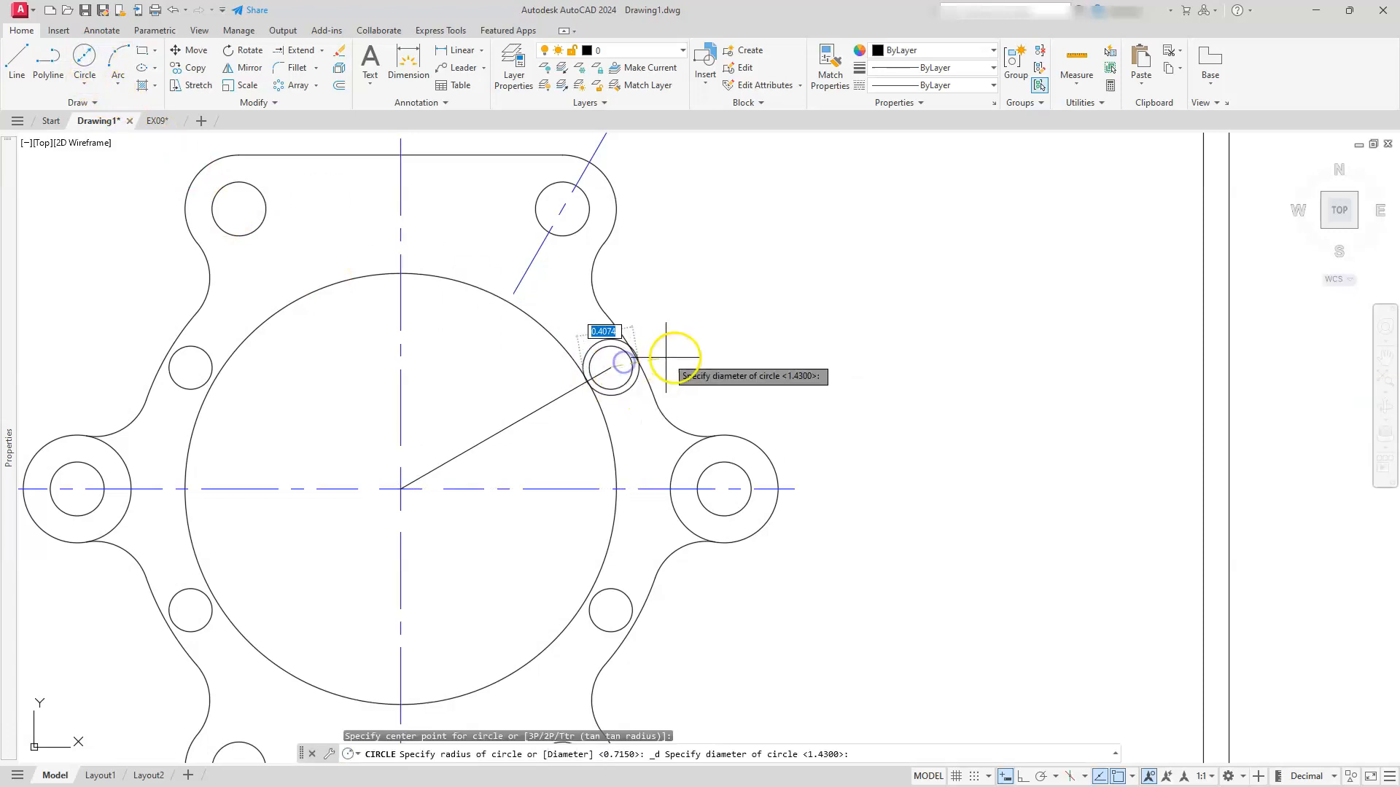
left_click(735, 357)
key("Escape")
key("Escape")
key("Escape")
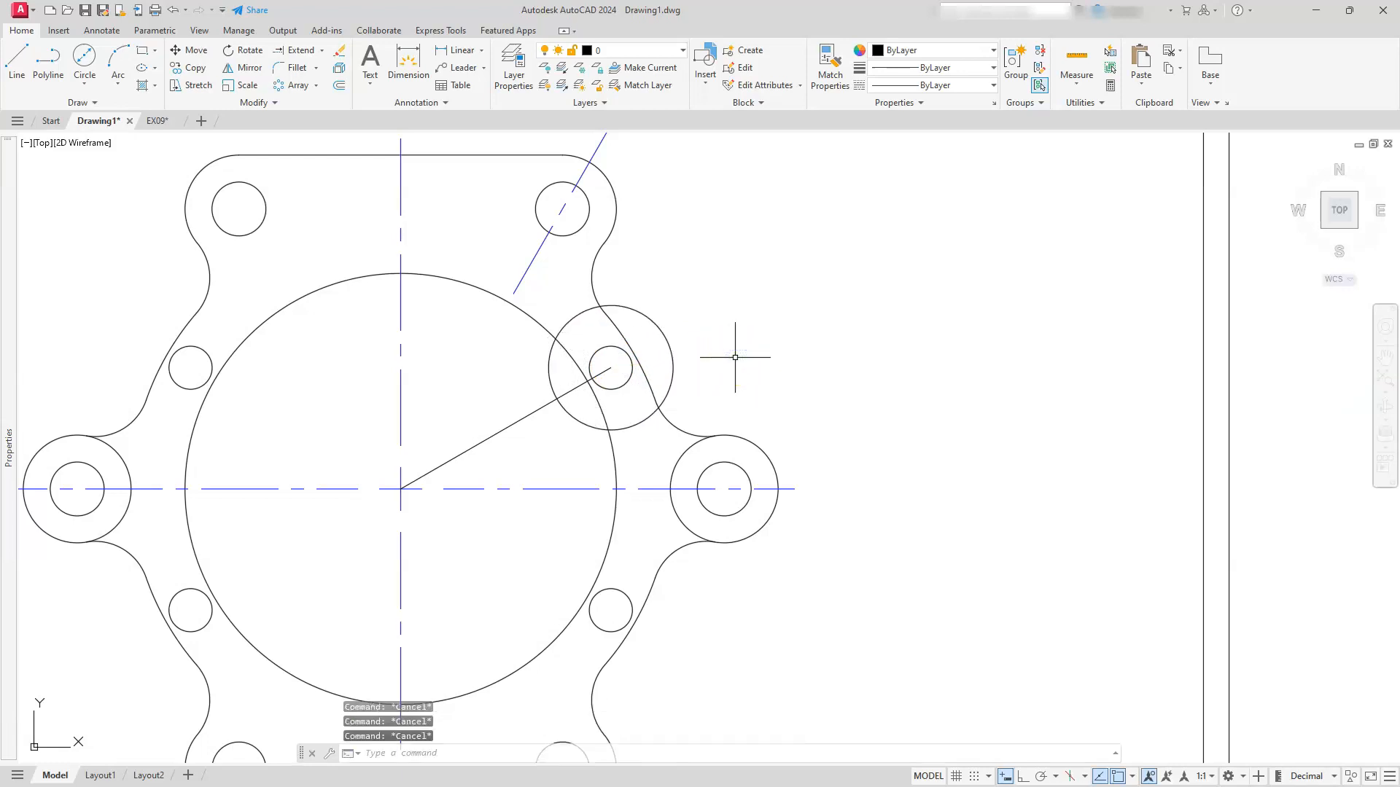
- Using the new construction circle as boundary, extend the small hole's line to its outer side and trim away the portion towards the gasket centre
left_click(302, 51)
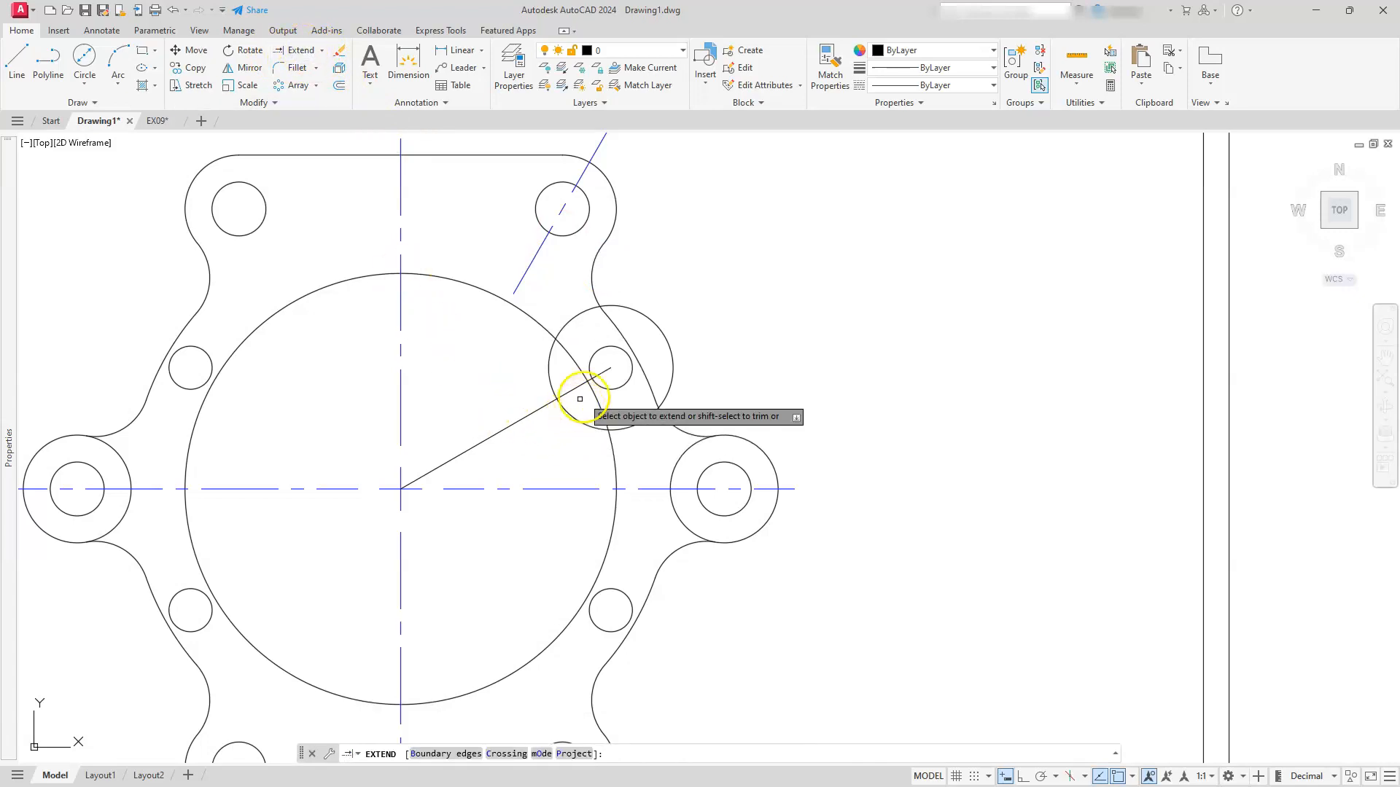
left_click(438, 754)
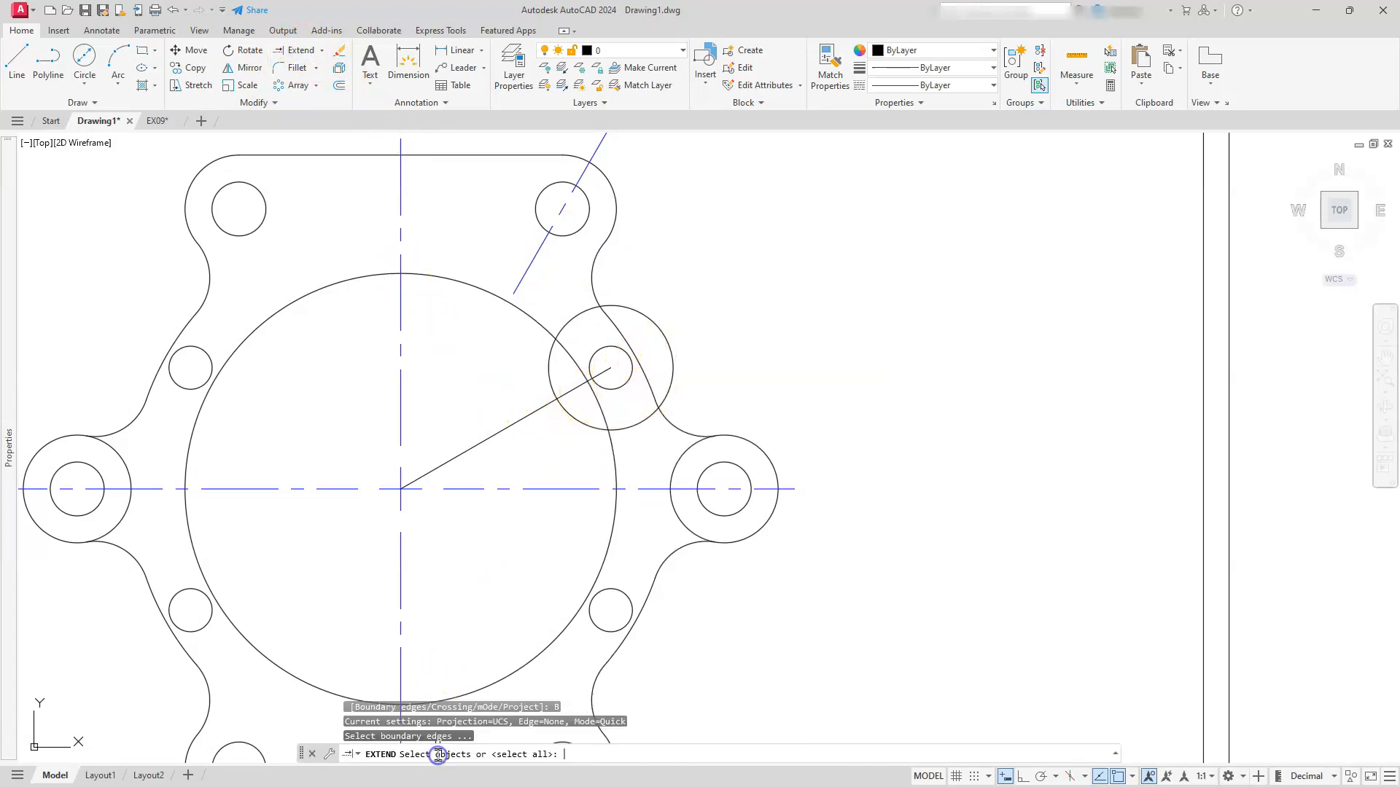
left_click(665, 339)
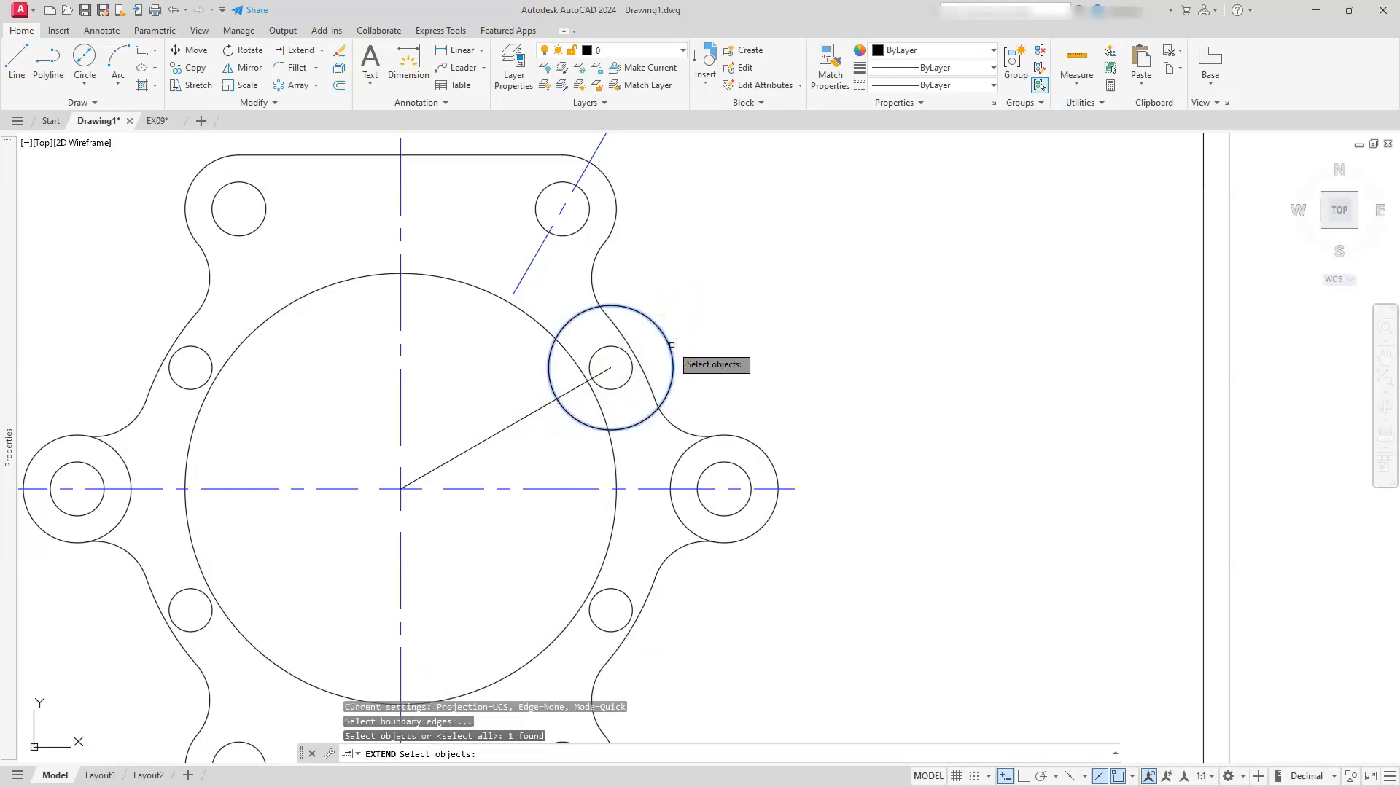
key("Return")
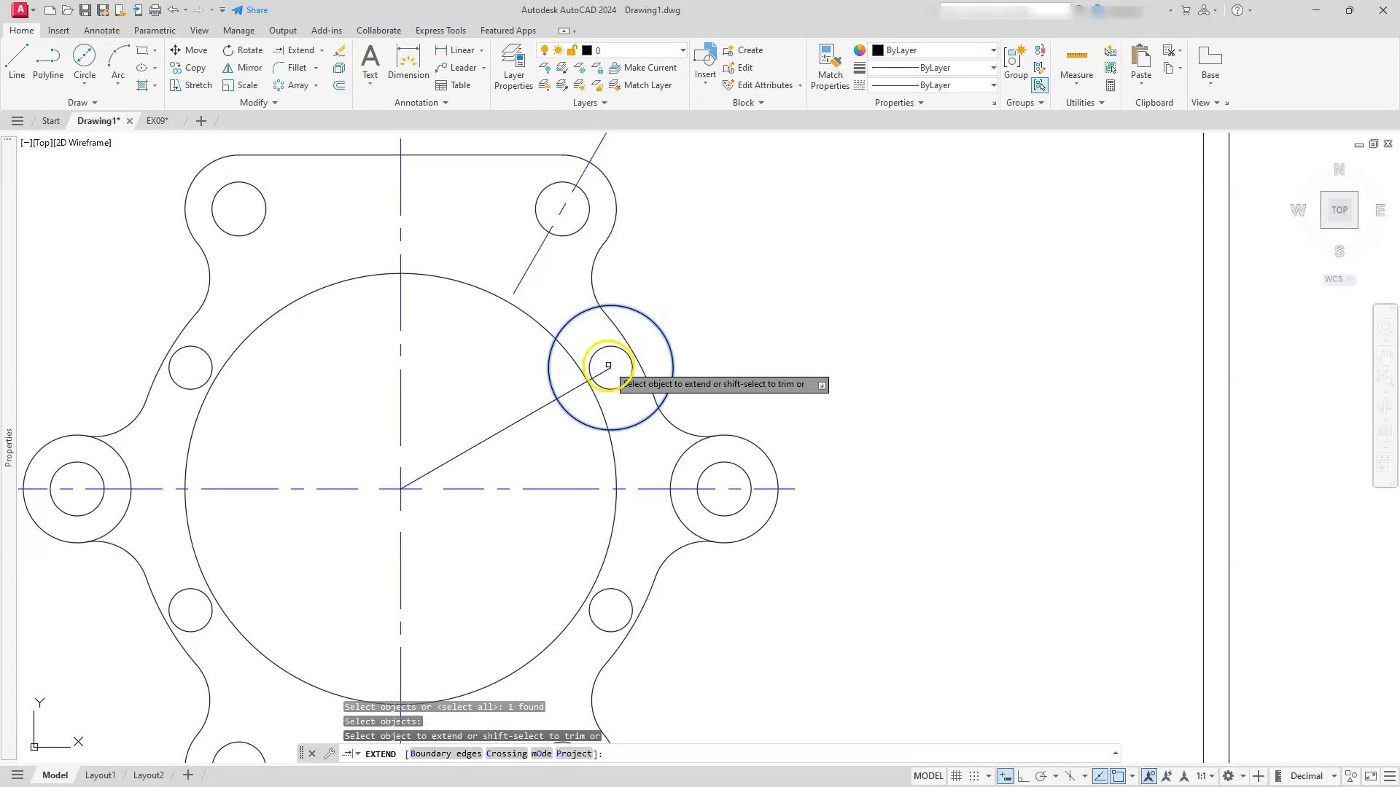
left_click(608, 366)
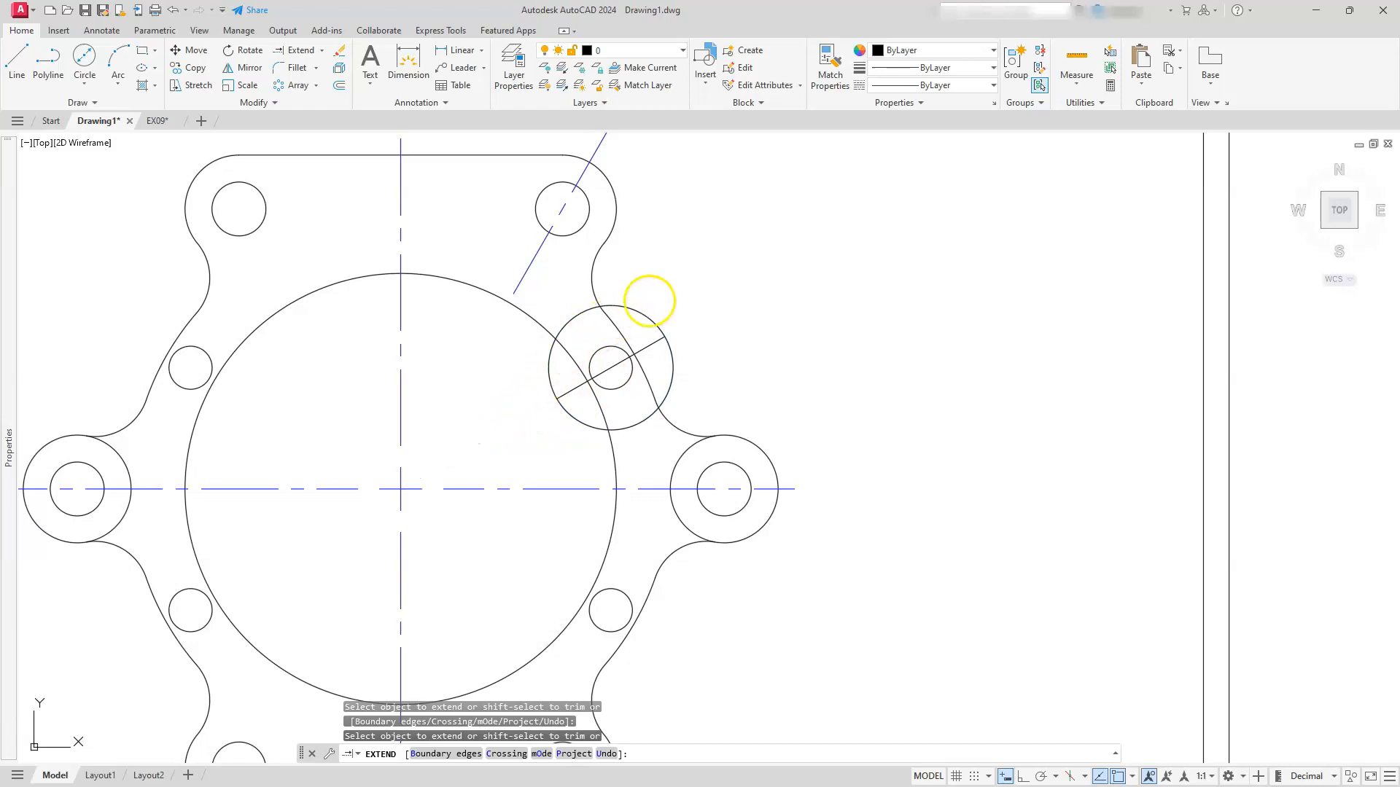
key("Escape")
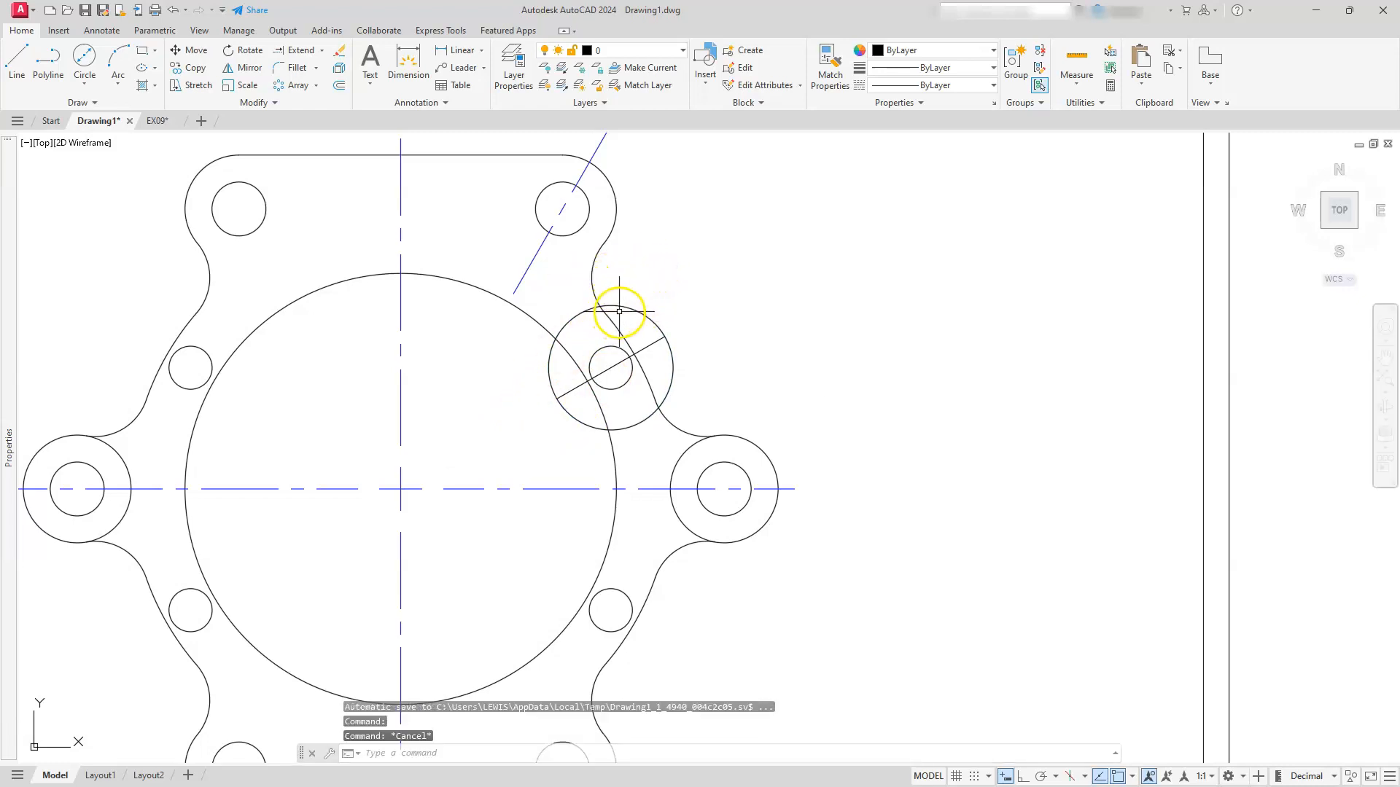
- Erase the construction circle around the small hole and match the hole's line to the corner hole's diagonal centre line
left_click(626, 309)
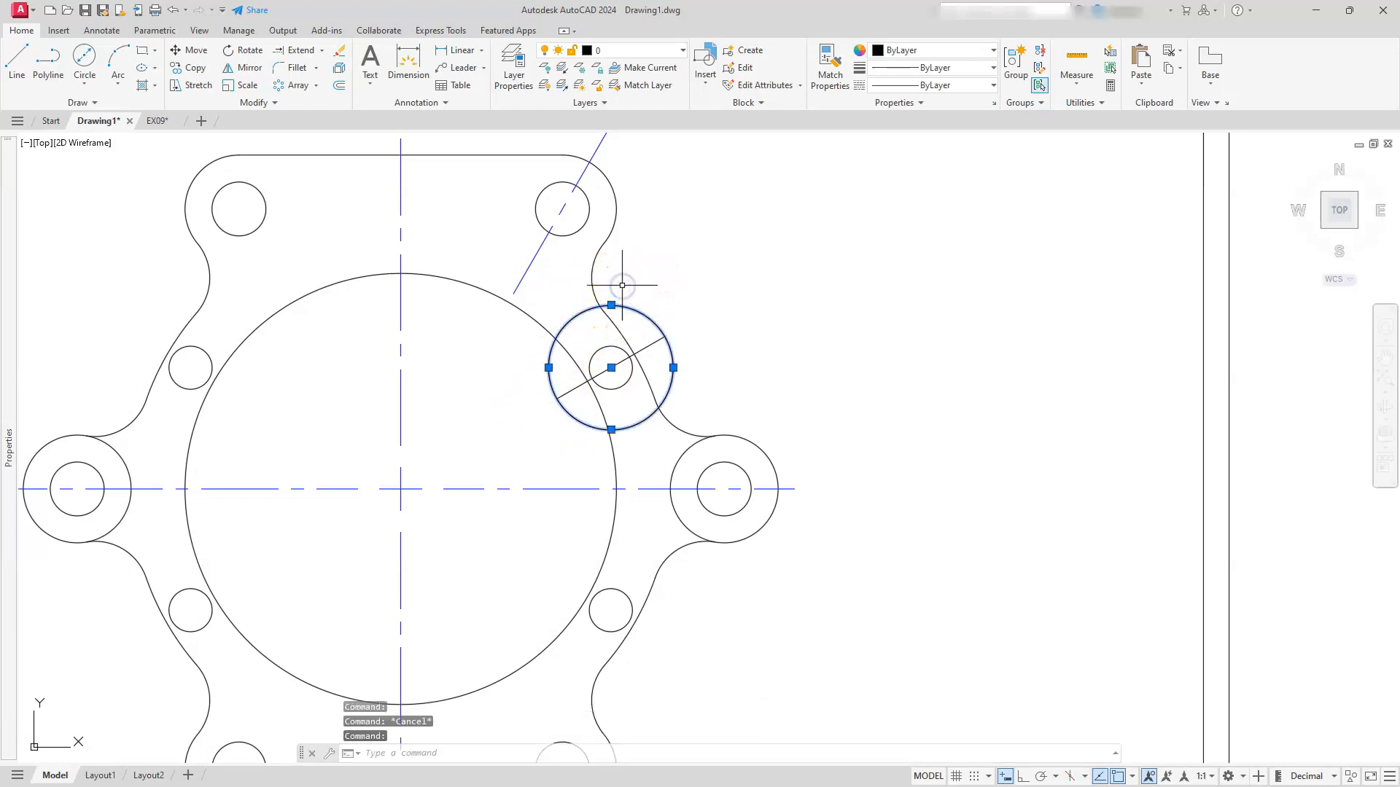
key("Delete")
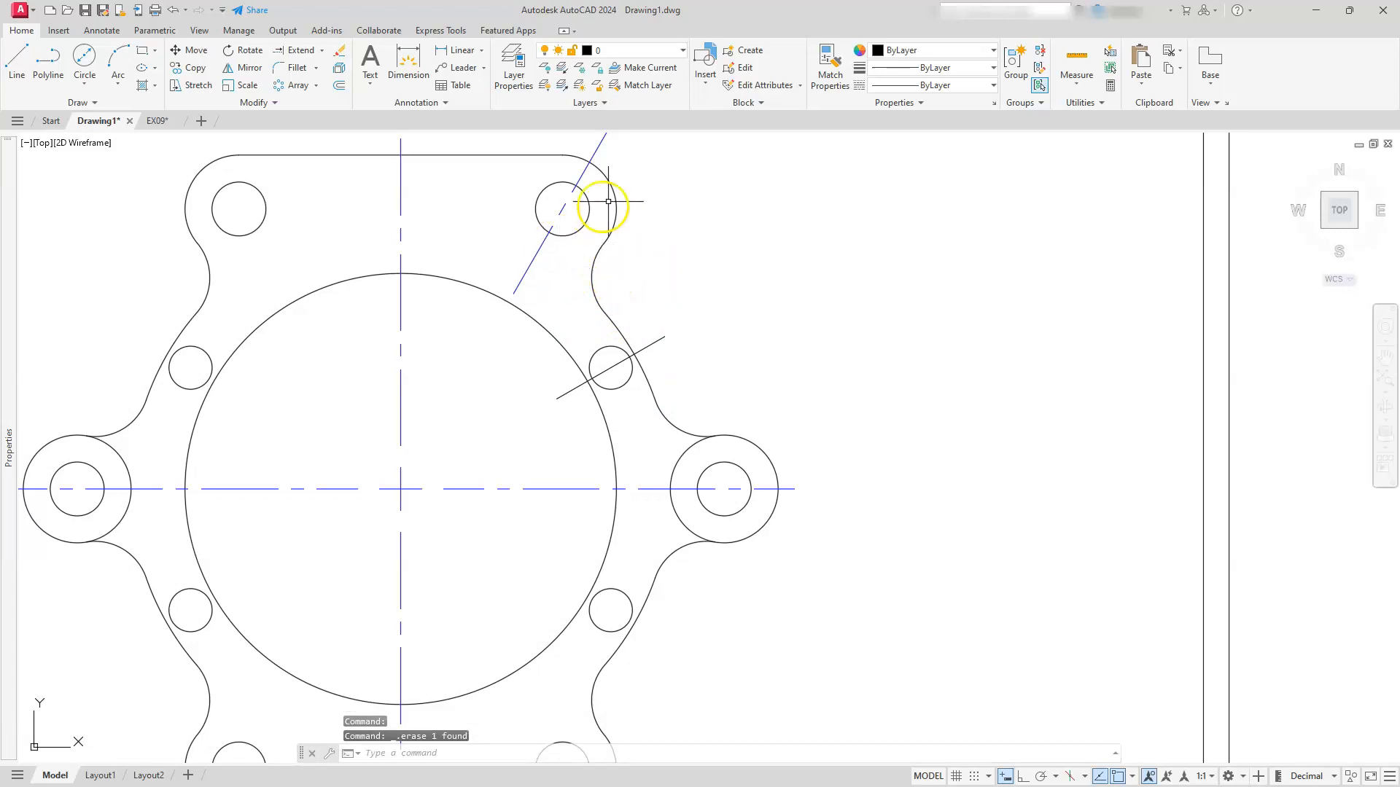
left_click(829, 61)
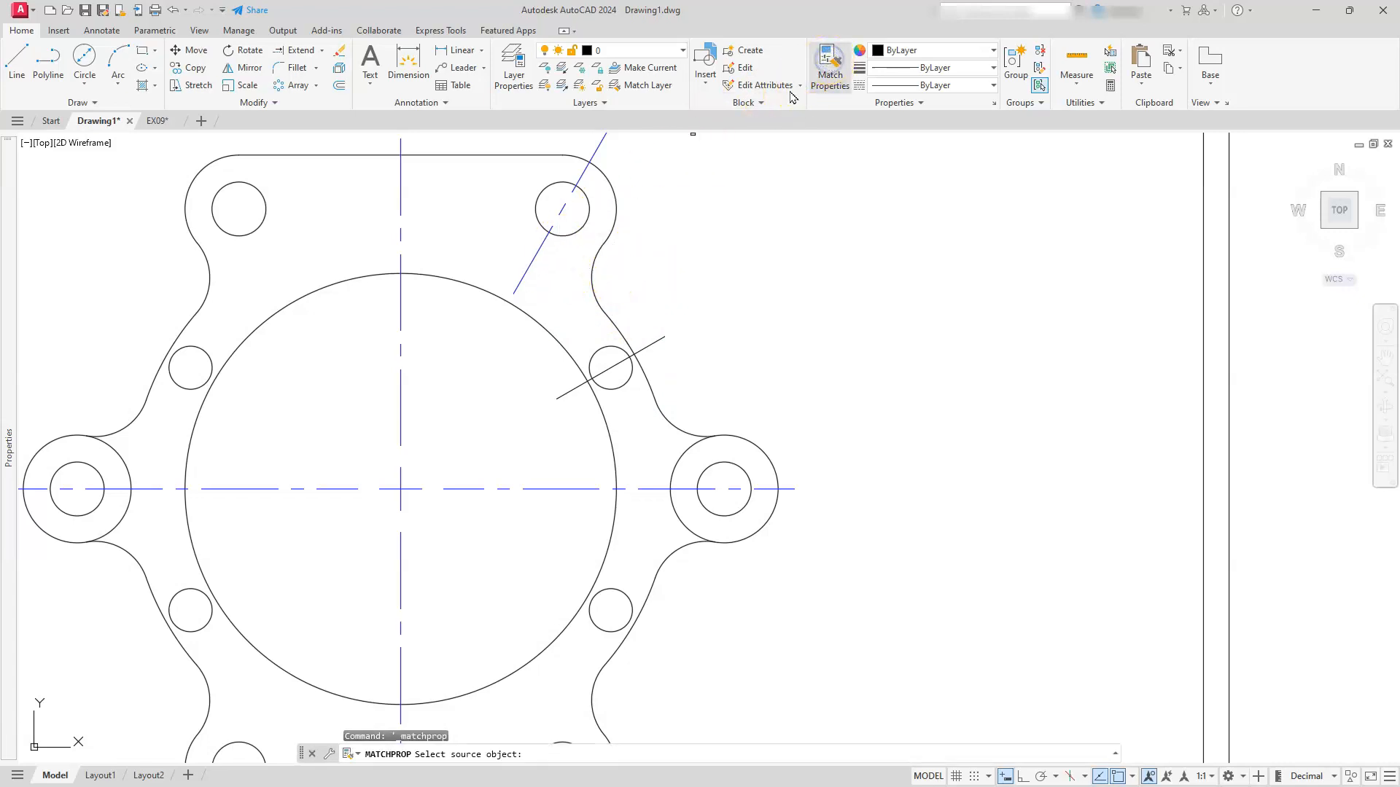
left_click(562, 210)
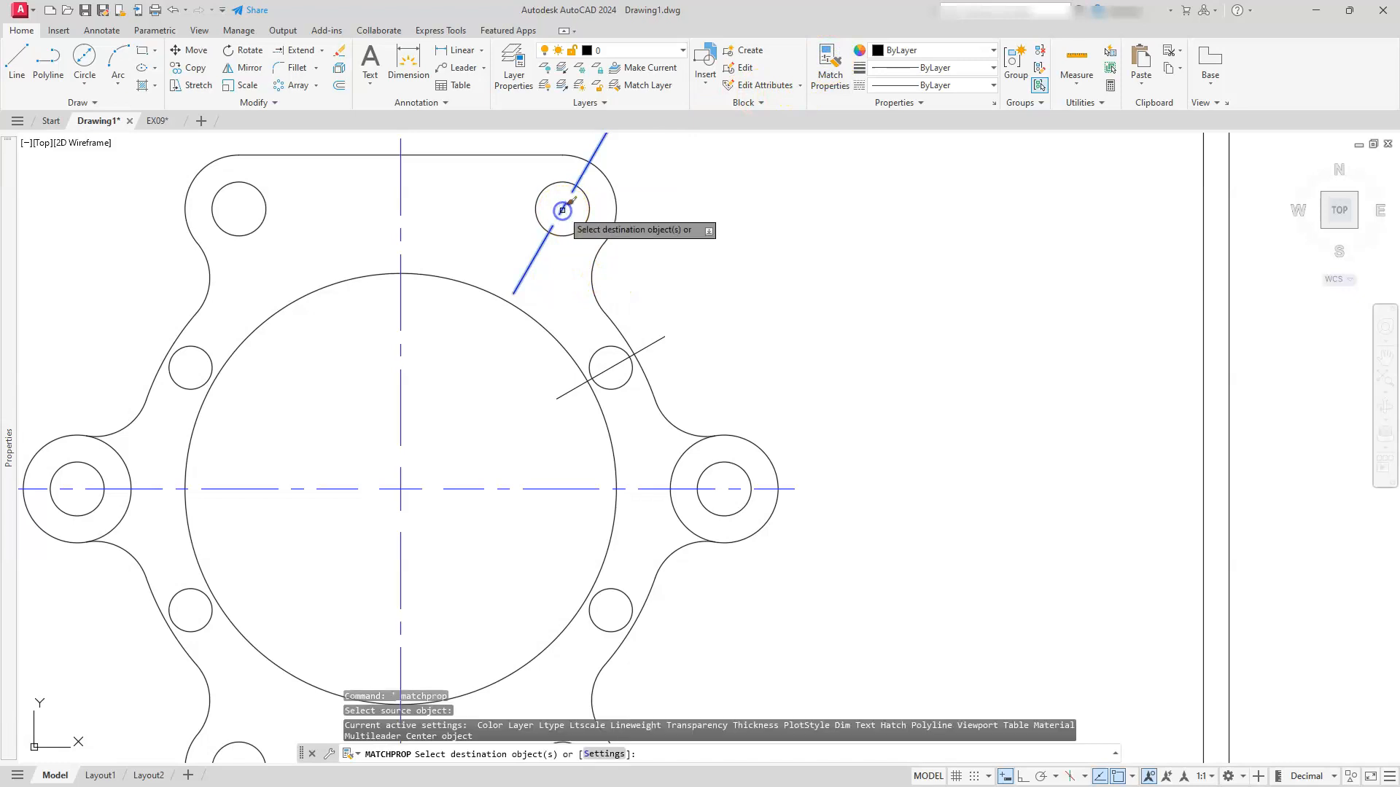
left_click(613, 368)
key("Escape")
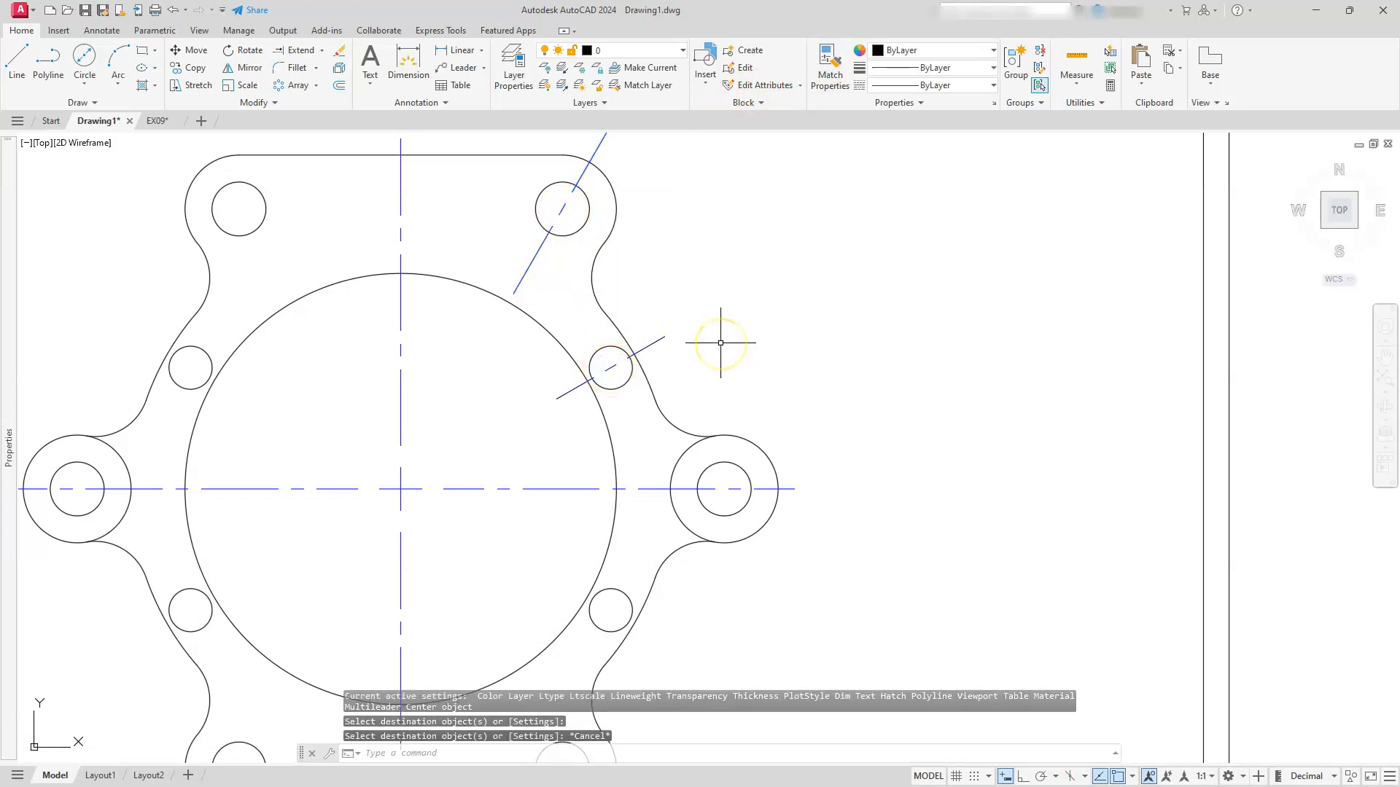
key("Escape")
key("Escape")
- Draw a circle centred on the large circle and passing through the centre of the upper-left corner hole
scroll(721, 341, "down", 3)
scroll(760, 395, "up", 1)
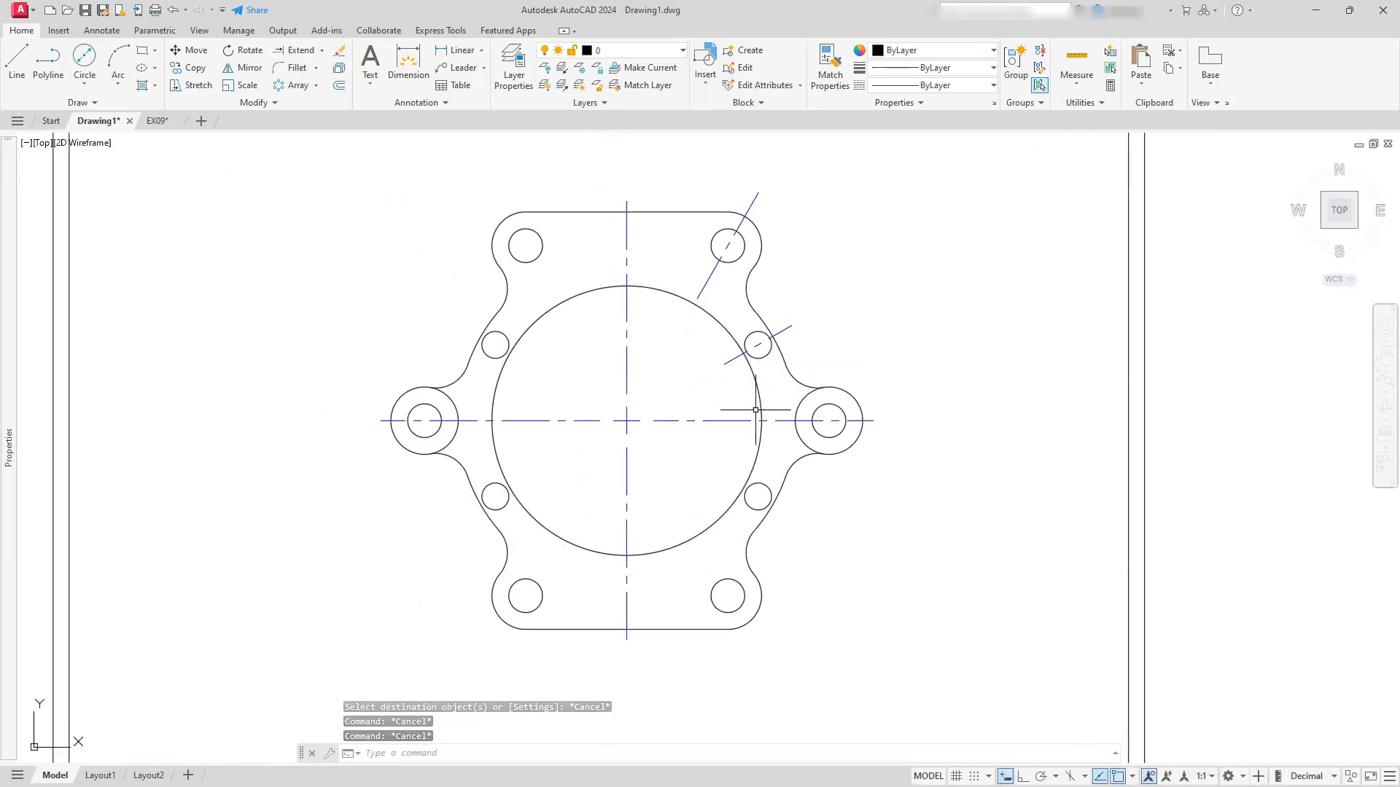
left_click(84, 87)
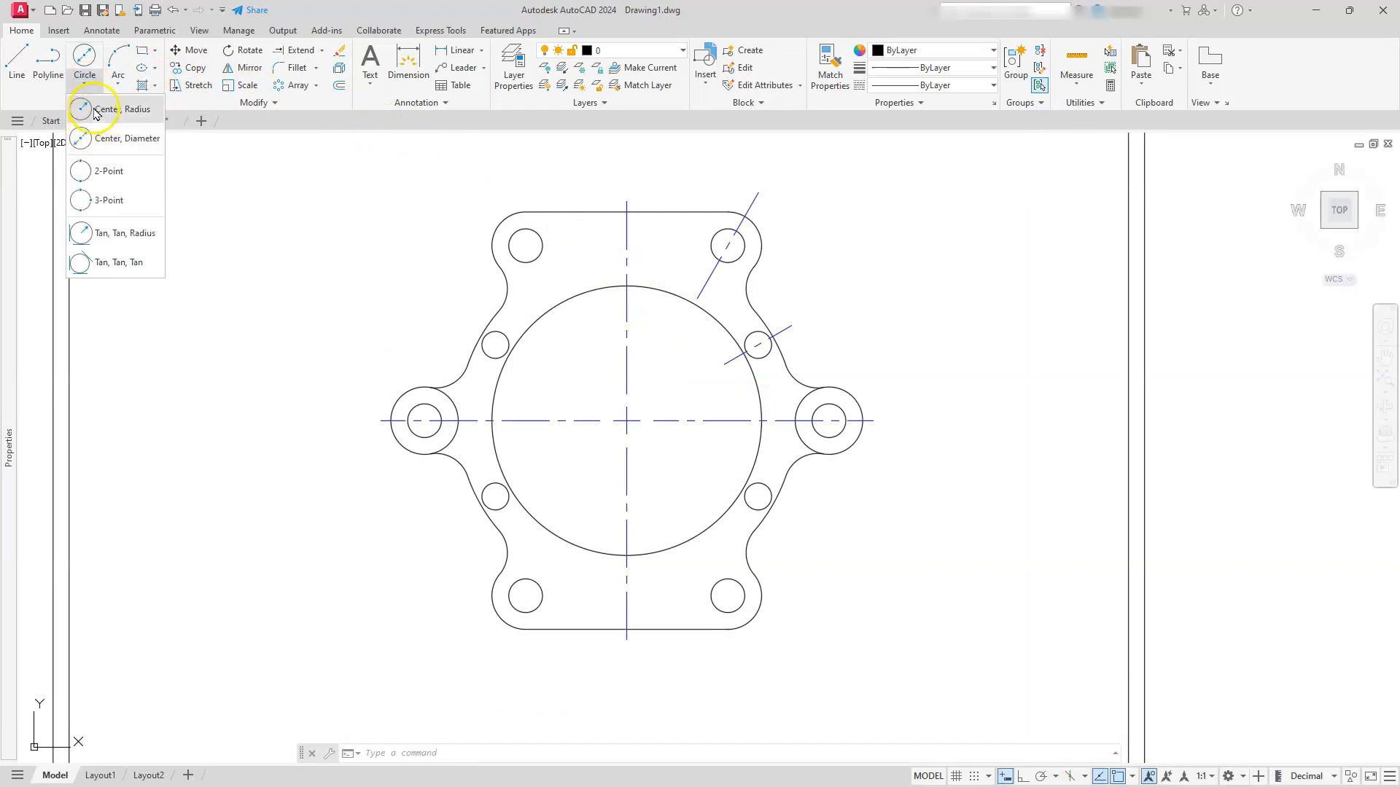
left_click(96, 113)
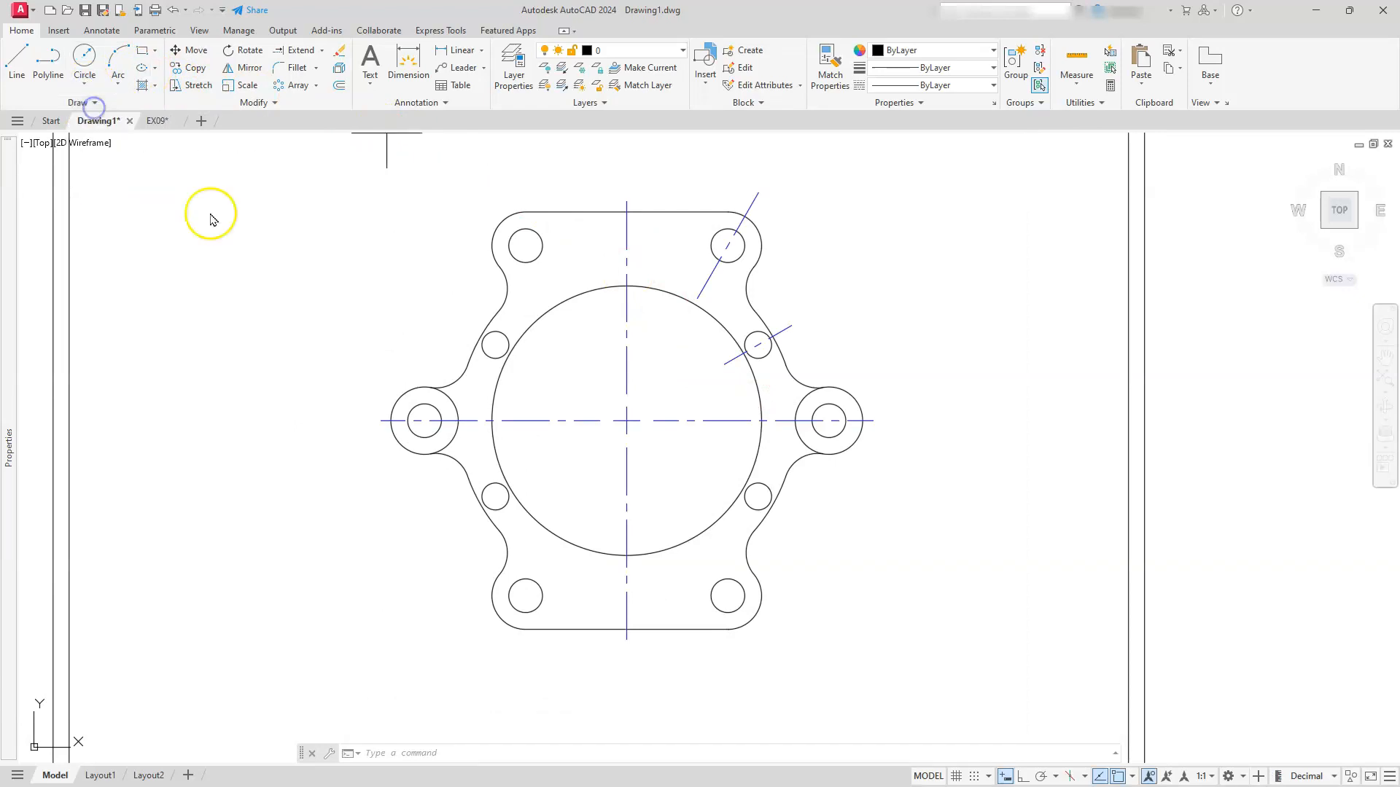
left_click(627, 421)
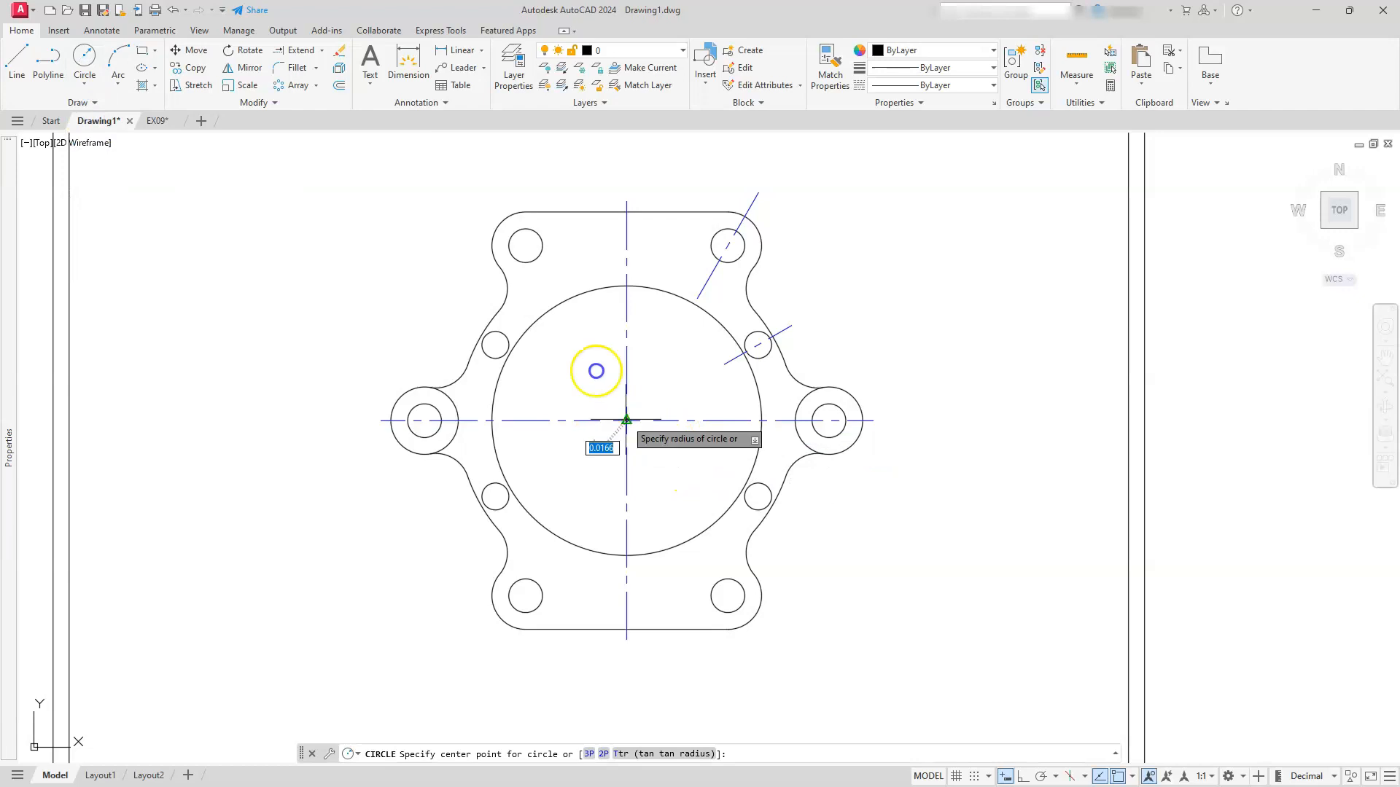
left_click(525, 244)
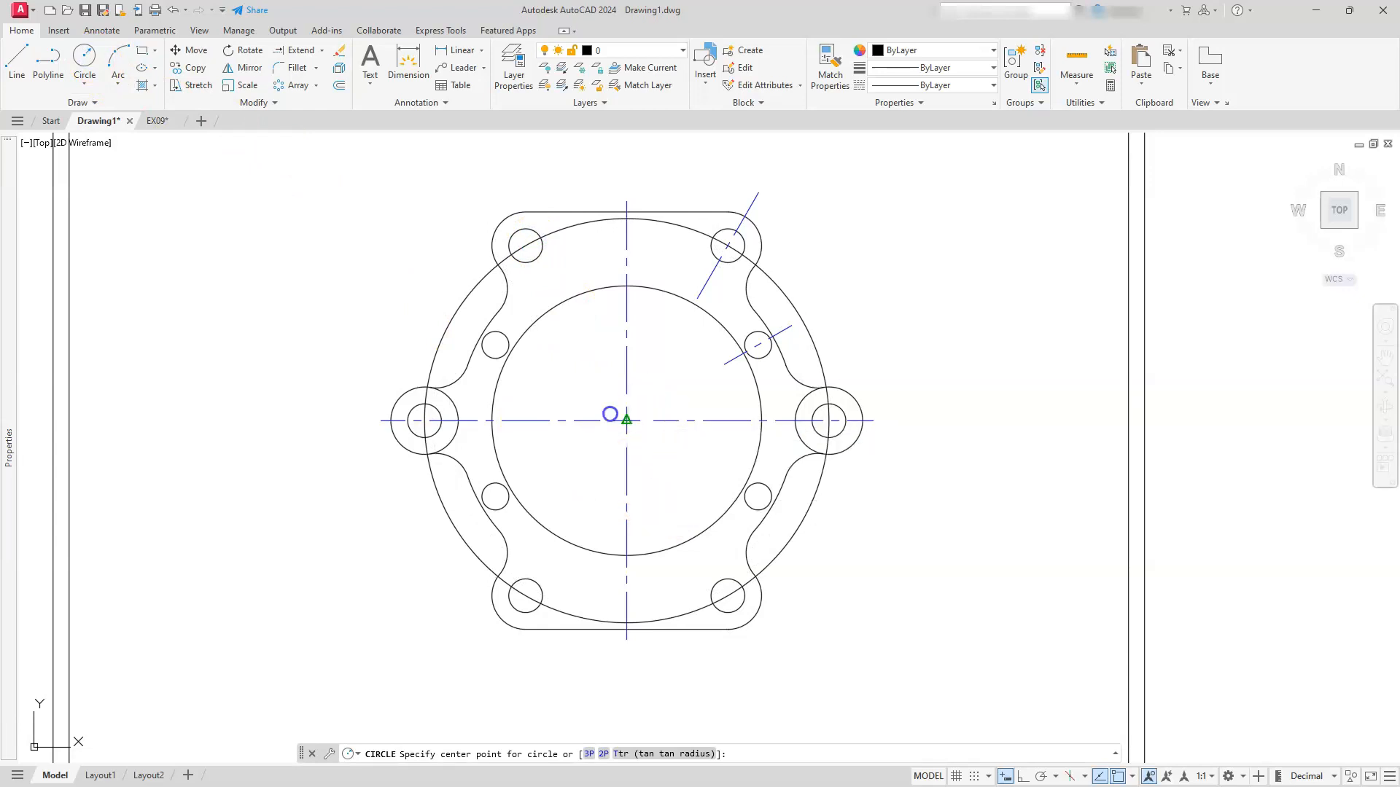
- Draw a second concentric circle from the gasket centre through the centre of the upper-left small hole
left_click(626, 421)
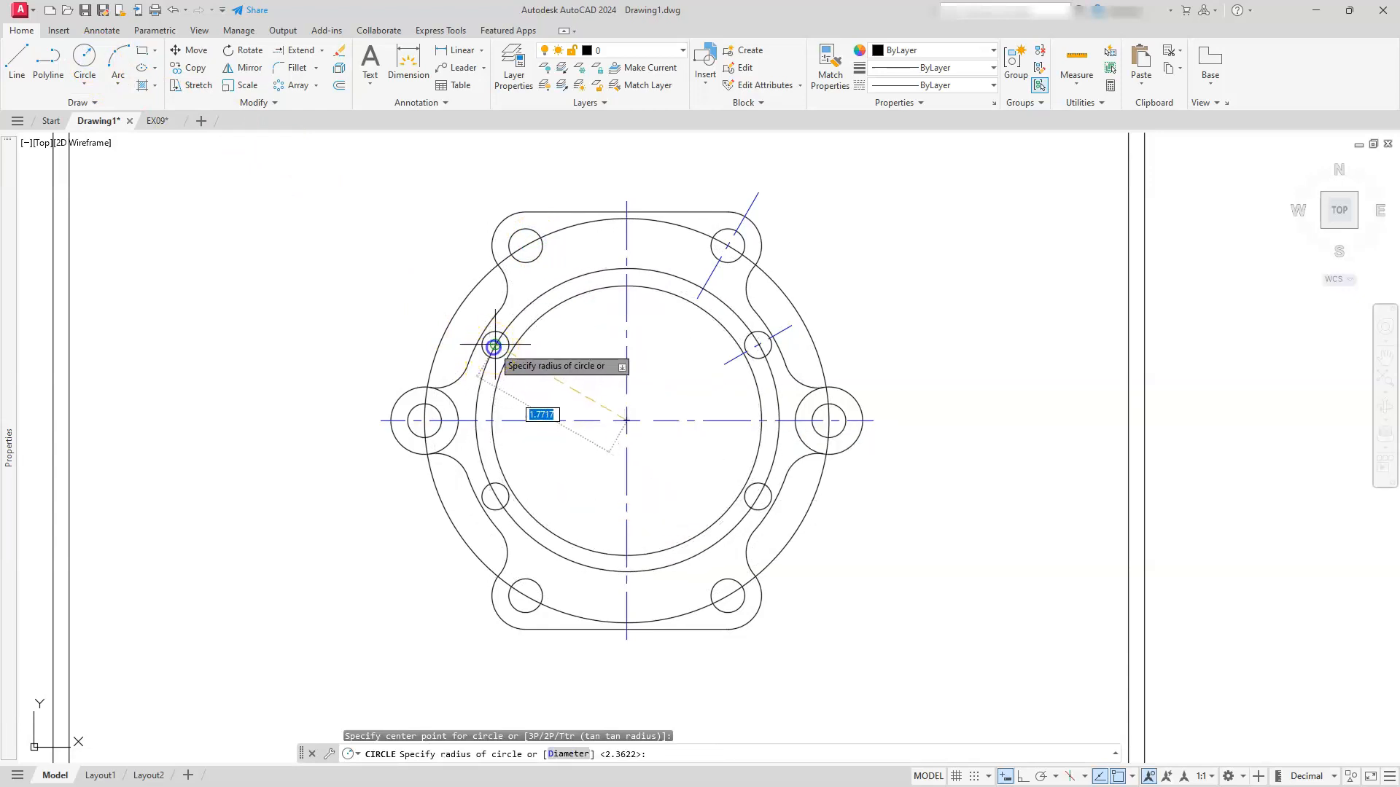
left_click(495, 345)
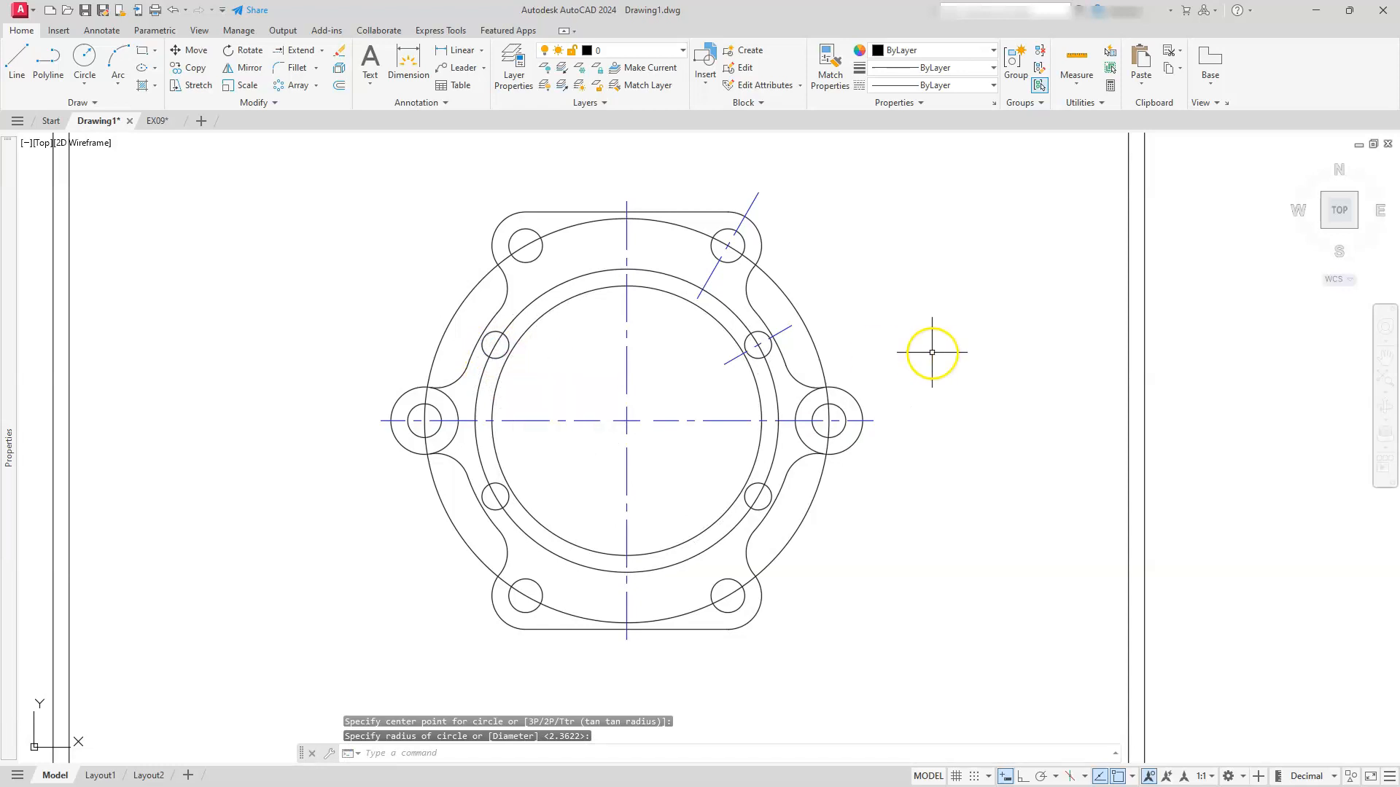
key("Escape")
key("Escape")
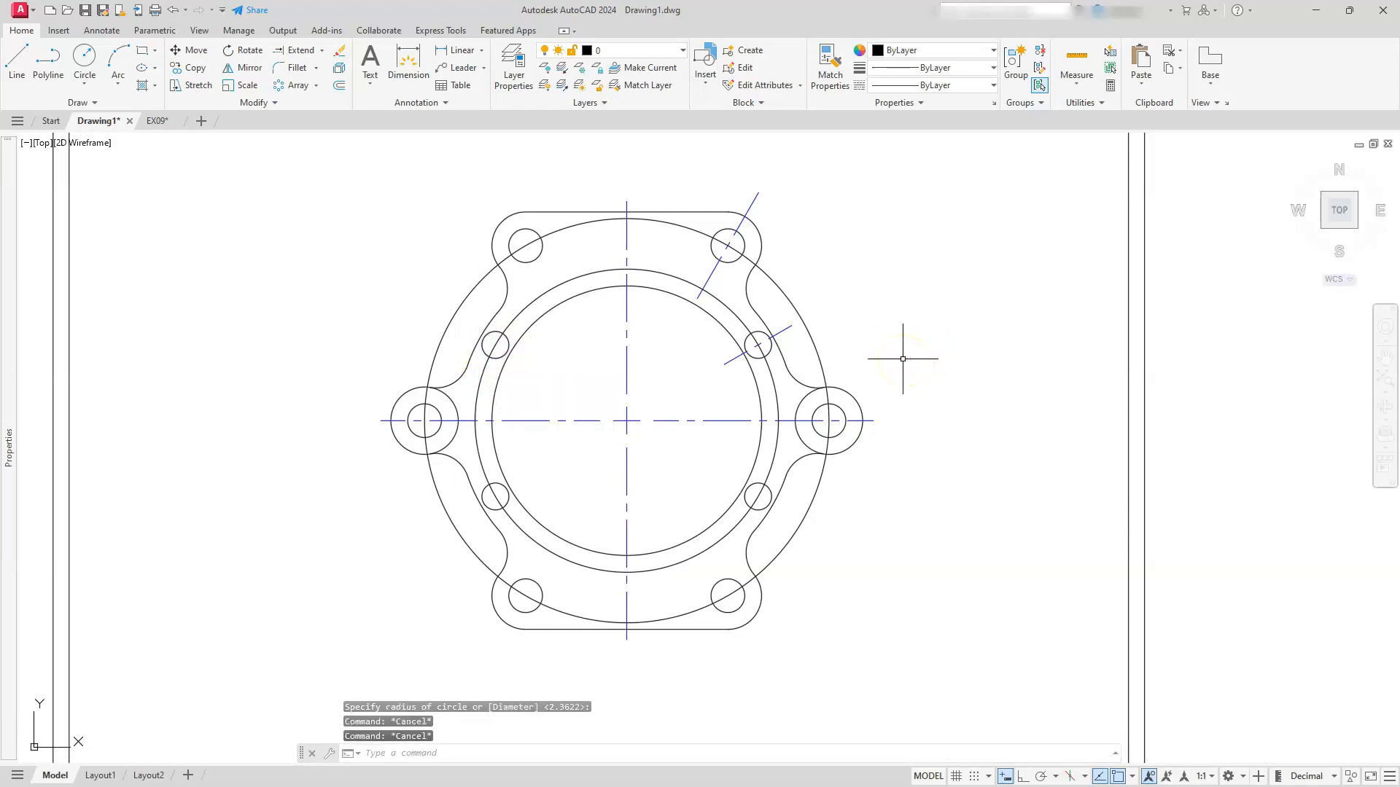
- Match both new concentric circles to the properties of the upper-right corner hole's diagonal centre line
left_click(830, 62)
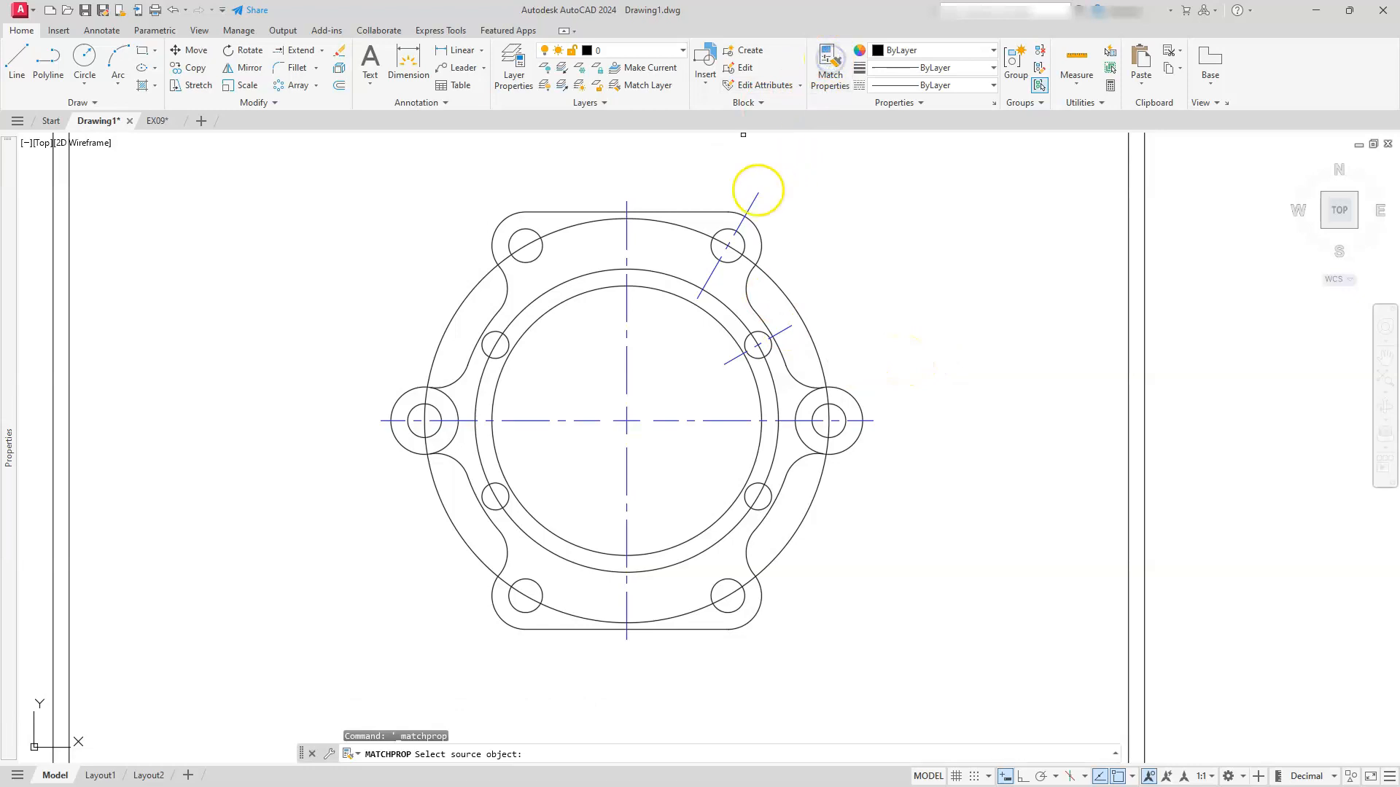
left_click(751, 209)
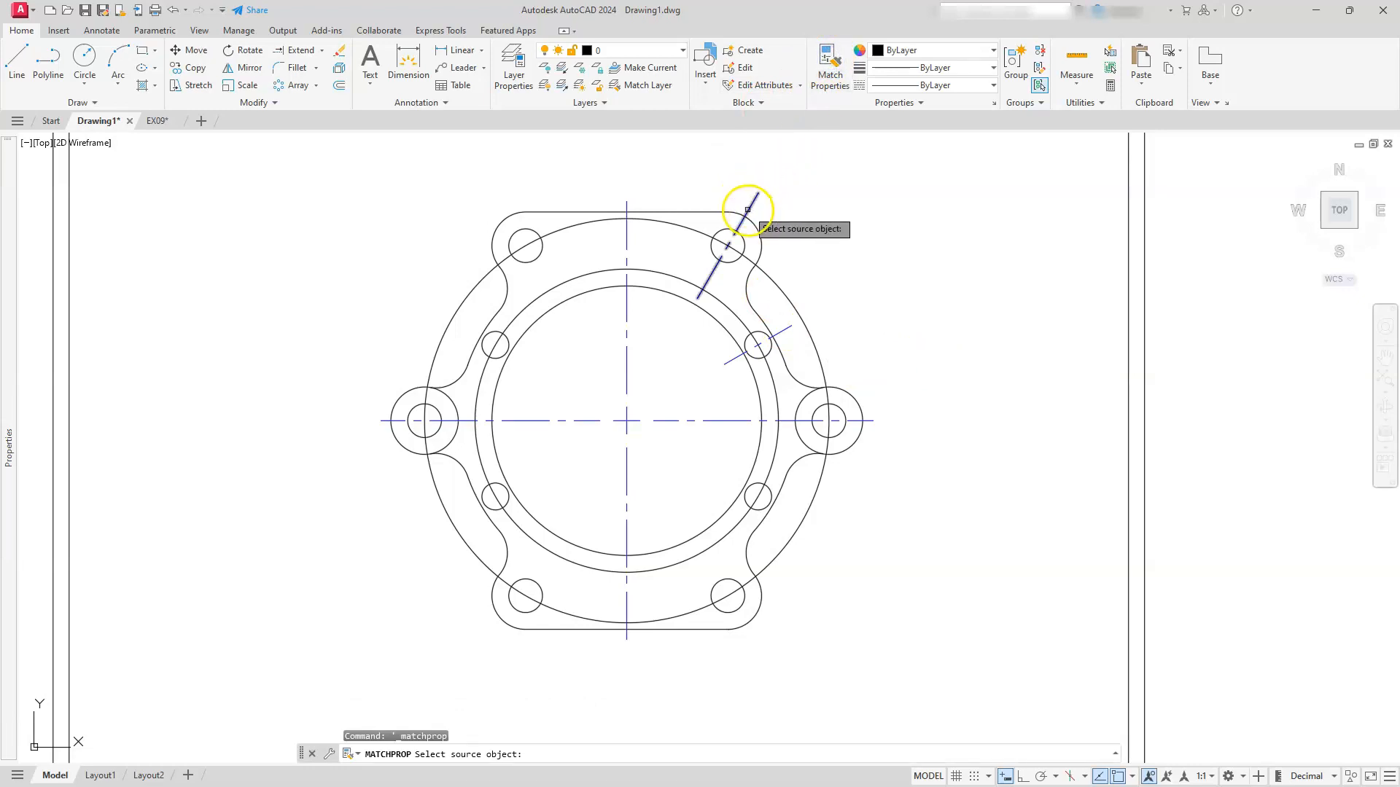
left_click(747, 209)
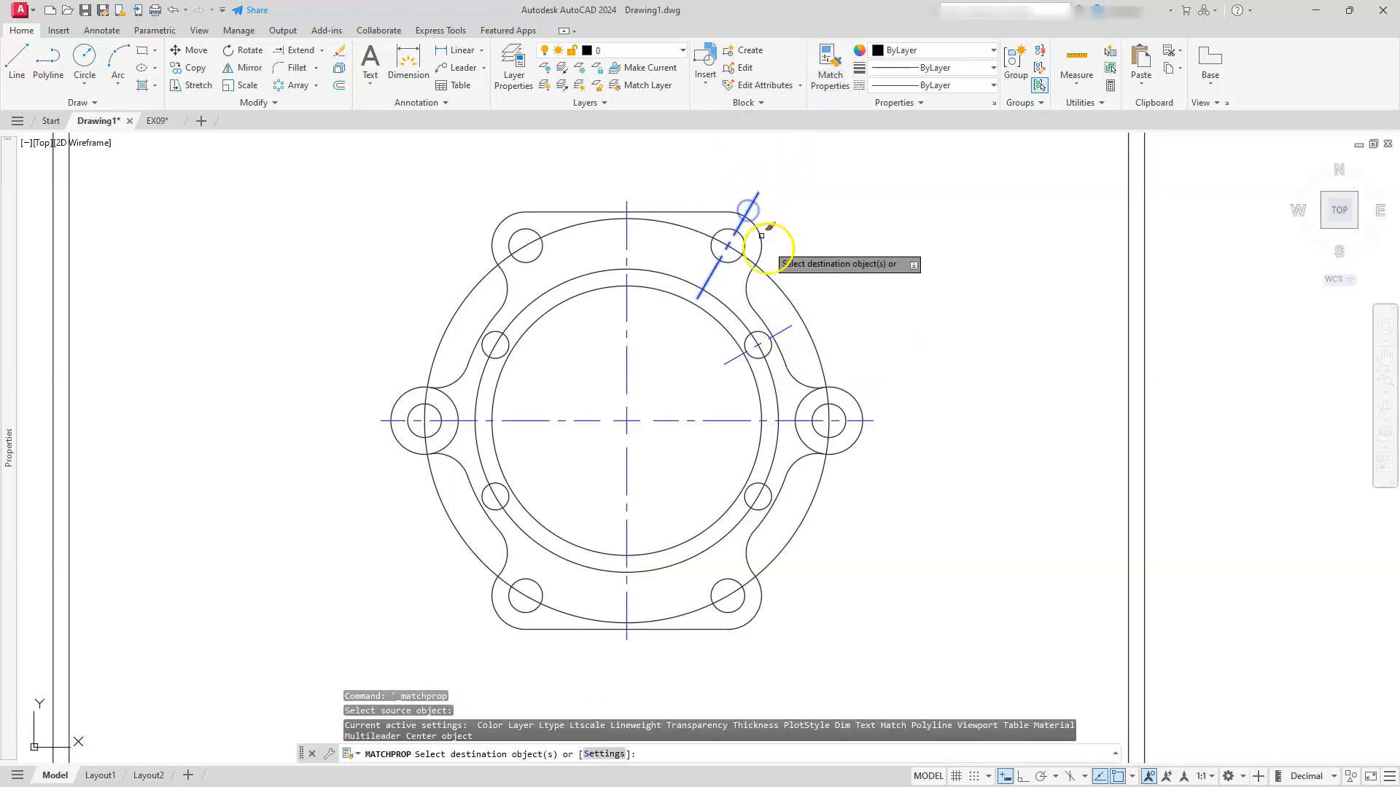
left_click(790, 303)
left_click(735, 318)
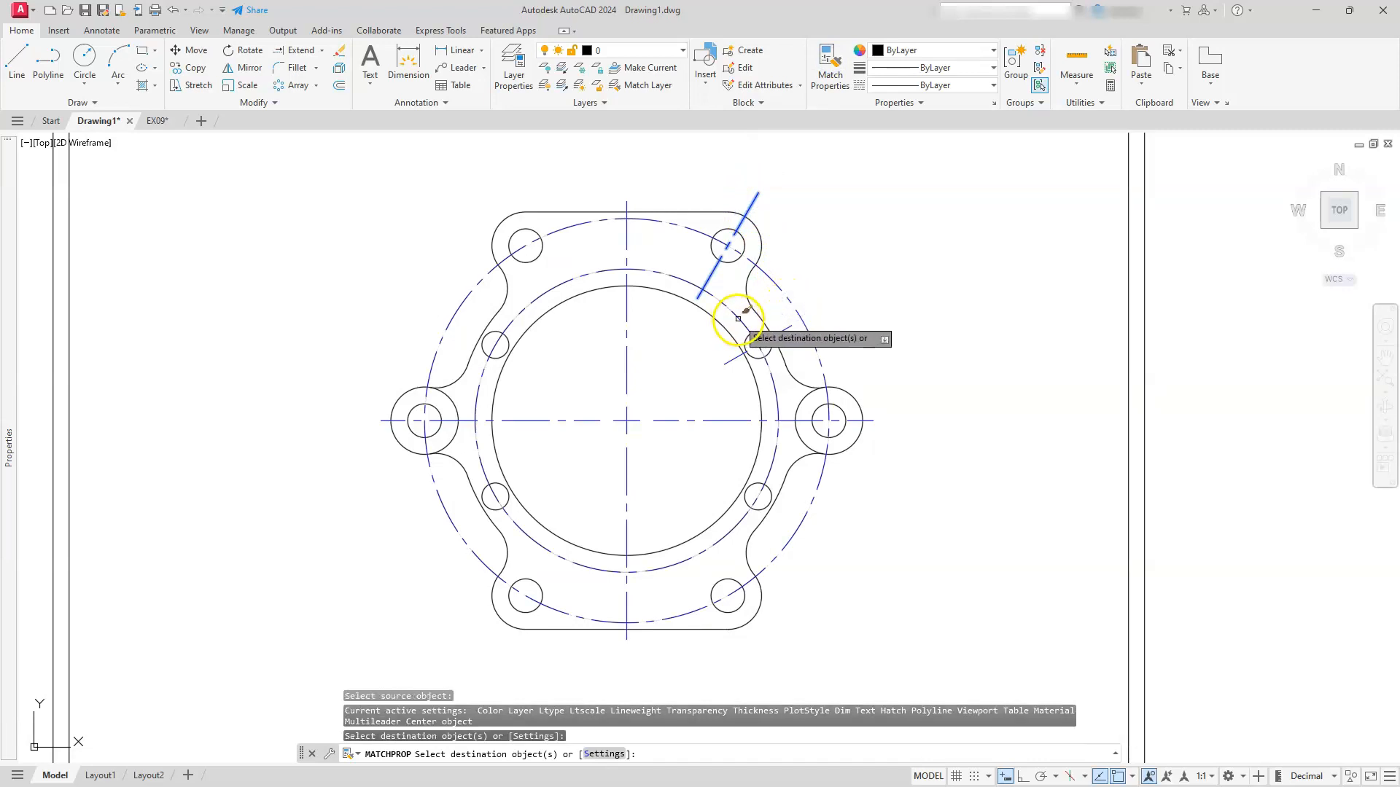
key("Escape")
key("Escape")
key("Escape")
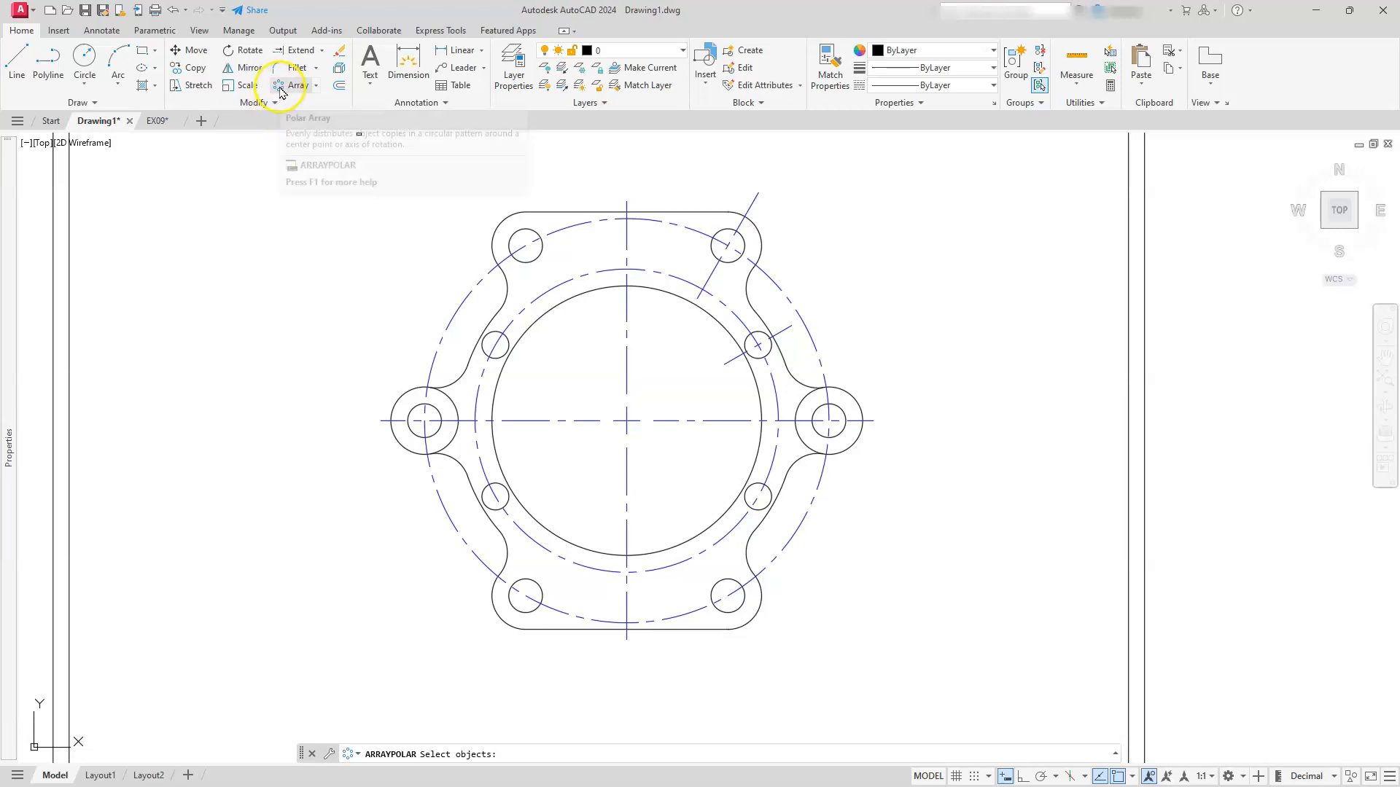
- Polar-array the upper-right corner hole's and small hole's diagonal centre lines around the gasket centre, with 6 items filling 360 degrees
left_click(714, 271)
left_click(734, 357)
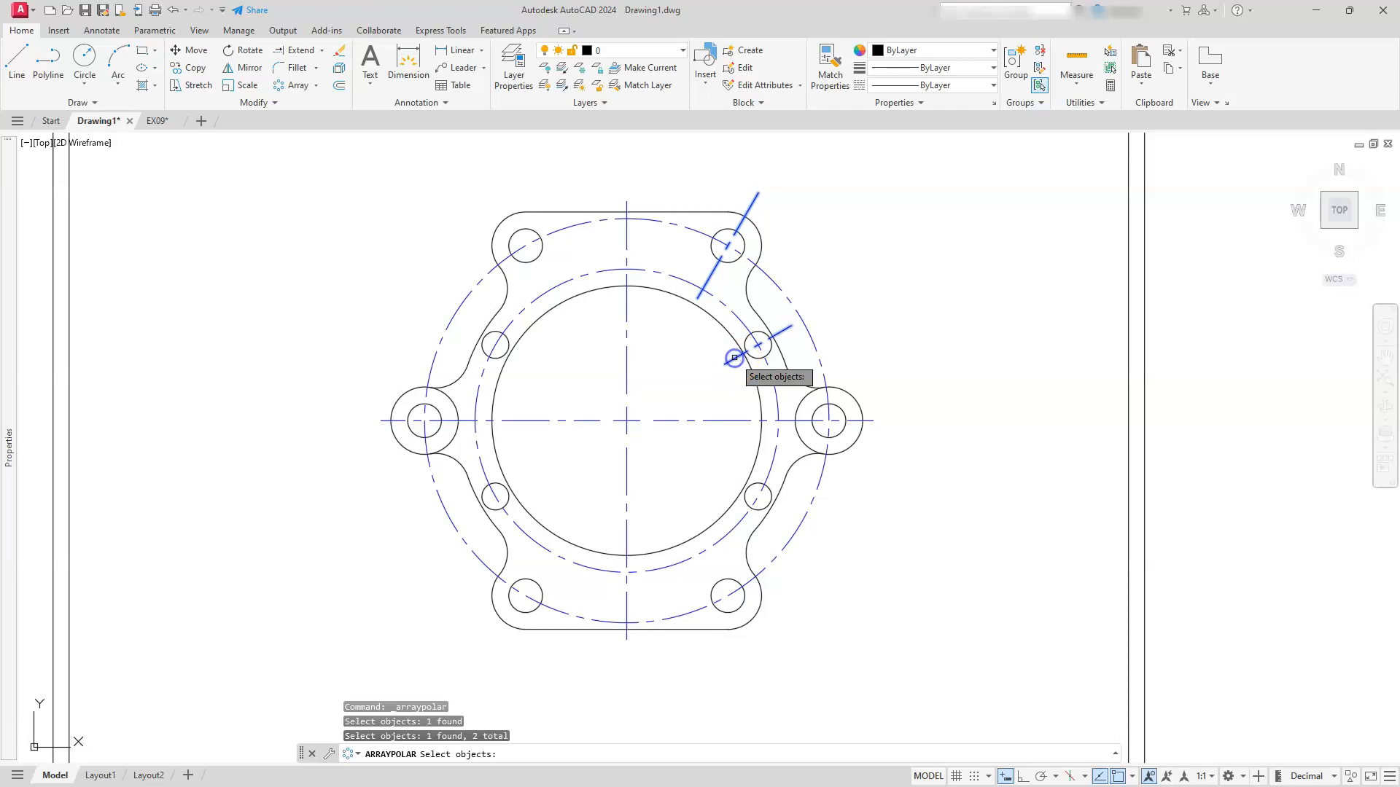
key("Return")
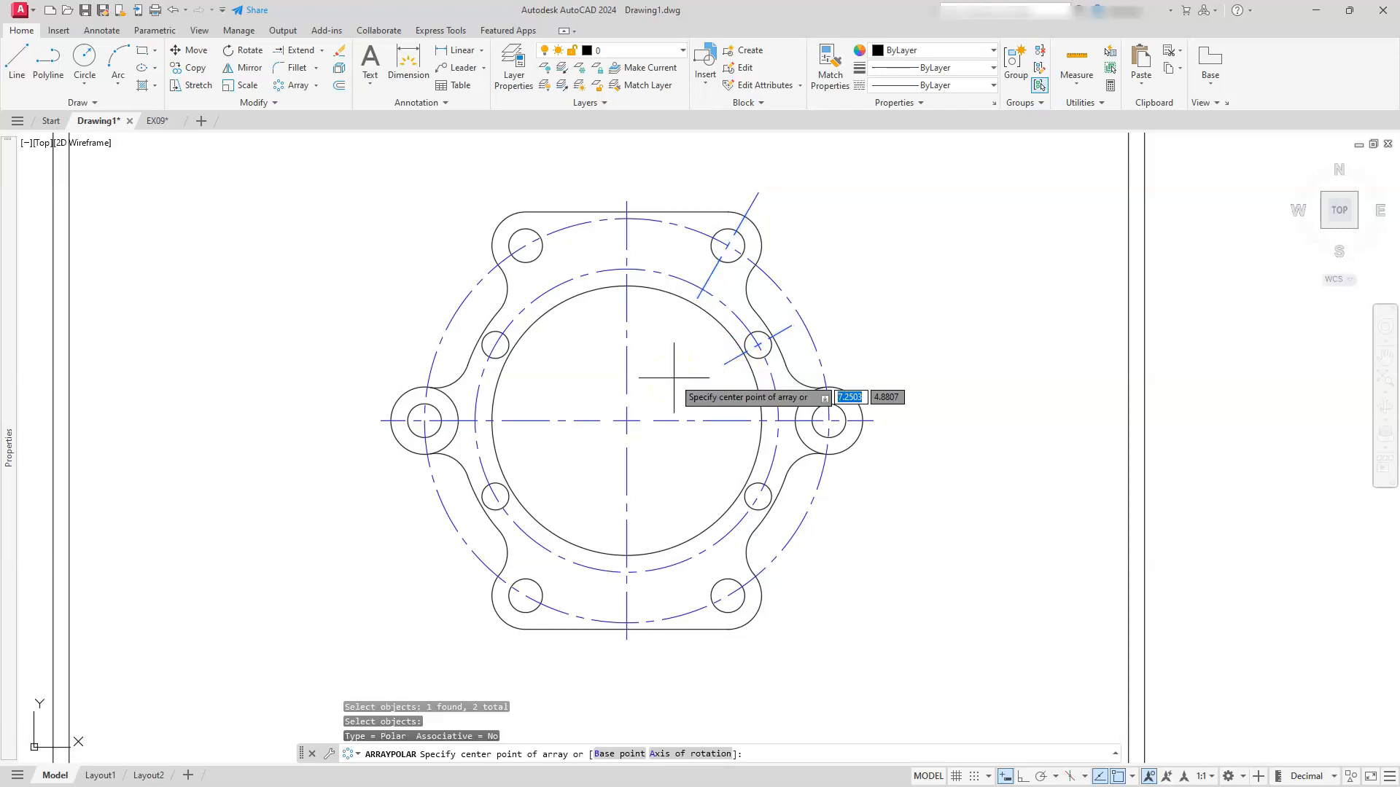
left_click(626, 420)
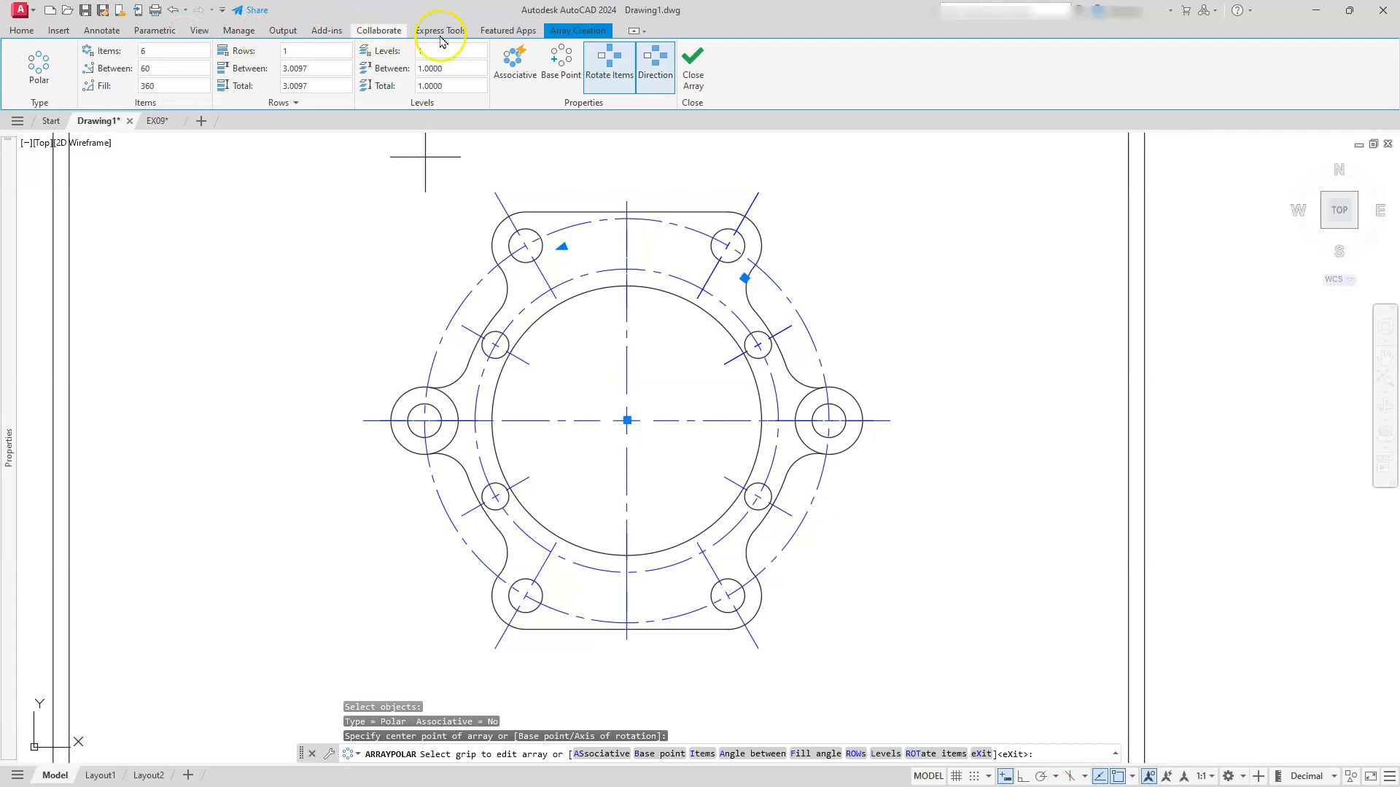
left_click(694, 76)
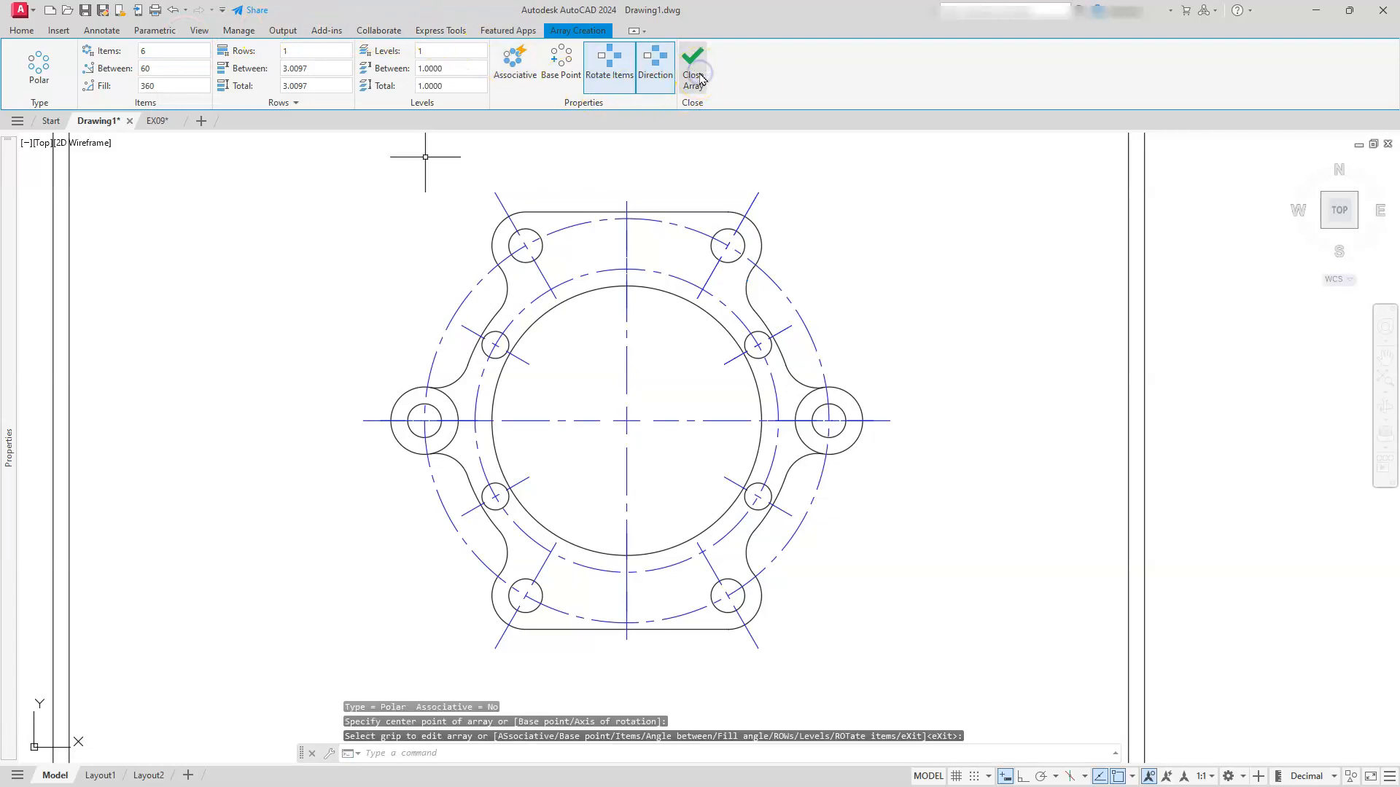
key("Escape")
key("Escape")
key("Escape")
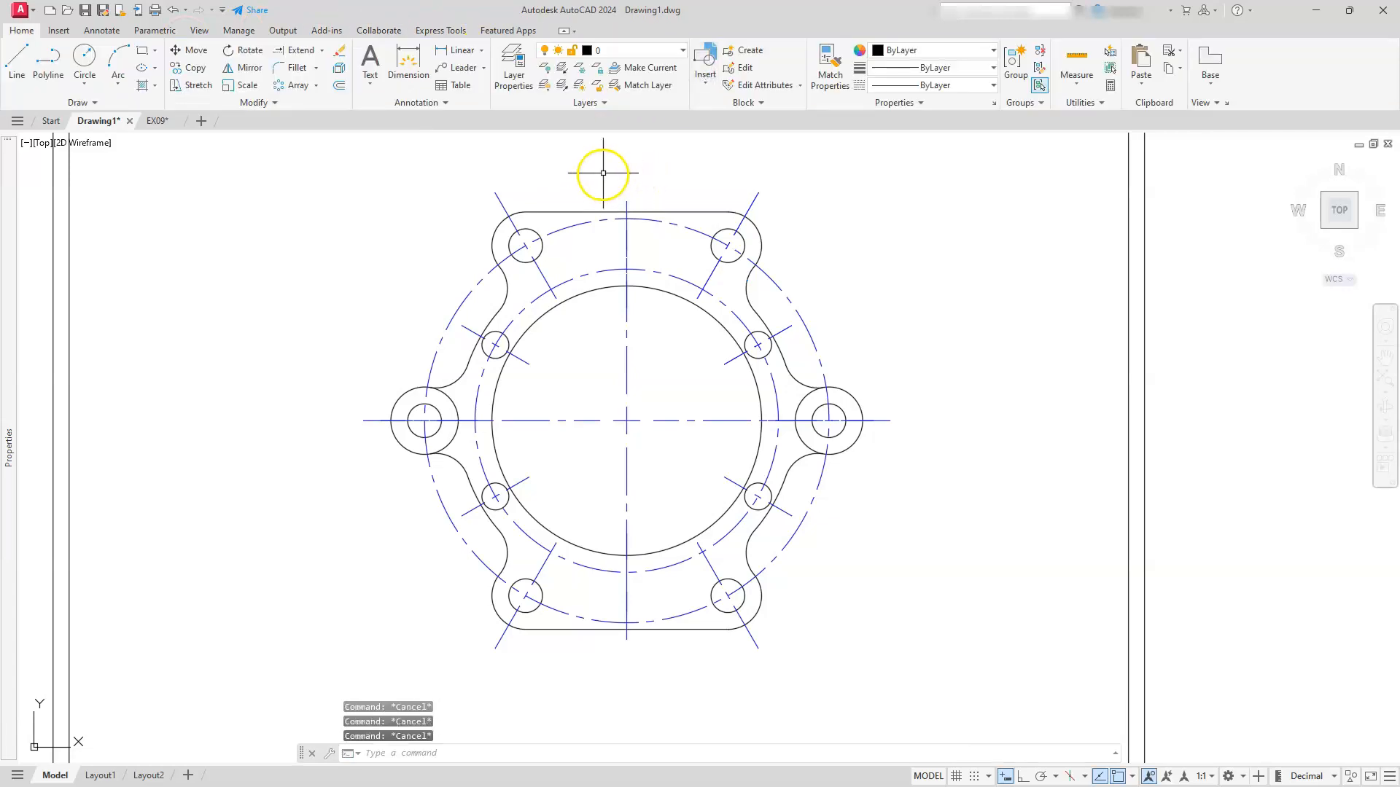
- Try to erase the surplus arrayed lines on the vertical and horizontal axes with windows that enclose the side lug holes, and undo the erasure
left_click(604, 168)
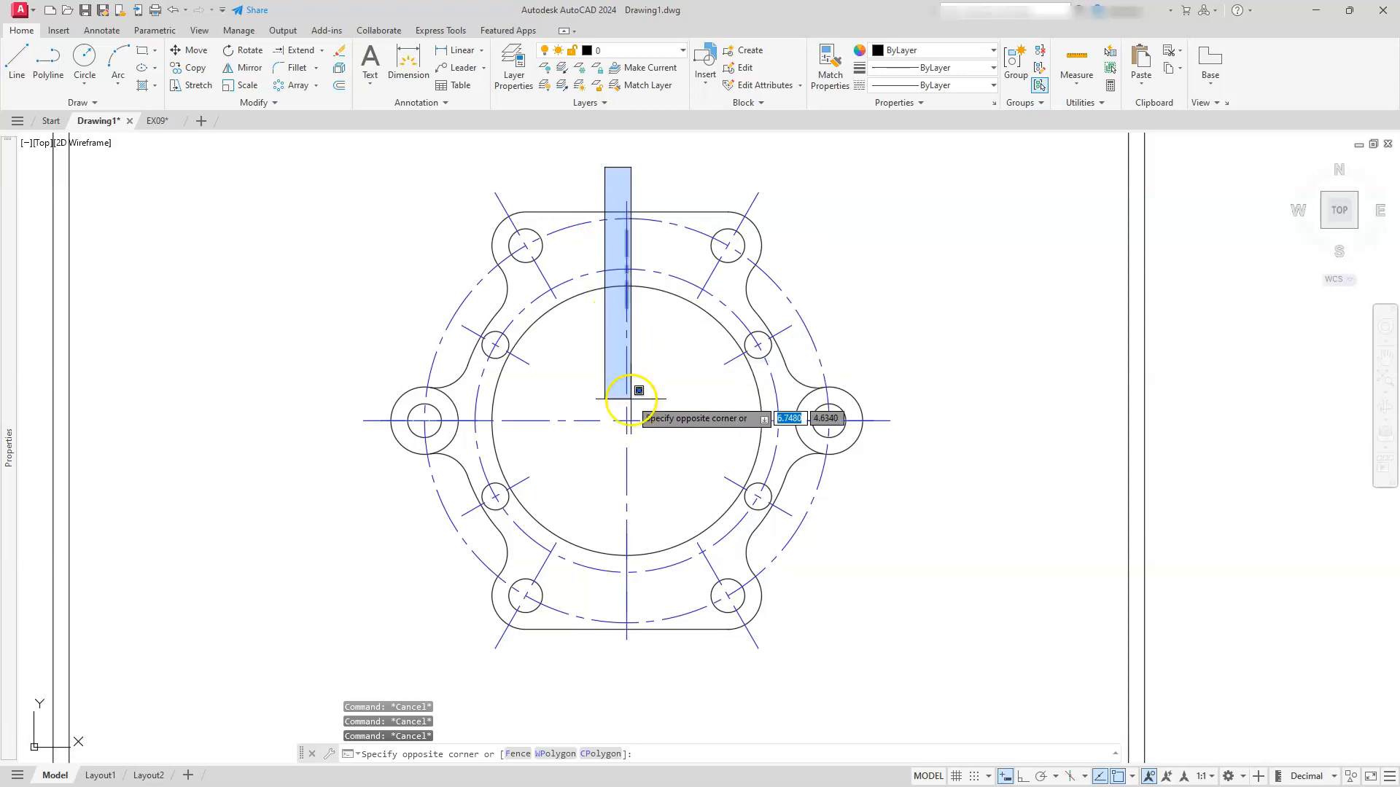
left_click(639, 343)
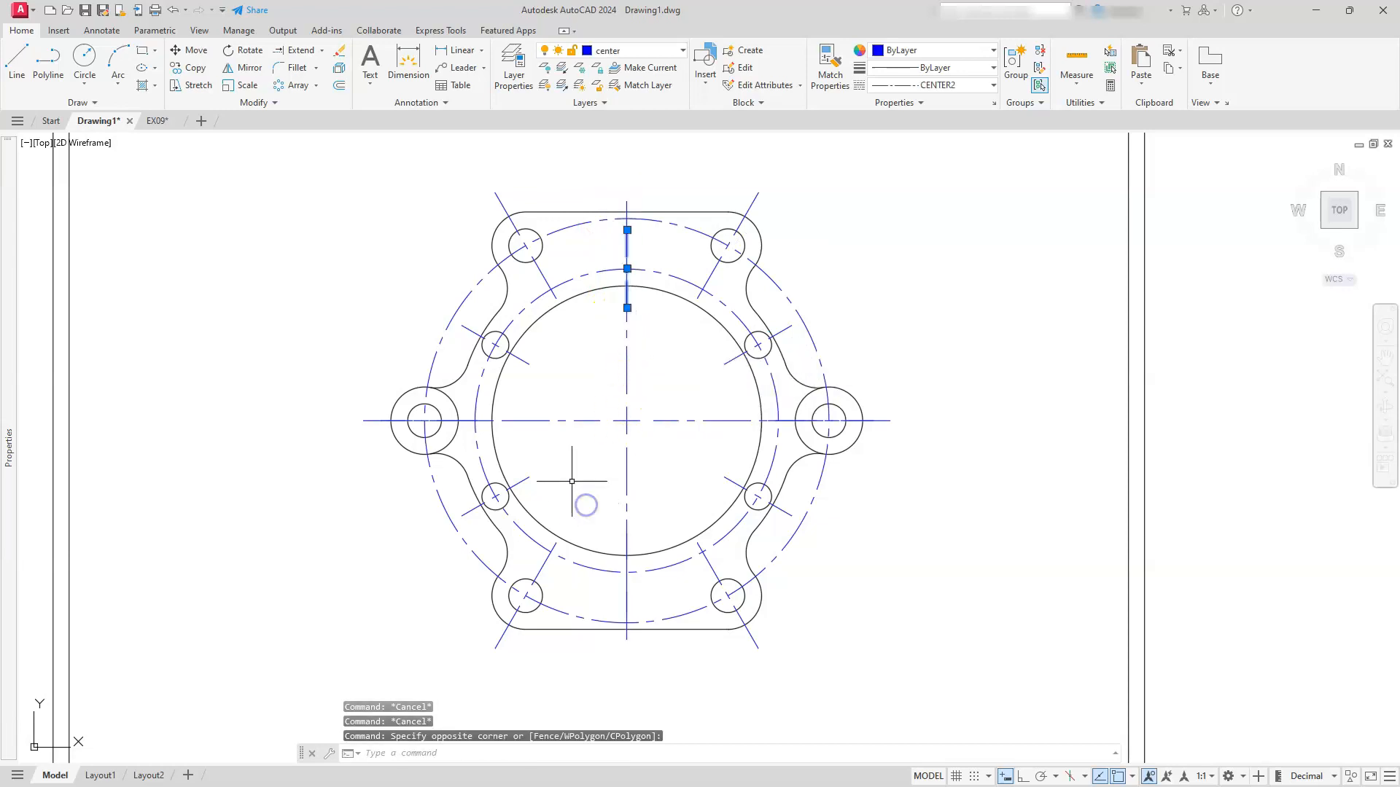
left_click(592, 519)
left_click(653, 667)
left_click(366, 315)
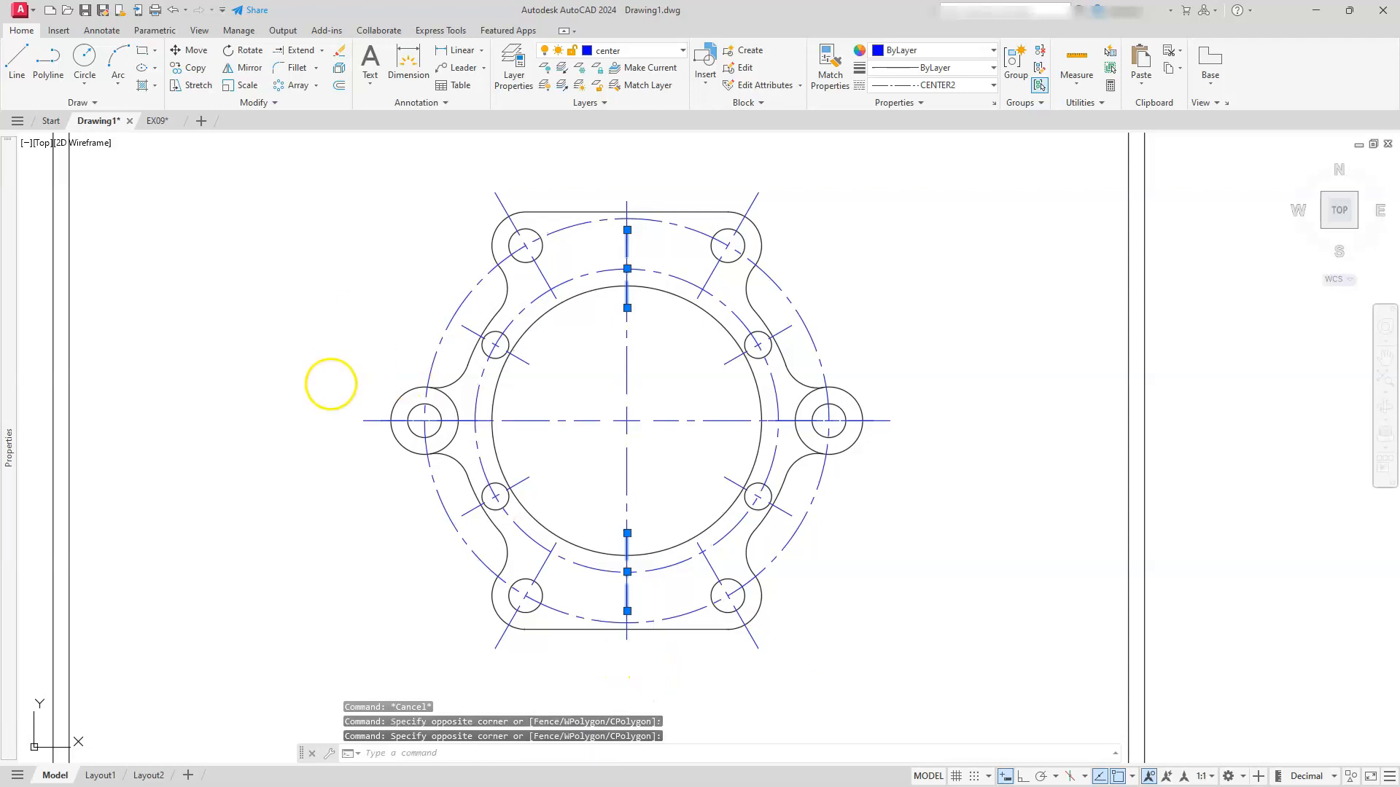
left_click(331, 383)
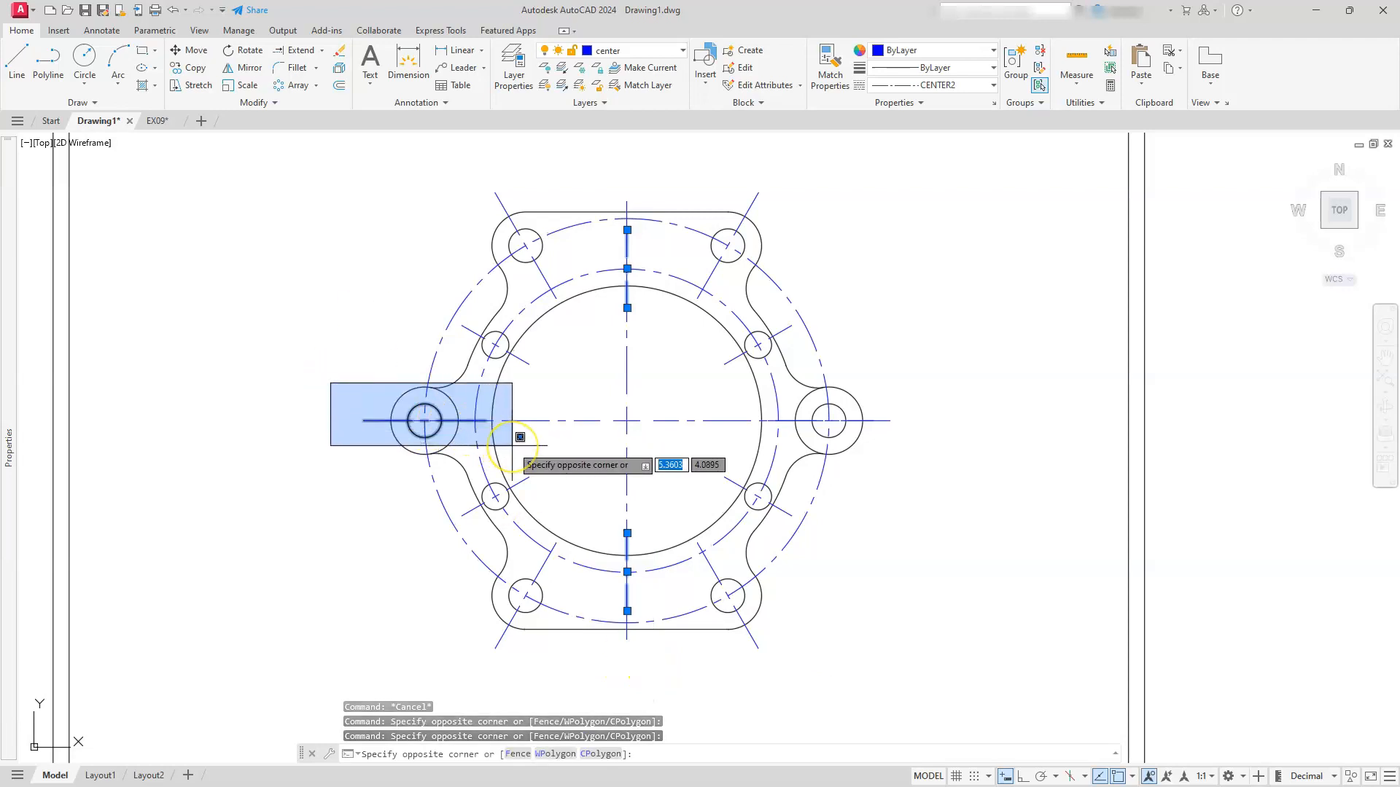
left_click(521, 438)
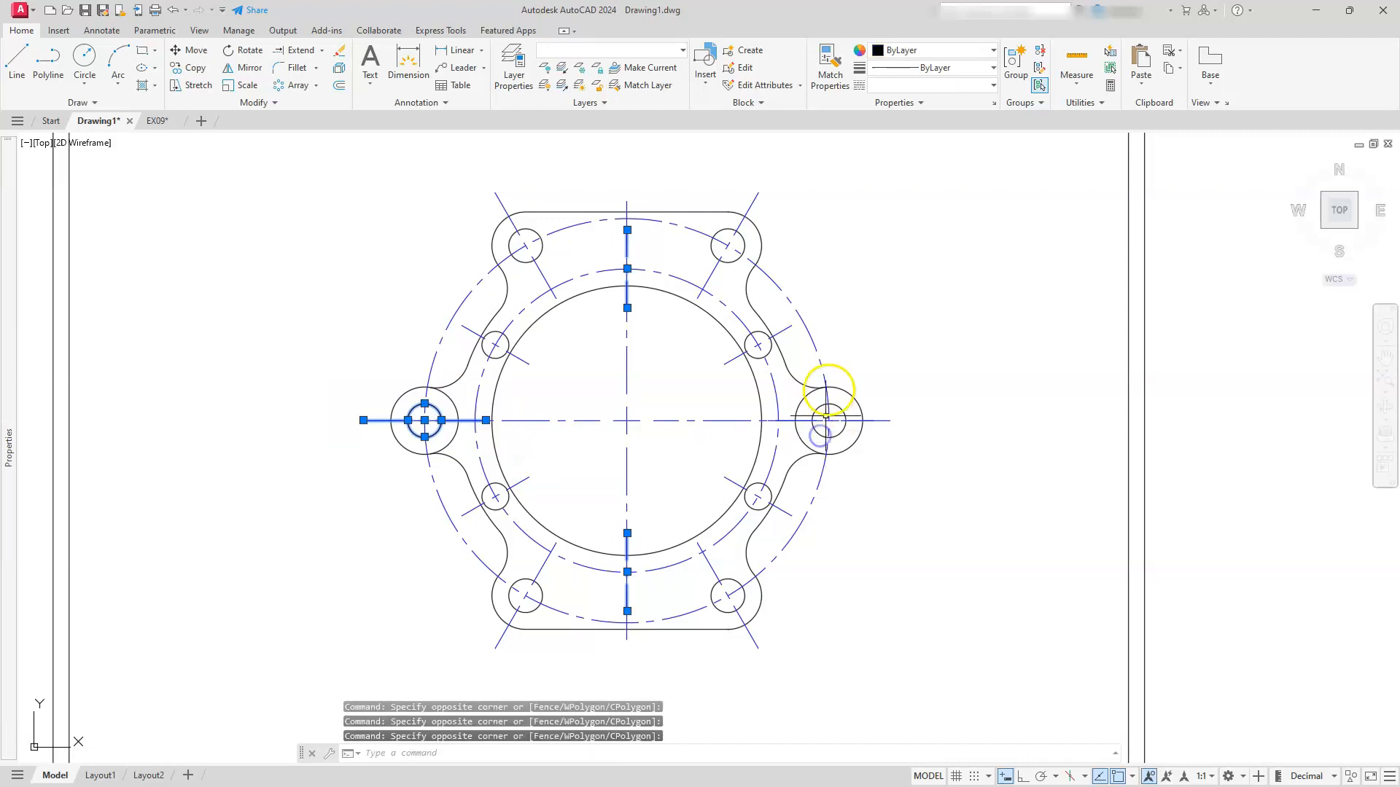
left_click(733, 394)
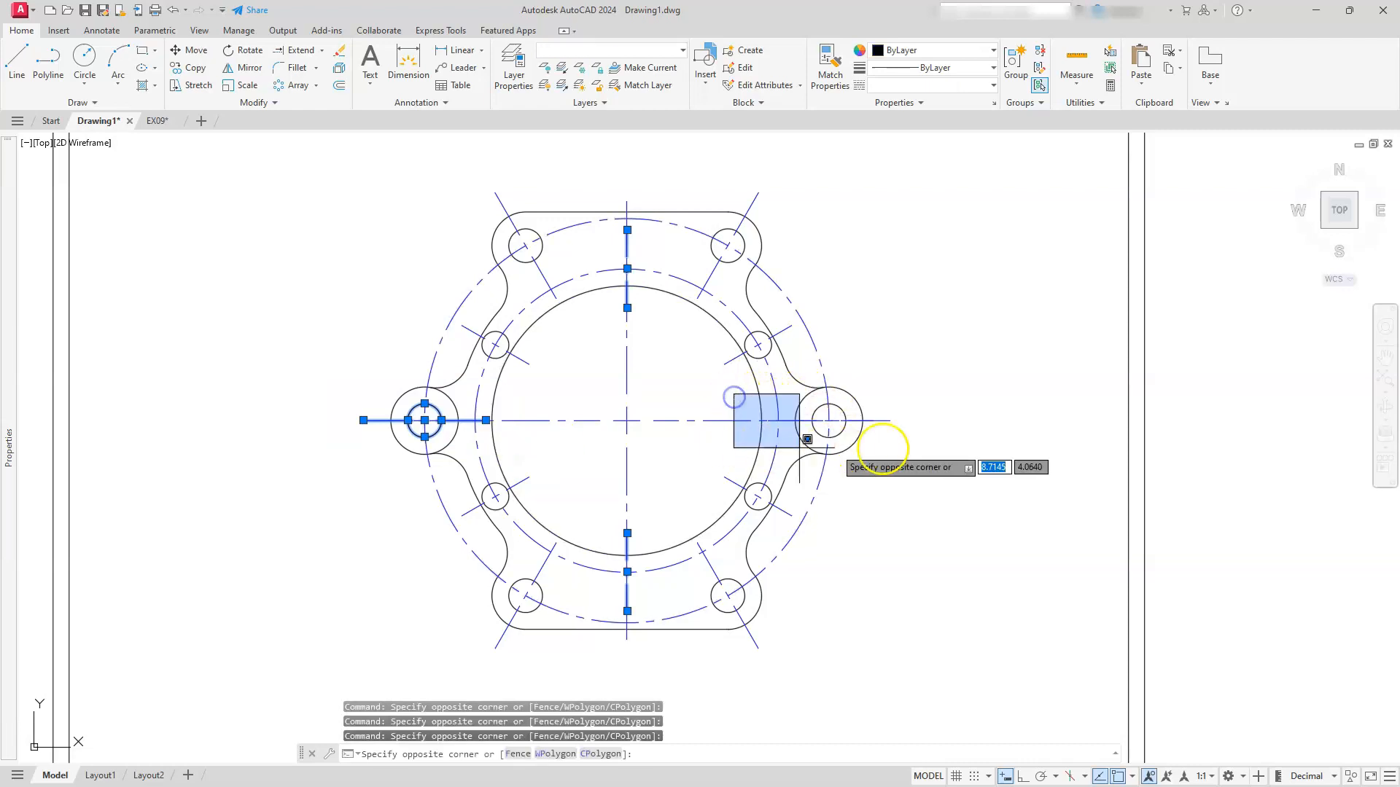
left_click(966, 439)
key("Delete")
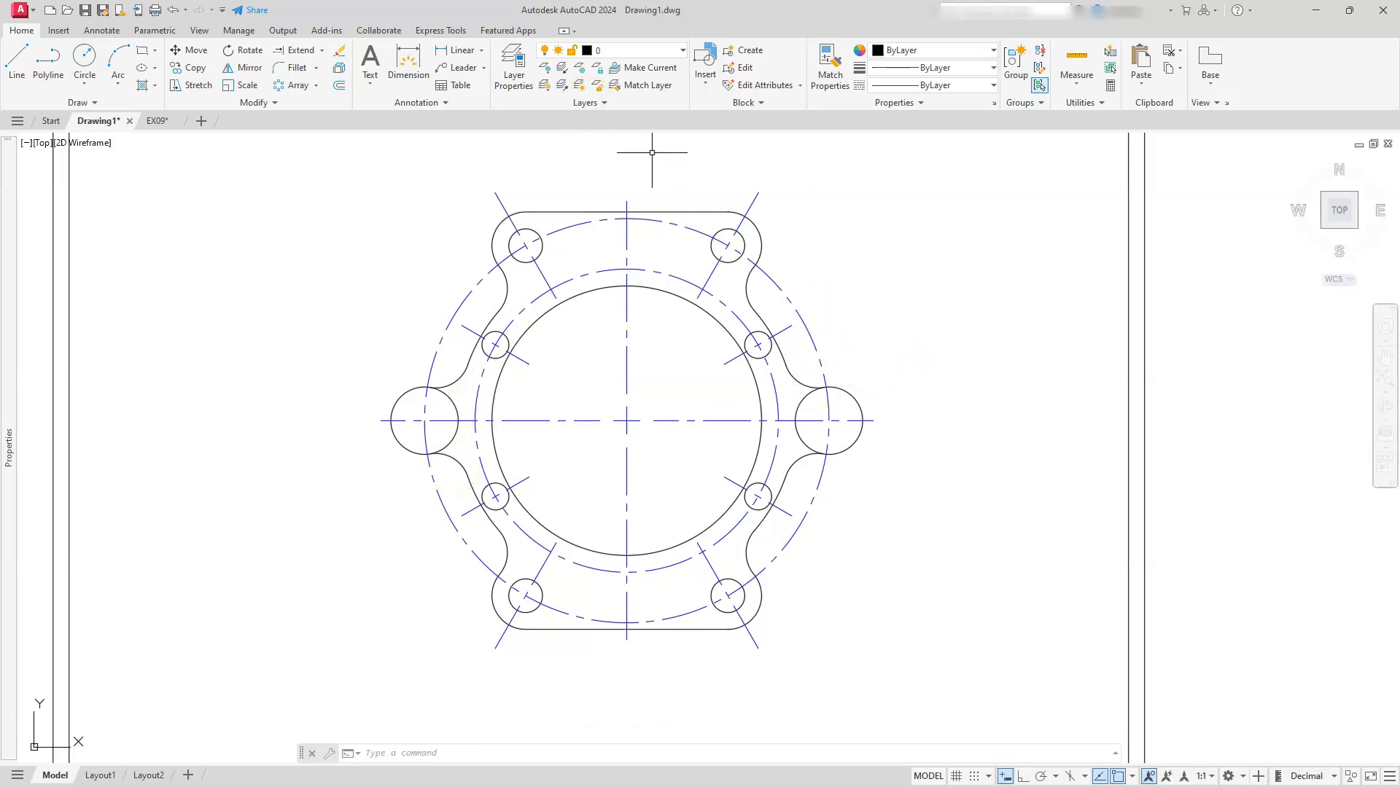
left_click(172, 10)
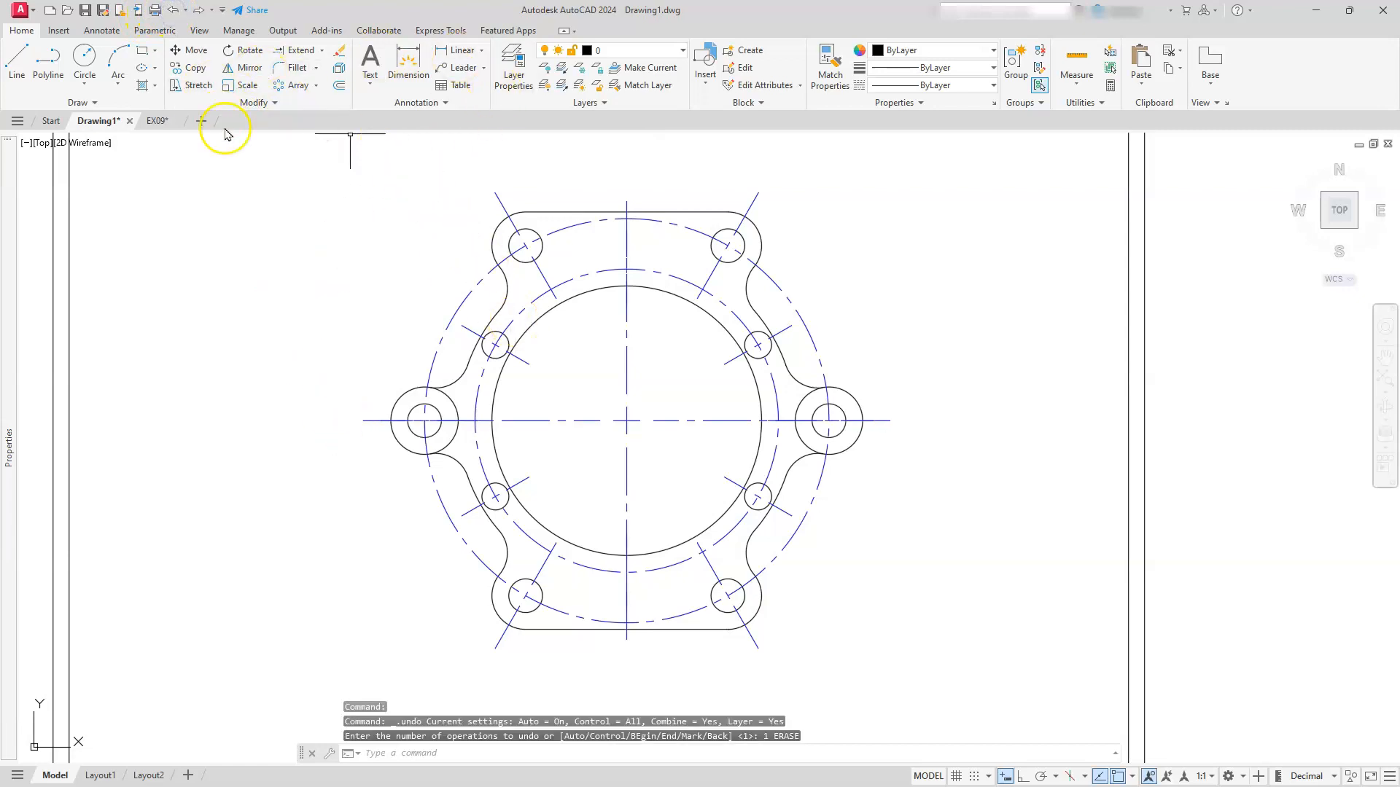
- Erase only the four surplus arrayed lines overlapping the vertical and horizontal centre lines, keeping the side lug holes
left_click(596, 172)
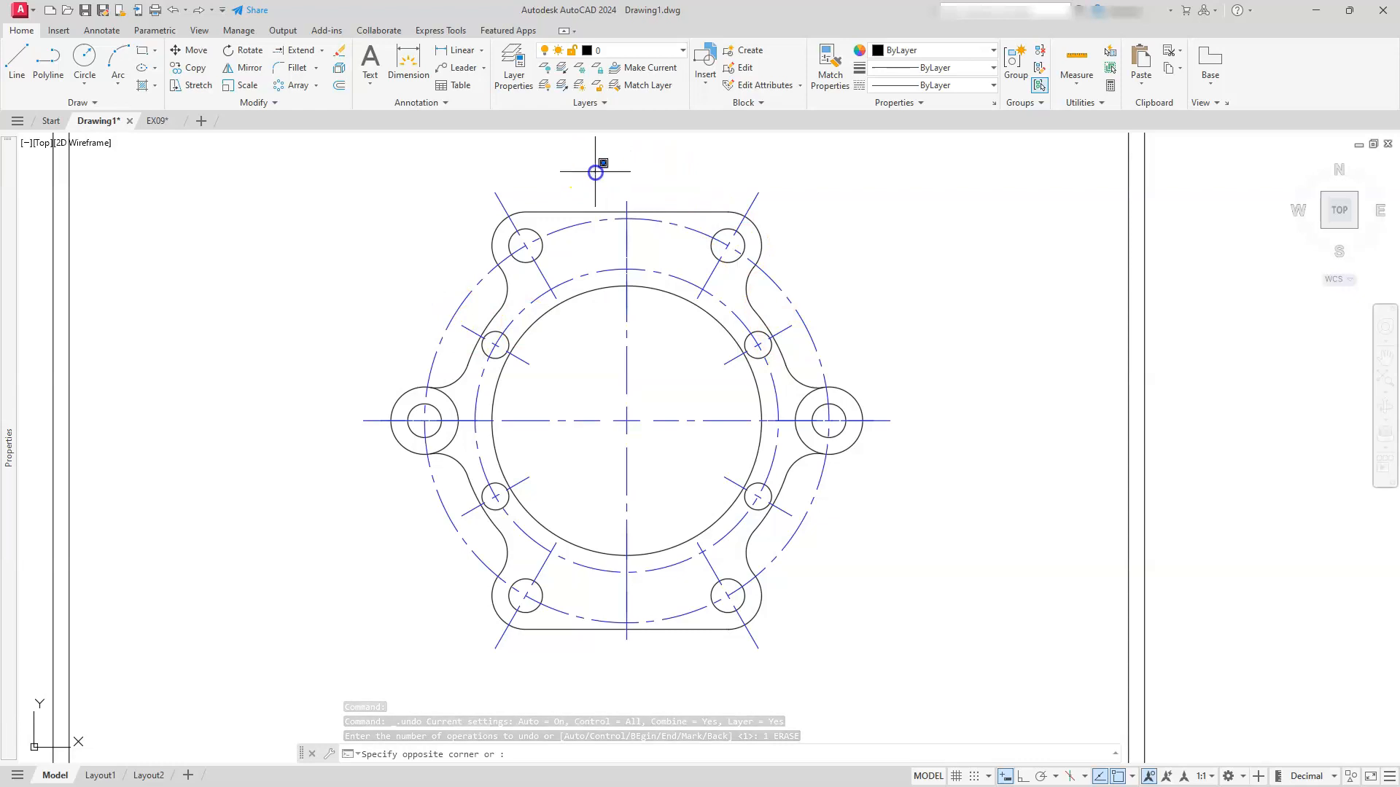
left_click(653, 394)
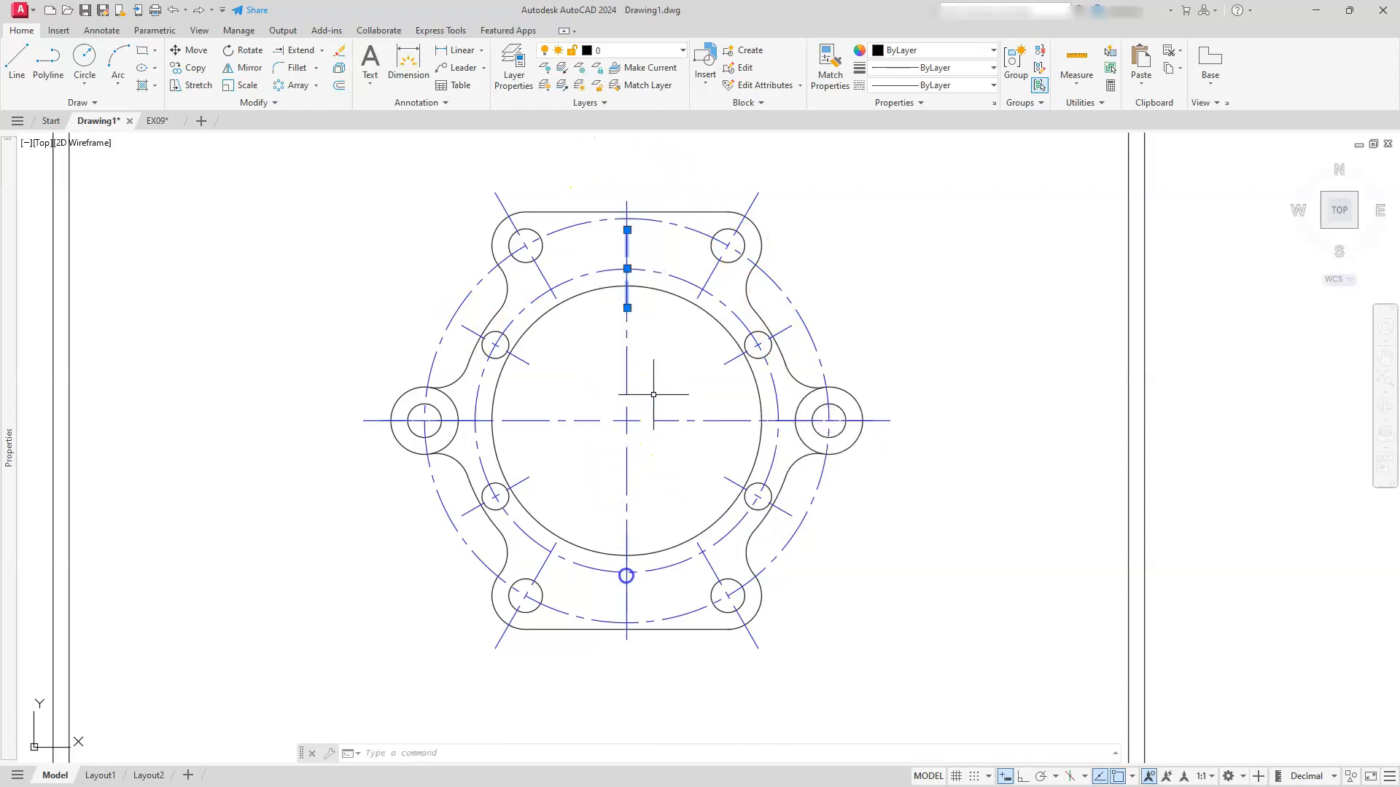
left_click(615, 511)
left_click(642, 669)
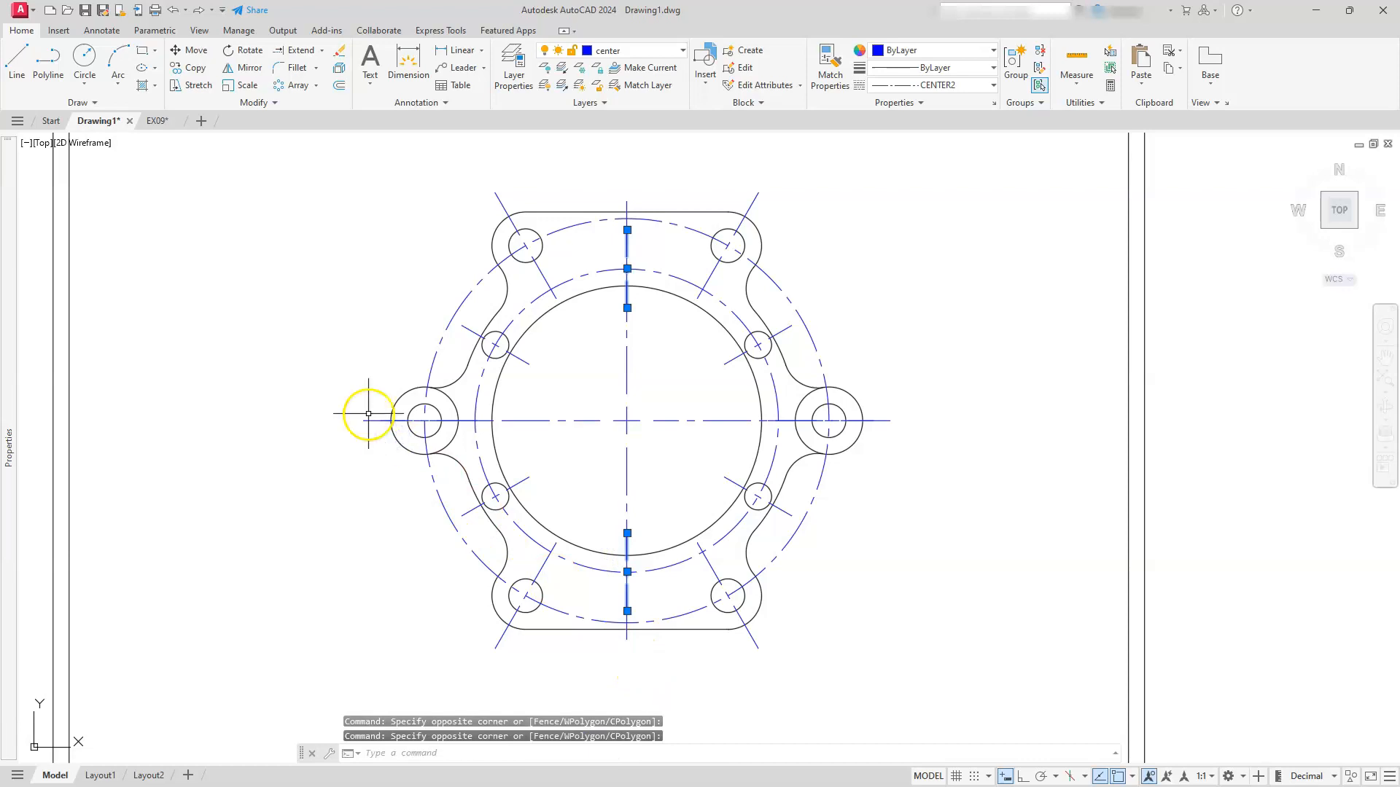
left_click(339, 415)
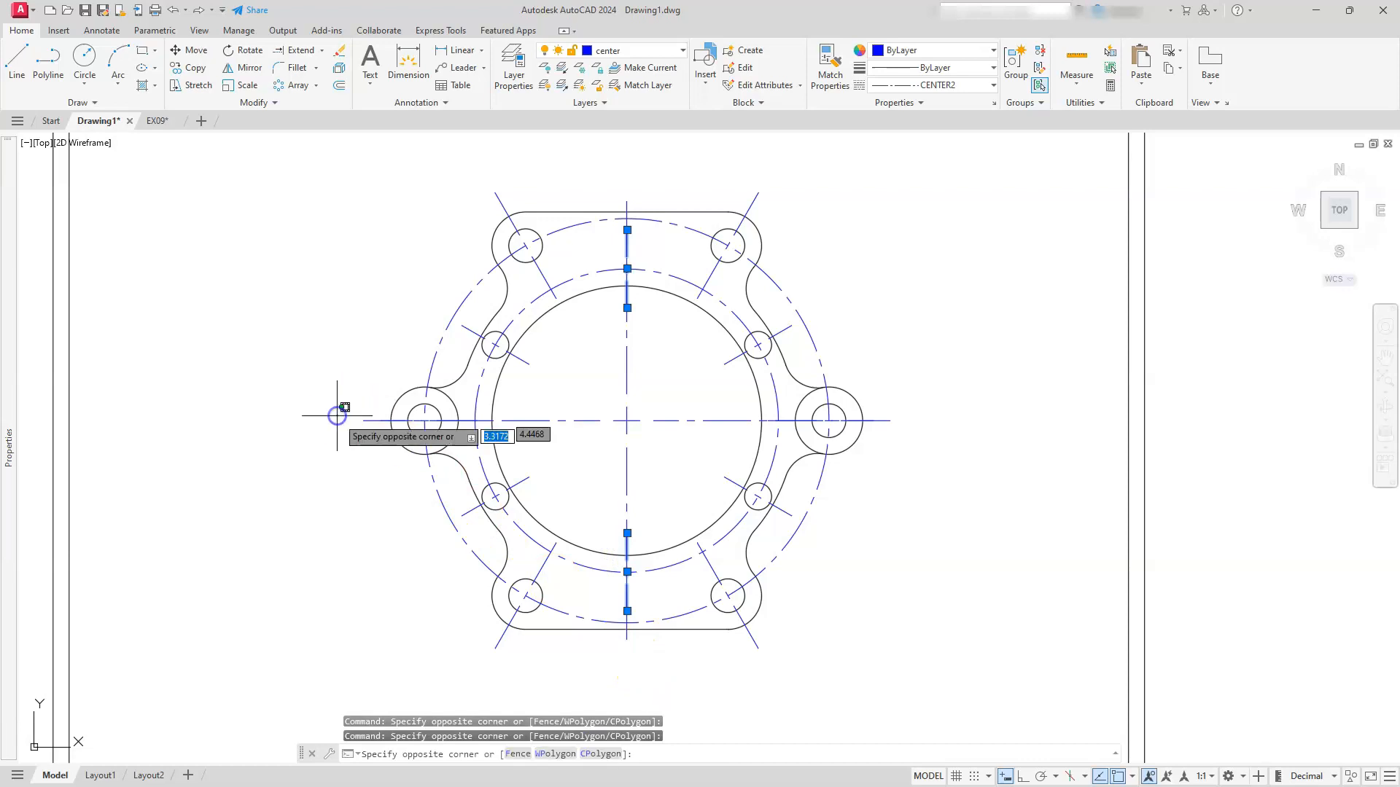
left_click(541, 432)
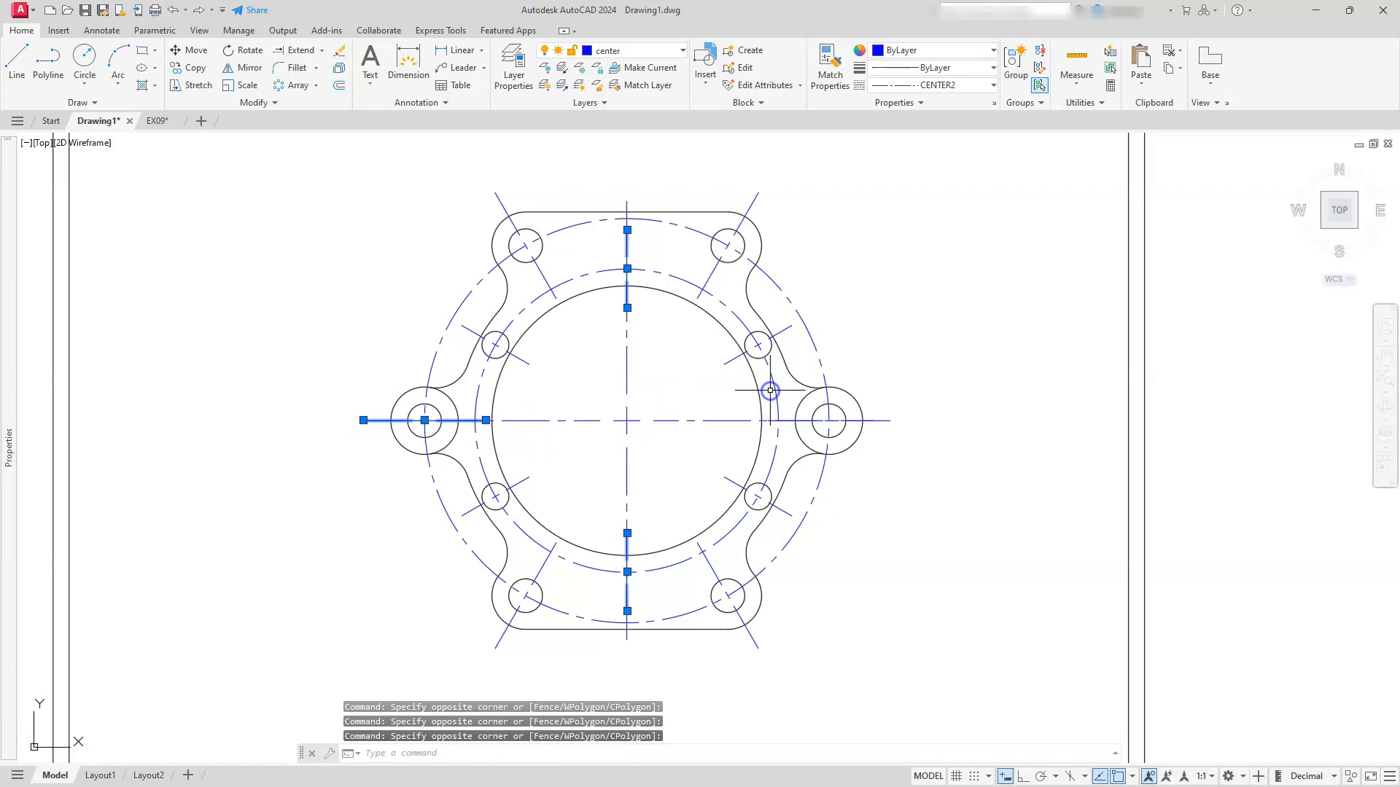
left_click(711, 412)
left_click(922, 434)
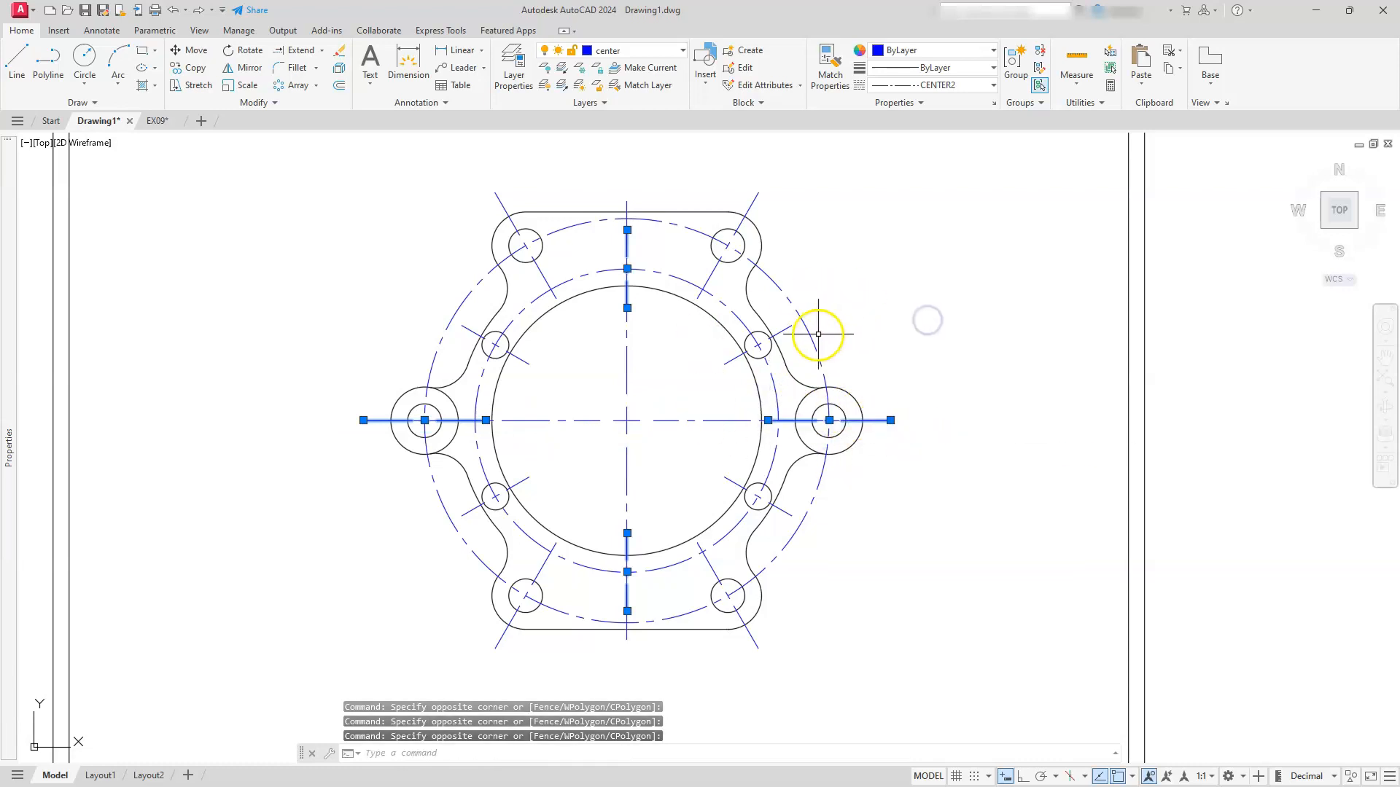
key("Delete")
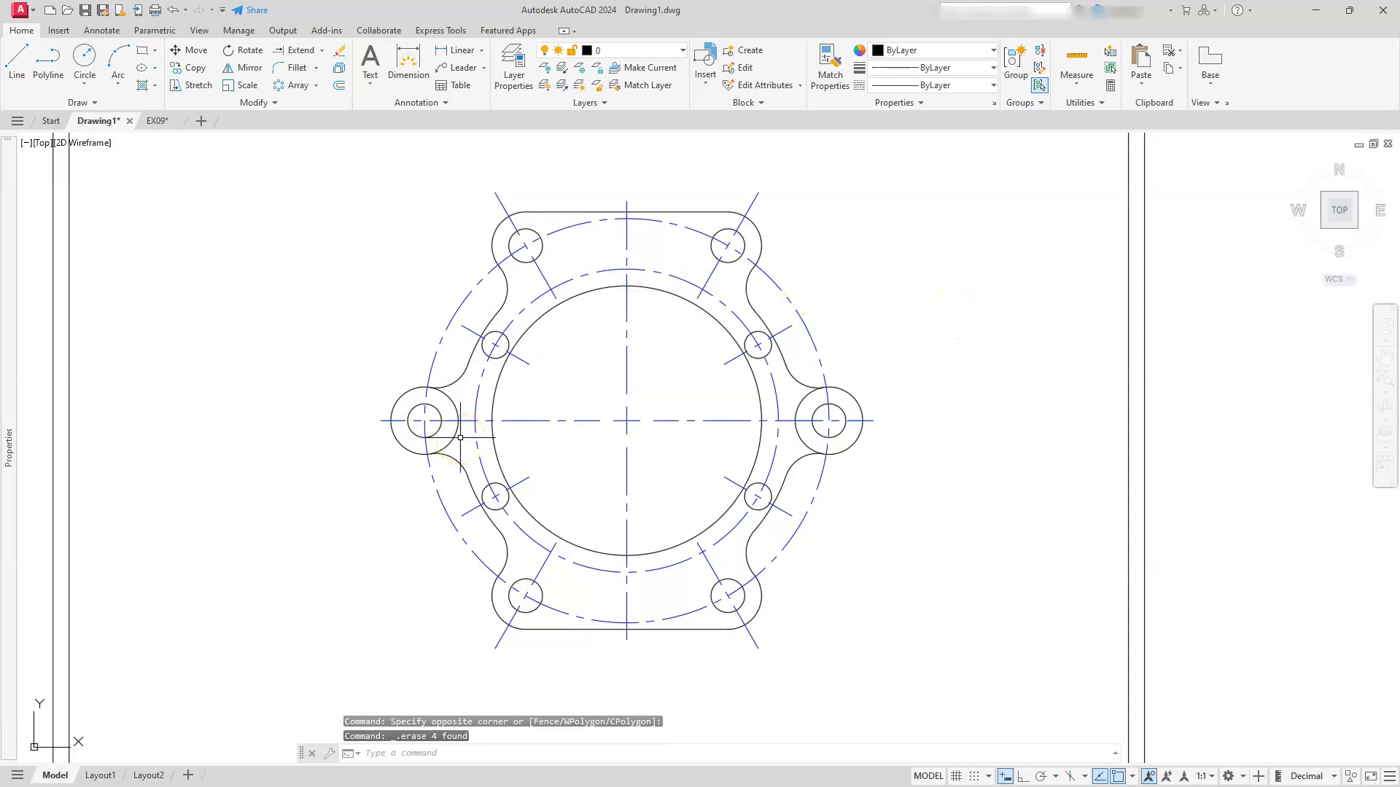
- Open the Standard dimension style for modification and set its overall scale for dimension features to 0.75
scroll(437, 438, "down", 2)
mouse_move(429, 438)
middle_mouse_down()
mouse_move(647, 387)
mouse_move(990, 413)
mouse_move(962, 475)
middle_mouse_up()
scroll(656, 389, "up", 2)
middle_click_drag(898, 489, 894, 487)
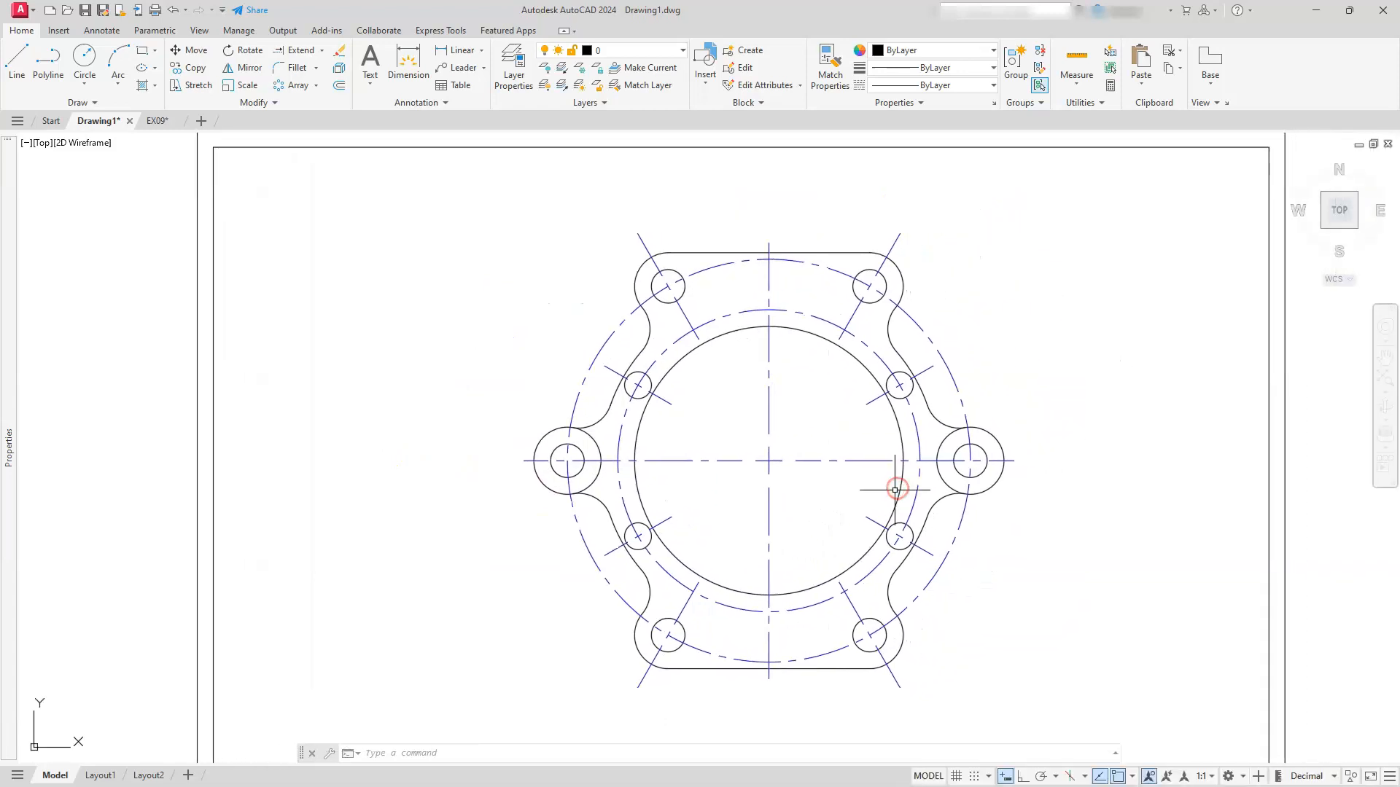
left_click(444, 103)
left_click(363, 120)
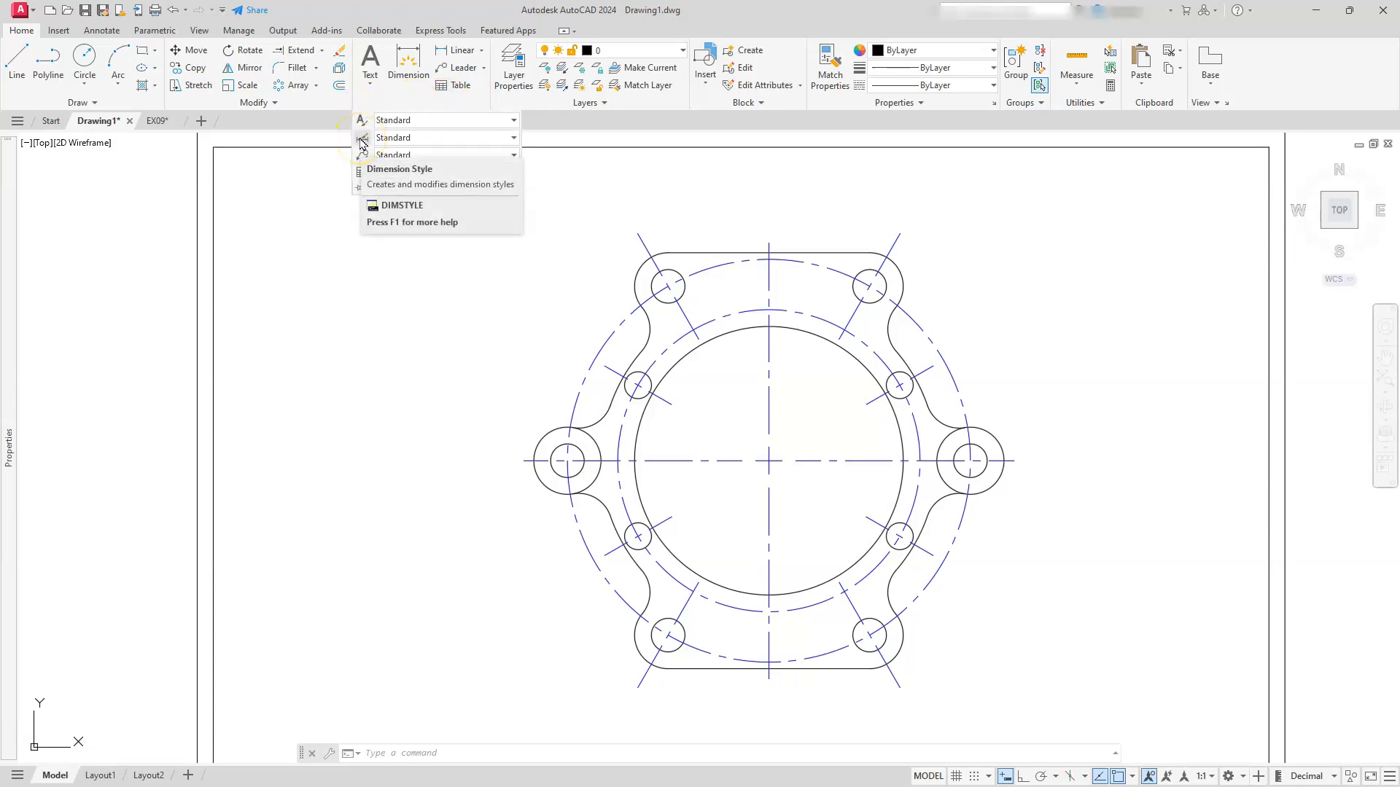
left_click(362, 138)
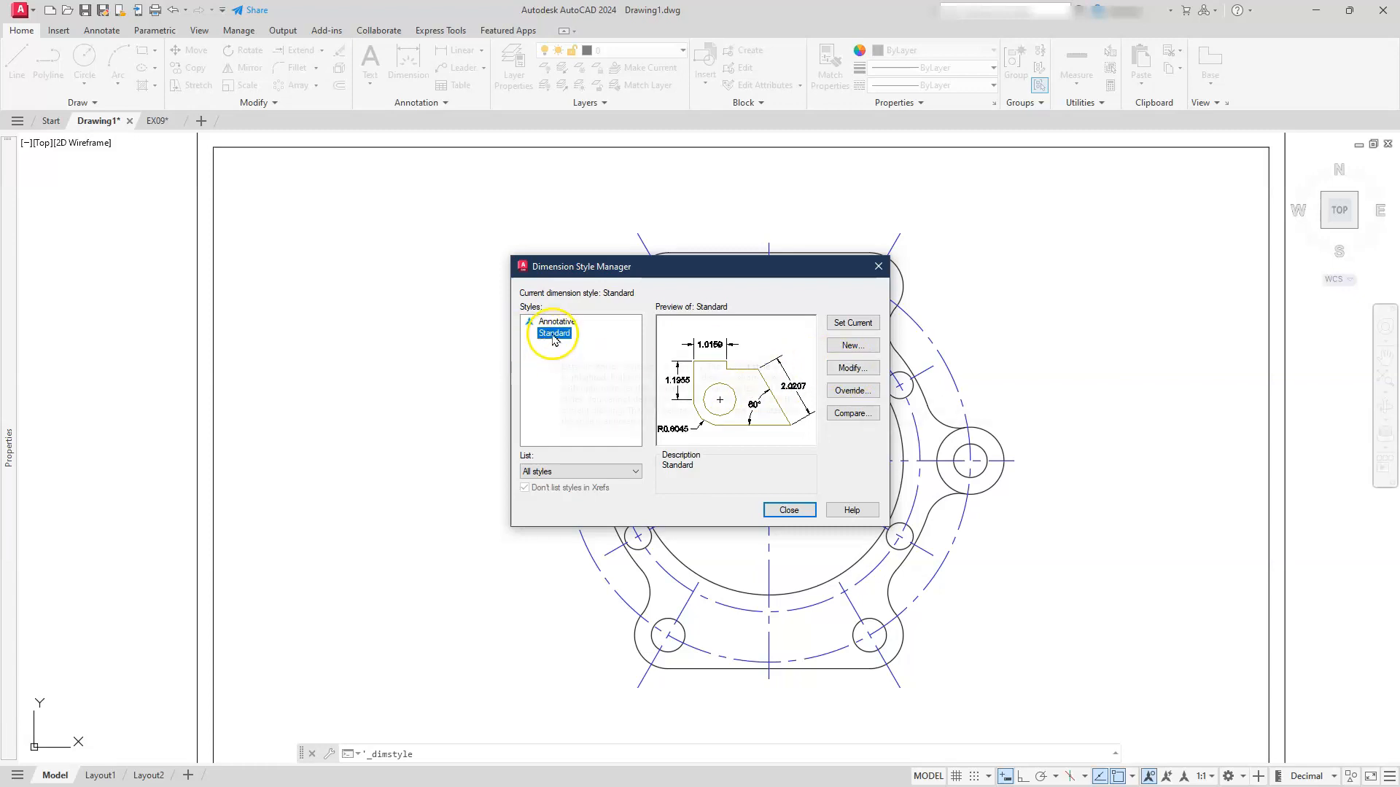
left_click(845, 367)
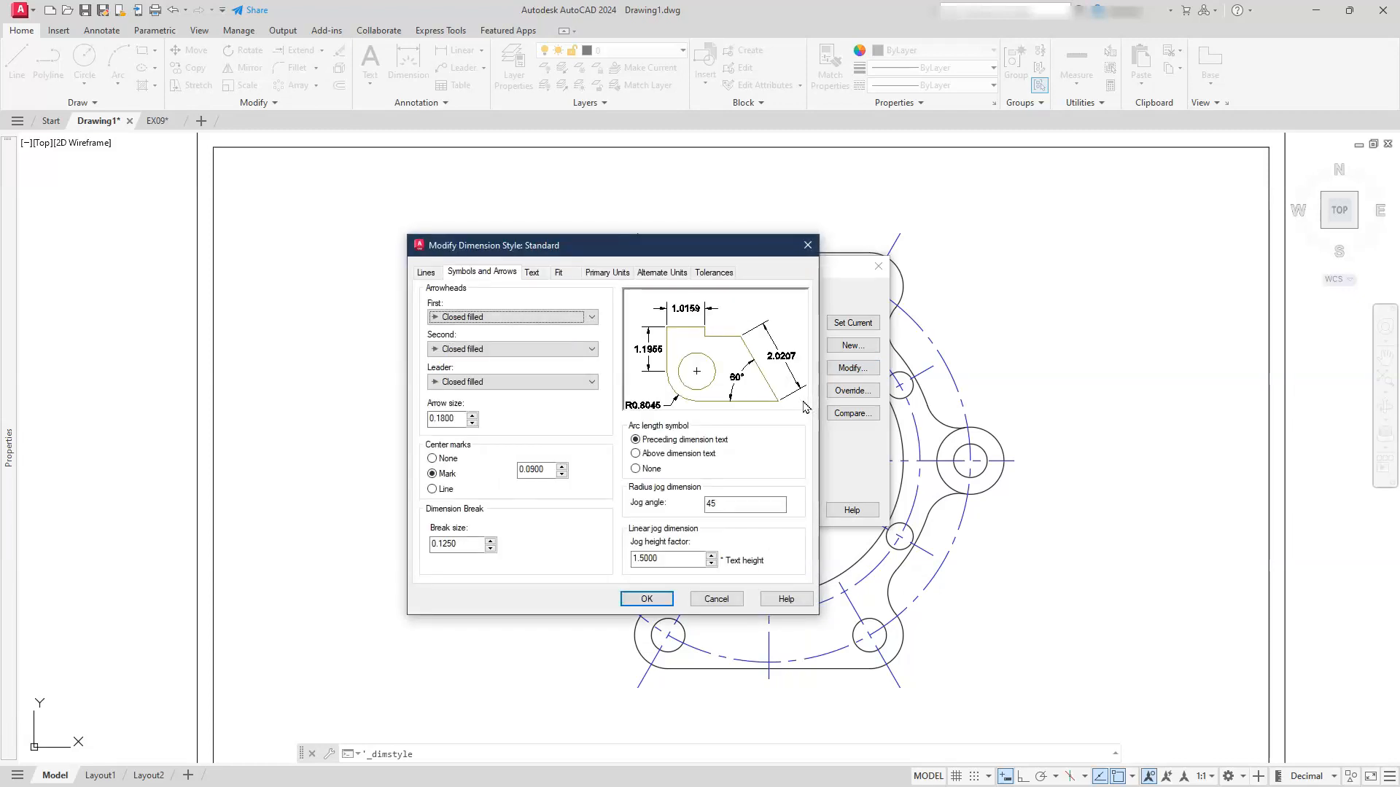
left_click(560, 271)
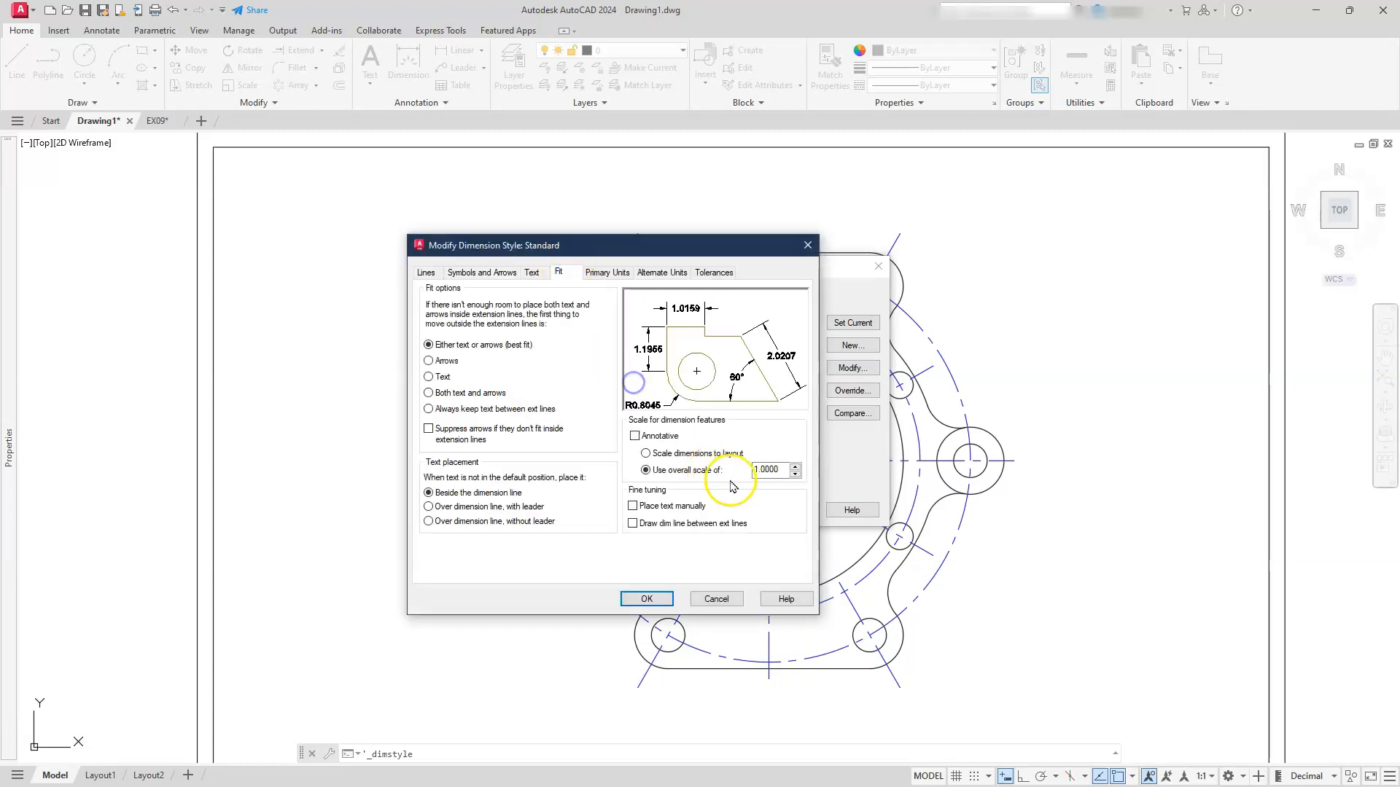
left_click_drag(781, 473, 738, 473)
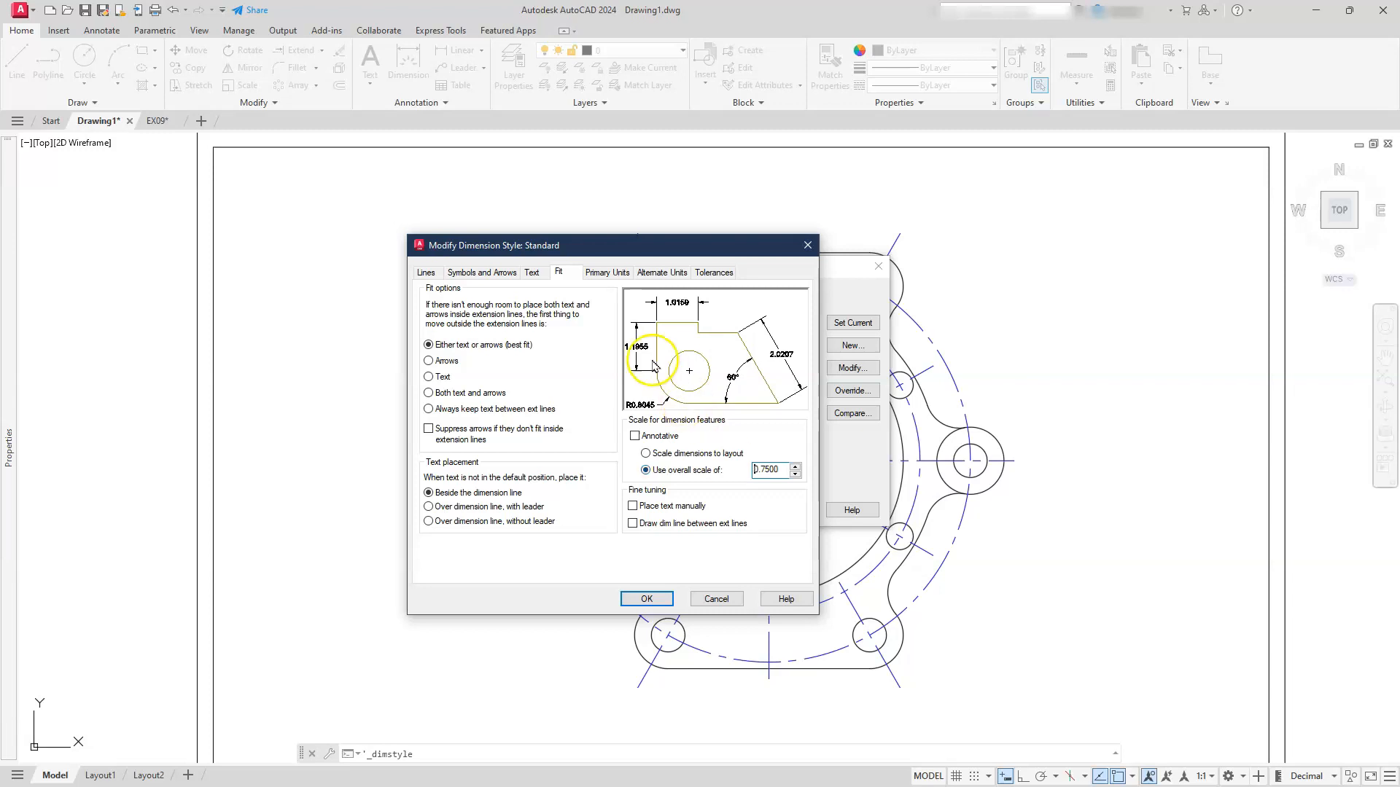
- Set the Standard style's dimension text height to 0.125 and its centre marks to None
left_click(531, 271)
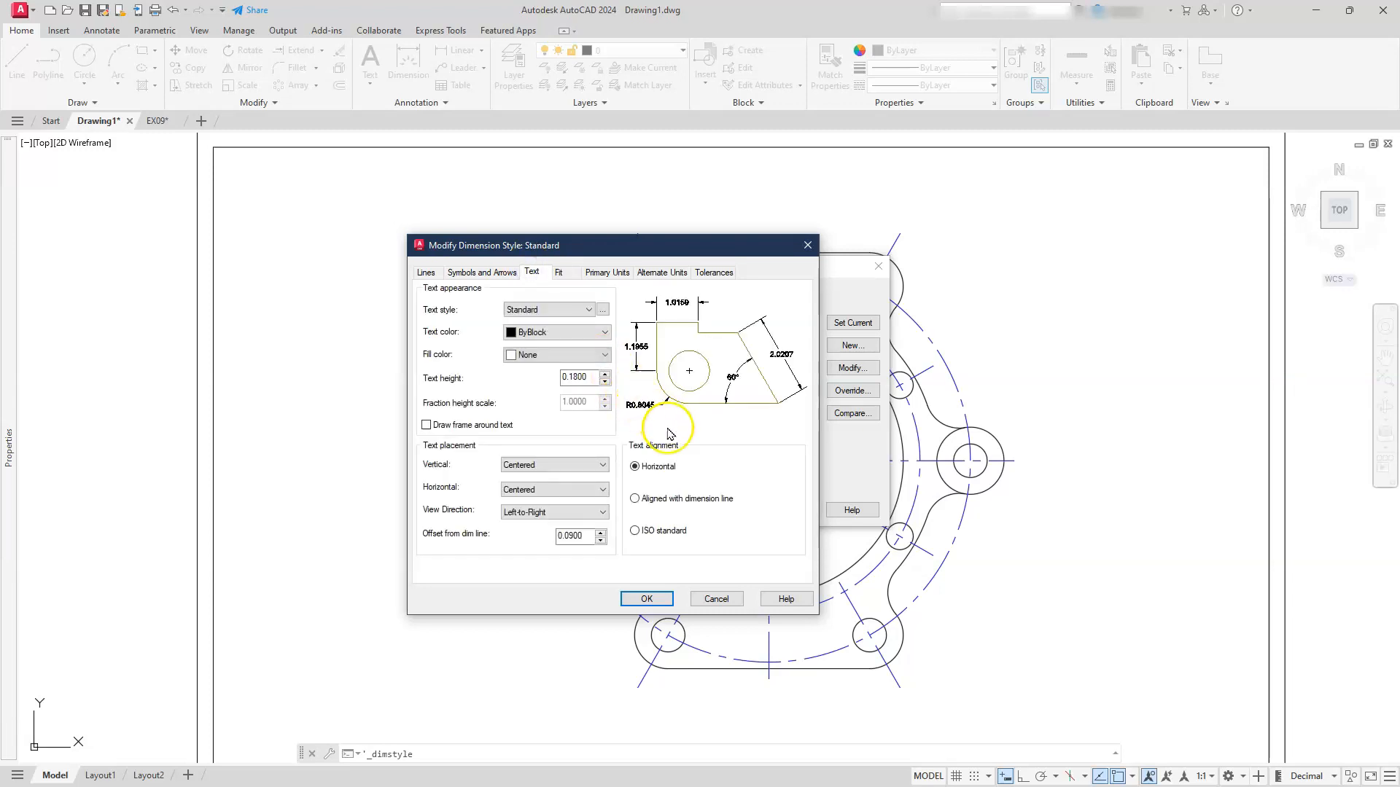
left_click_drag(587, 377, 553, 376)
key("BackSpace")
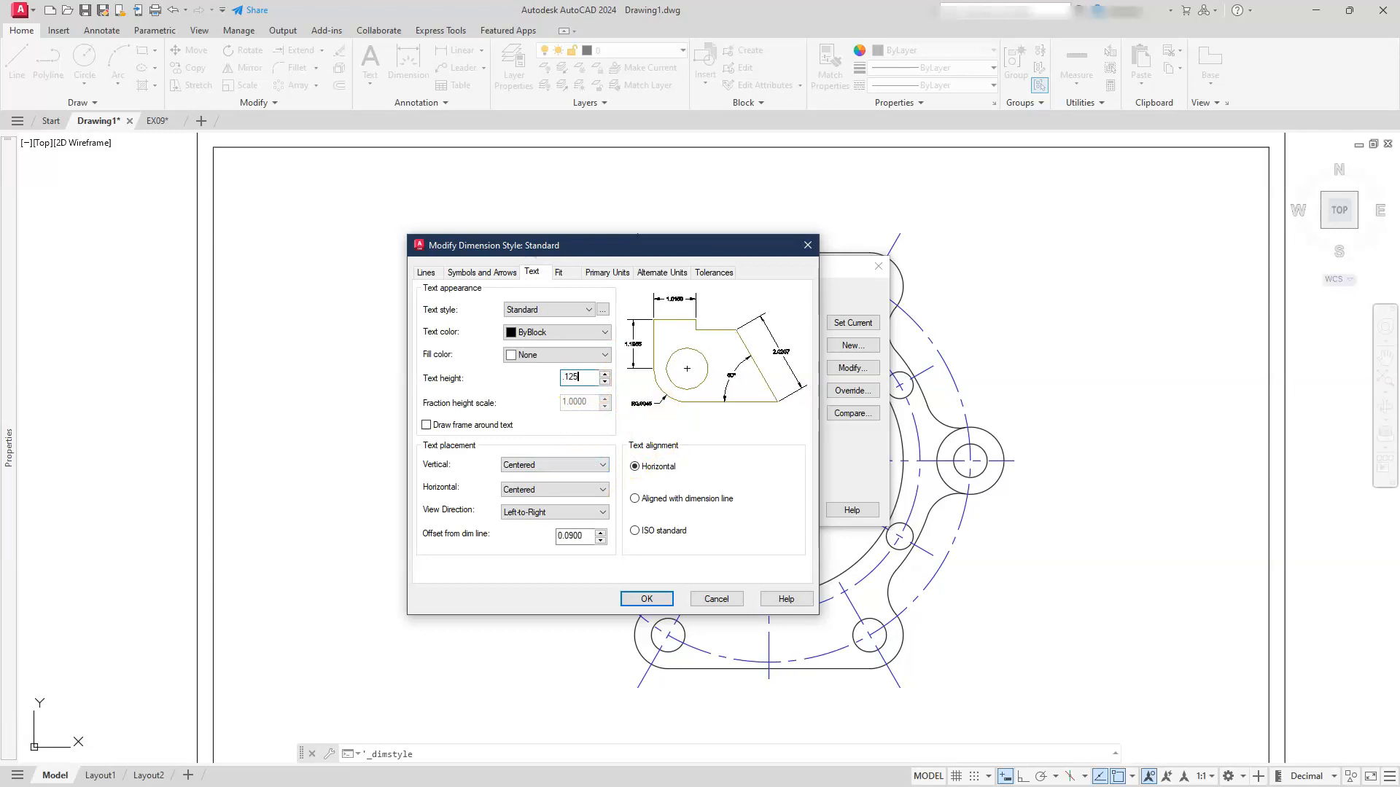
left_click(484, 272)
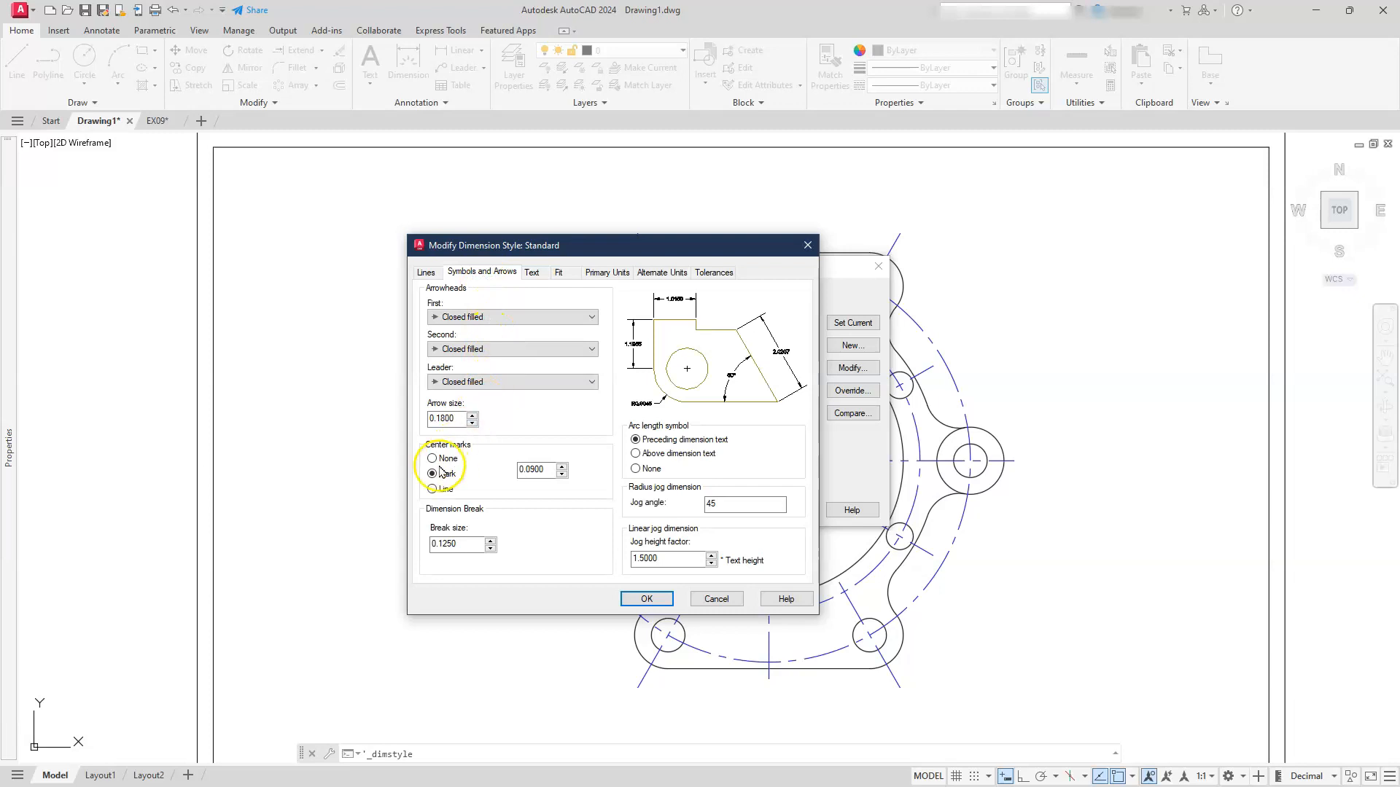
left_click(431, 459)
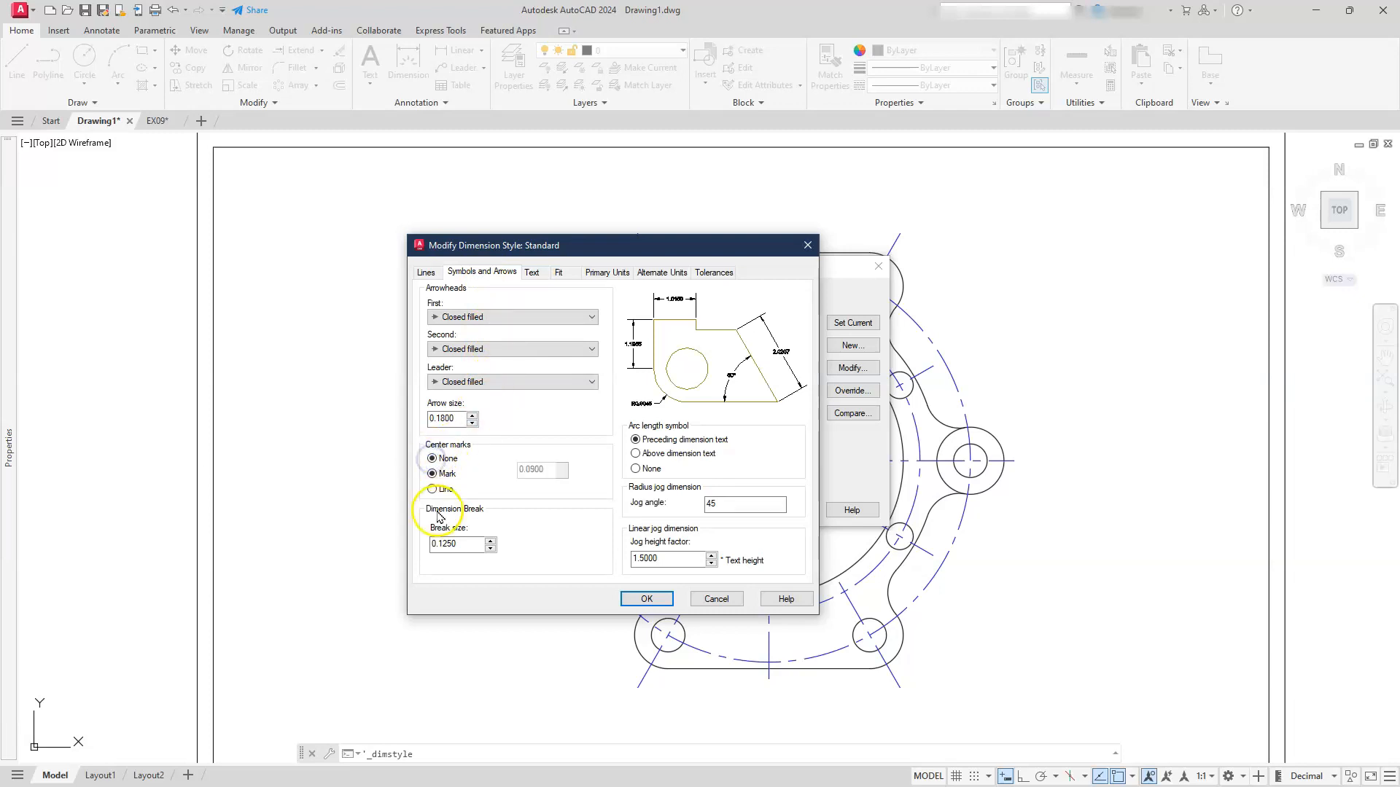
- Set the linear dimension precision of the style's primary units to two decimal places (0.00)
left_click(598, 273)
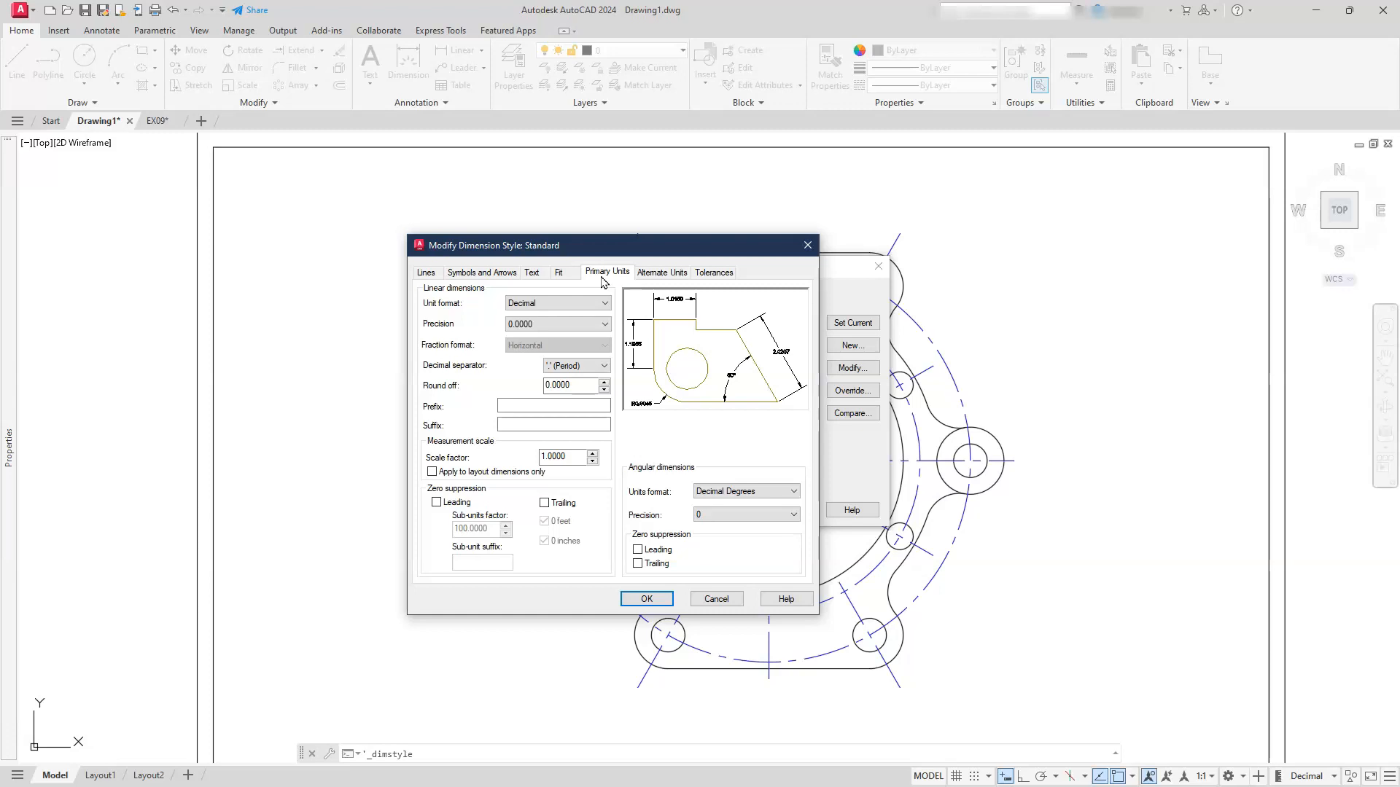
left_click(591, 324)
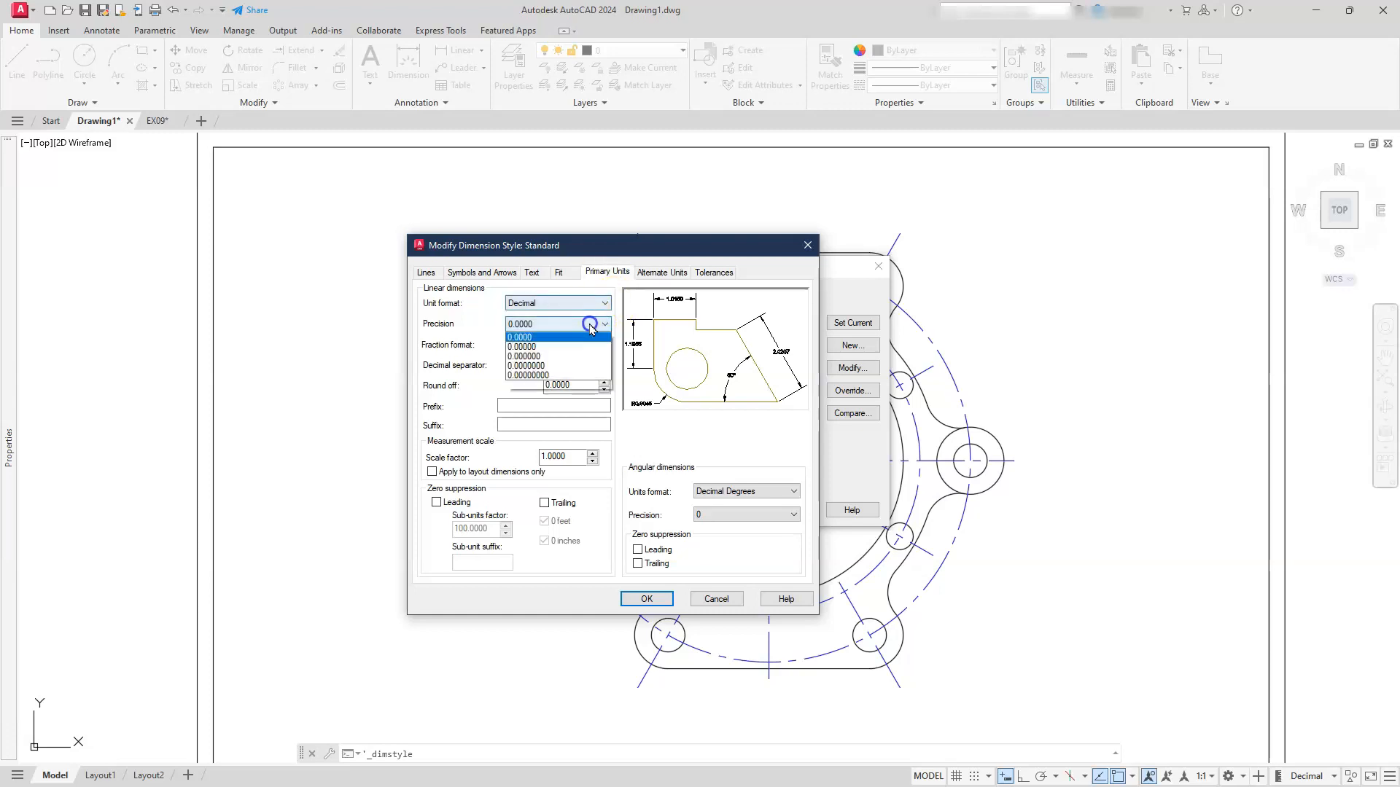
left_click(543, 357)
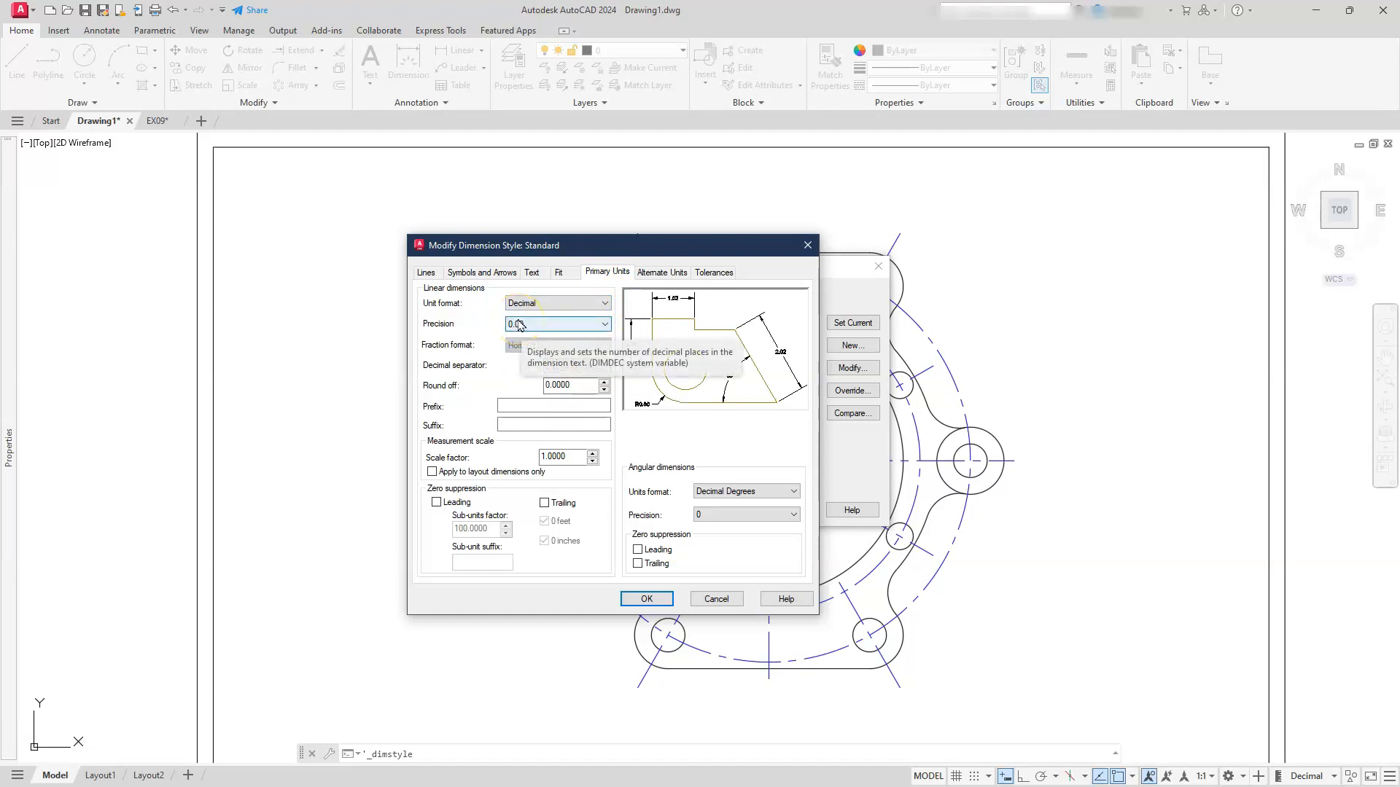
- Display alternate units with a multiplier of 10/254, placed below the primary value
left_click(654, 272)
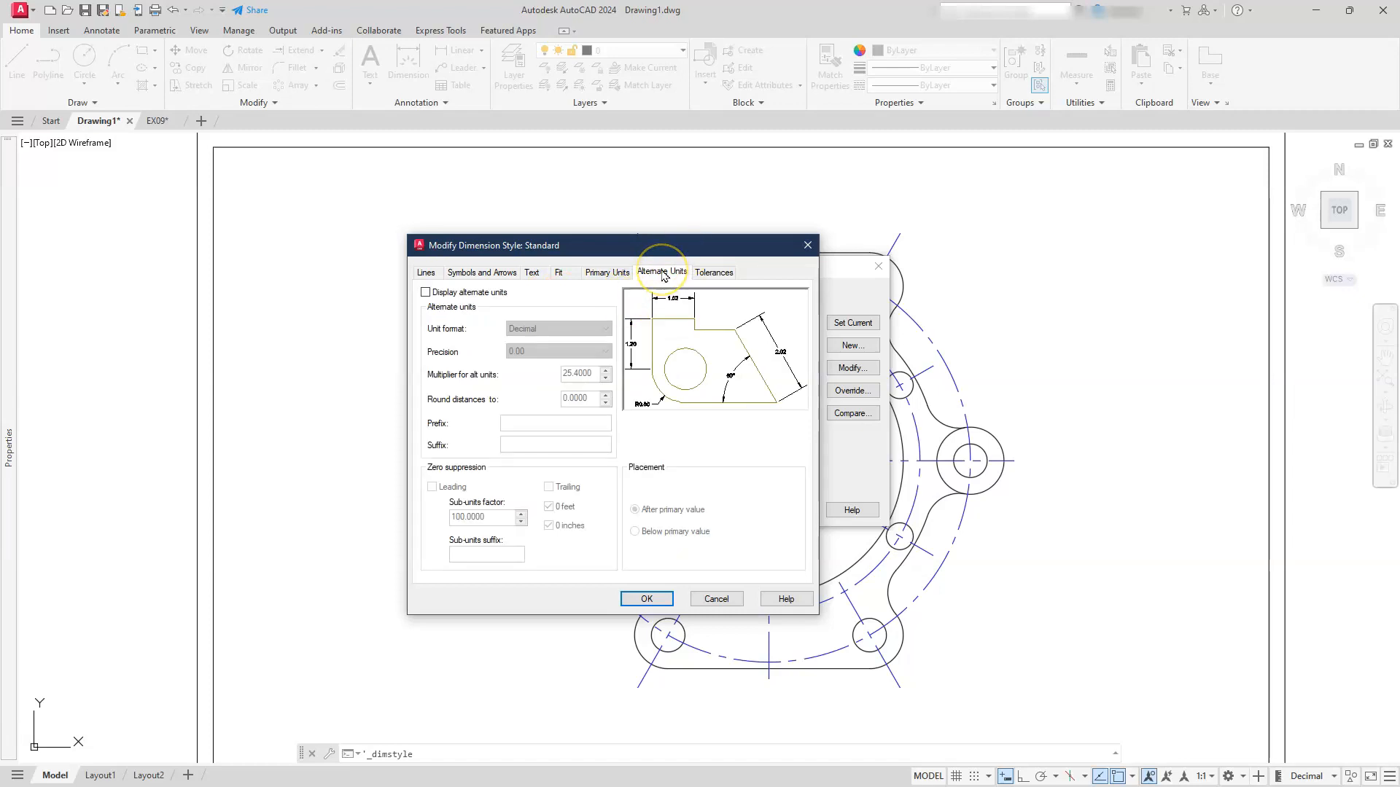
left_click(423, 293)
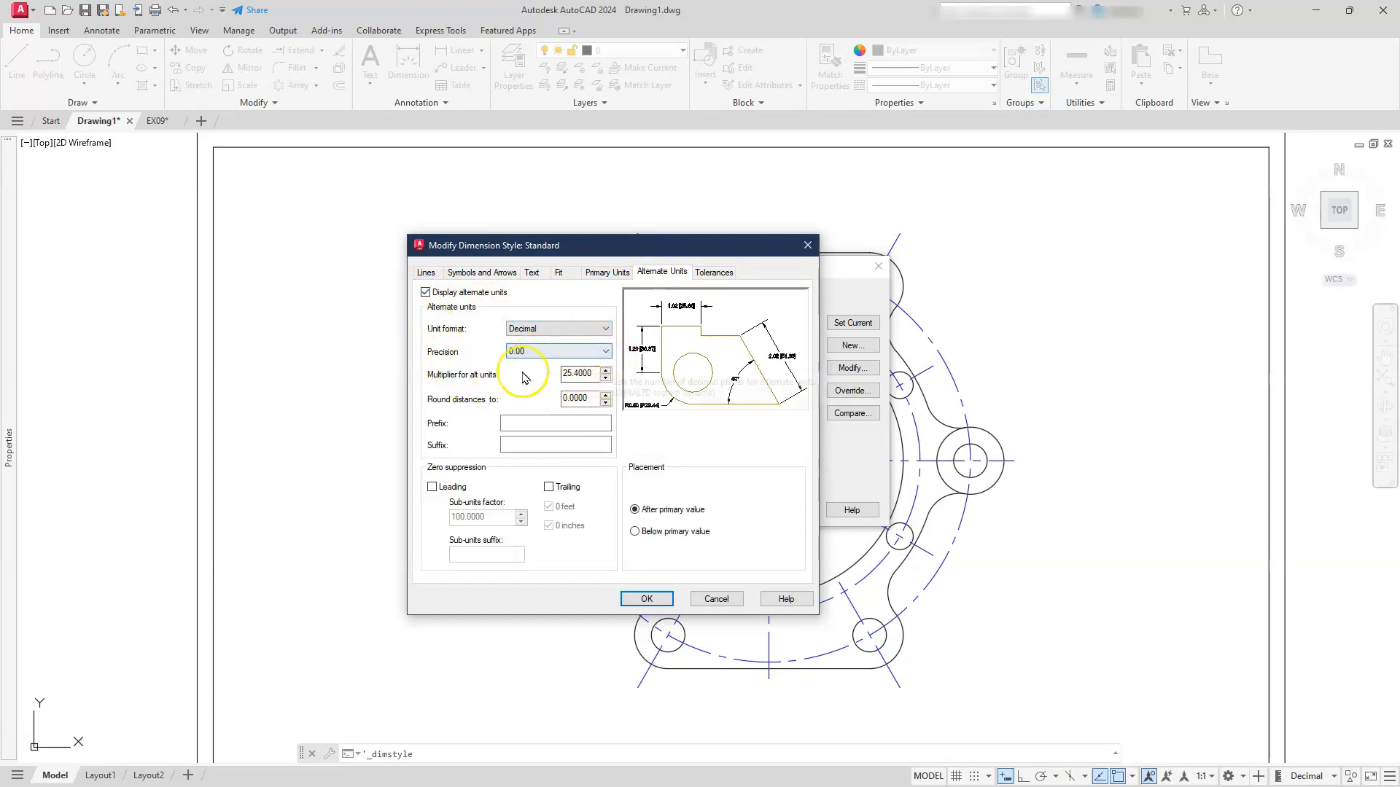
left_click(591, 371)
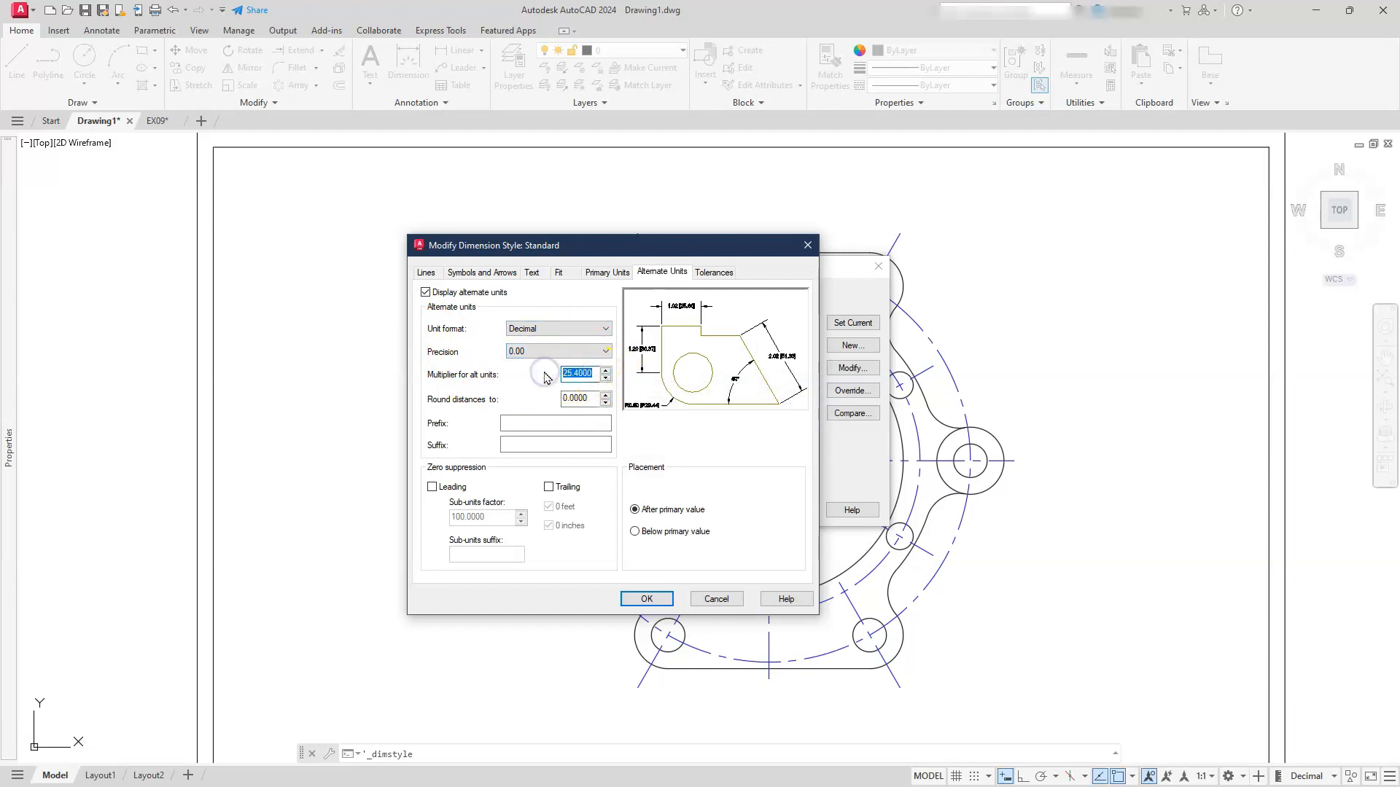
type("1/25")
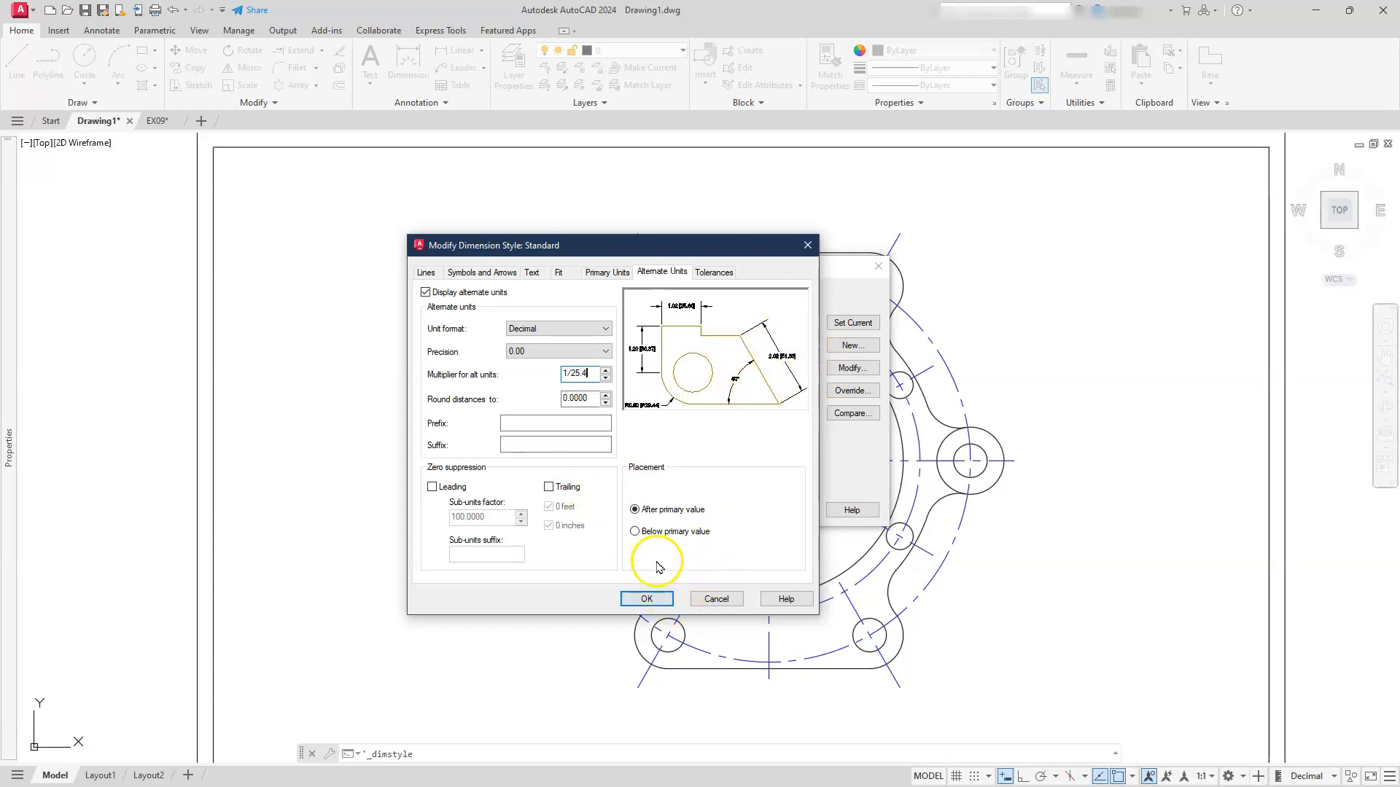
left_click(635, 532)
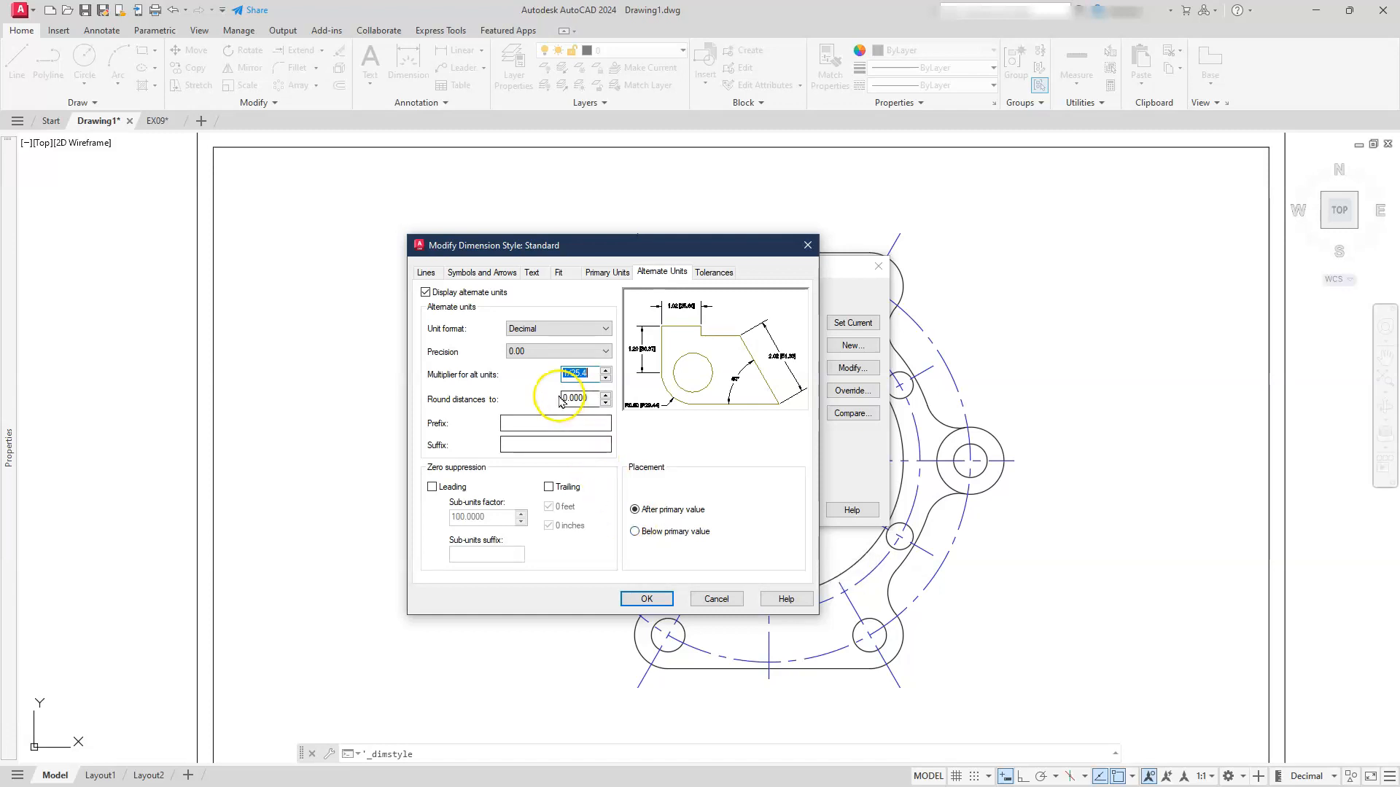
left_click(569, 373)
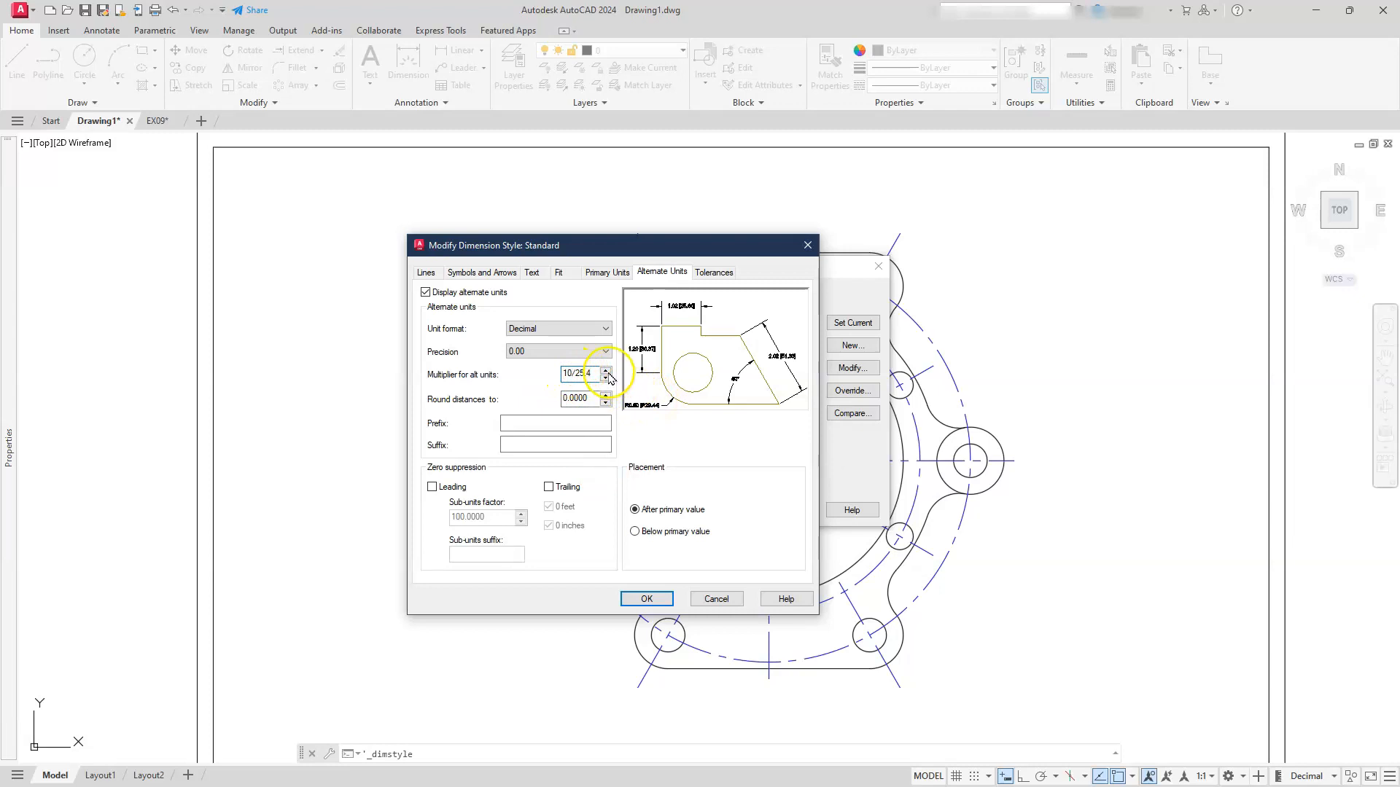
left_click(585, 377)
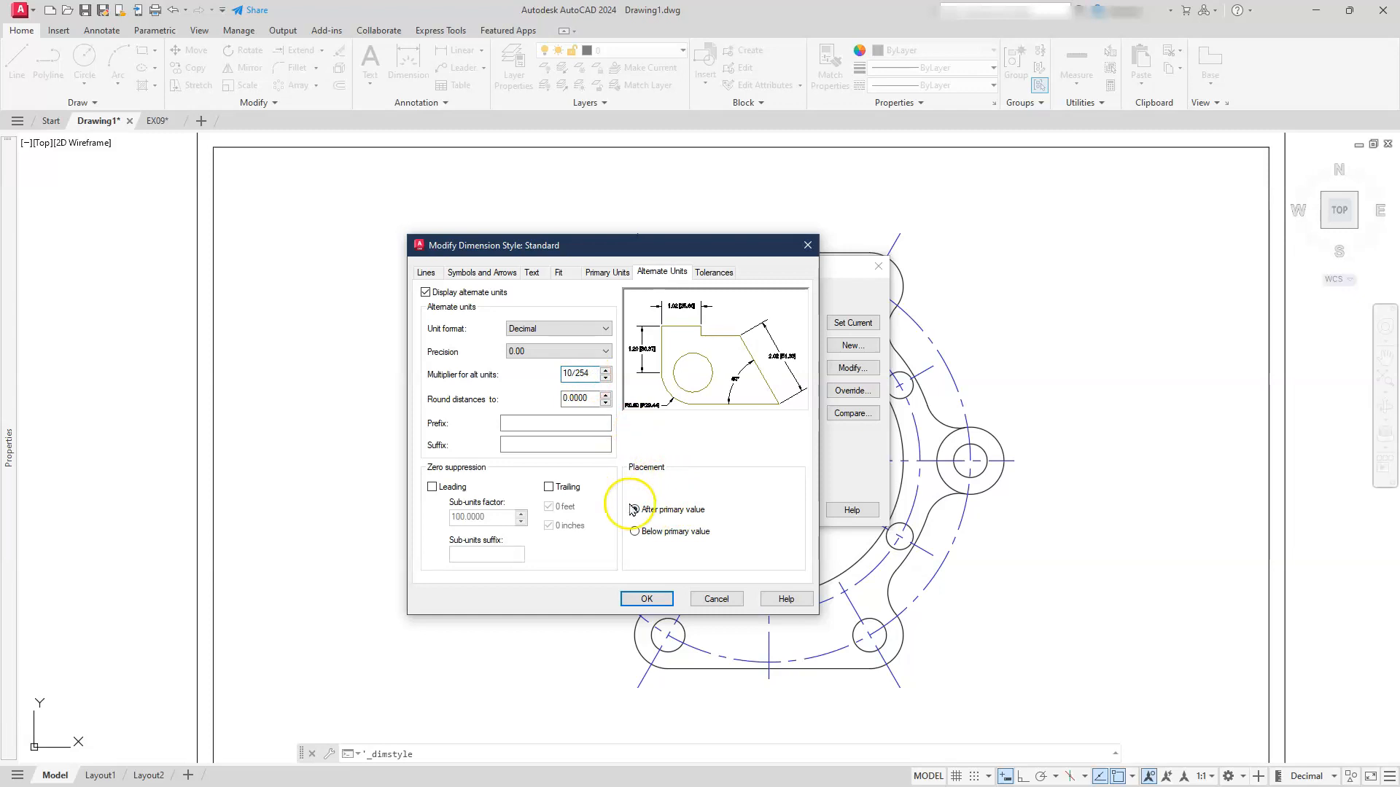
left_click(634, 532)
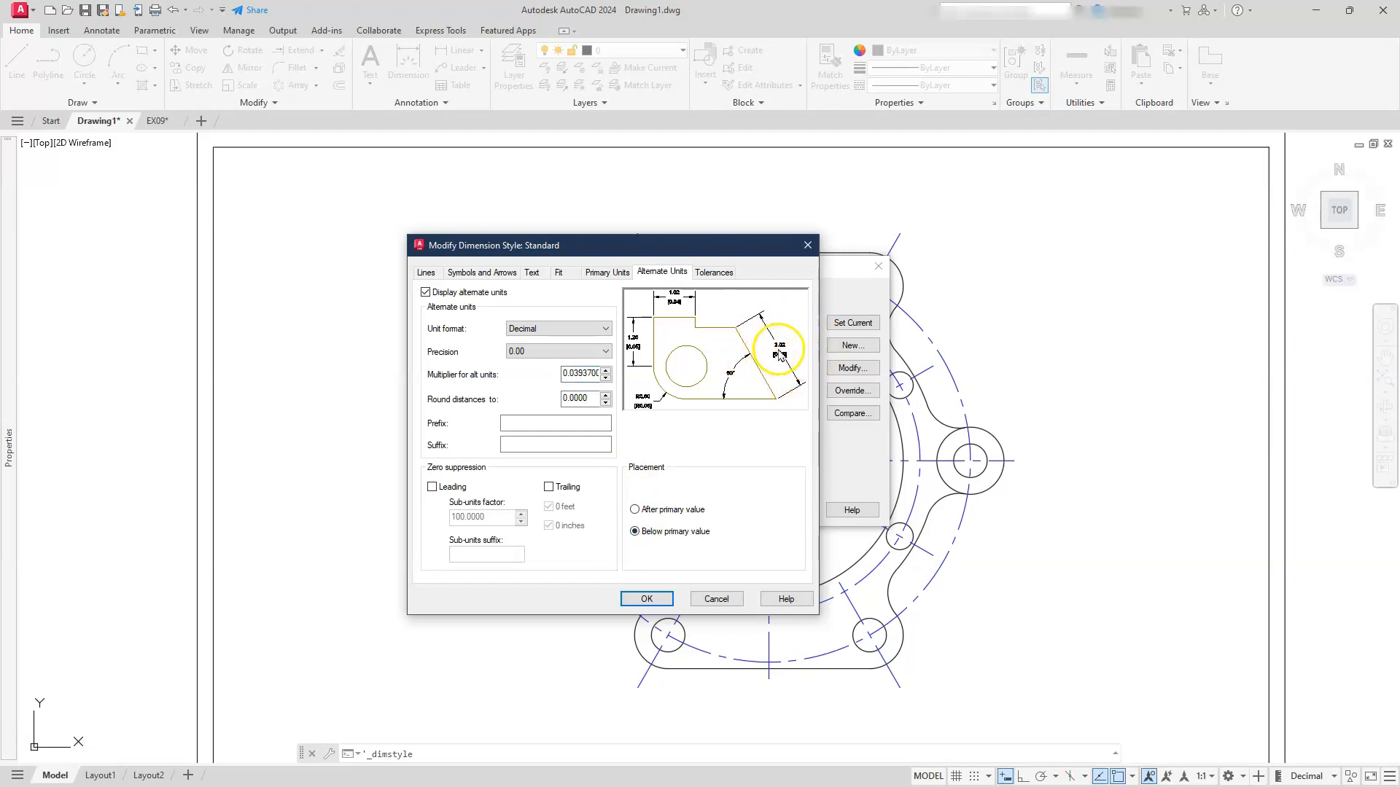
- Review the style's arrow and line settings, apply the modified Standard style and close the Dimension Style Manager
left_click(457, 276)
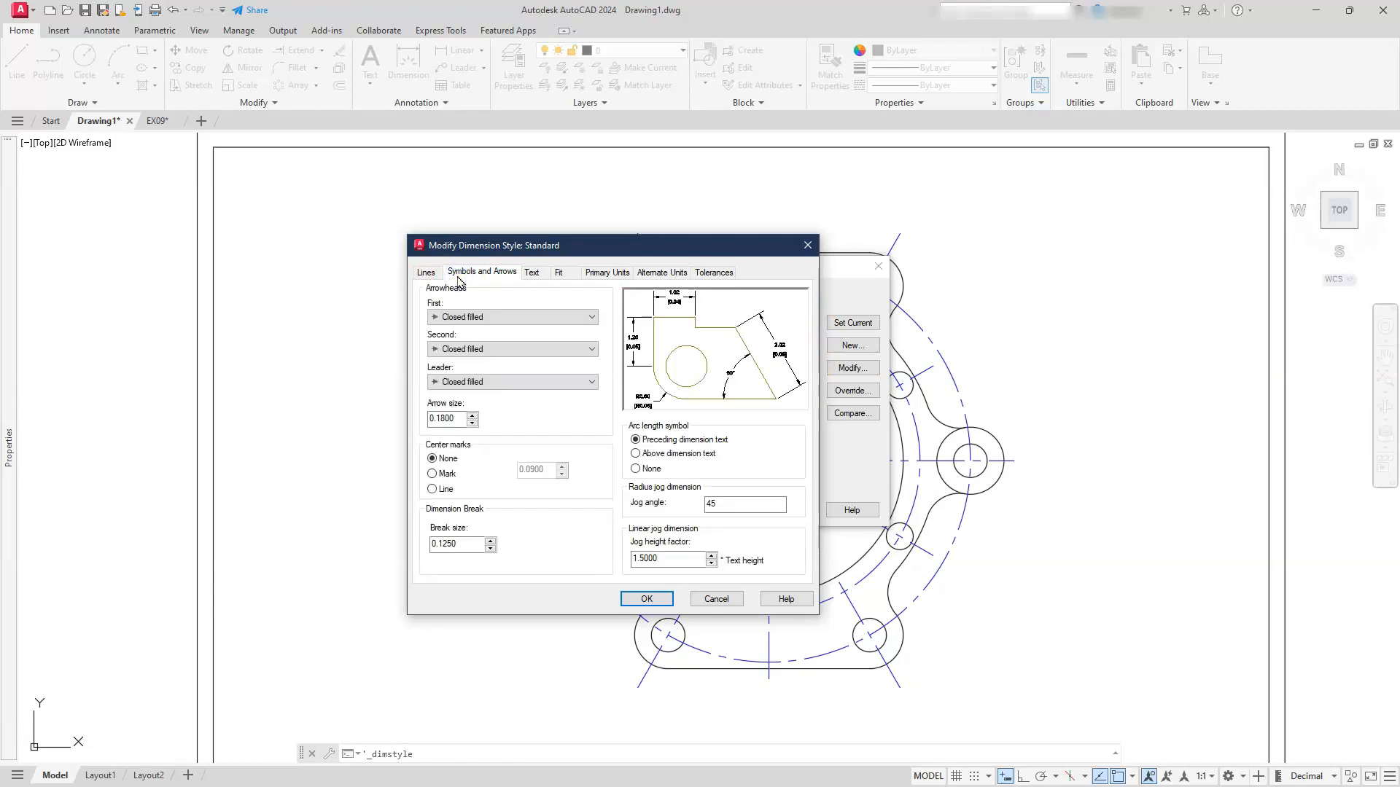
left_click(427, 273)
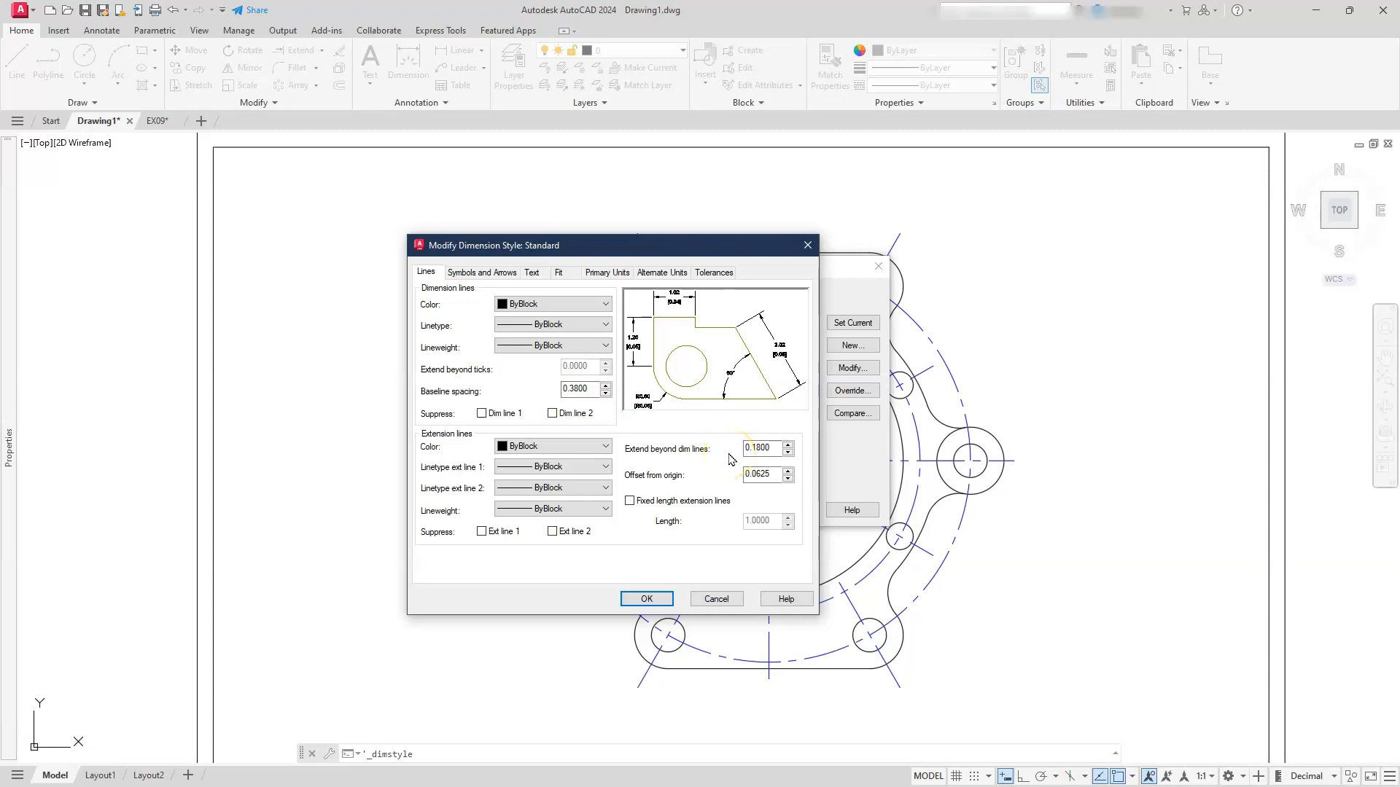
left_click(647, 599)
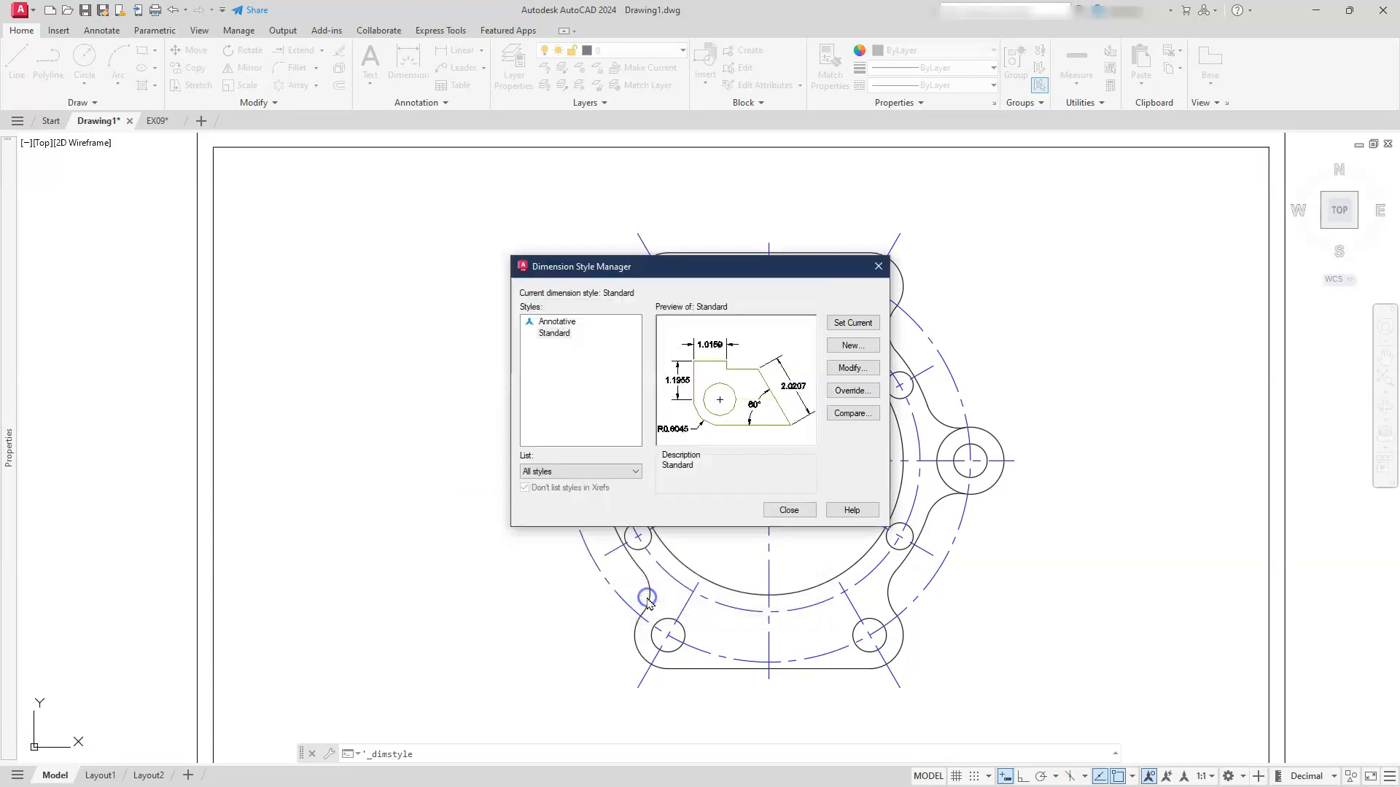
left_click(786, 511)
- Add an angular dimension between the vertical centre line and the upper-right corner hole's diagonal centre line, placed above the gasket
mouse_move(743, 321)
middle_mouse_down()
mouse_move(774, 366)
mouse_move(789, 354)
mouse_move(784, 389)
middle_mouse_up()
scroll(784, 390, "down", 2)
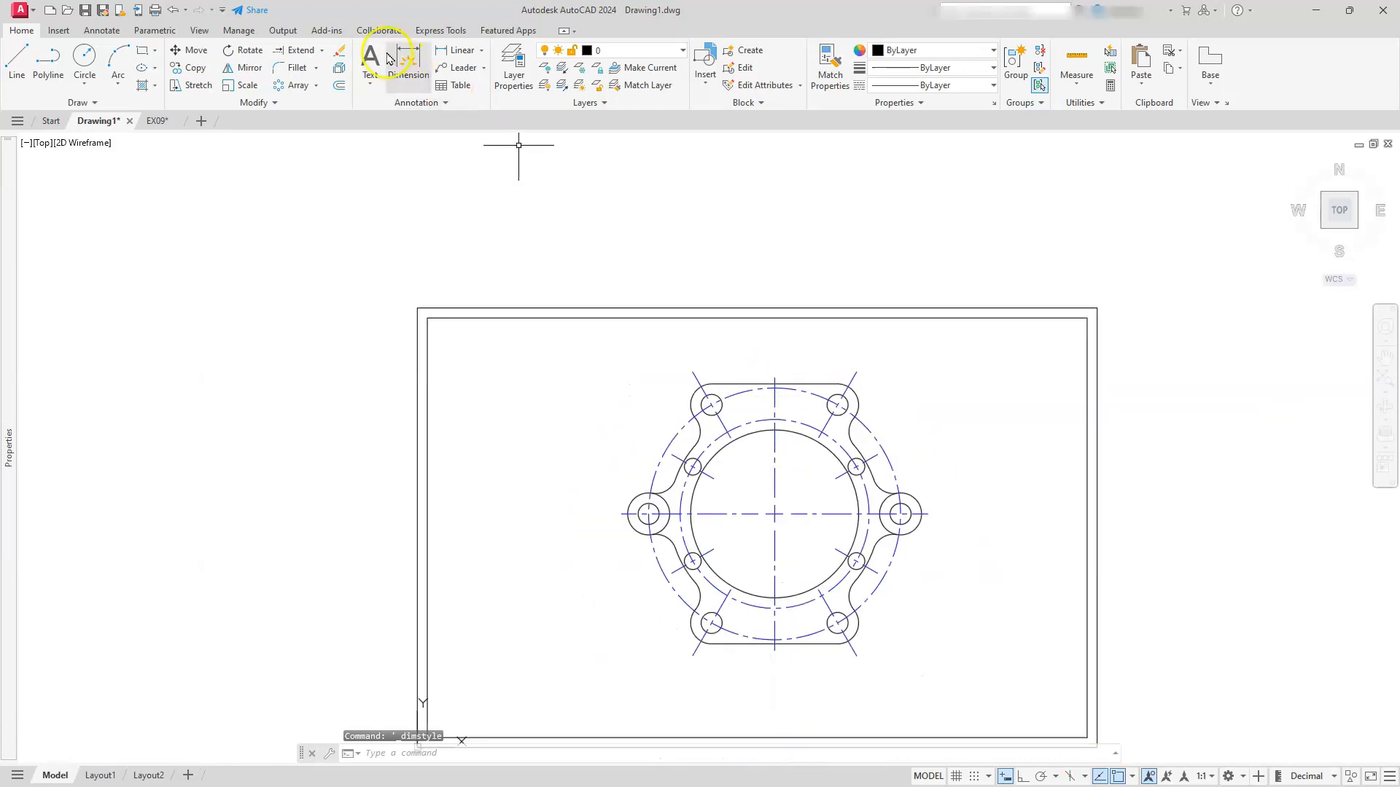
left_click(480, 51)
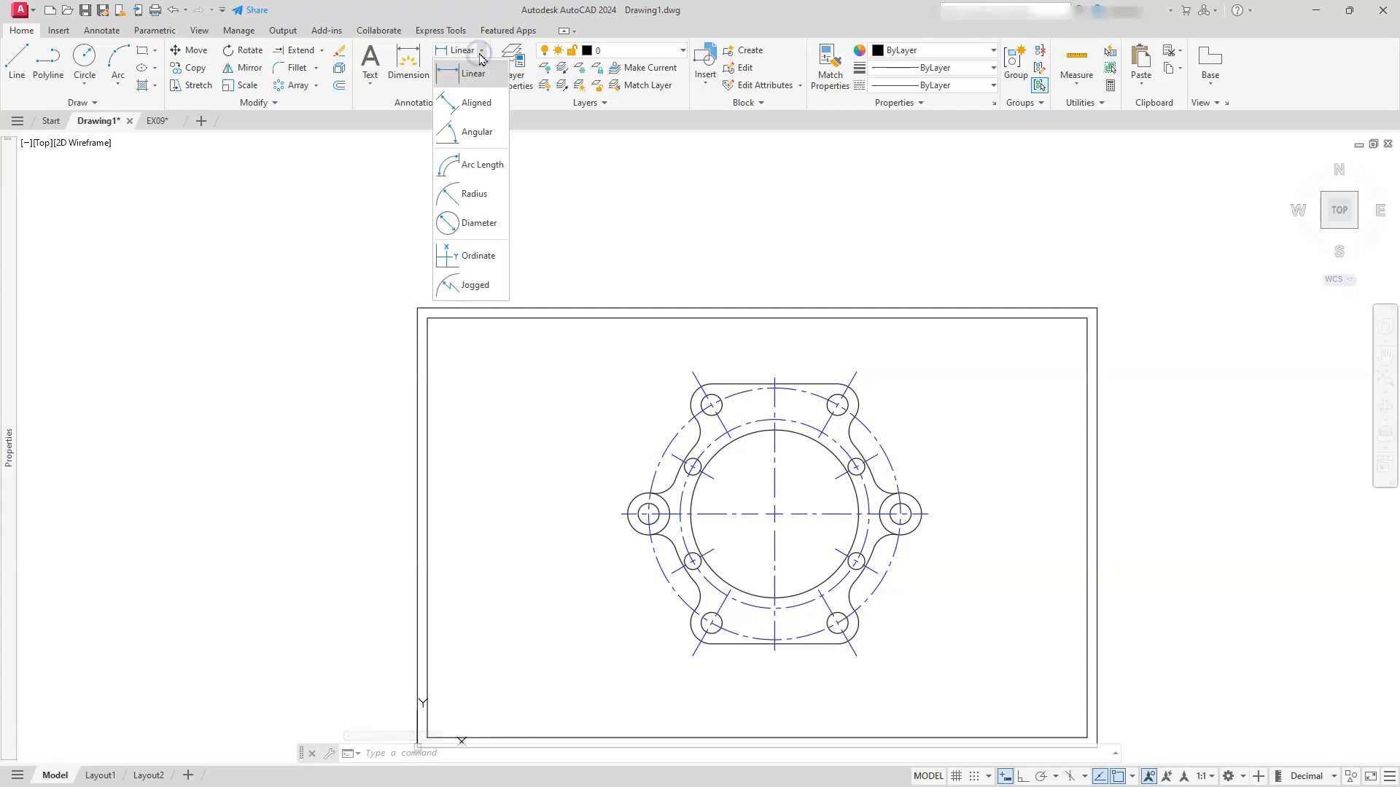
left_click(481, 131)
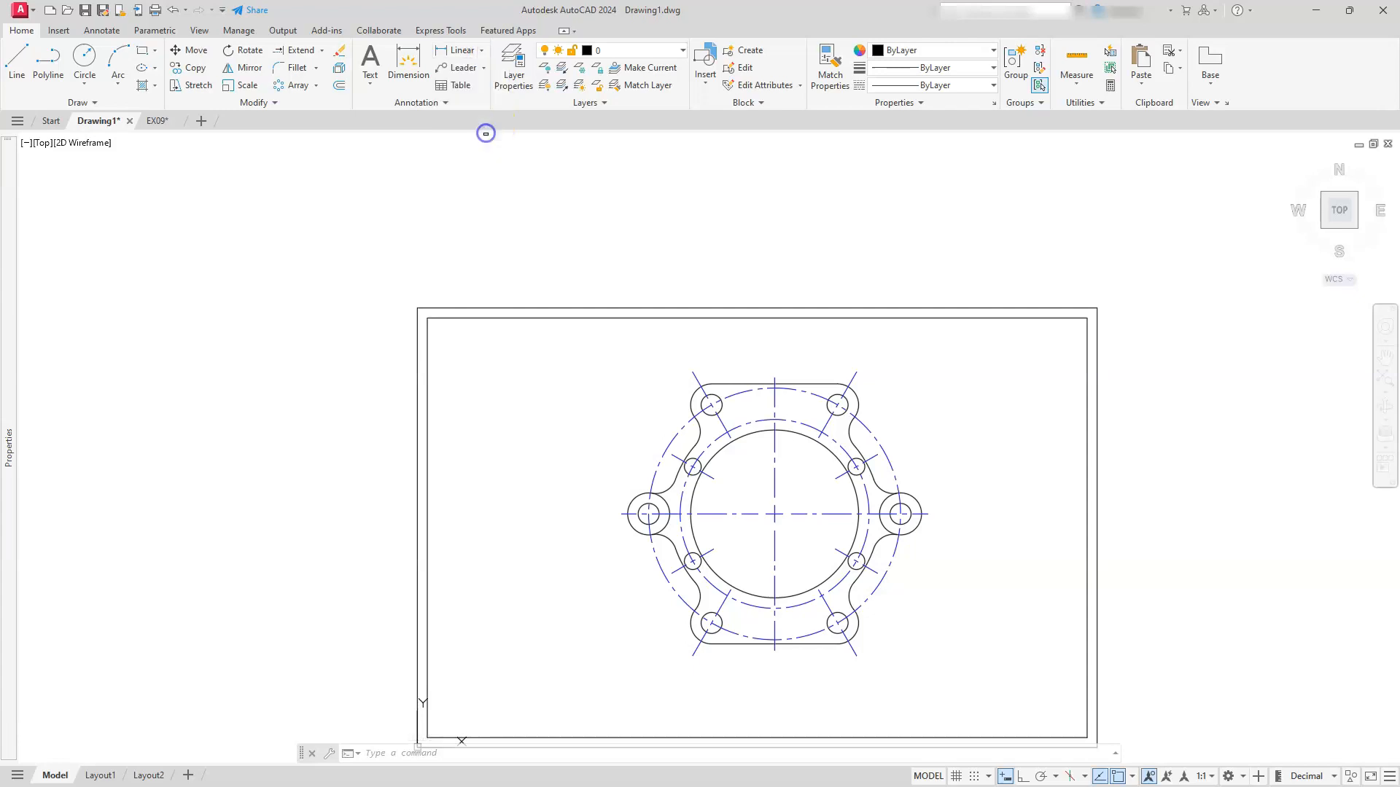
left_click(774, 401)
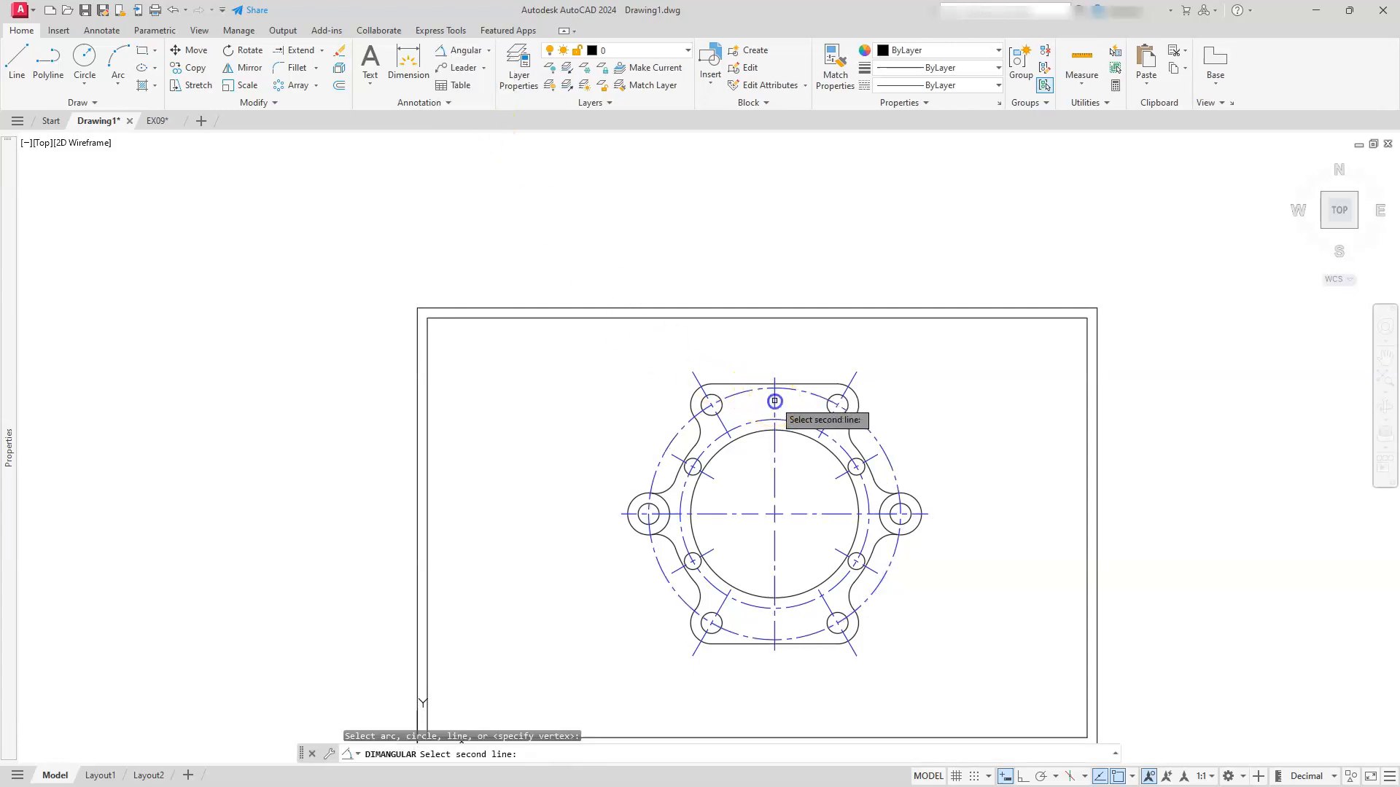
left_click(851, 382)
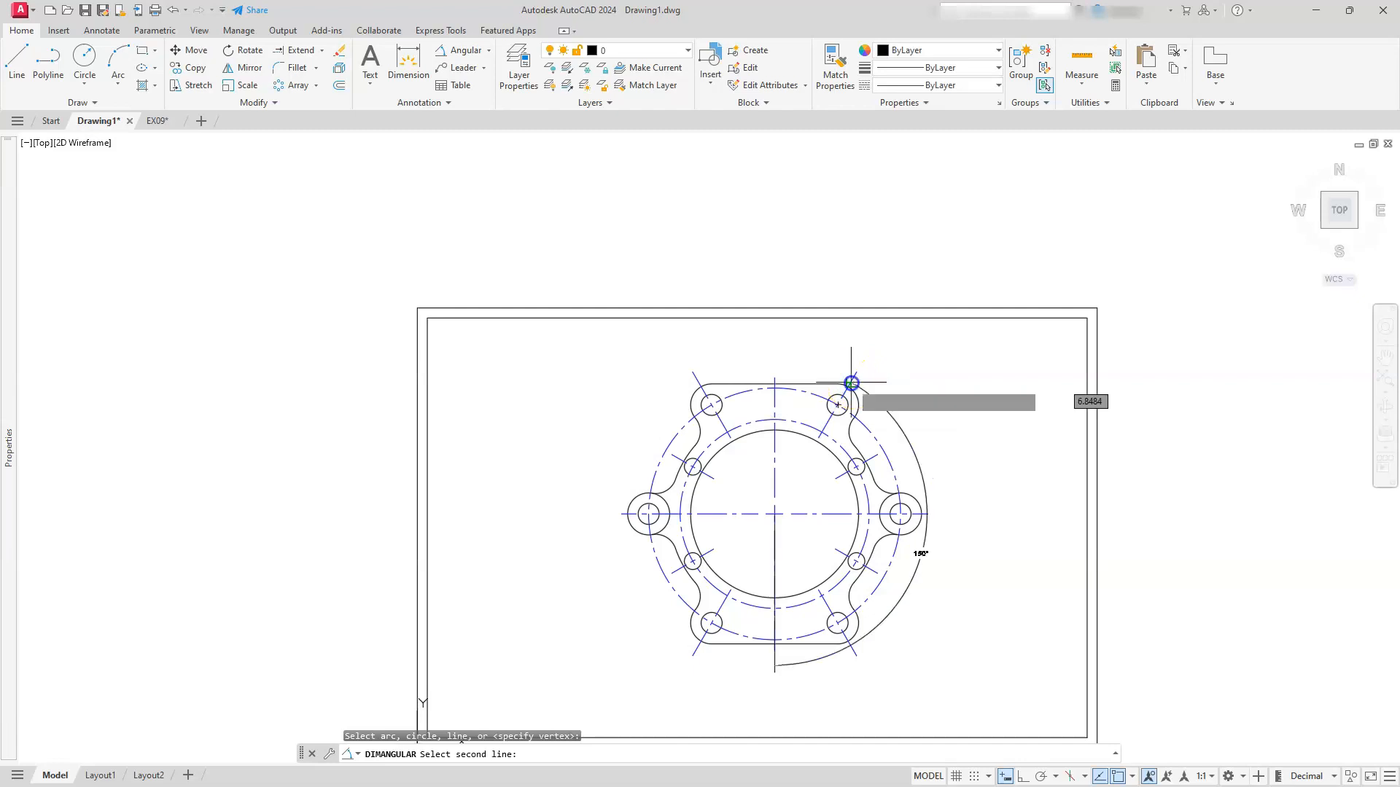
left_click(820, 352)
- Try an angular dimension between the upper-left corner hole's diagonal centre line and the vertical centre line, and erase it
scroll(722, 381, "down", 2)
scroll(722, 382, "up", 2)
scroll(722, 381, "up", 3)
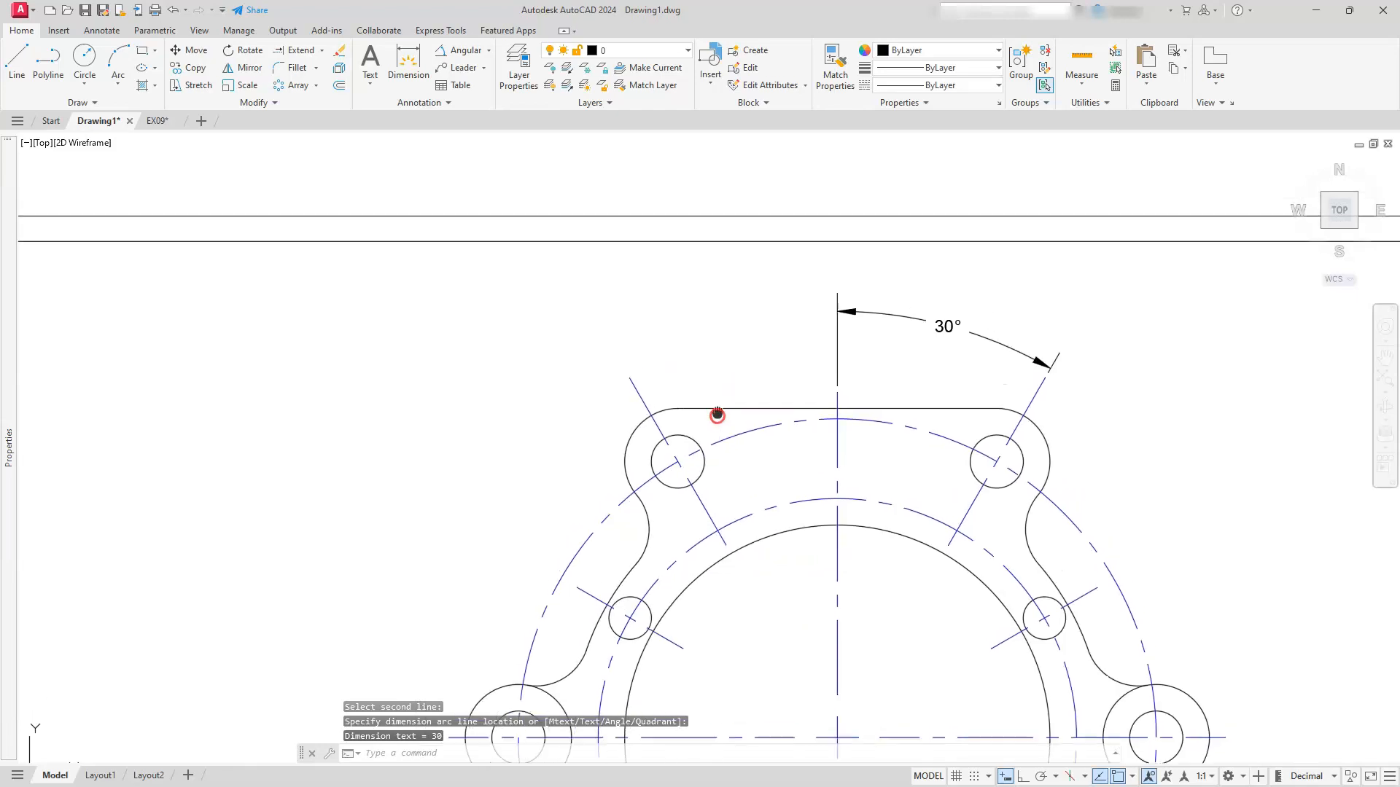
left_click(448, 50)
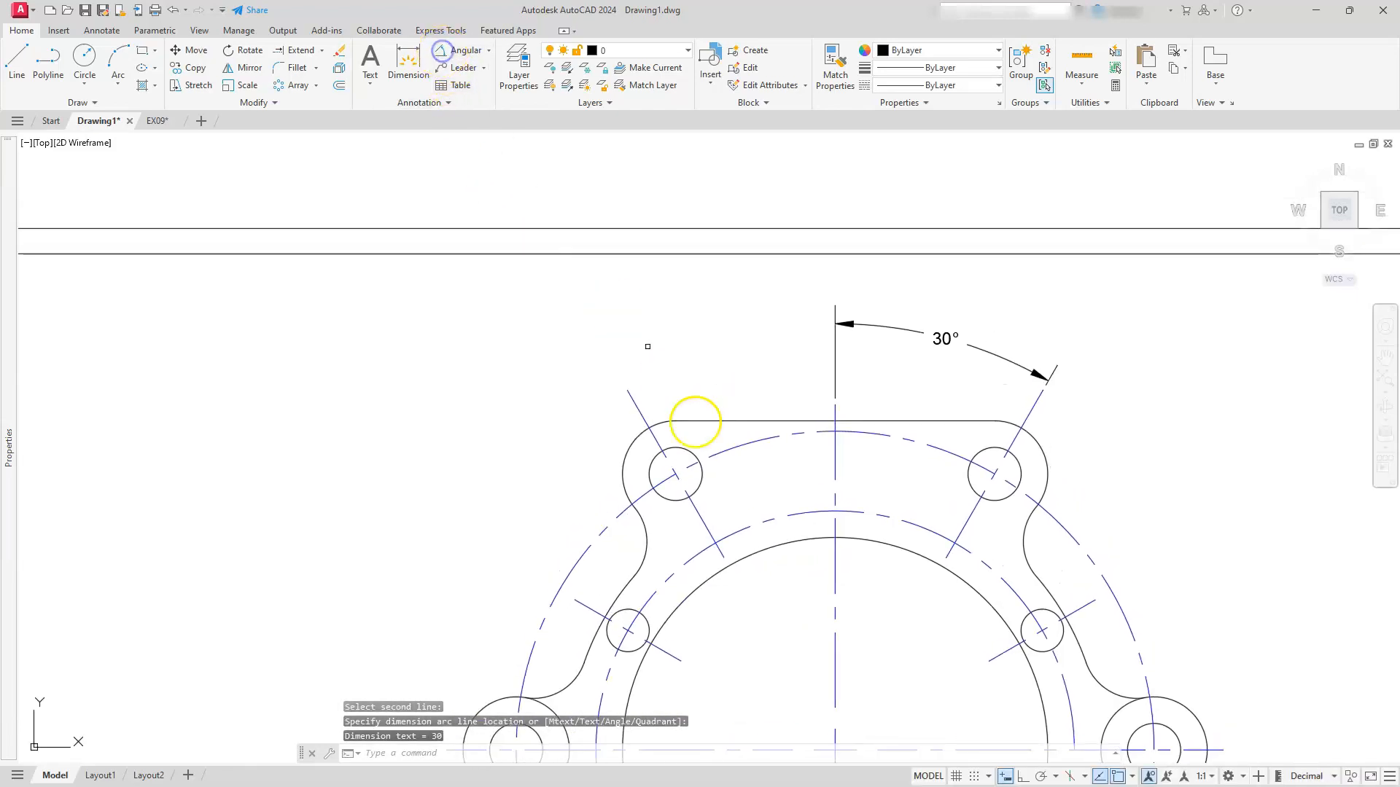
left_click(633, 402)
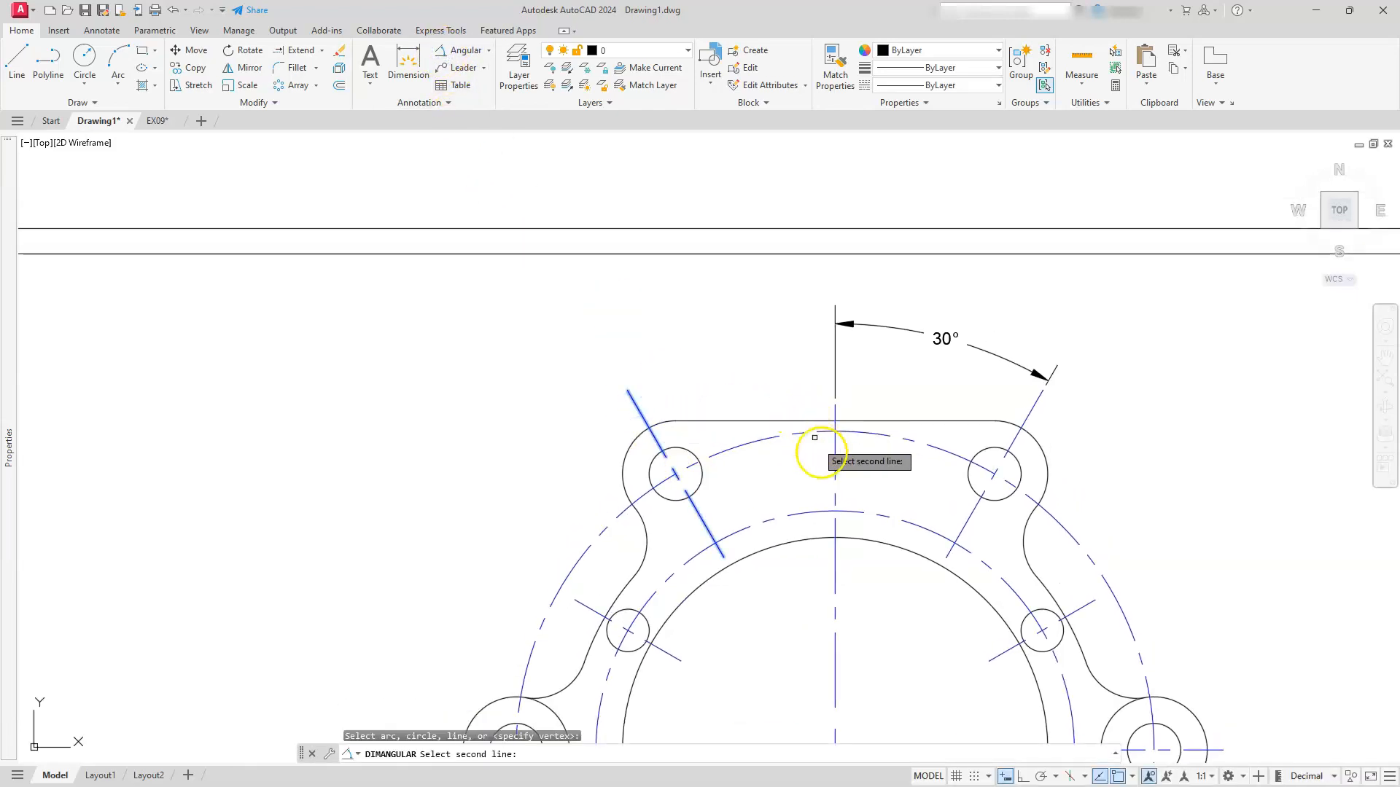
left_click(834, 462)
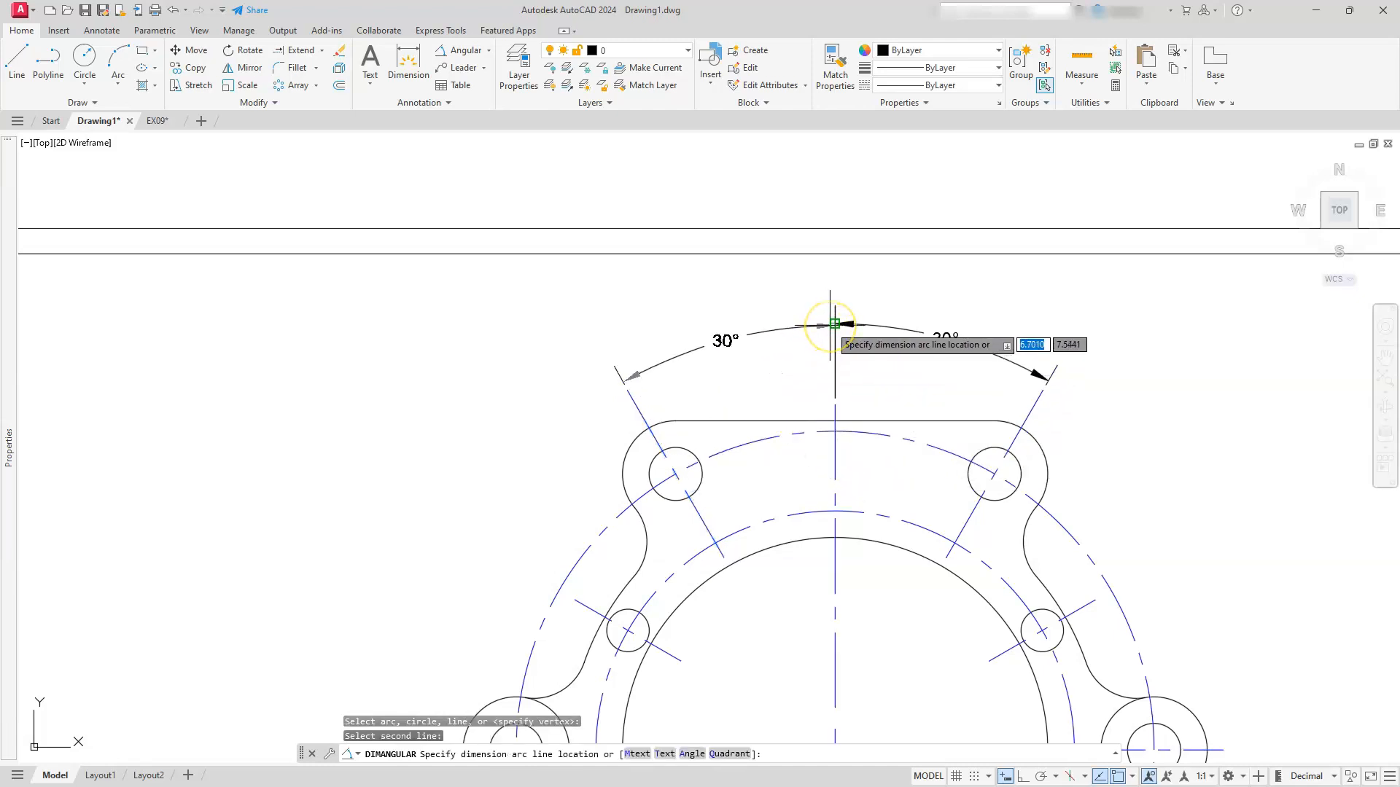
left_click(833, 320)
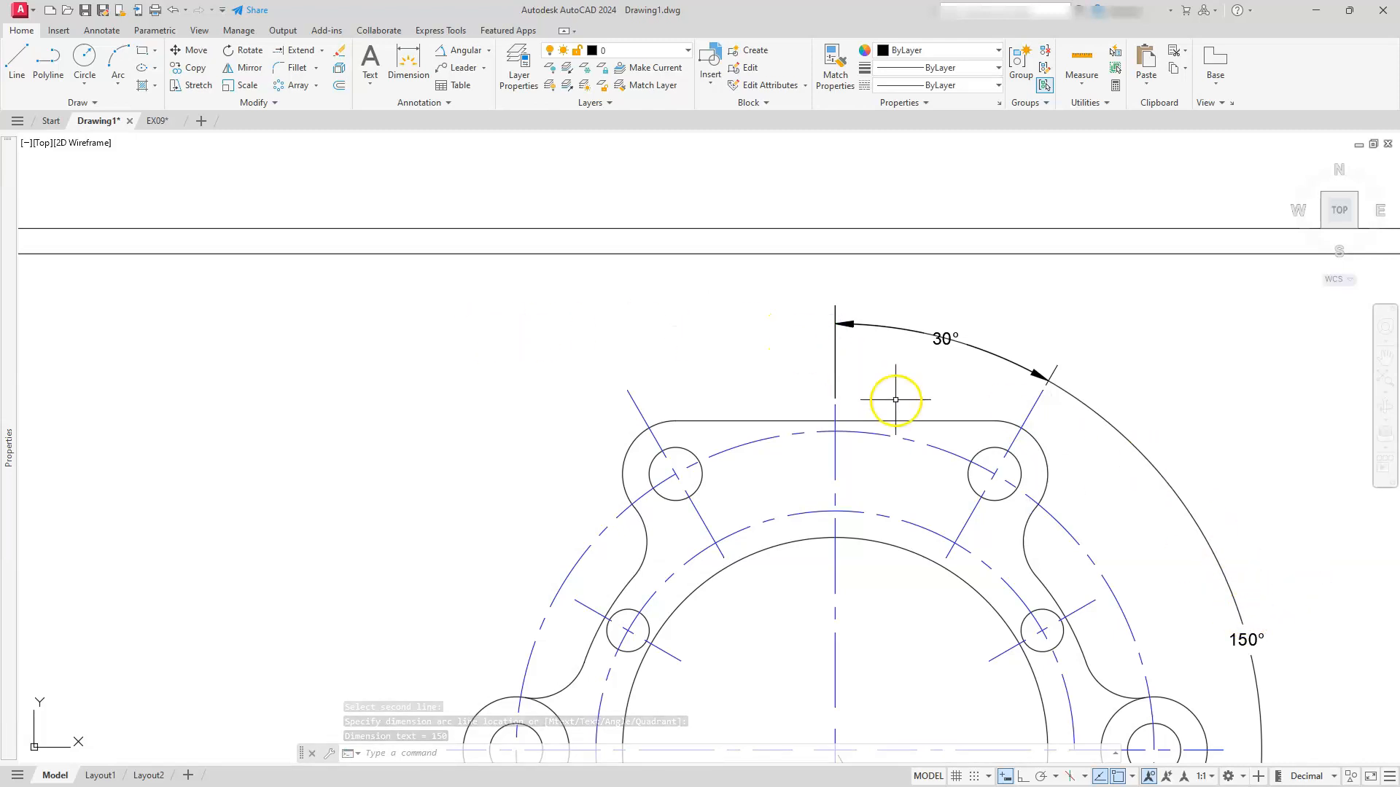
left_click(1168, 480)
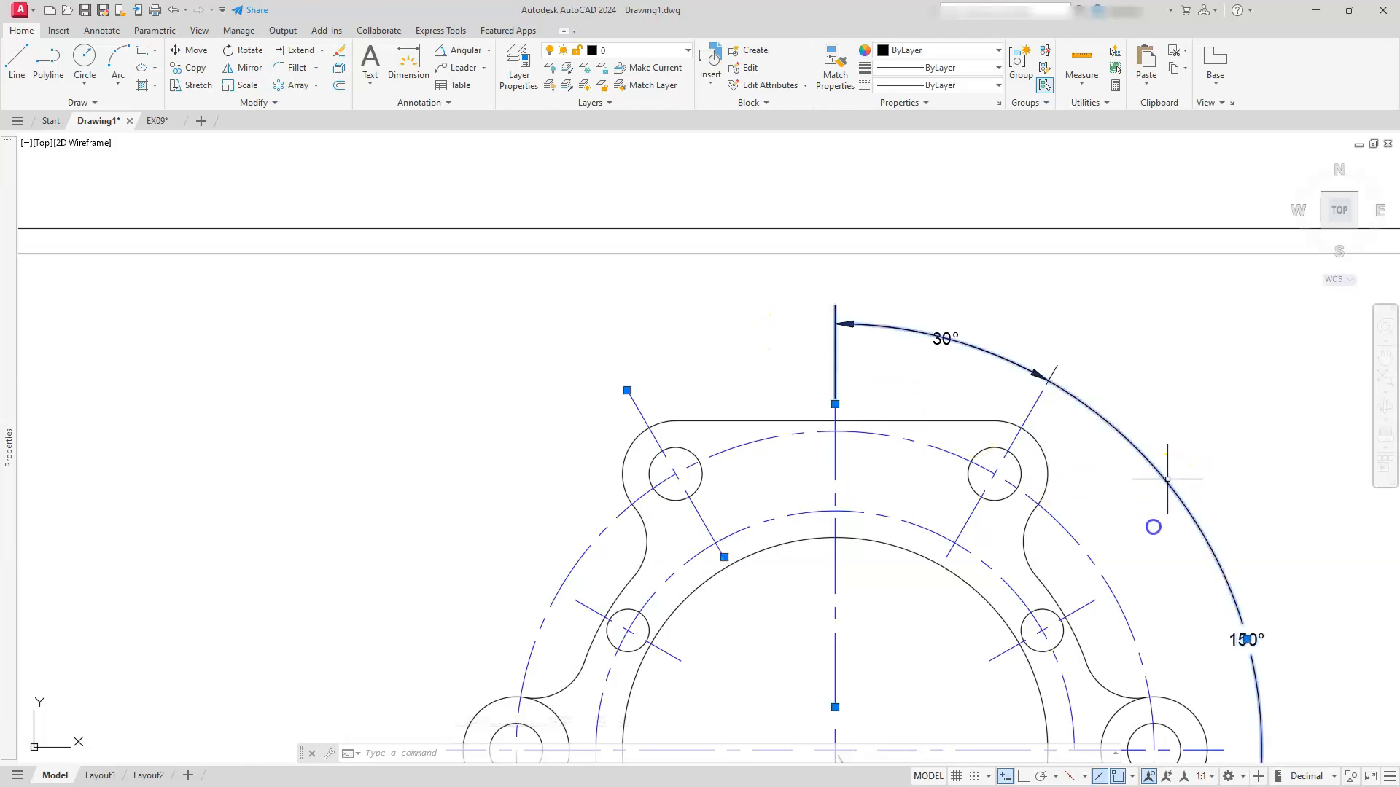
key("Delete")
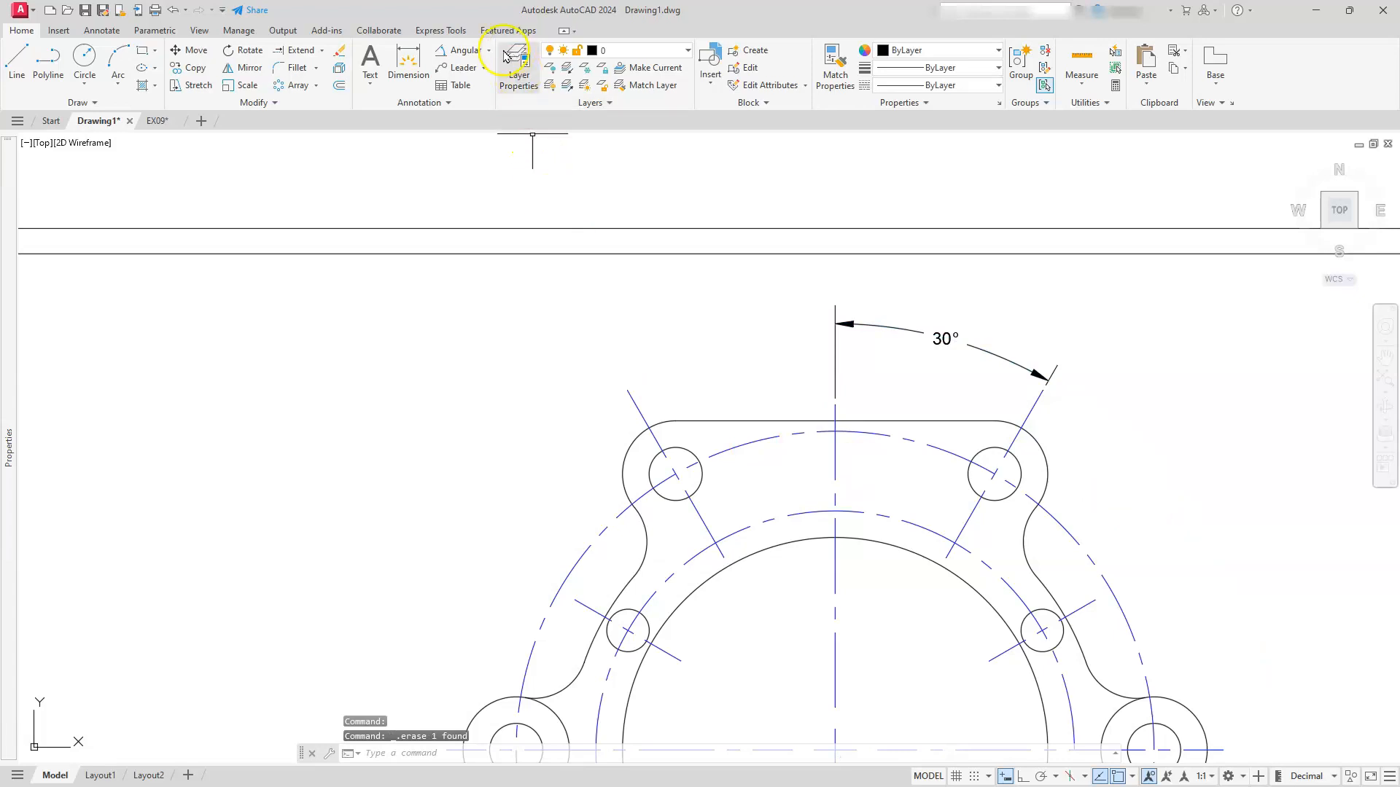
- Add an angular dimension between the vertical centre line and the upper-left corner hole's diagonal centre line, placed above the gasket
left_click(459, 50)
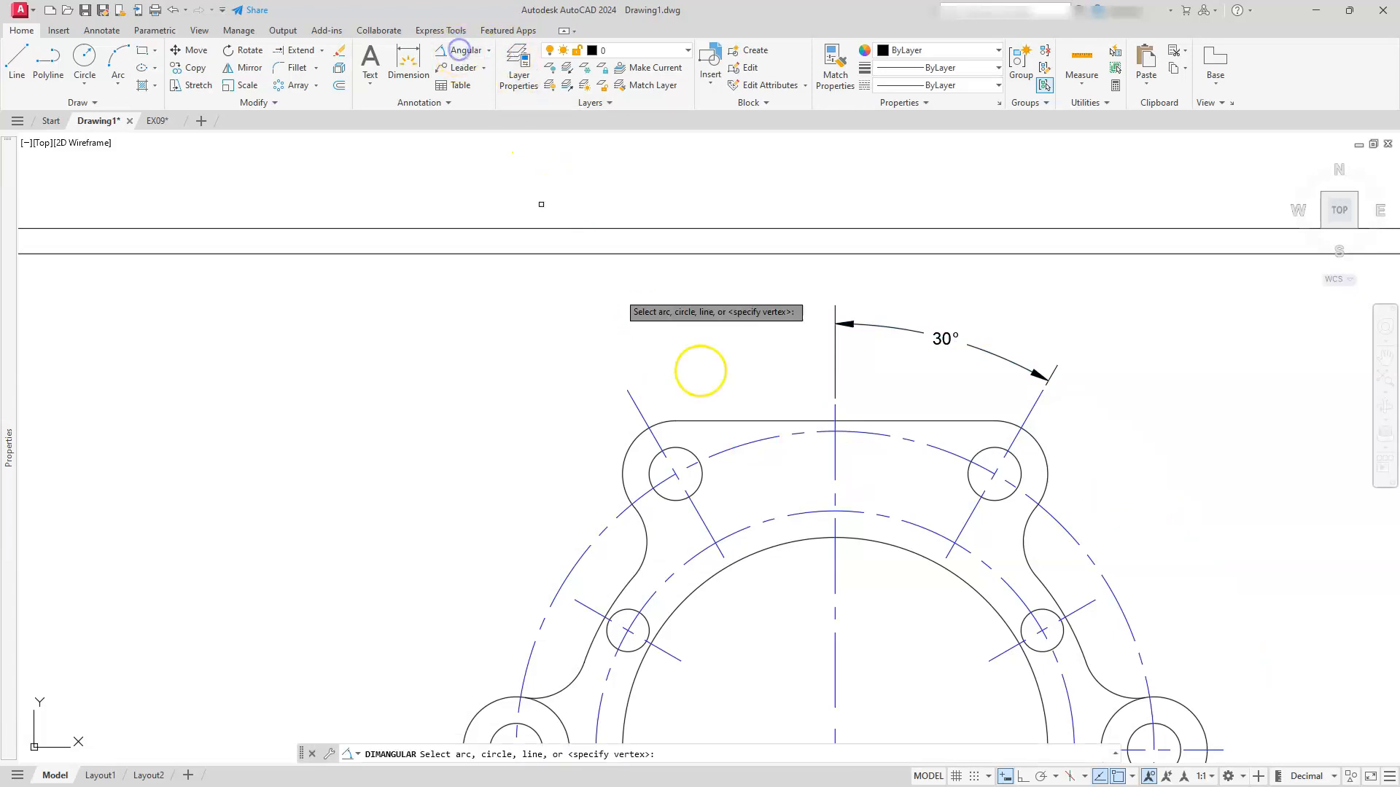
left_click(835, 447)
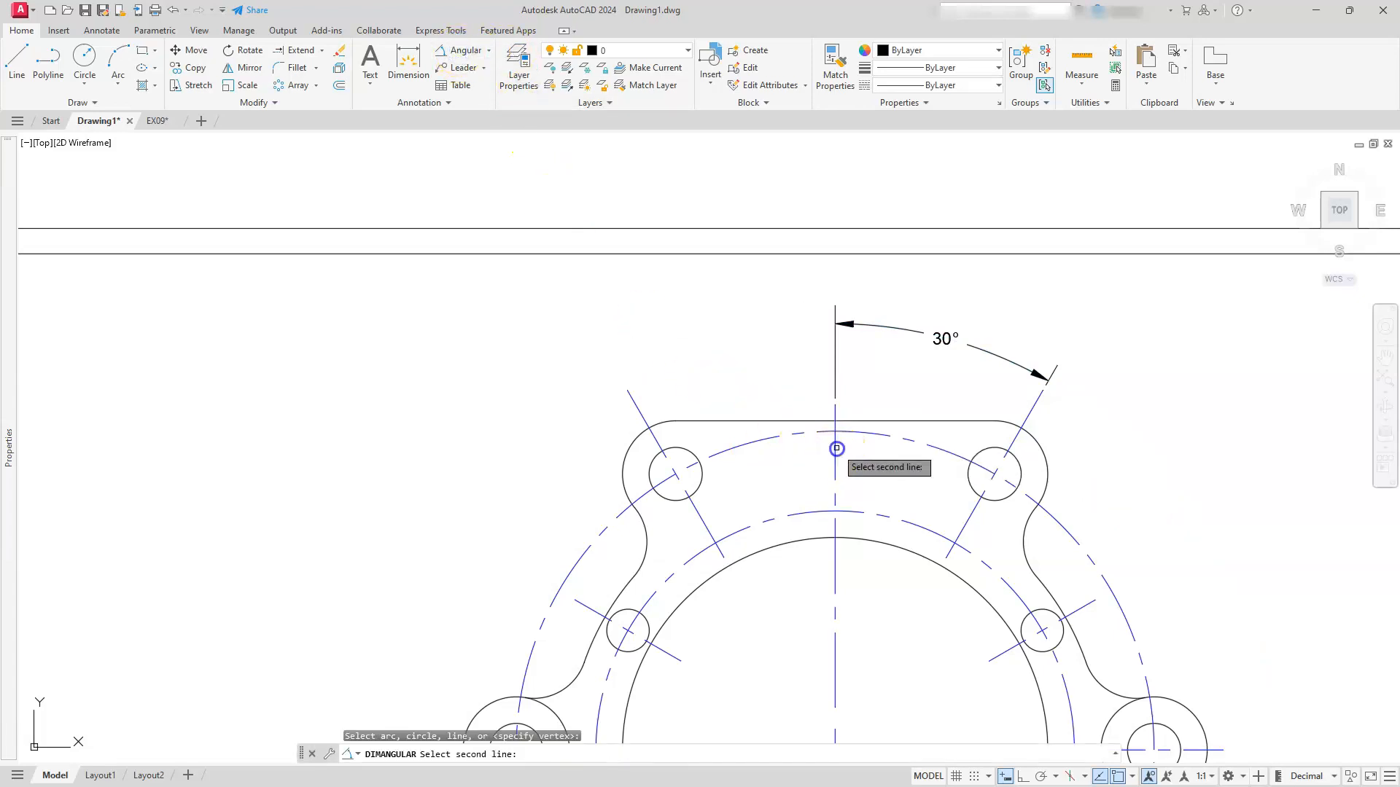
left_click(646, 415)
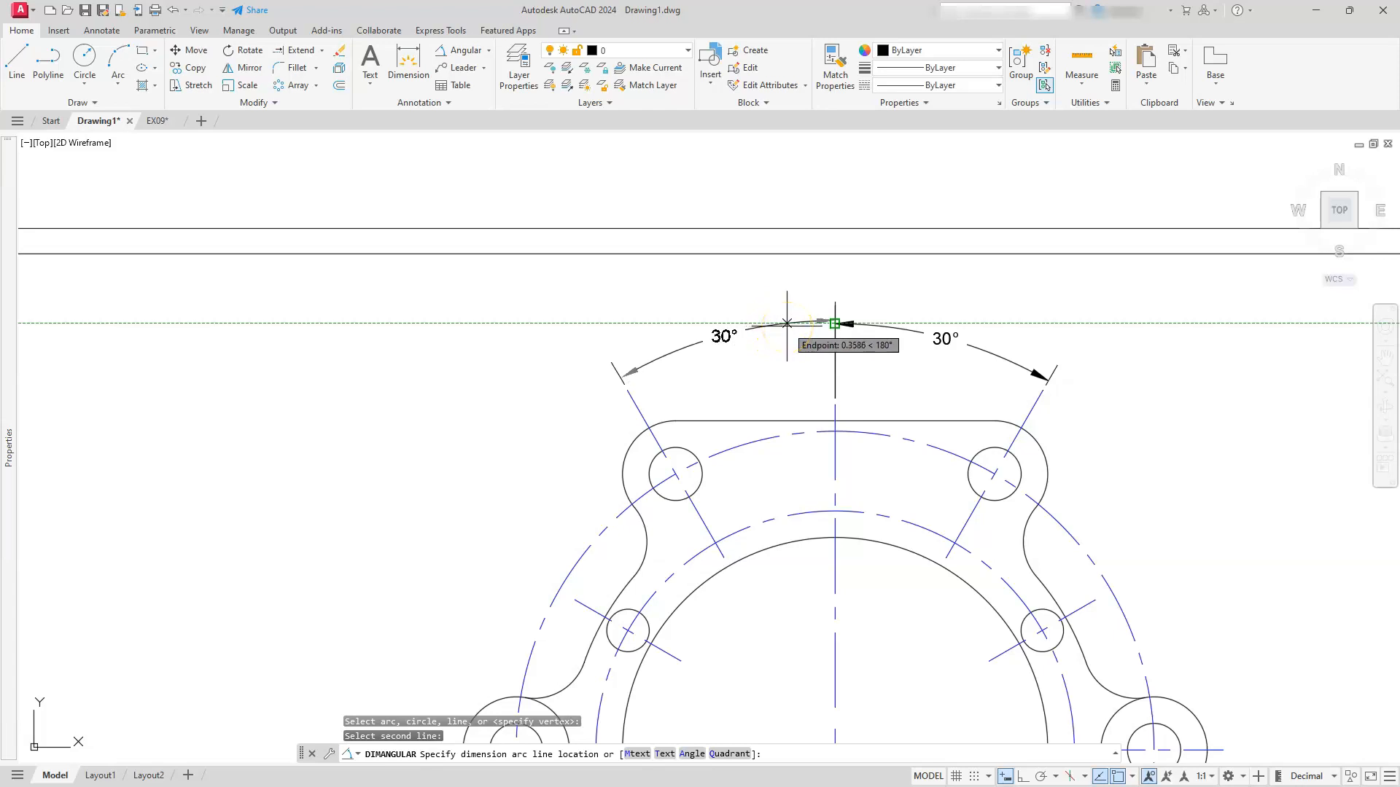
left_click(786, 324)
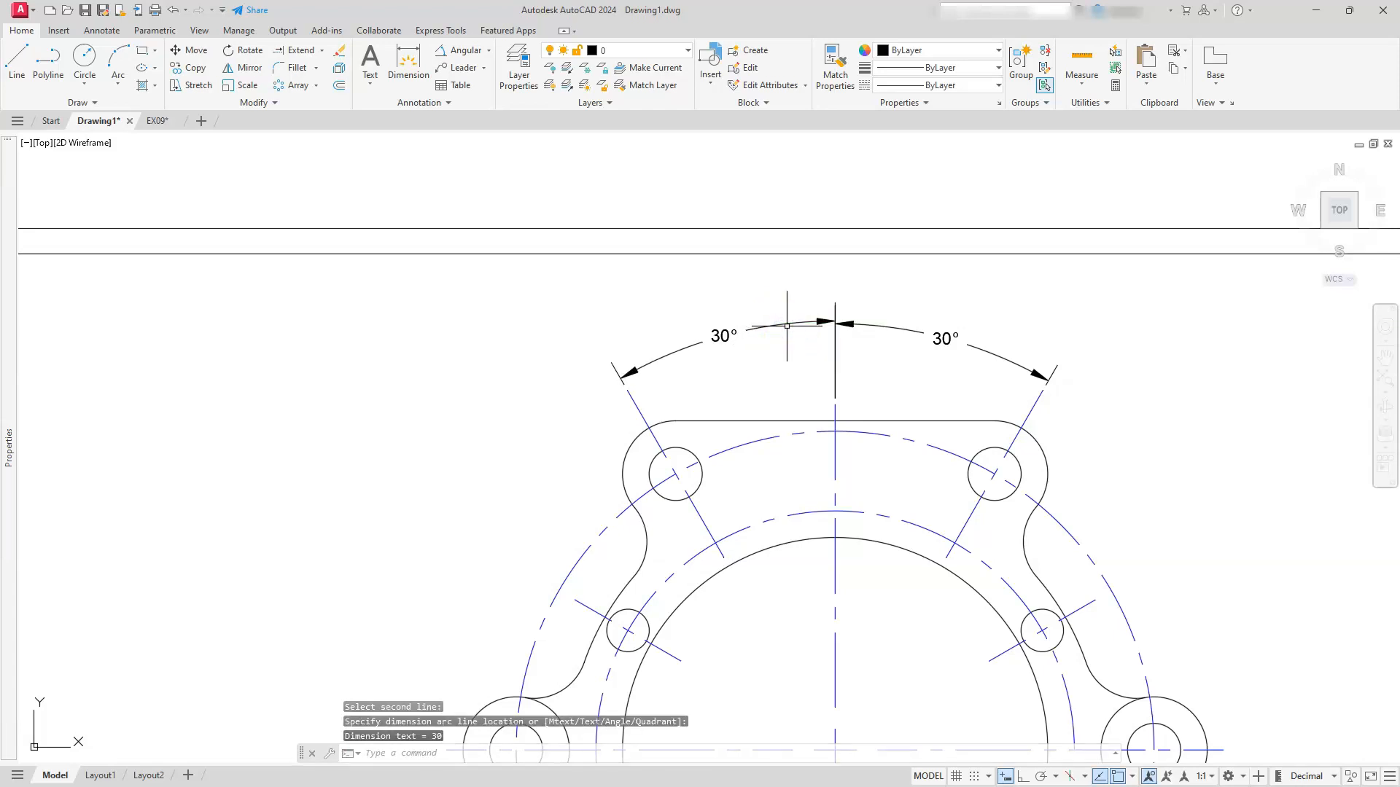
- Stretch the upper-left angular dimension's arc to line up with the arrowhead of the neighbouring upper-right angular dimension
left_click(787, 327)
left_click(762, 301)
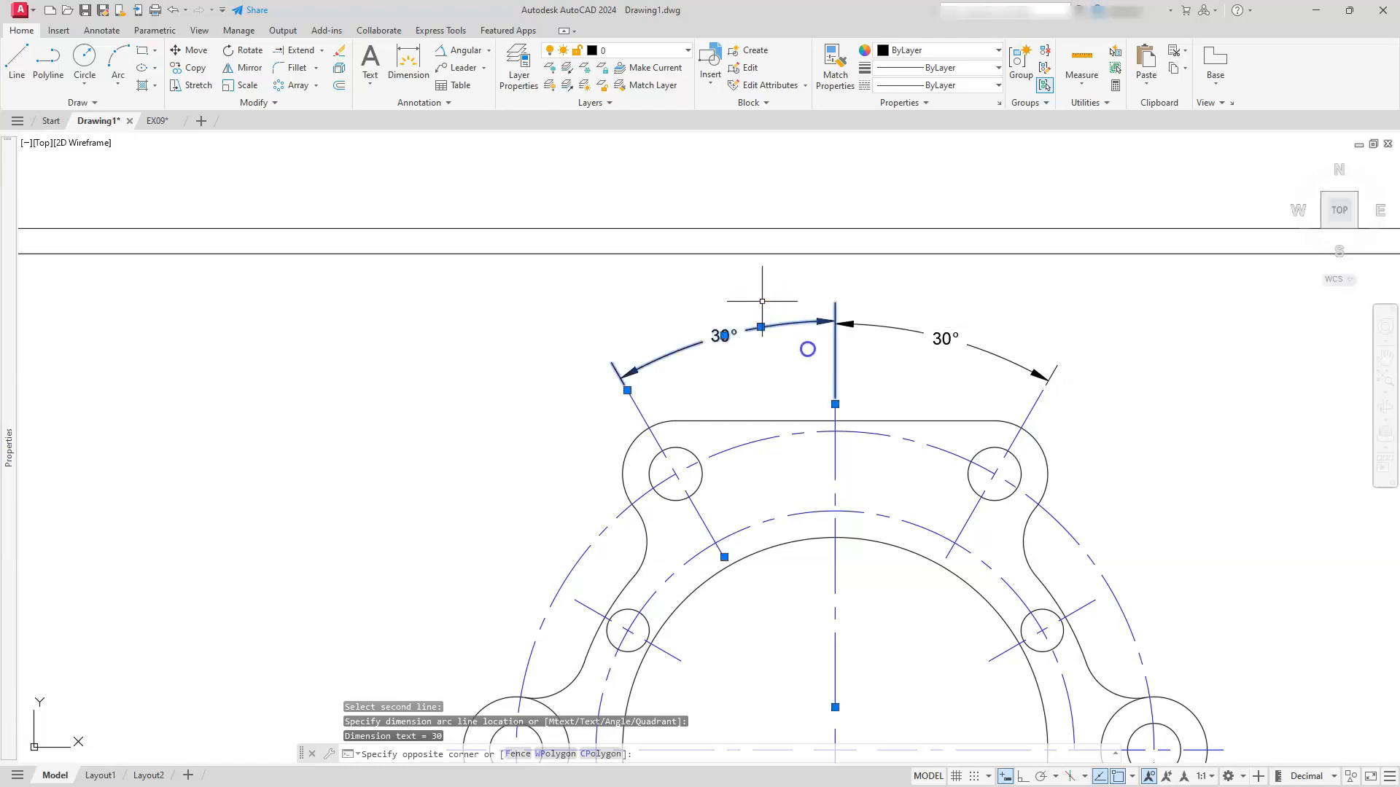
left_click(923, 627)
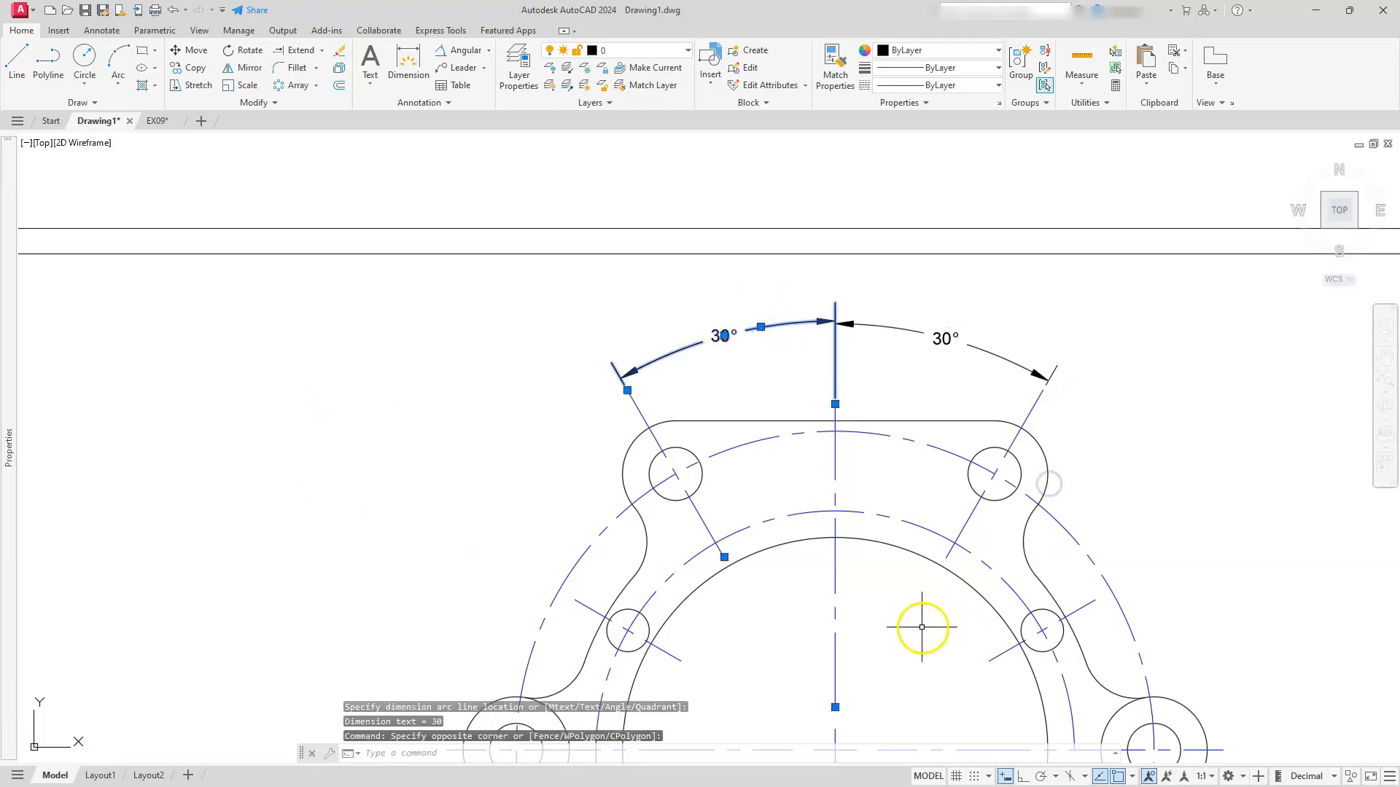
key("Escape")
key("Escape")
key("Escape")
left_click(697, 290)
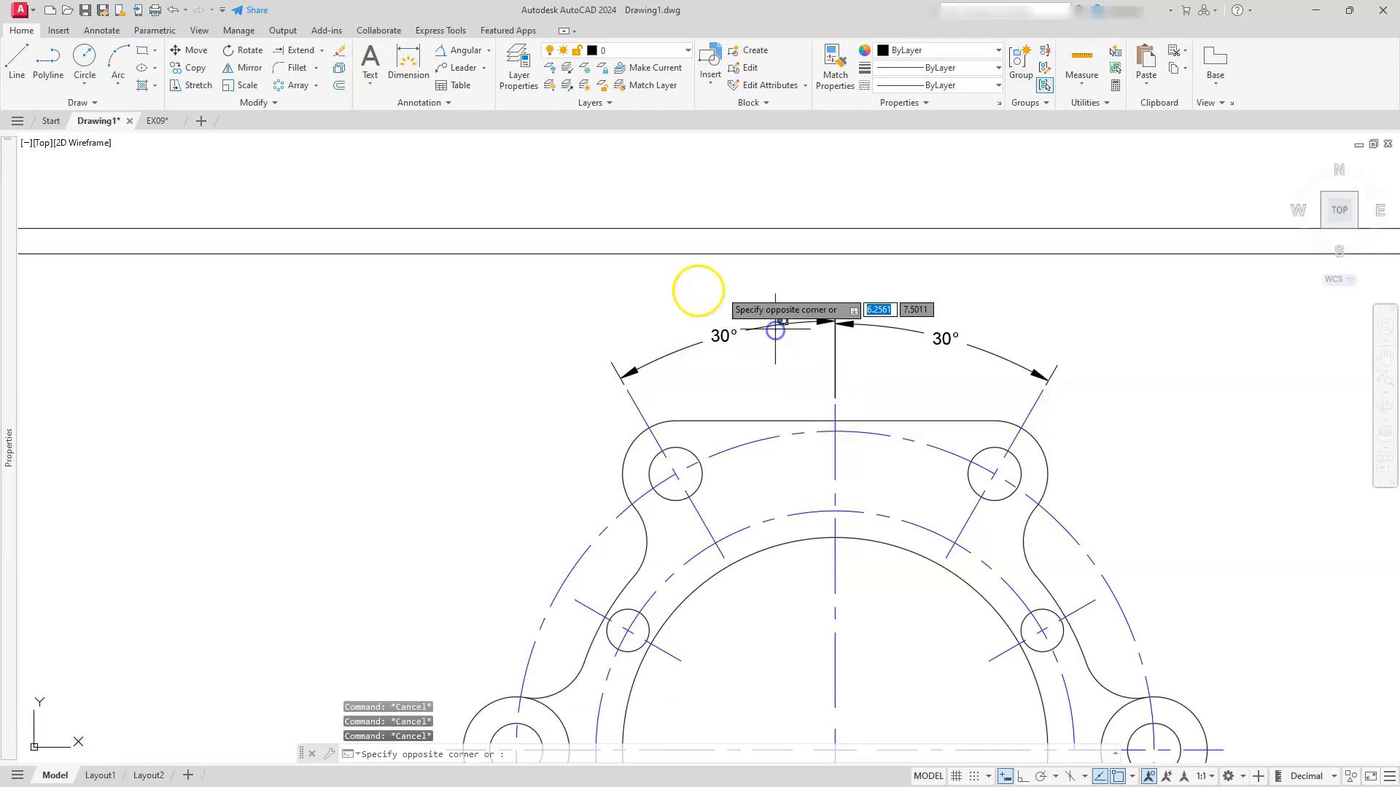
left_click(719, 315)
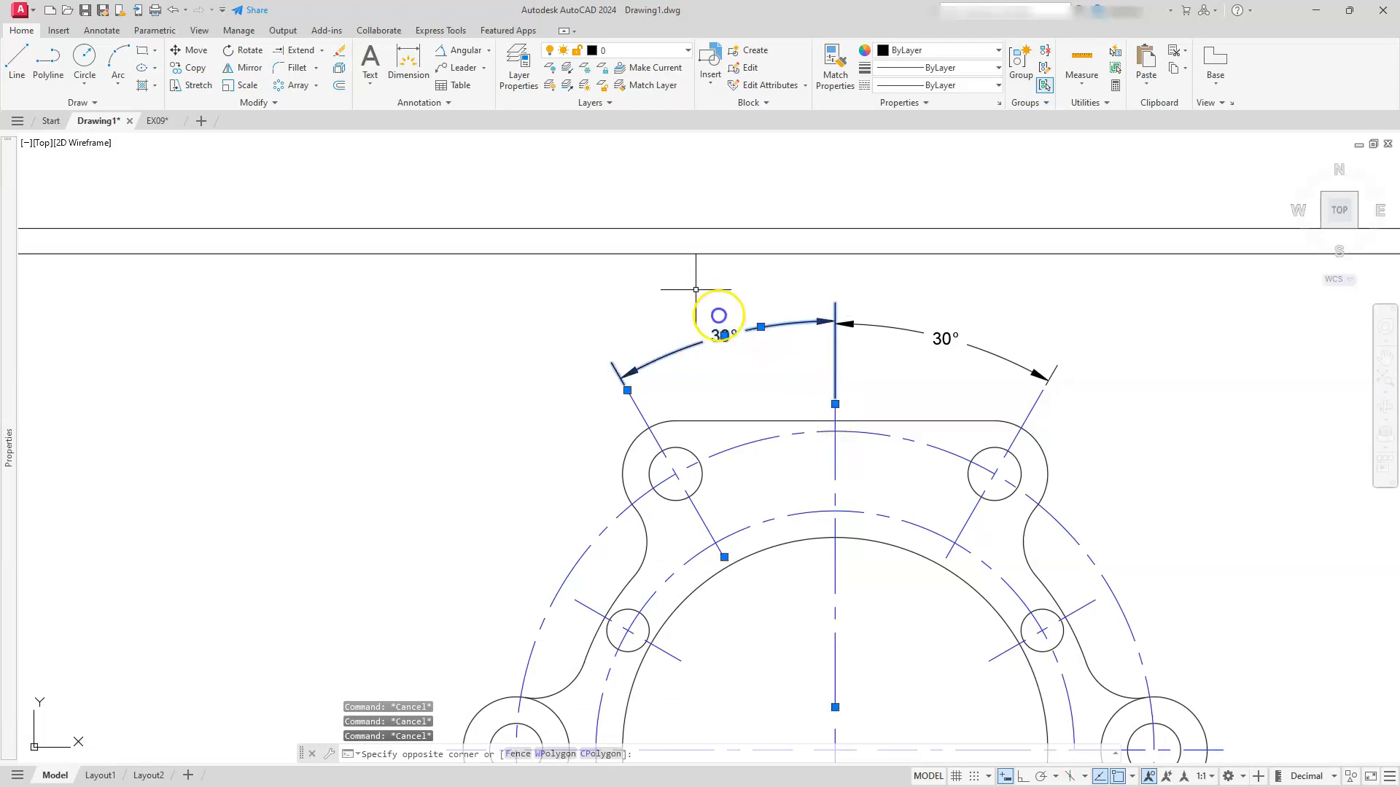
left_click(885, 367)
scroll(839, 339, "up", 5)
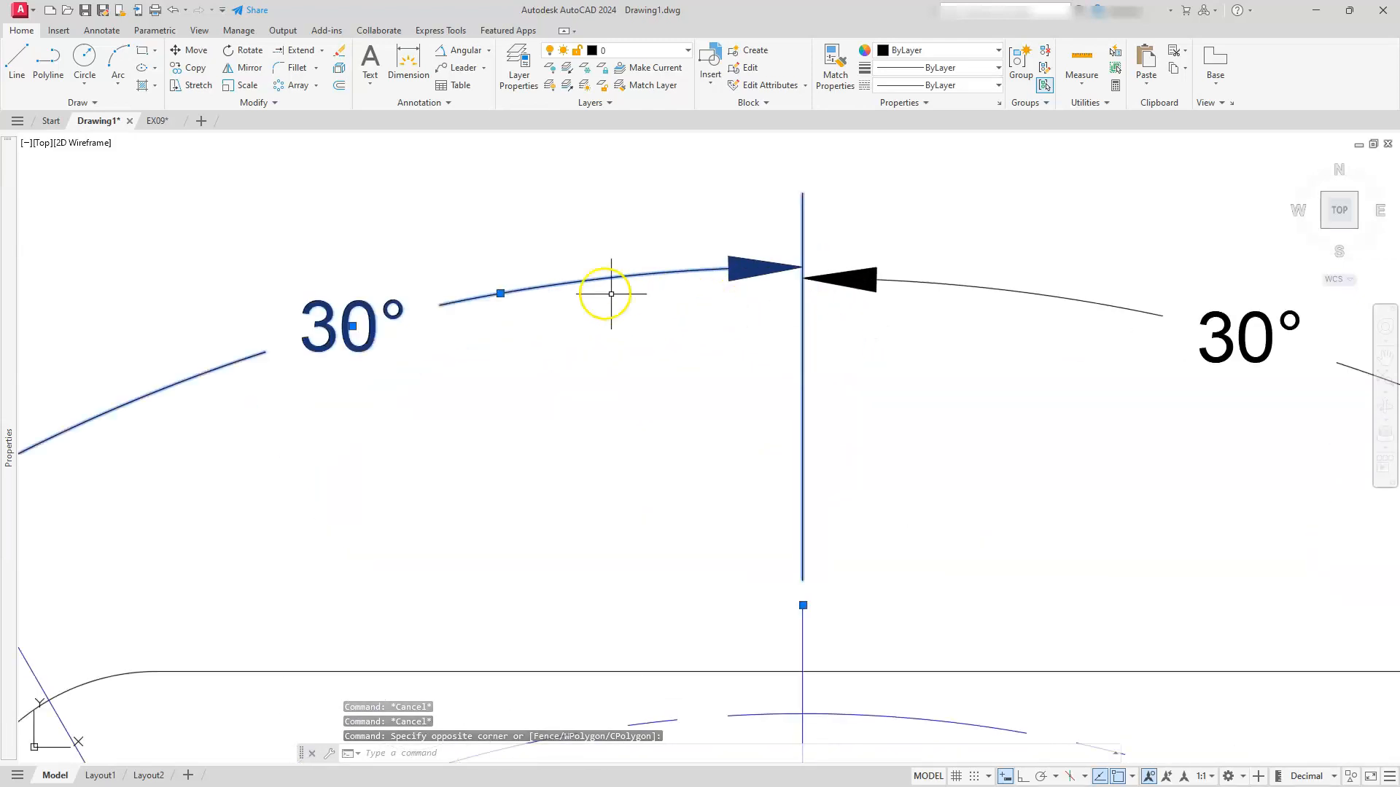
left_click(500, 293)
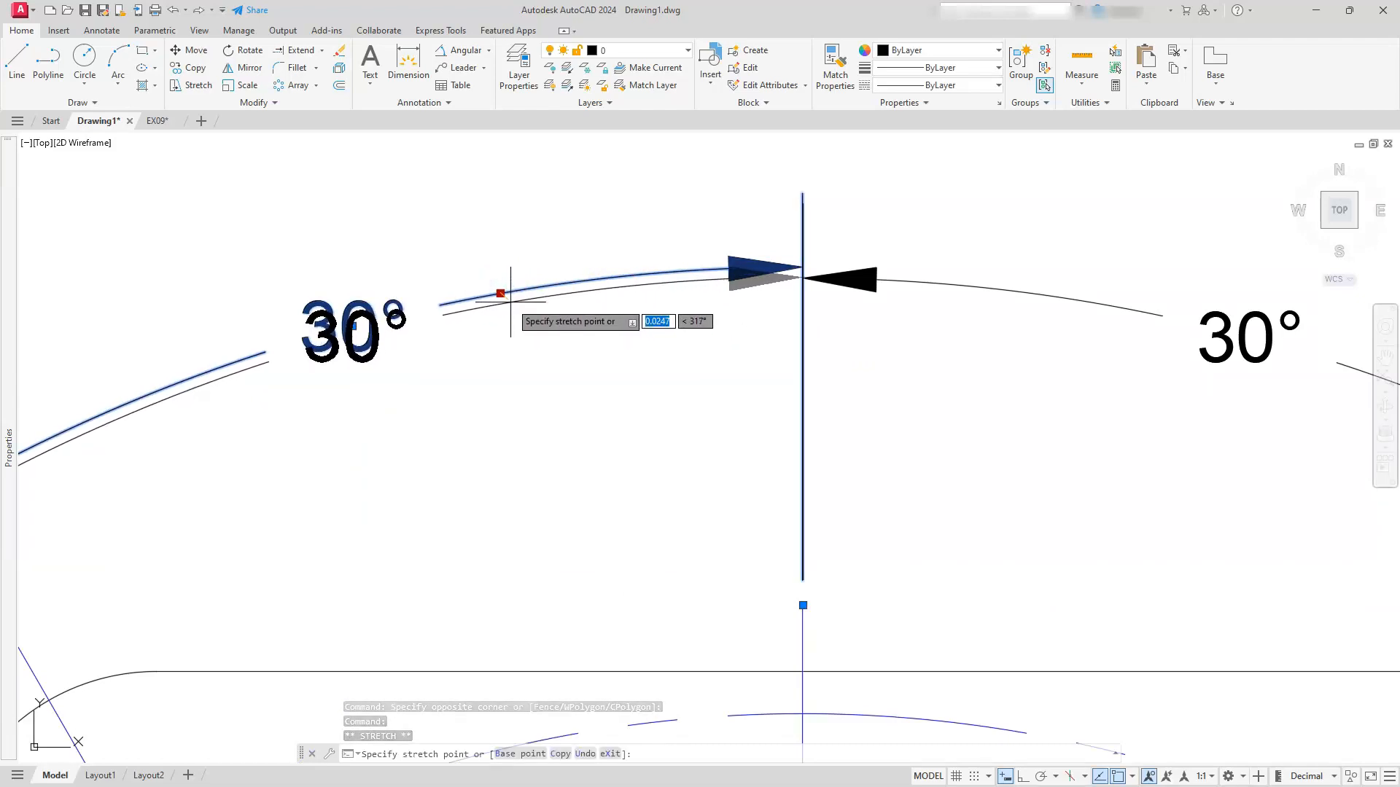
key("Escape")
key("Escape")
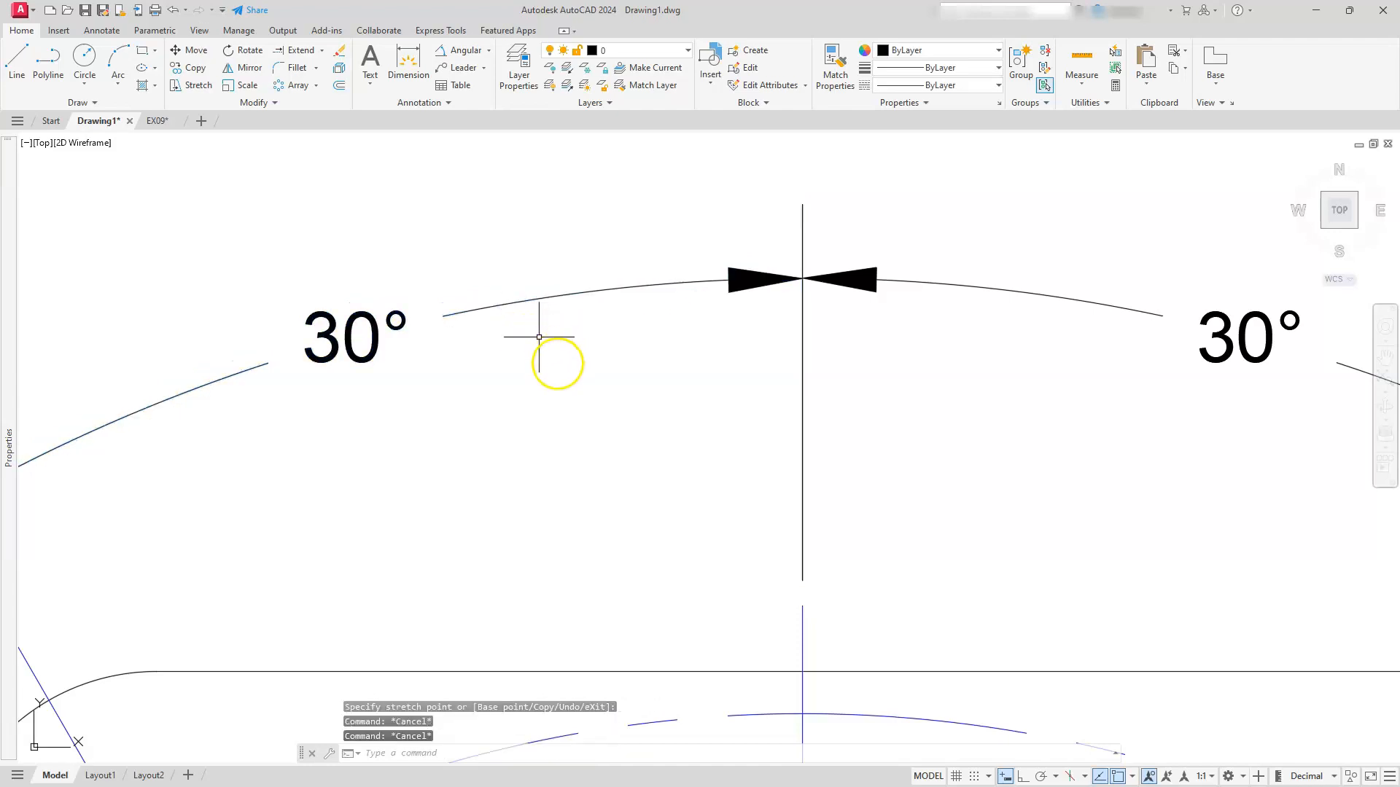
- Add an angular dimension between the upper-right small hole's centre line and the horizontal centre line, placed outside the gasket's right side
scroll(539, 337, "up", 2)
scroll(522, 355, "down", 6)
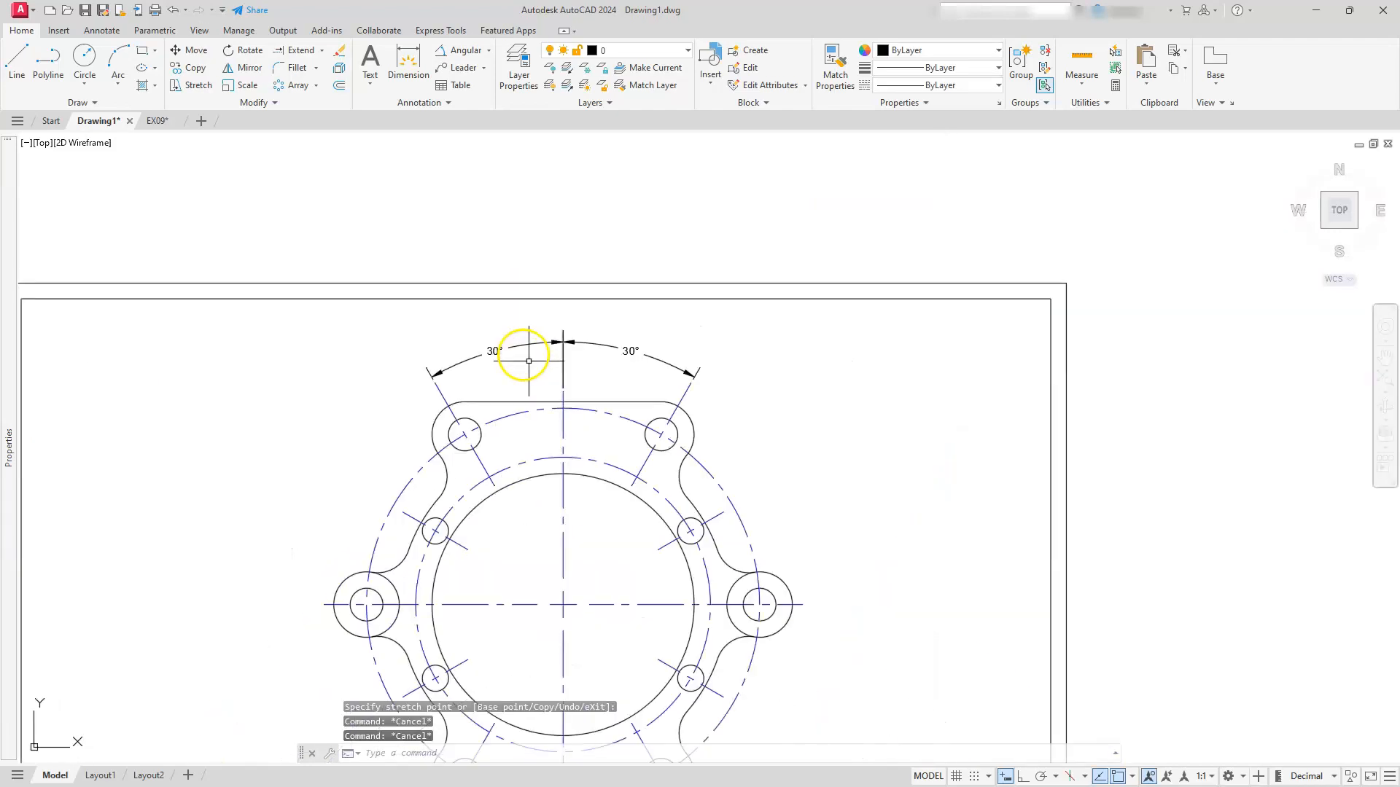
middle_click_drag(629, 500, 630, 345)
scroll(870, 463, "up", 2)
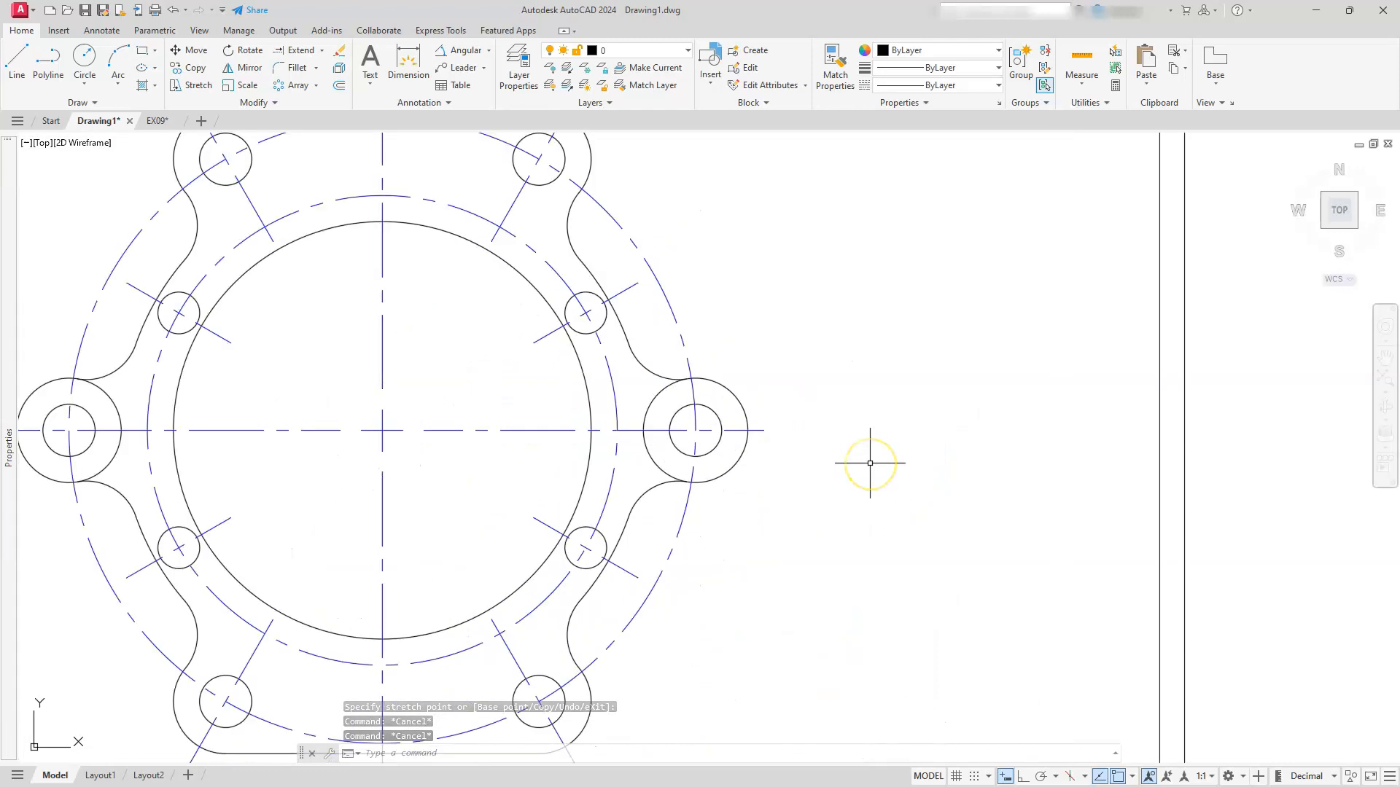
left_click(449, 51)
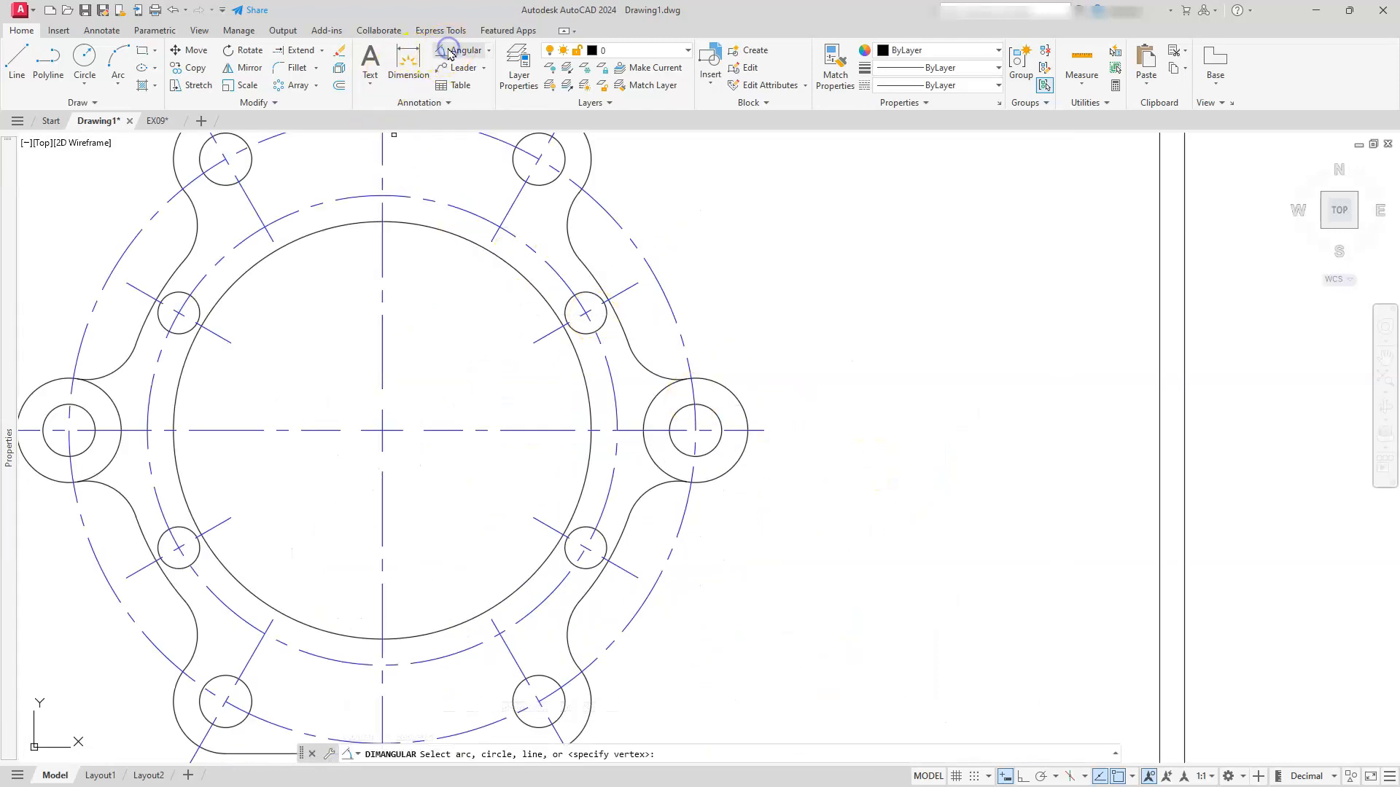
left_click(620, 295)
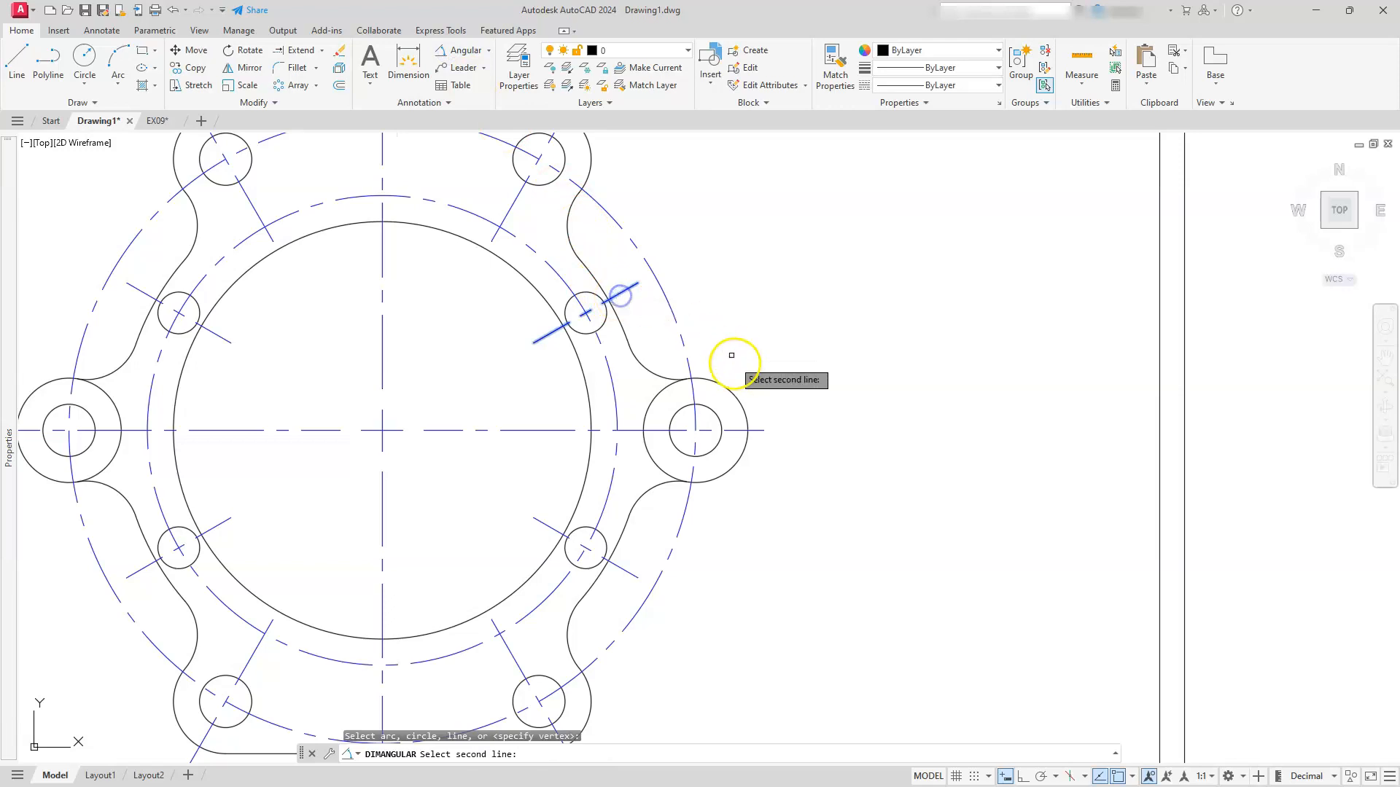
left_click(762, 430)
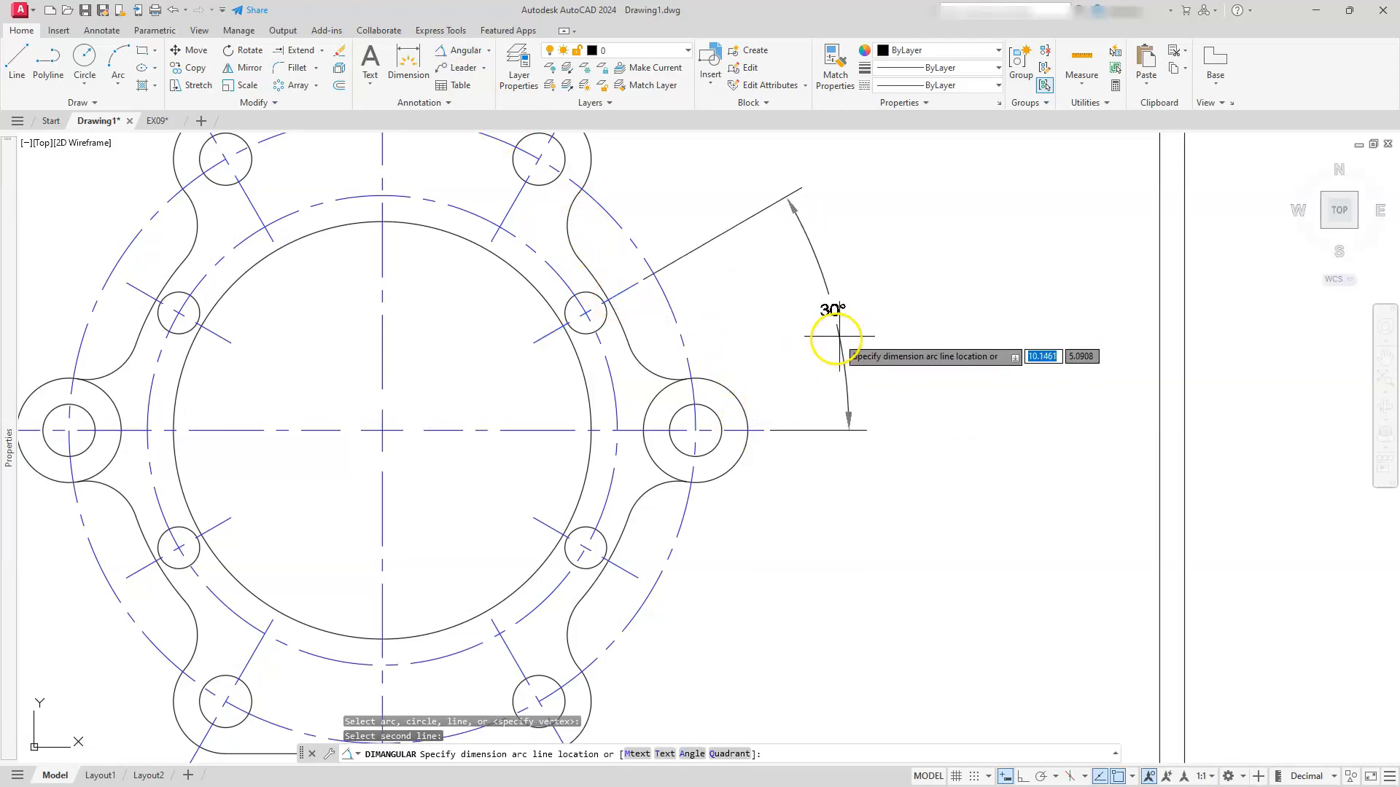
left_click(835, 339)
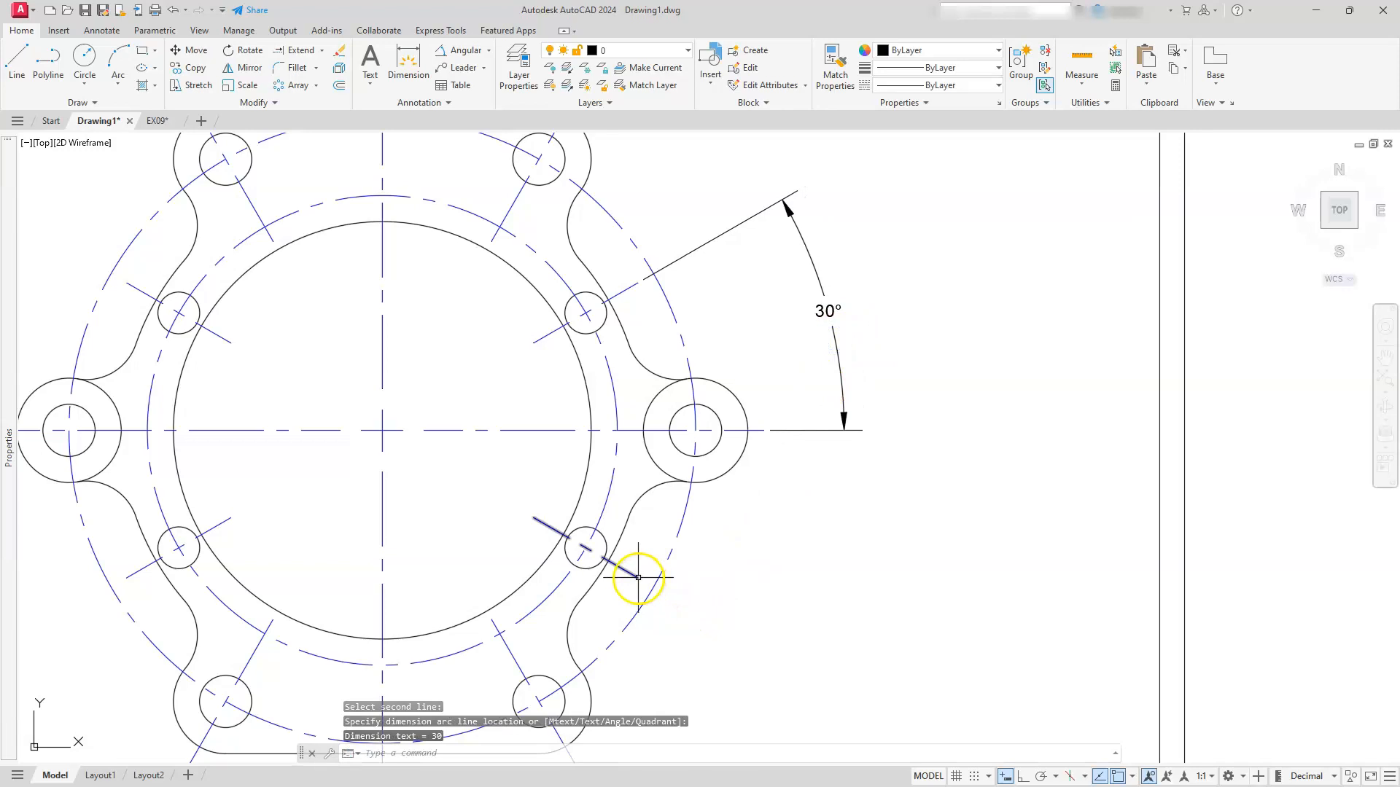
- Add an angular dimension between the lower-right small hole's centre line and the horizontal centre line, placed below the upper angle dimension
left_click(463, 55)
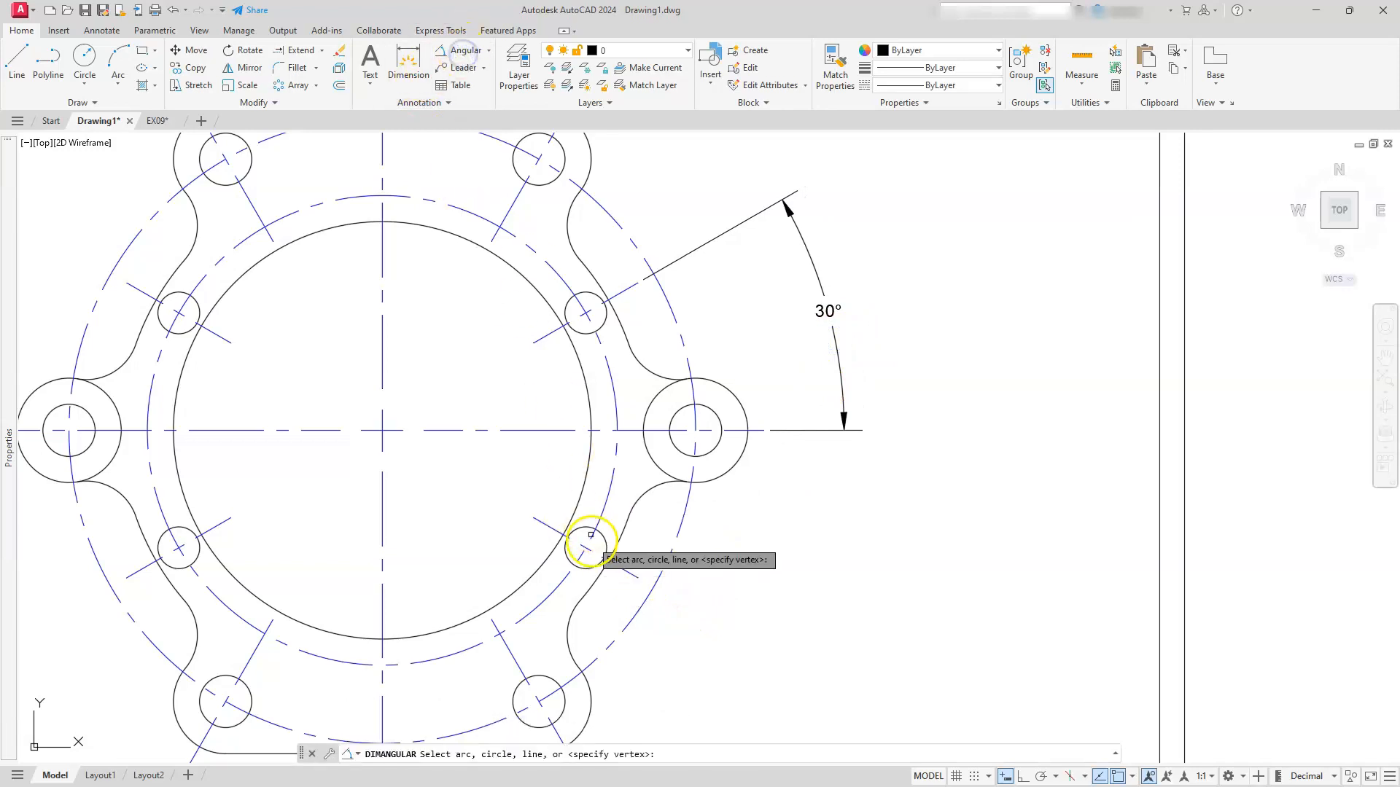
left_click(628, 573)
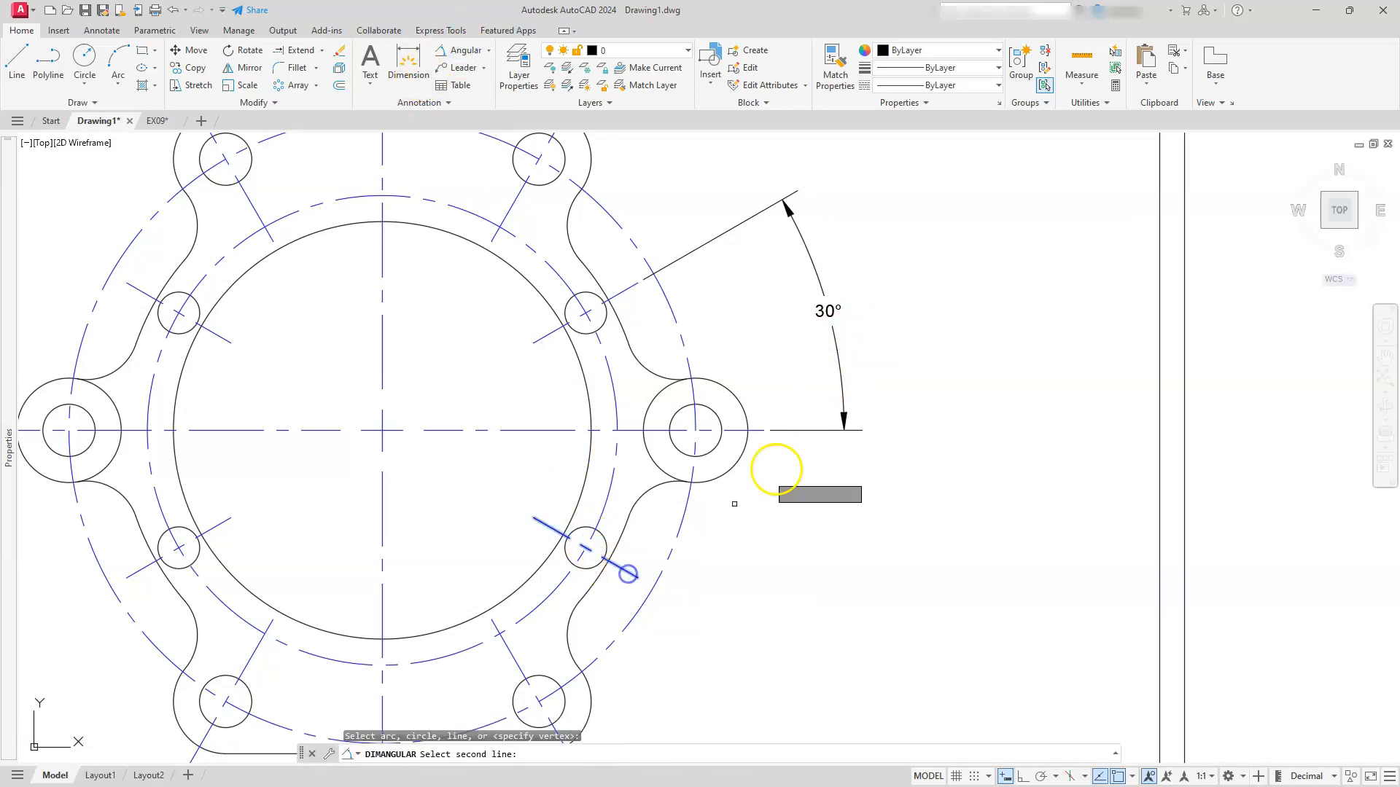
left_click(740, 431)
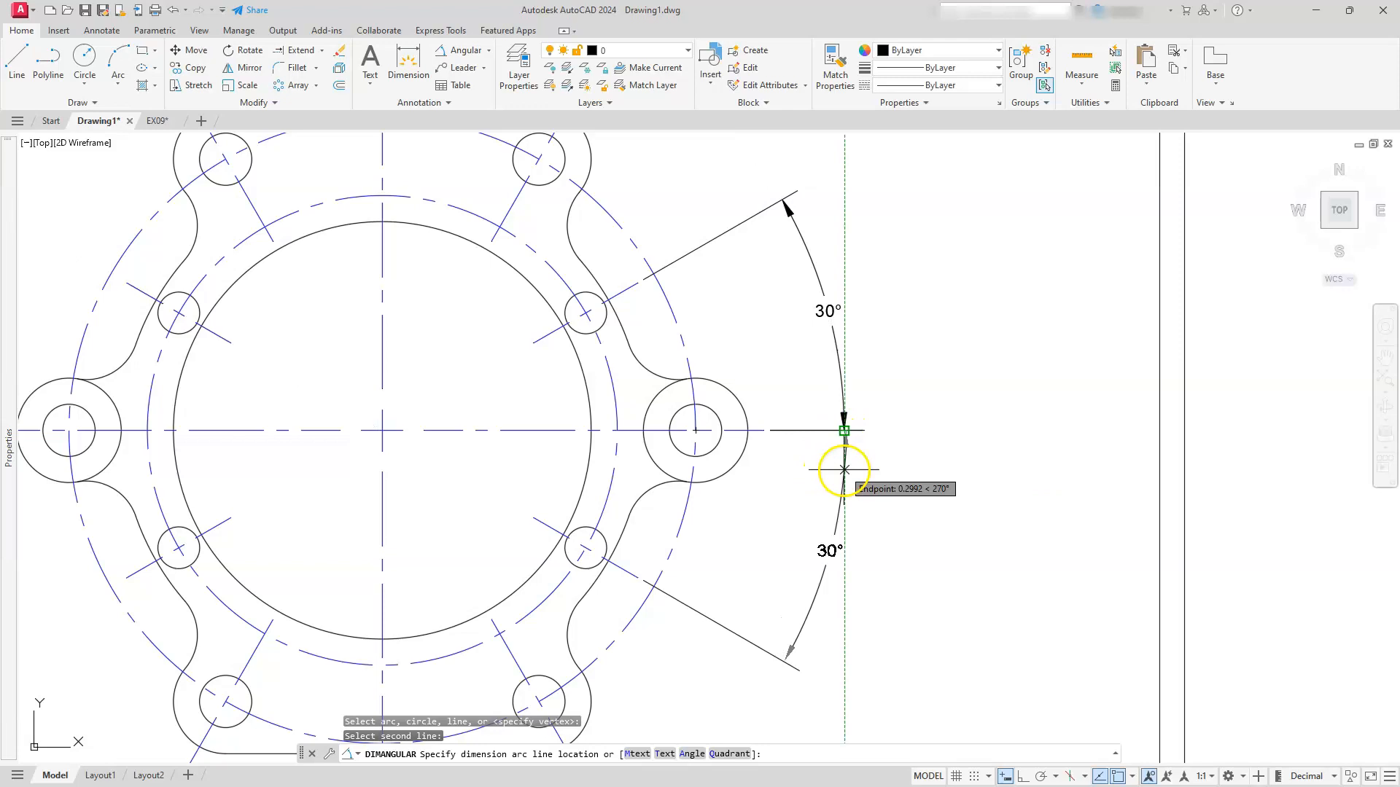
left_click(844, 470)
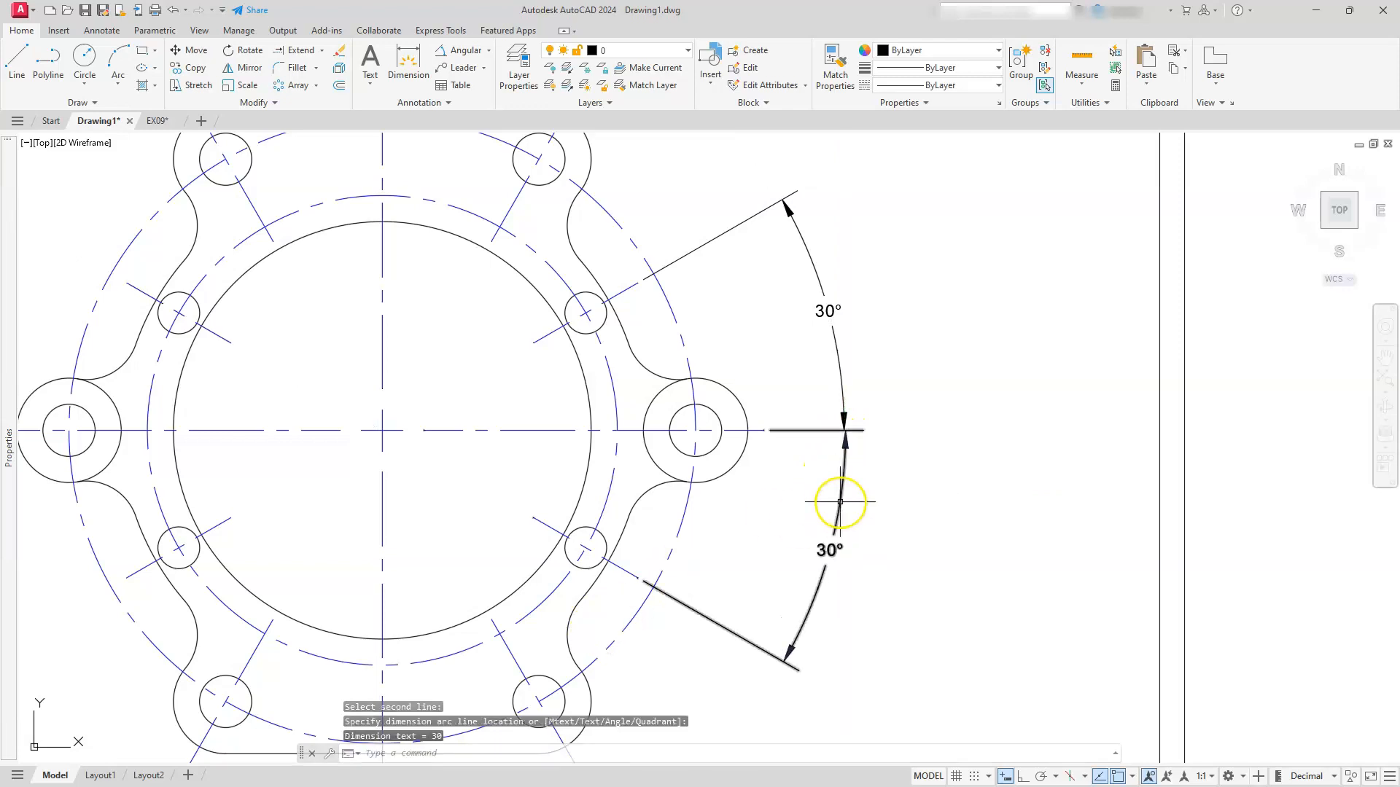
- Stretch the lower-right angular dimension's arc until its arrowhead meets that of the angle dimension above it
scroll(840, 502, "up", 4)
left_click(840, 536)
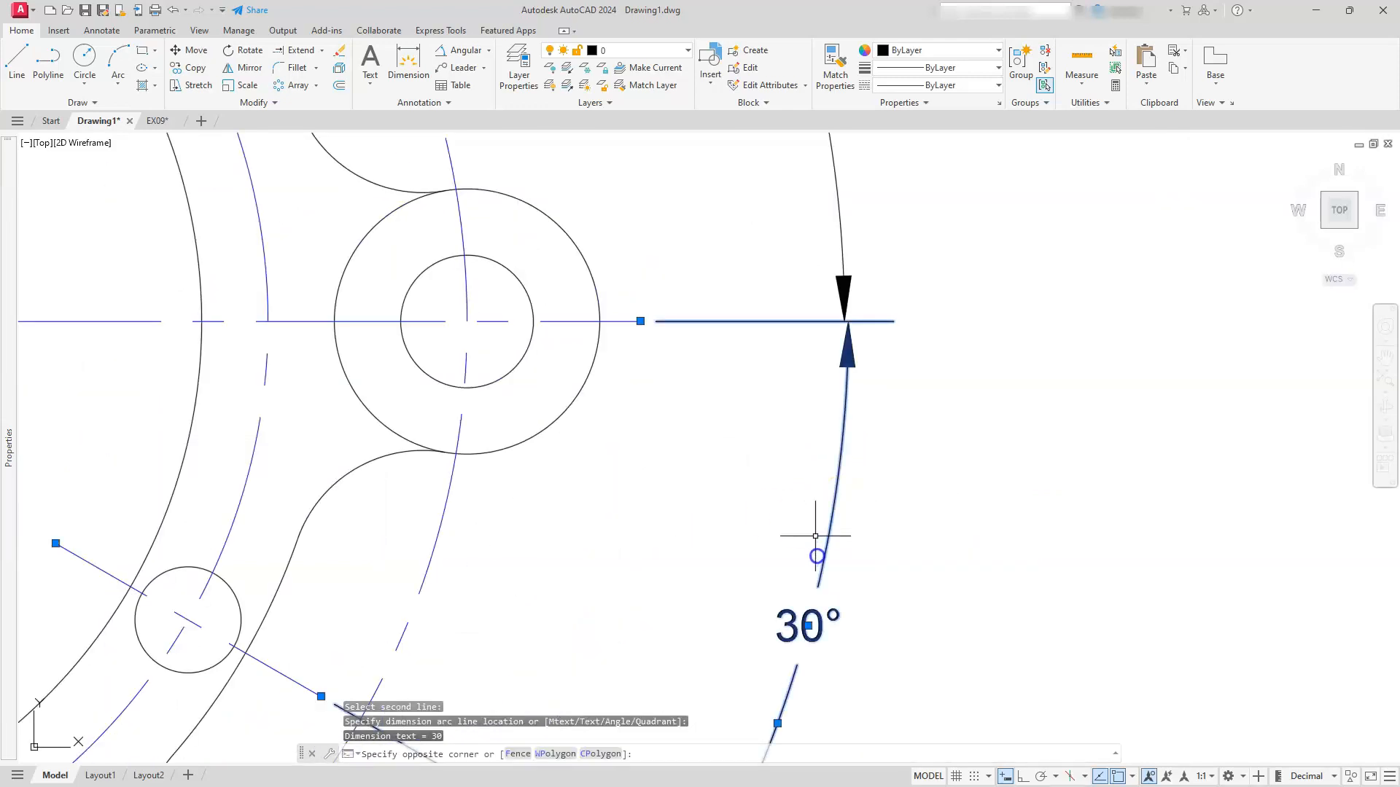
left_click(815, 535)
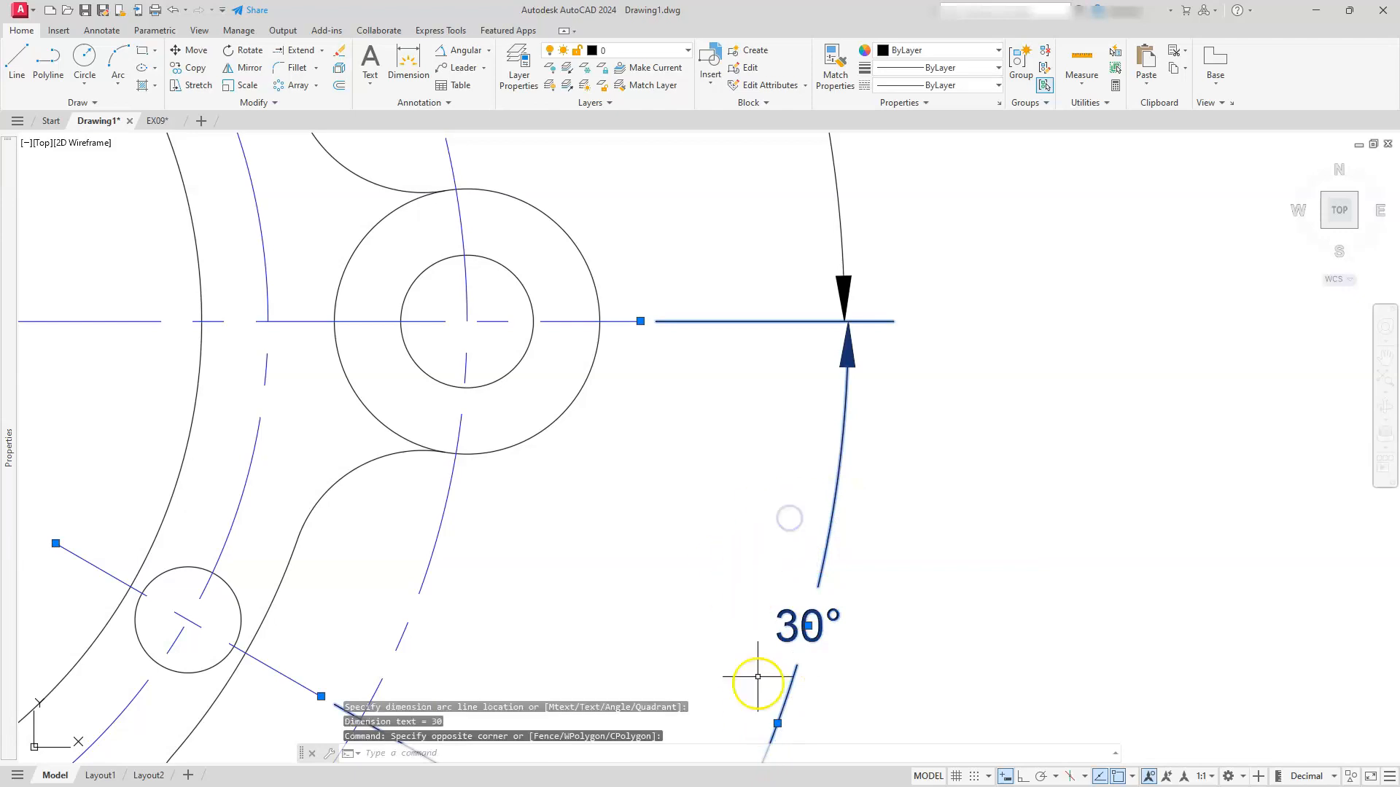
left_click(777, 723)
left_click(680, 689)
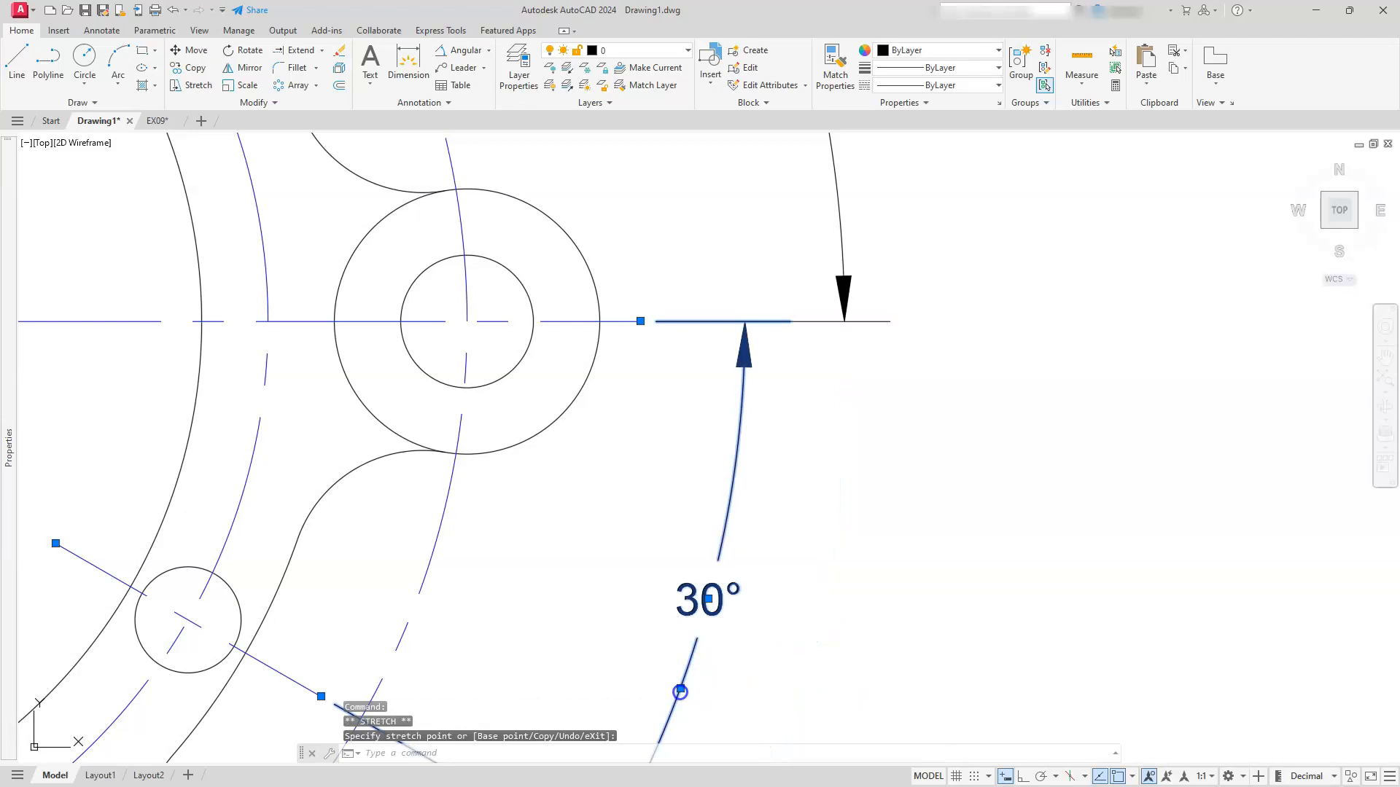
left_click(680, 689)
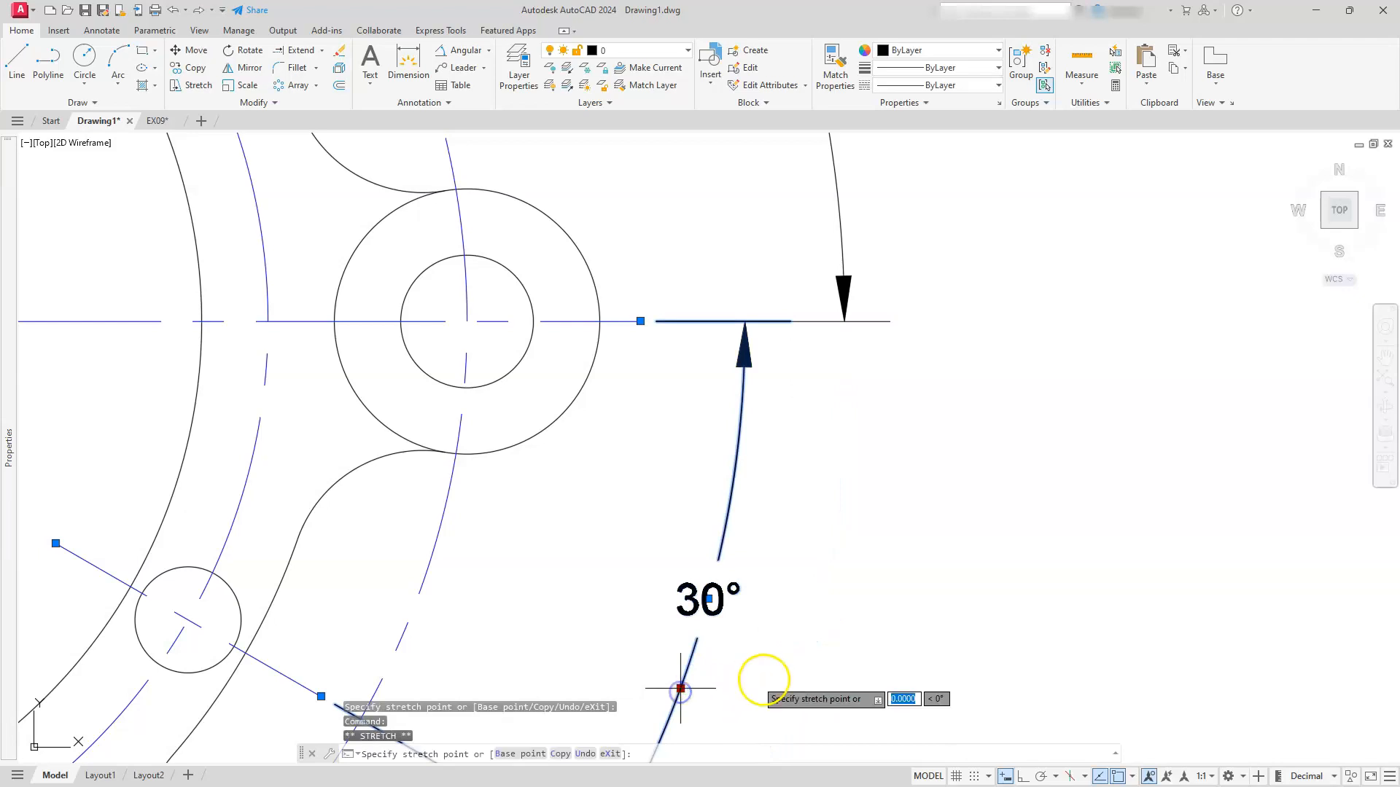
left_click(783, 691)
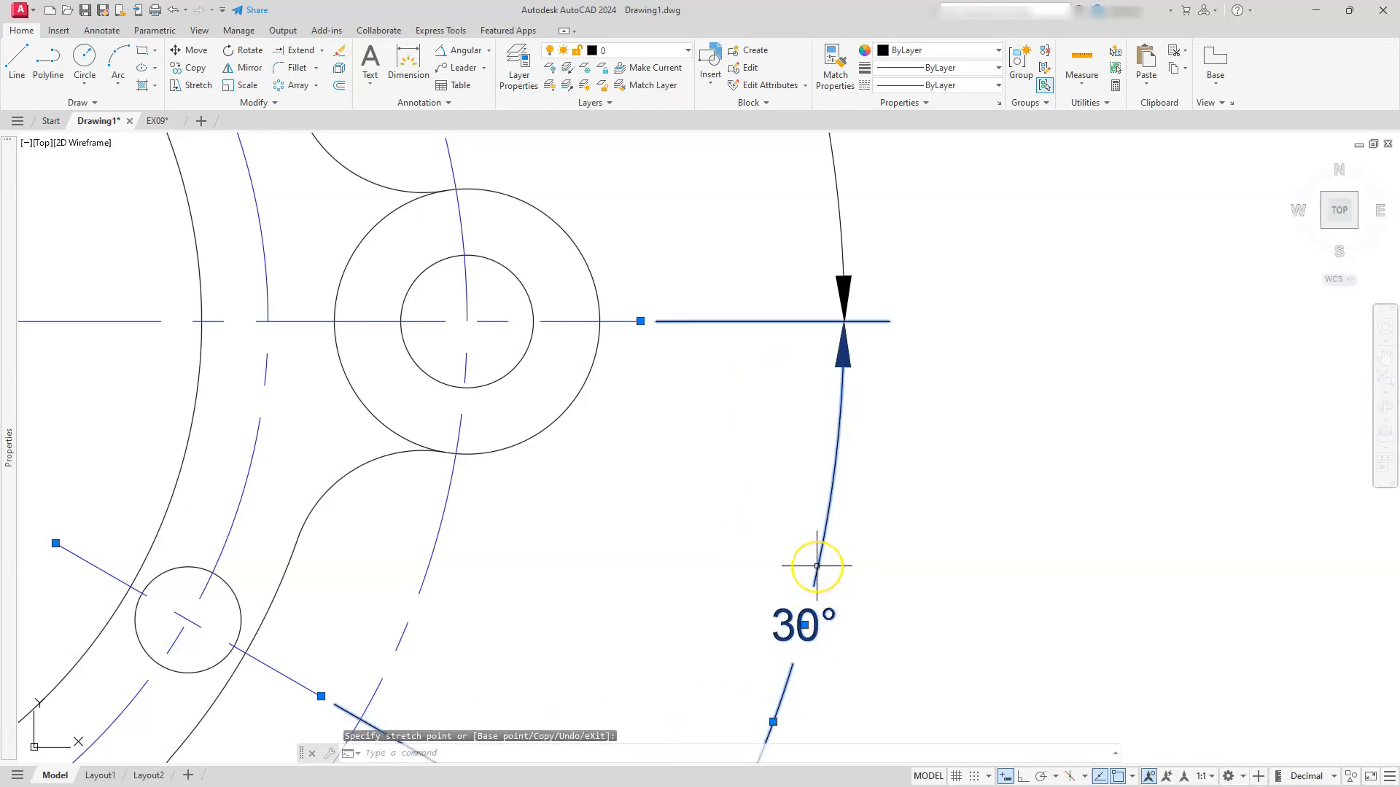
- Add an angular dimension between the lower-left corner hole's centre line and the vertical centre line, placed below the gasket
scroll(817, 566, "up", 3)
scroll(817, 565, "down", 6)
middle_click_drag(743, 670, 827, 495)
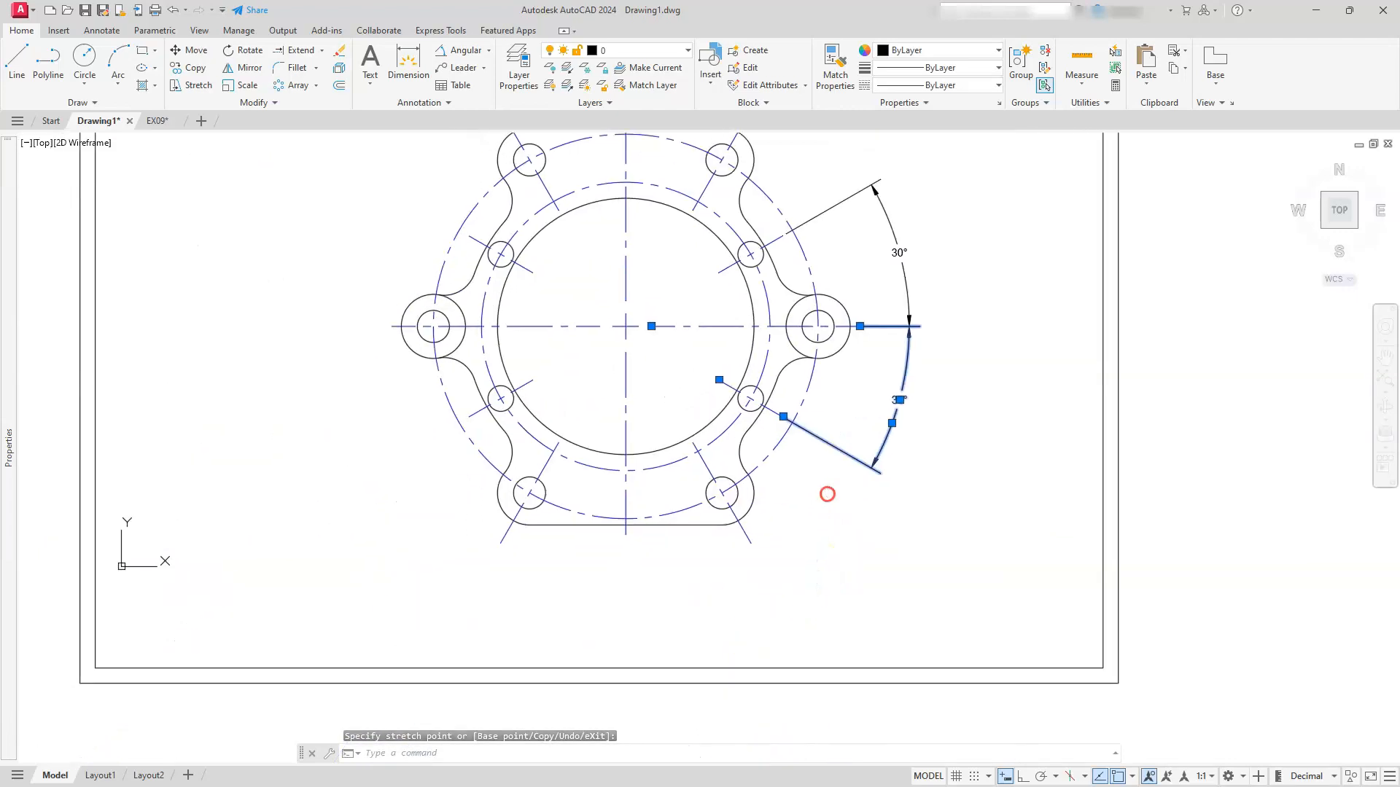
scroll(625, 533, "up", 2)
middle_click_drag(613, 554, 642, 500)
left_click(465, 50)
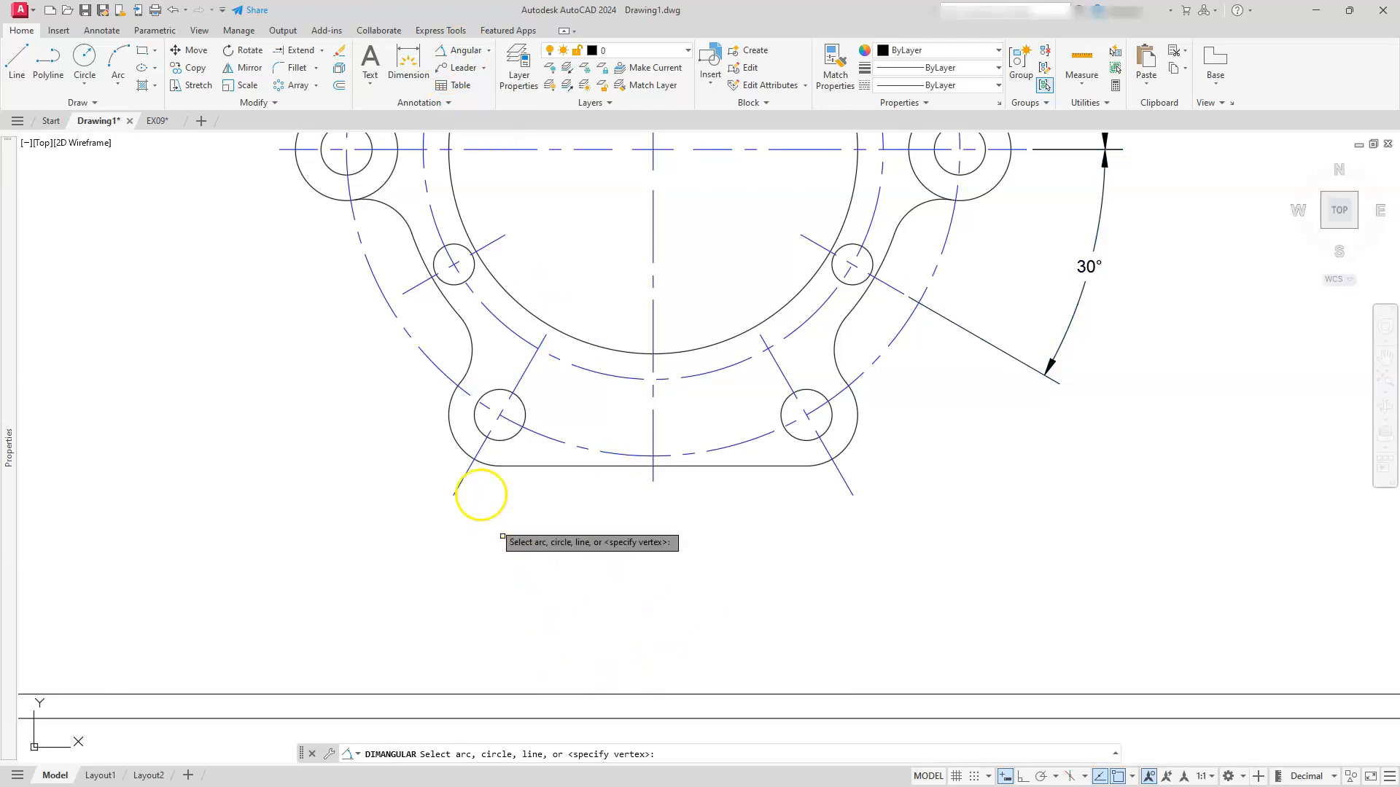
left_click(463, 477)
left_click(651, 437)
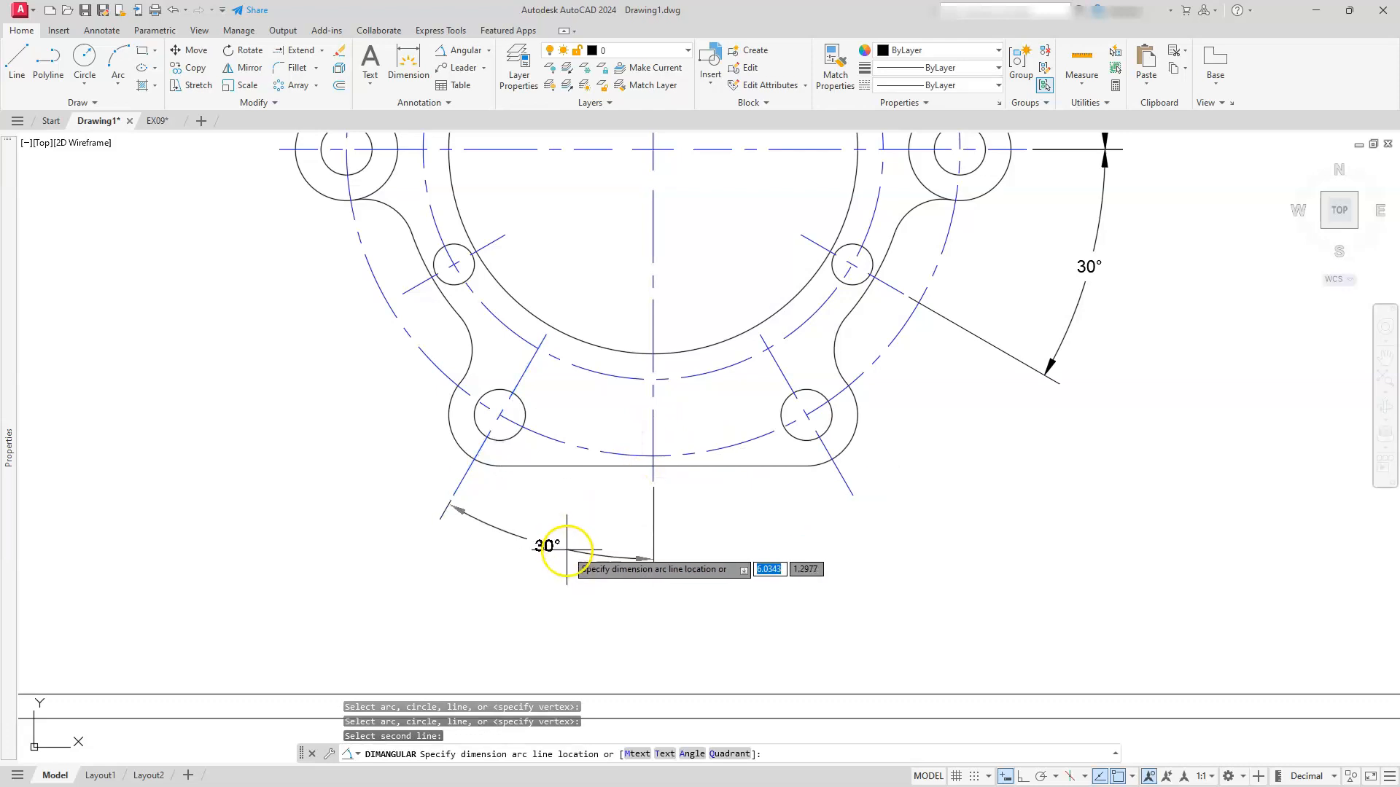
left_click(557, 568)
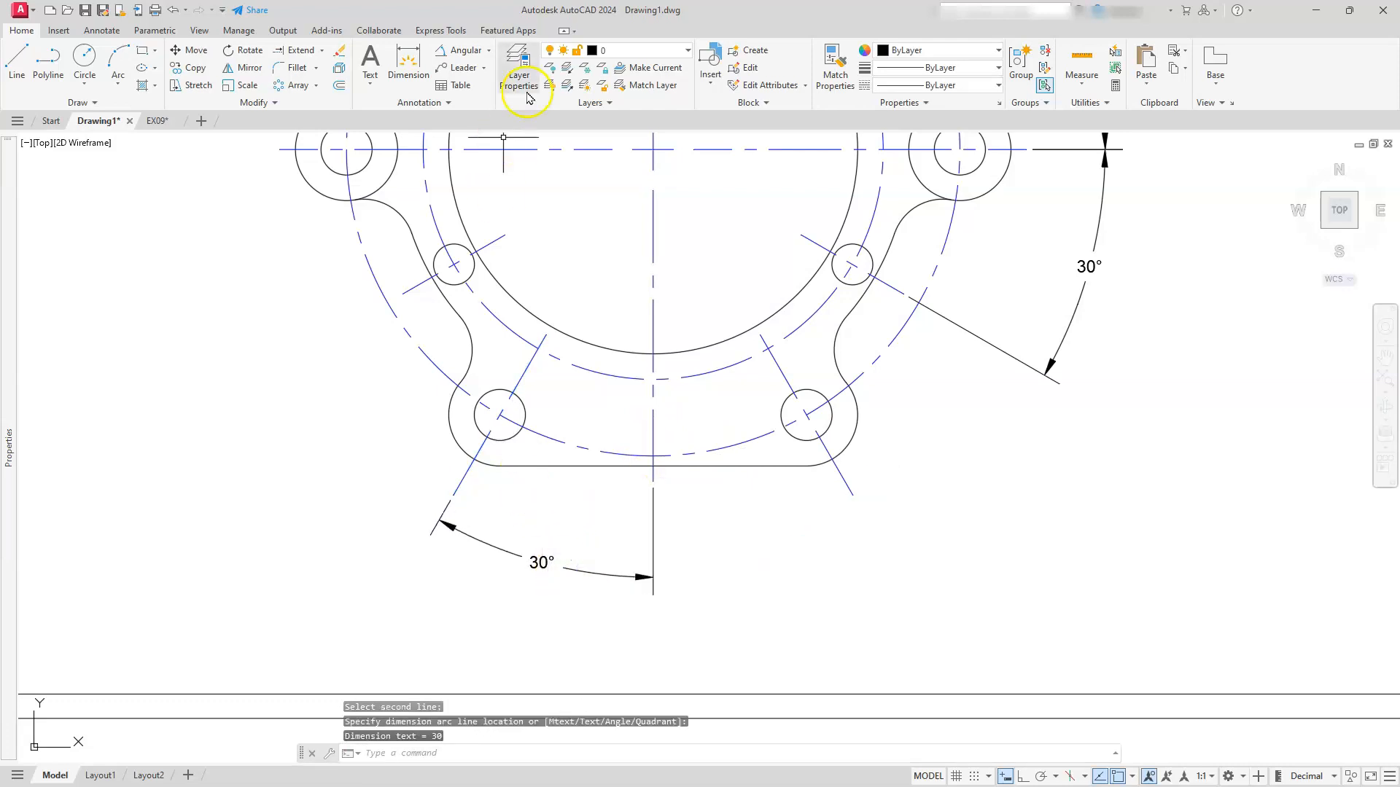
- Add an angular dimension between the lower-right corner hole's centre line and the vertical centre line, with its arc meeting the neighbouring dimension's arrowhead
key("Return")
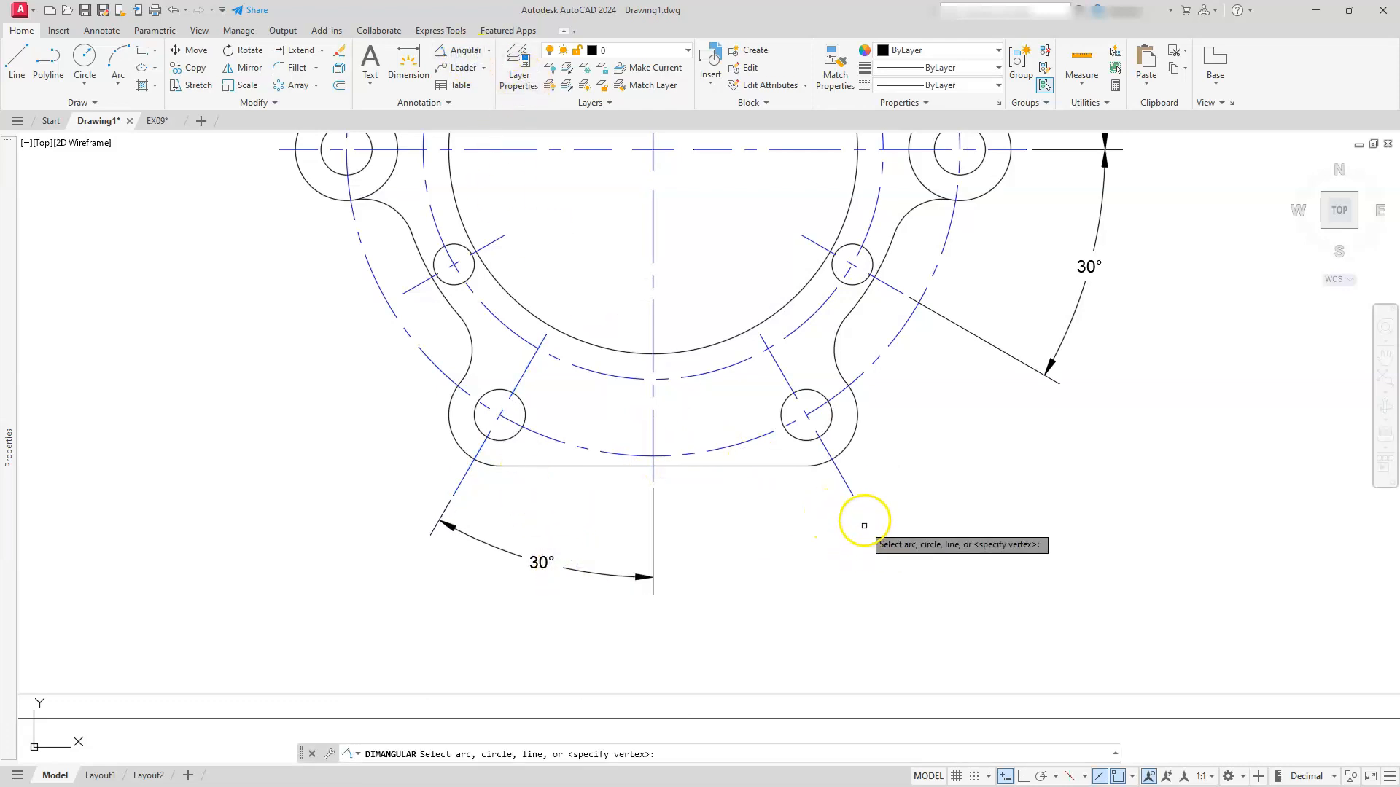
left_click(840, 473)
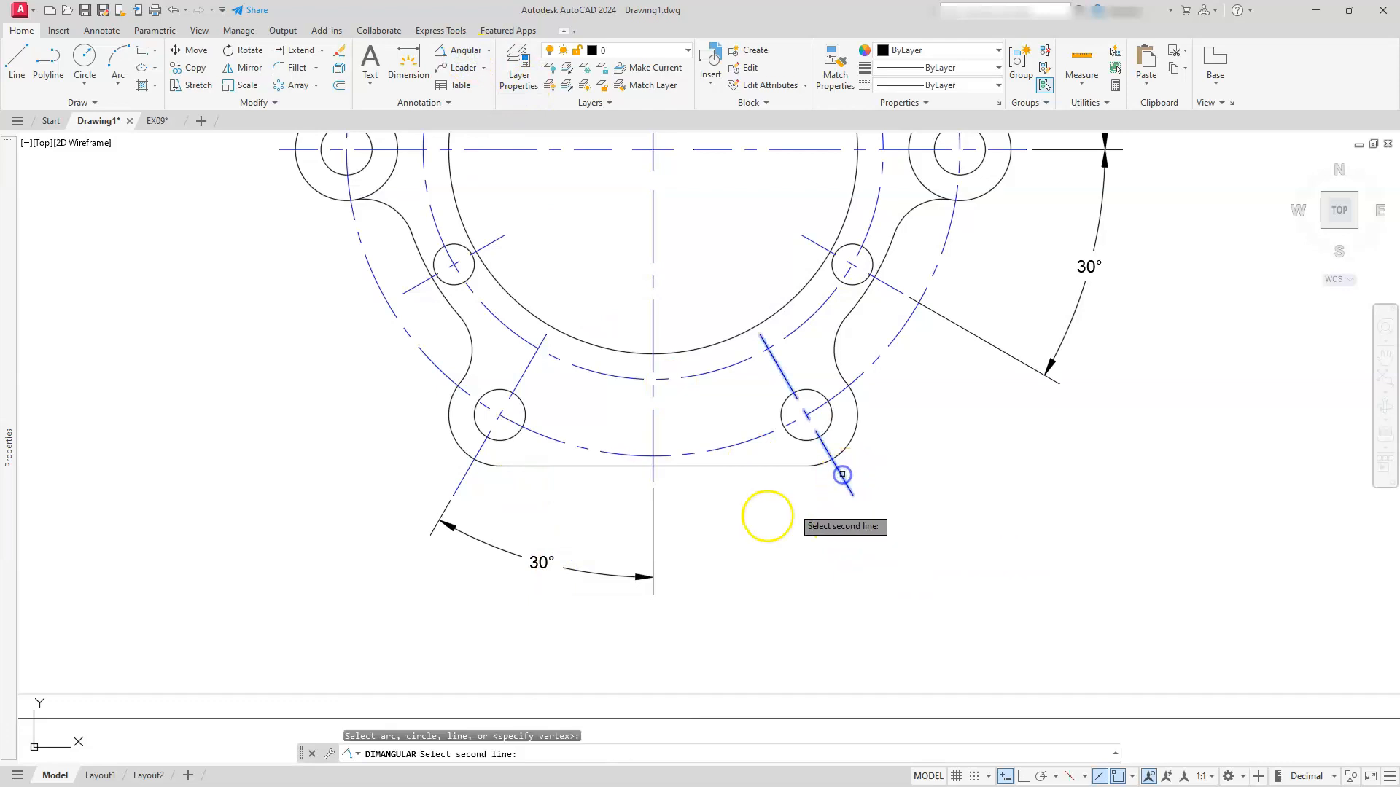
left_click(651, 445)
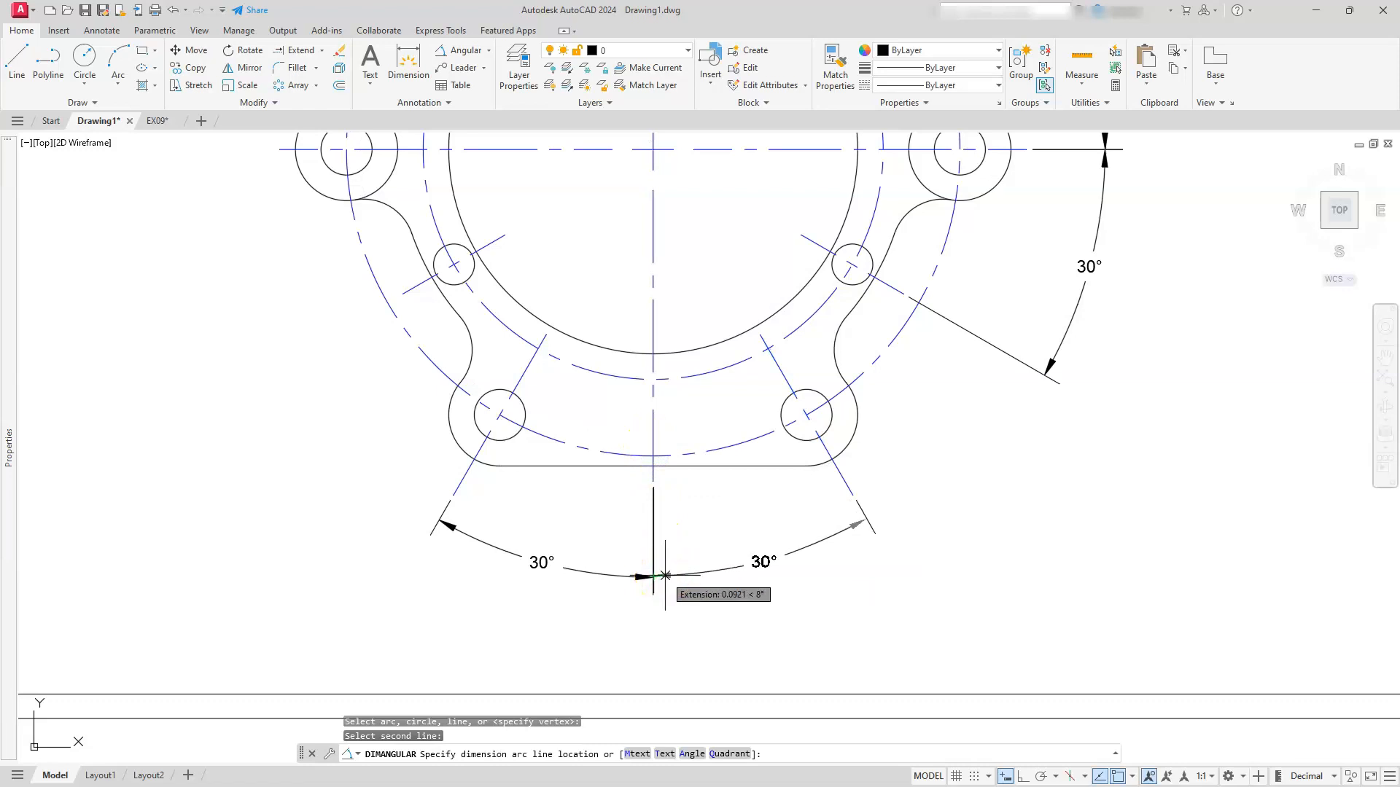
left_click(663, 576)
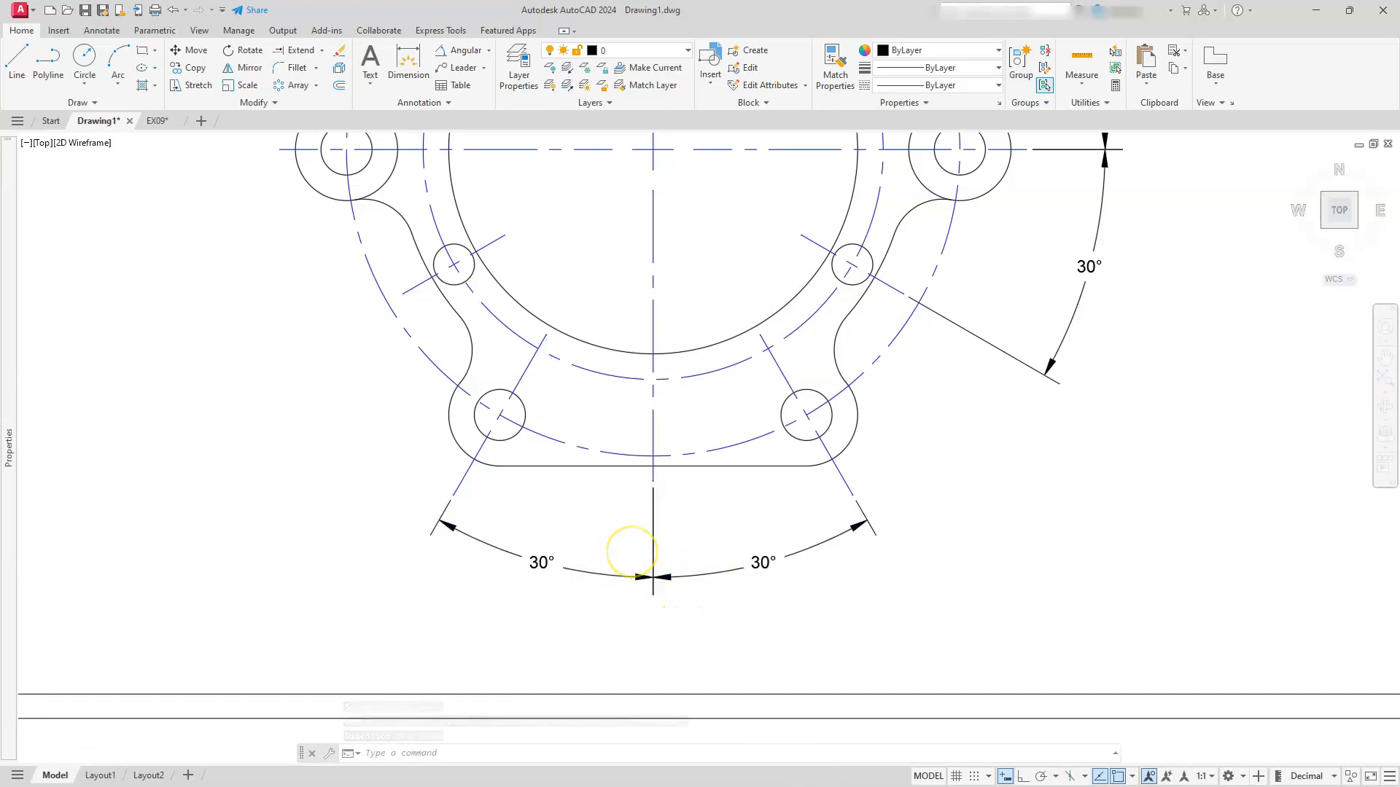
- Add a diameter dimension to the dashed centre-line circle through the four small holes, placing its text inside the central bore
scroll(631, 550, "down", 2)
middle_click_drag(632, 551, 648, 598)
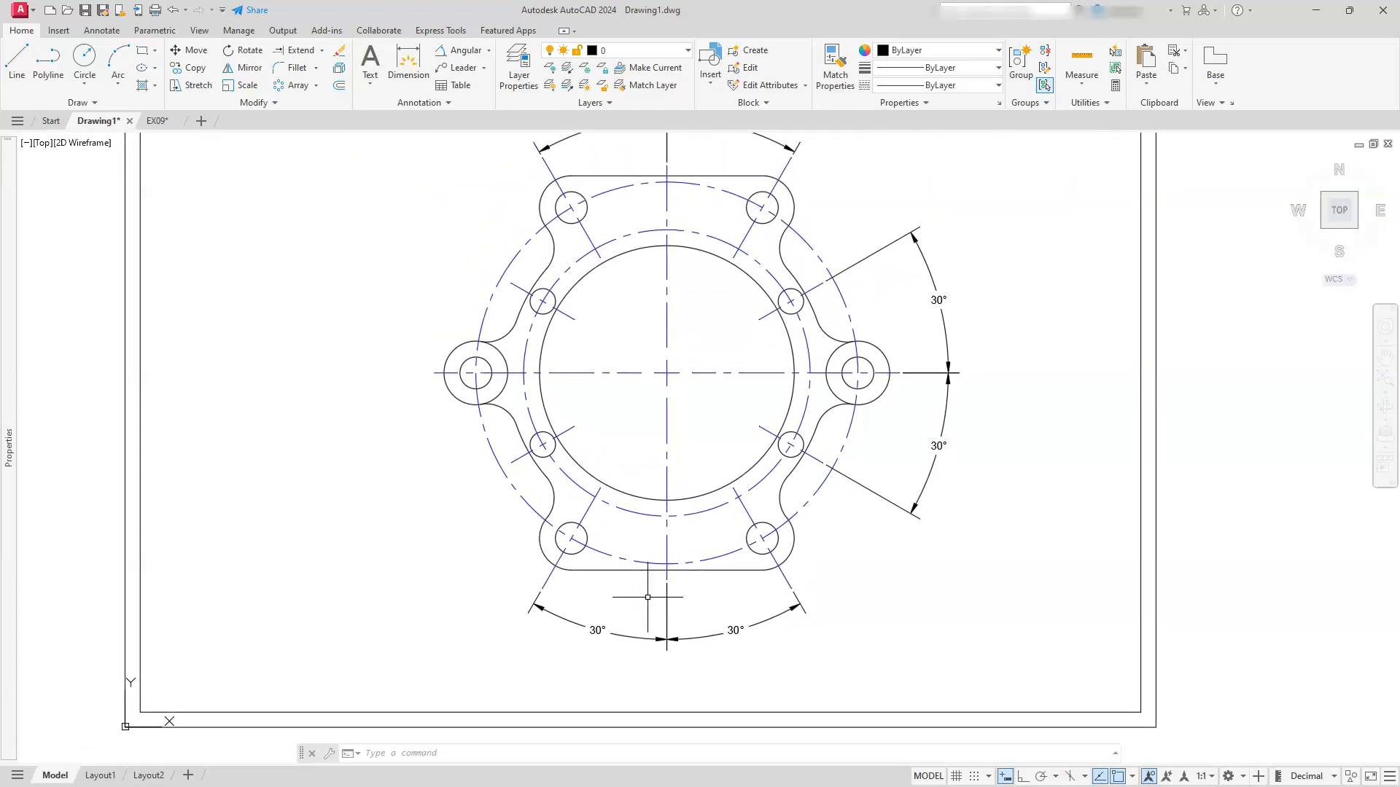
left_click(487, 55)
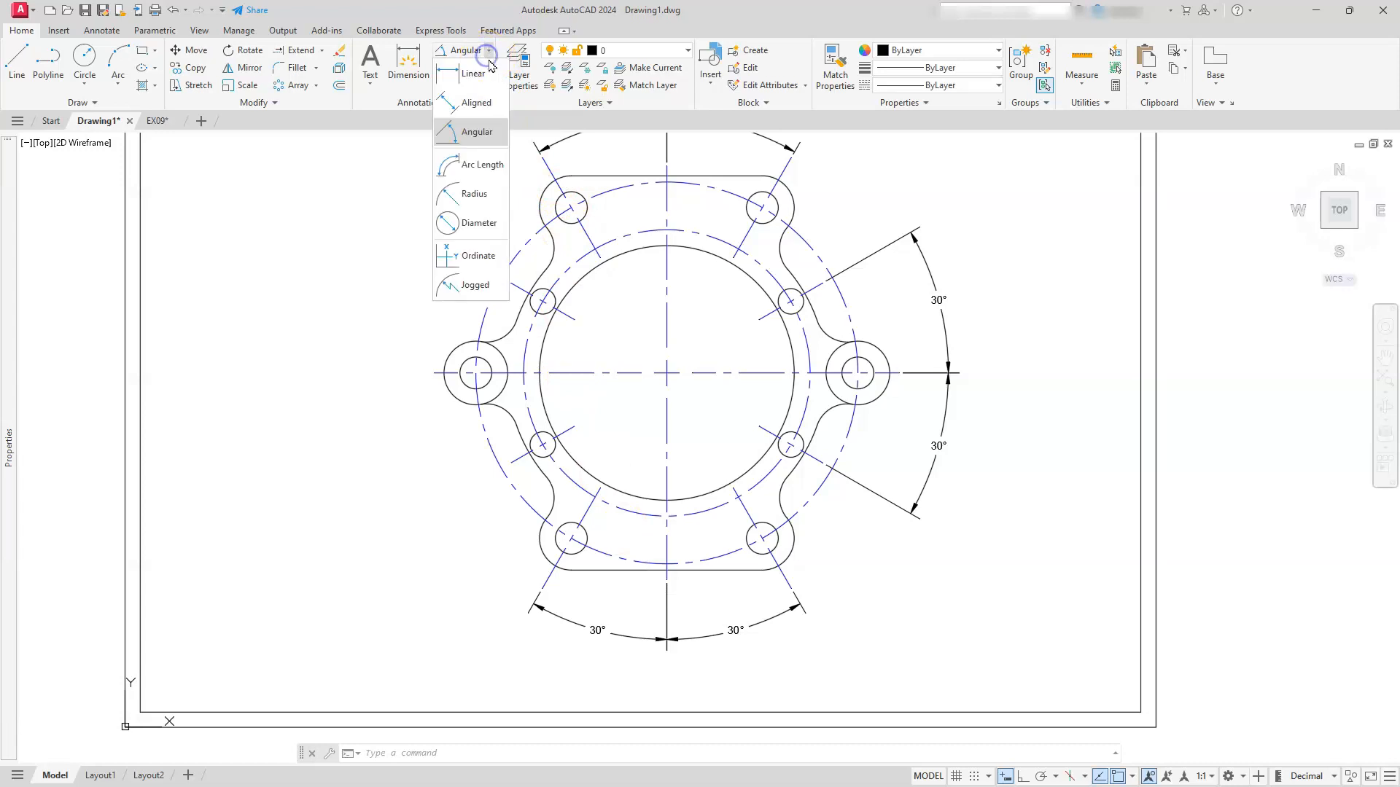
left_click(479, 224)
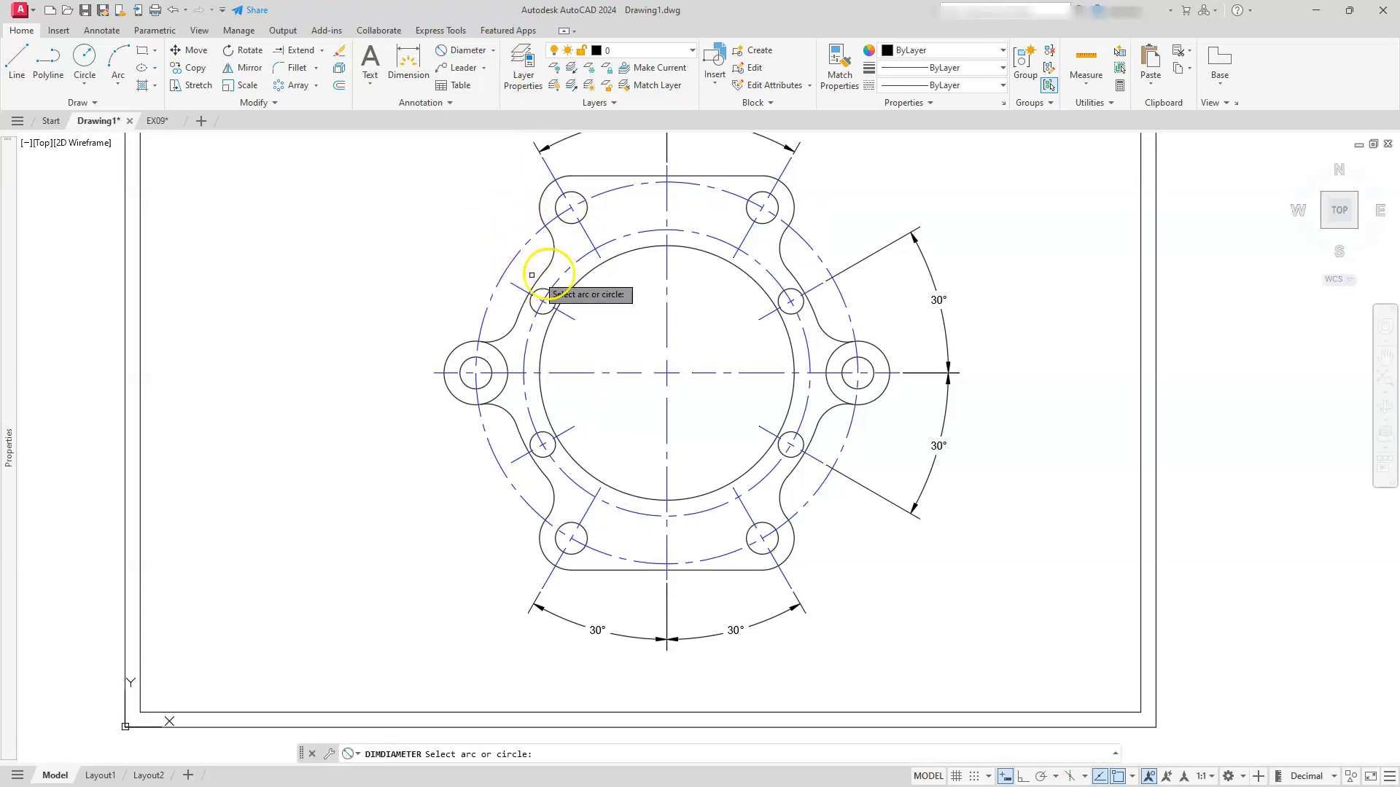
left_click(576, 262)
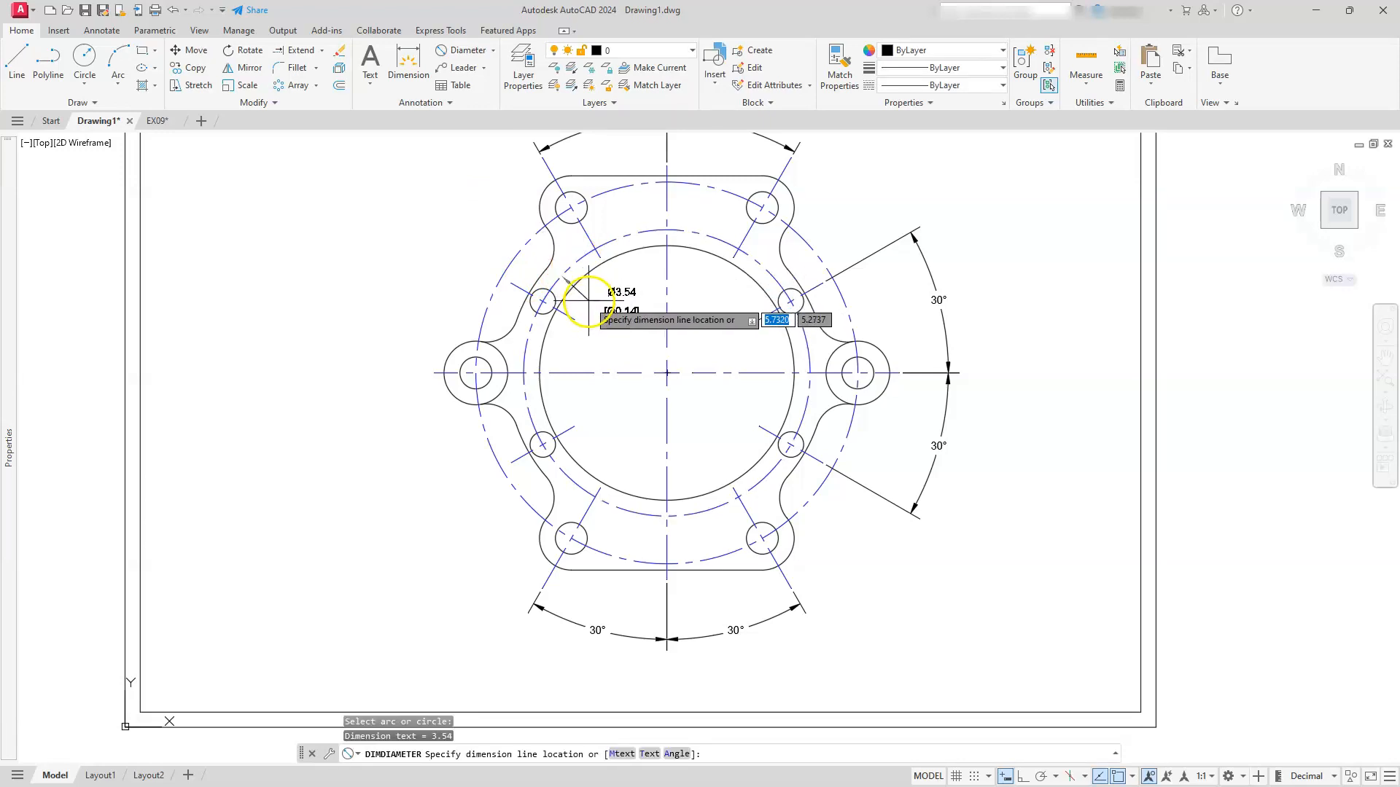
left_click(589, 300)
- Add a diameter dimension to the central bore circle, placing its text inside the bore near the lower-left small hole
scroll(599, 313, "up", 4)
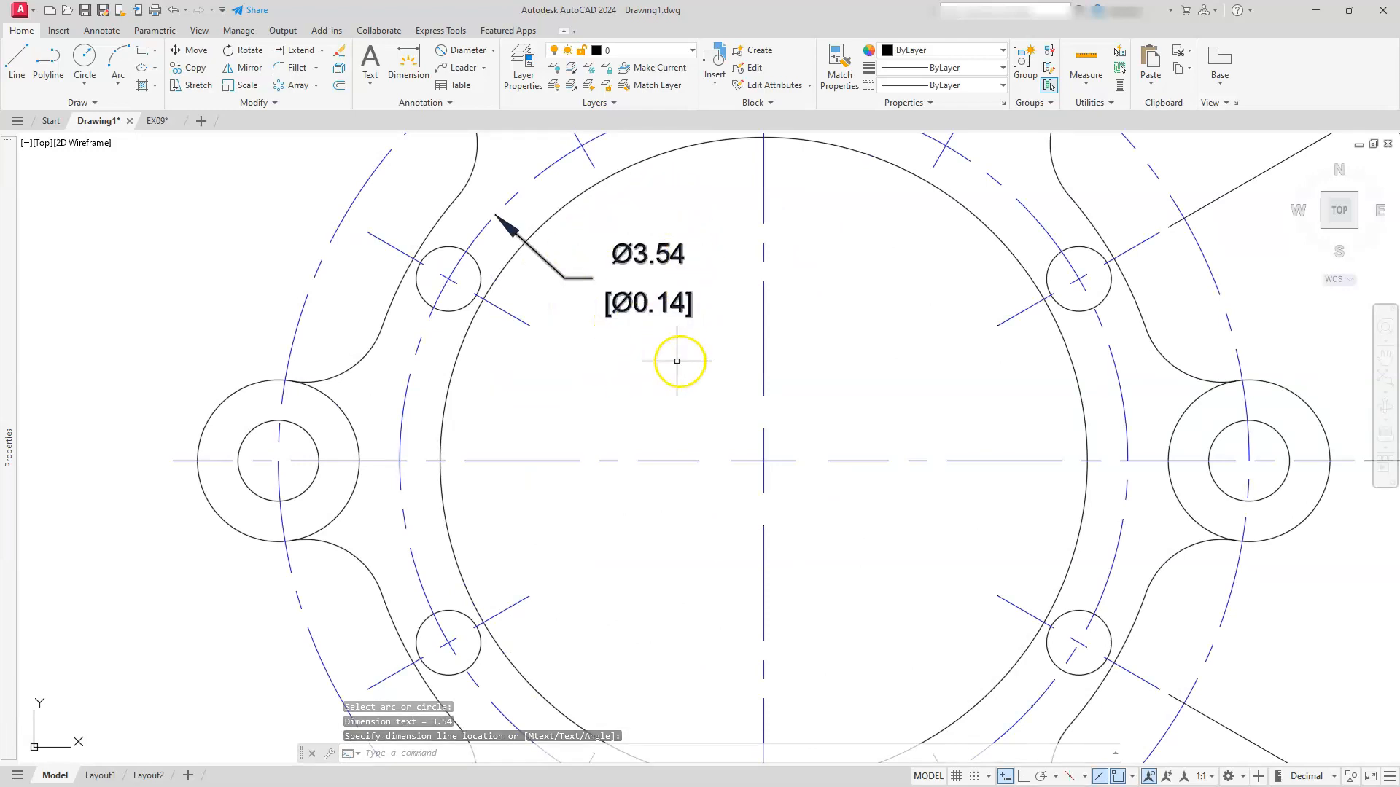
scroll(703, 358, "down", 4)
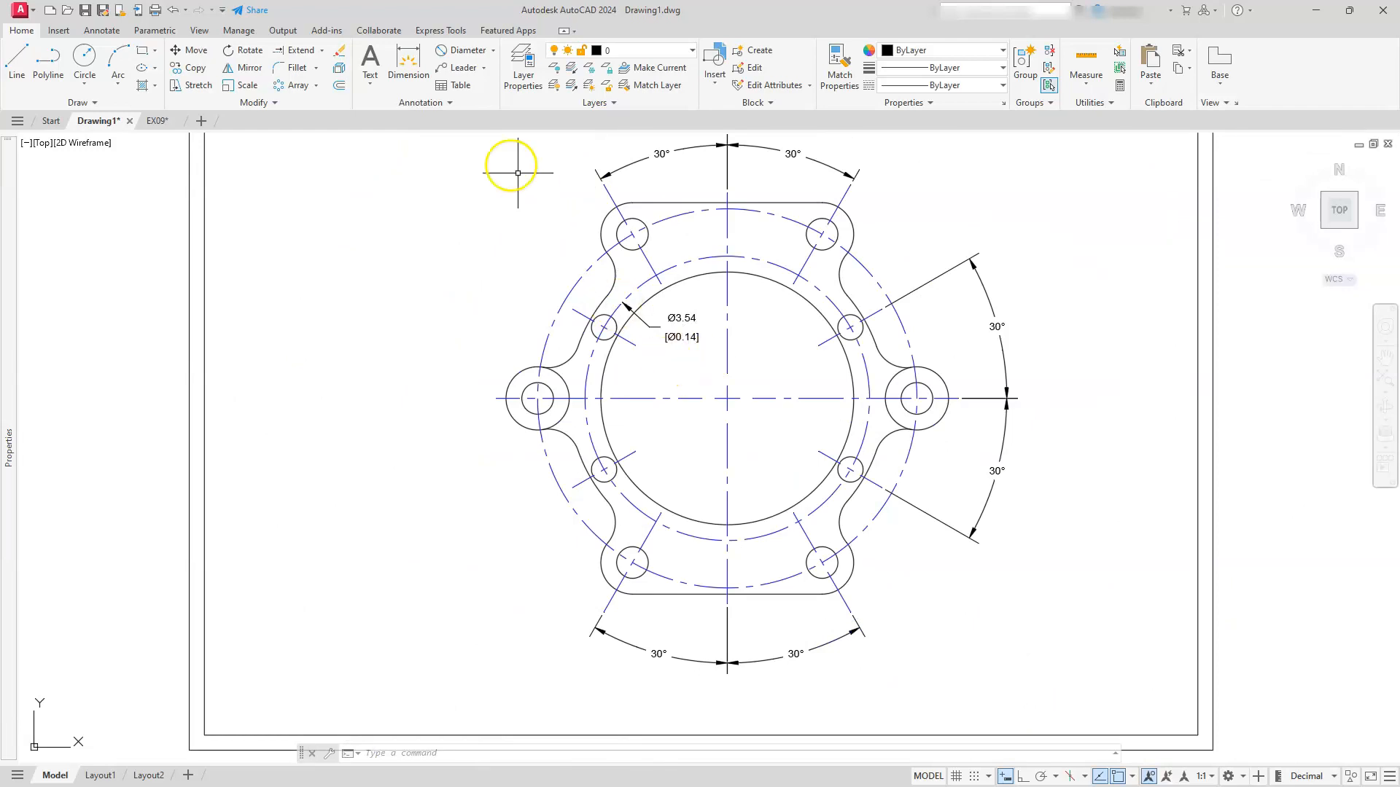
left_click(454, 54)
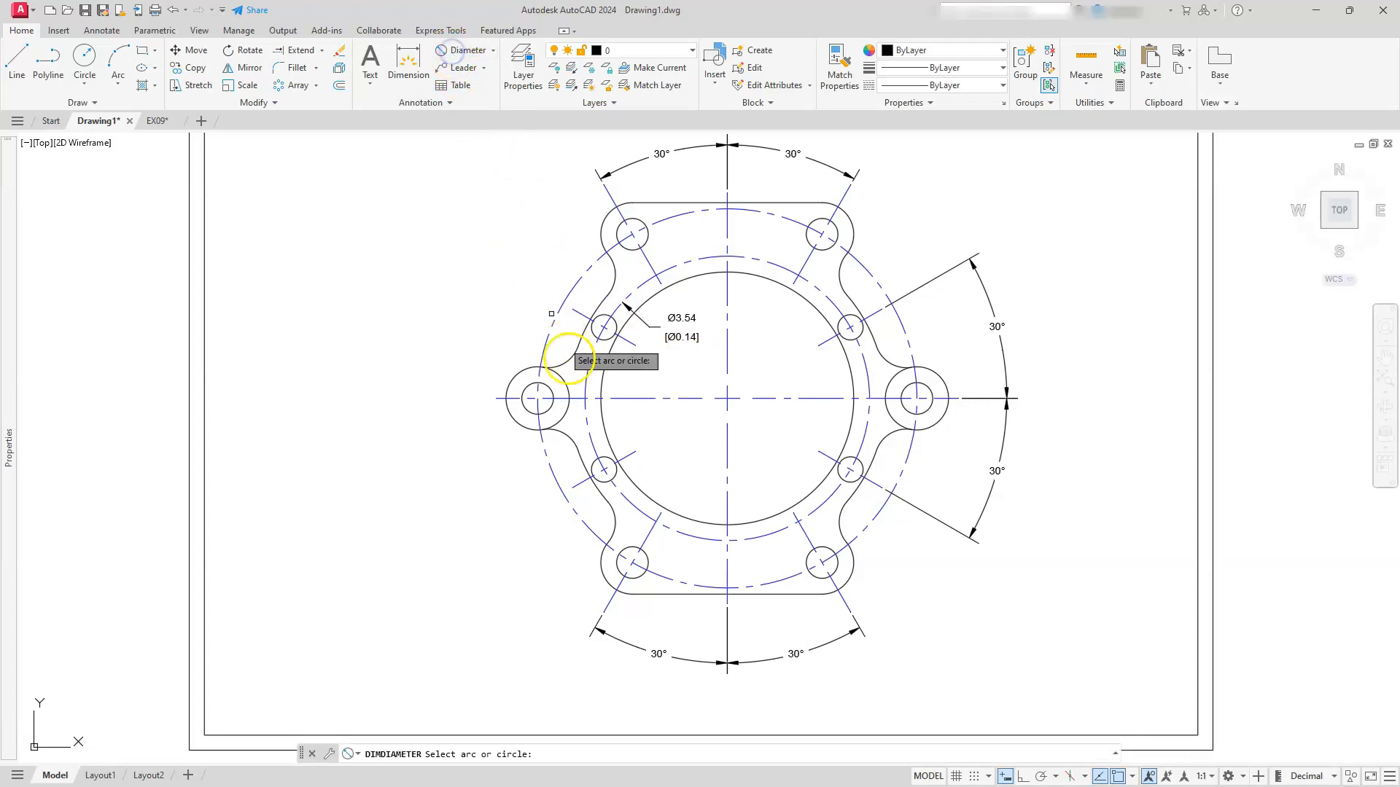
left_click(607, 445)
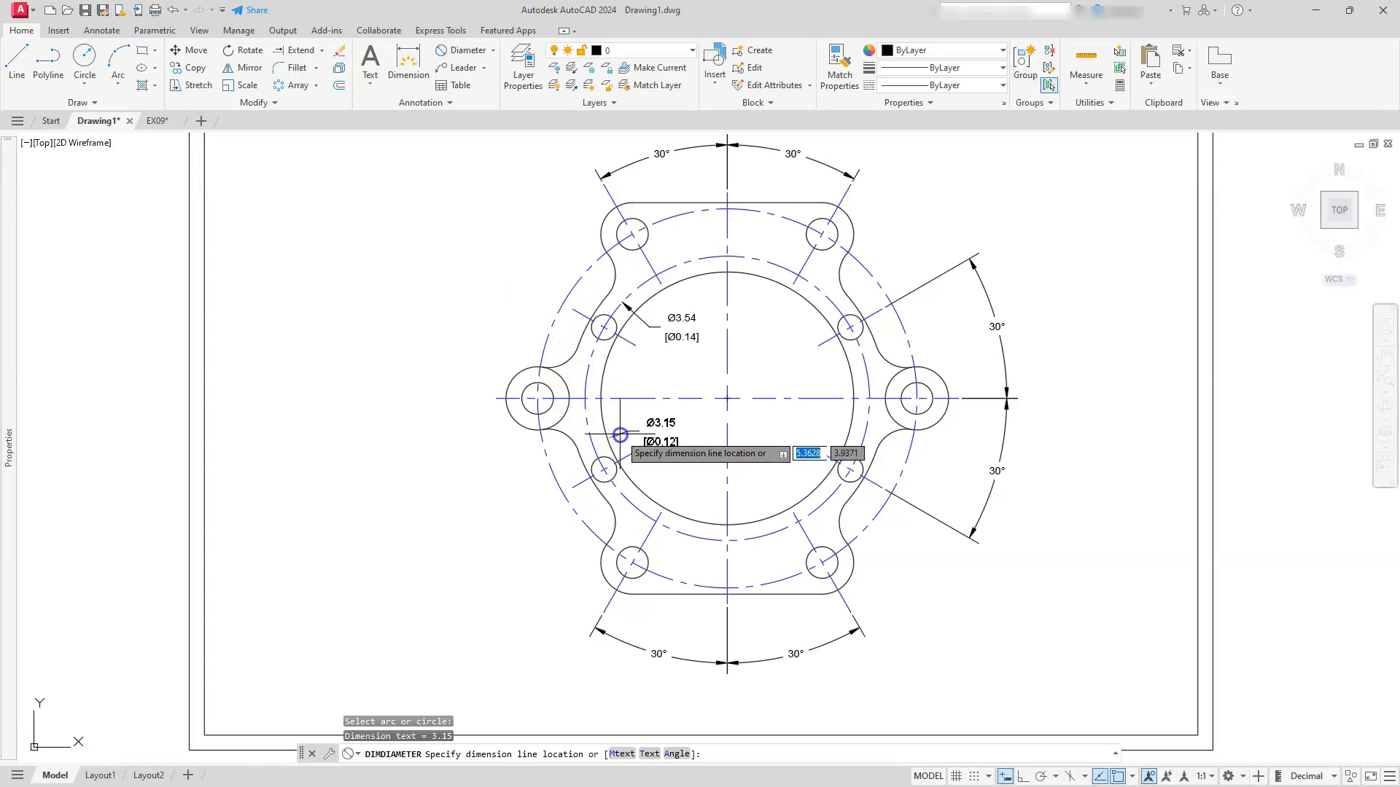
left_click(619, 435)
key("Escape")
key("Escape")
key("Escape")
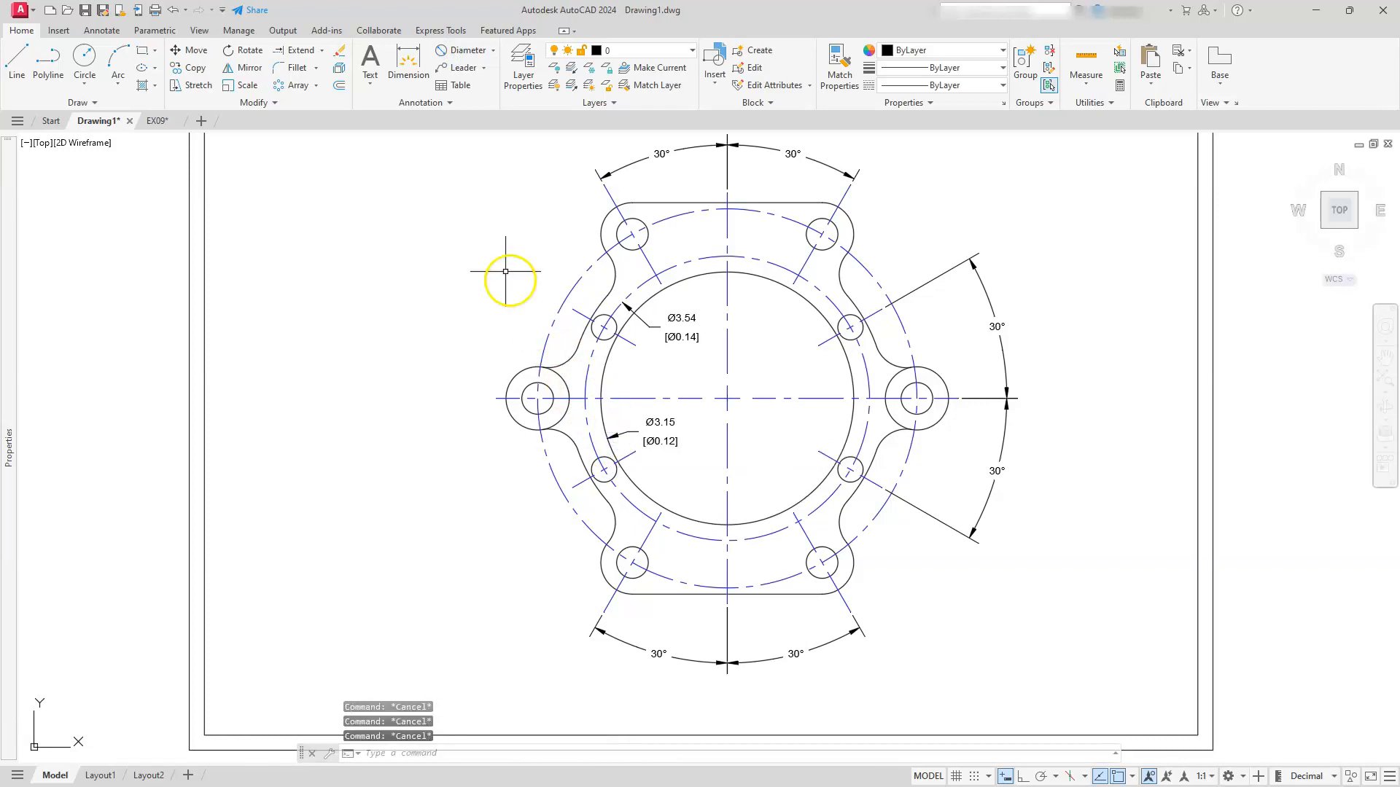
- Modify the Standard dimension style by setting the multiplier for alternate units to 25.4
left_click(437, 103)
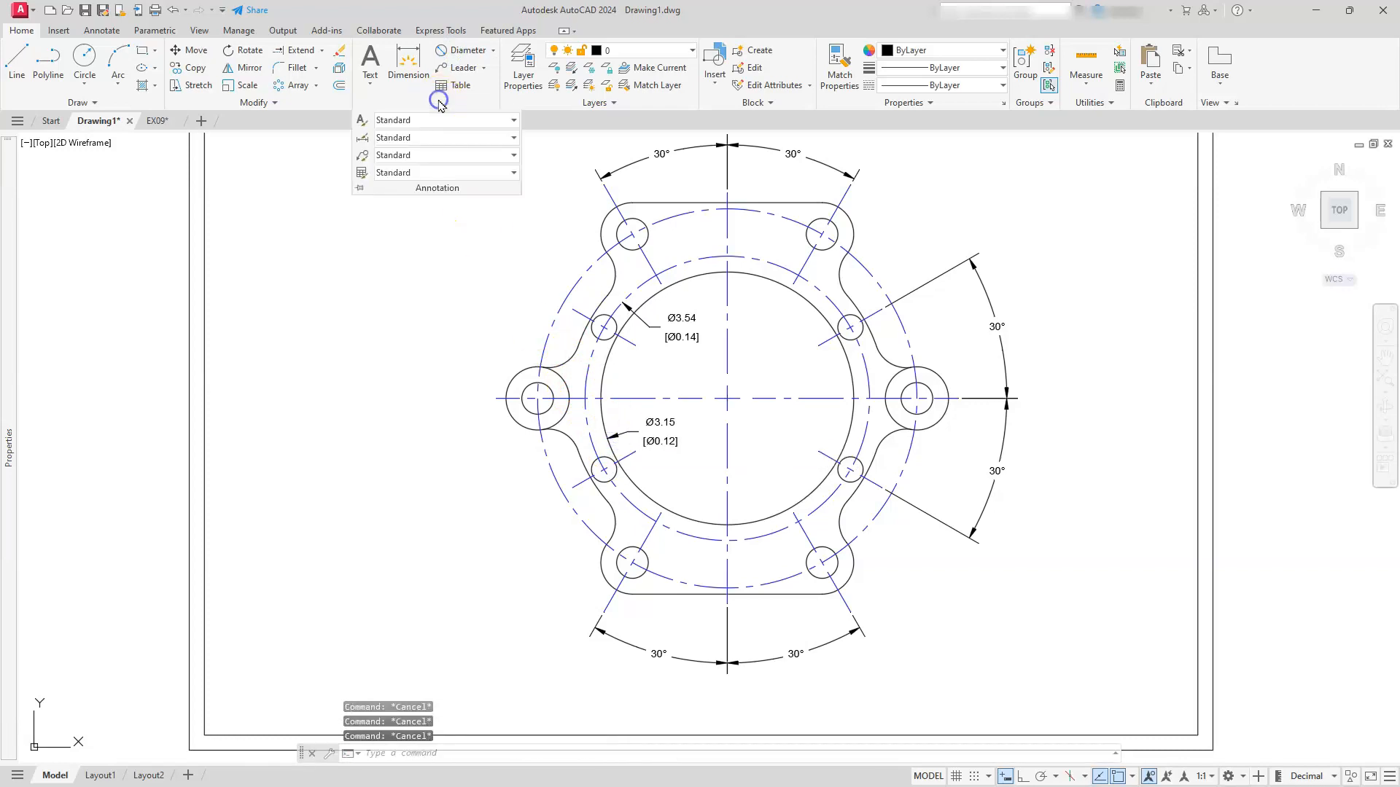
left_click(363, 140)
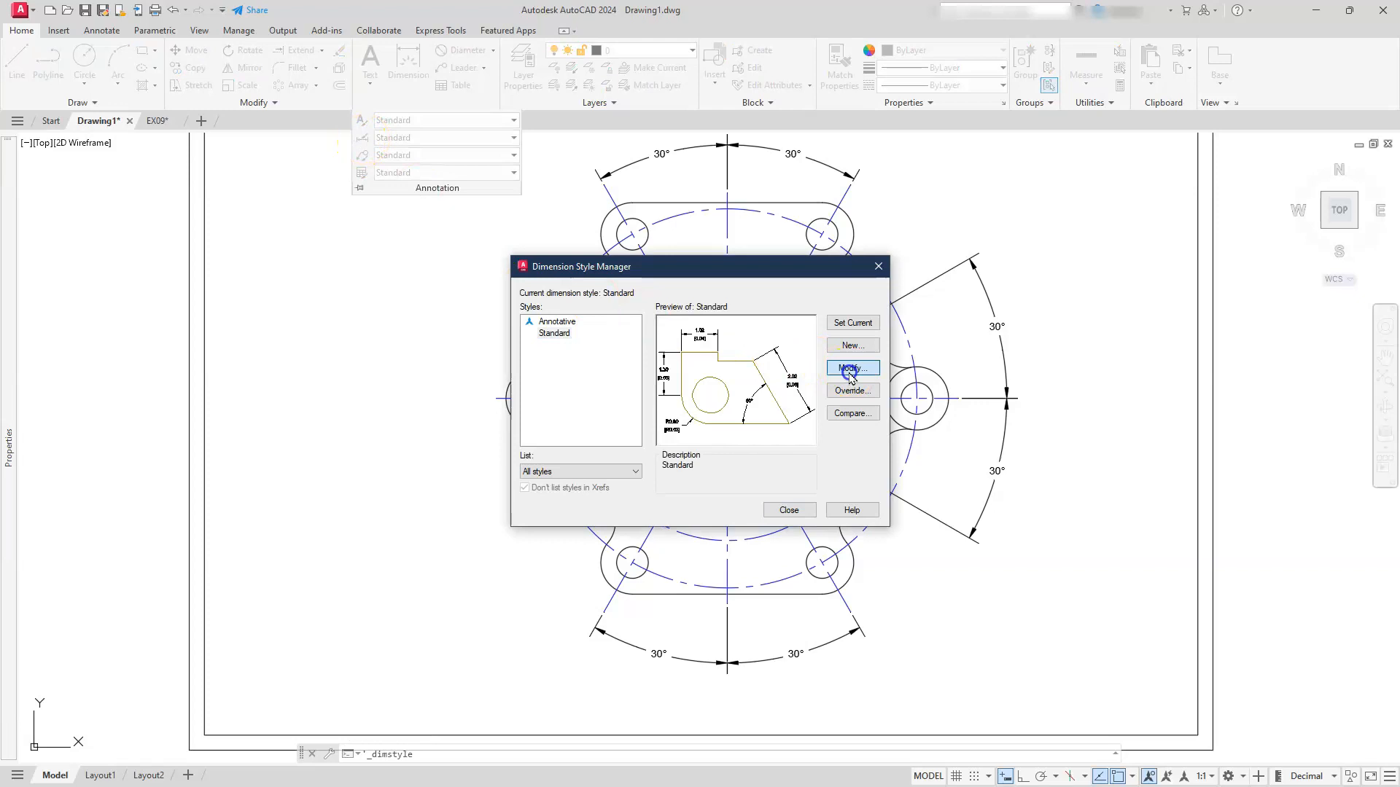
left_click(850, 374)
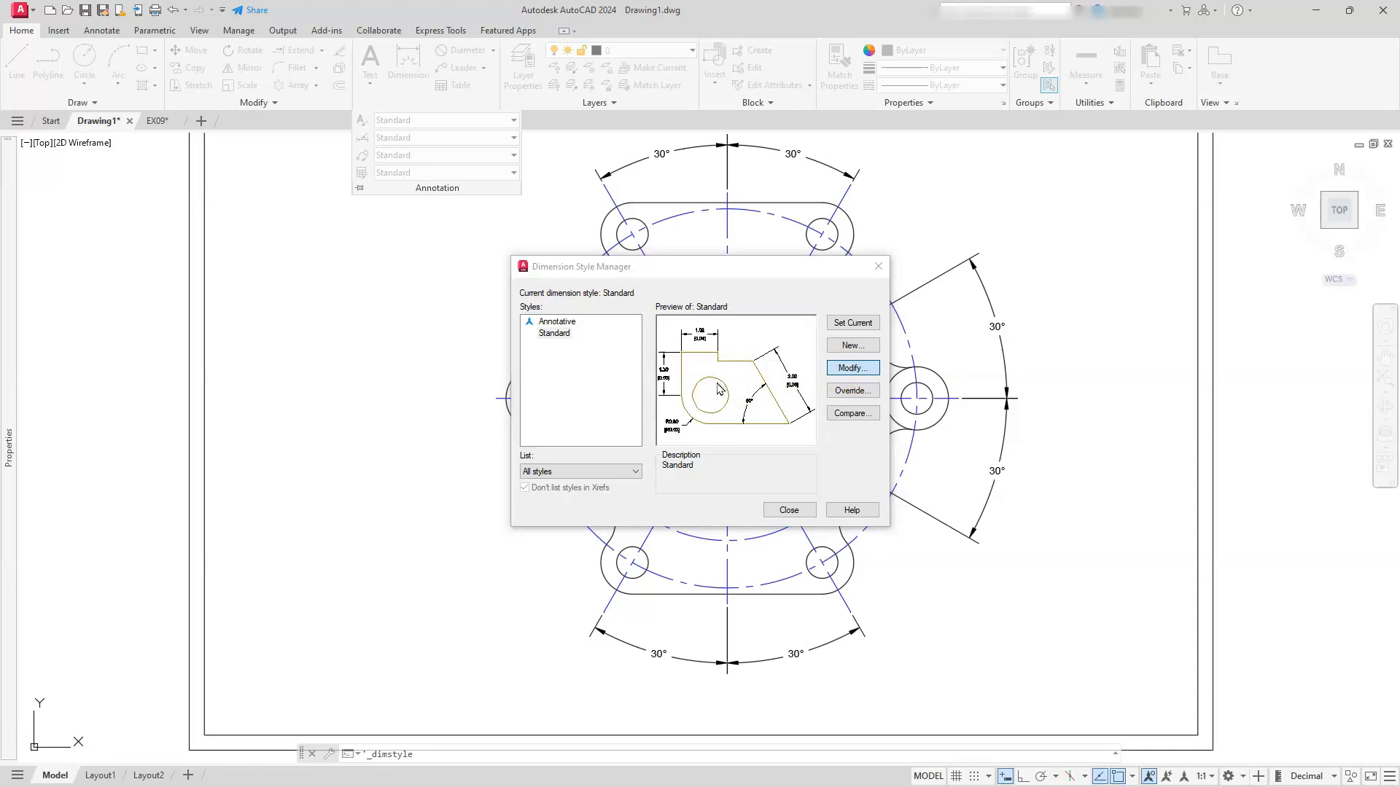
left_click(659, 273)
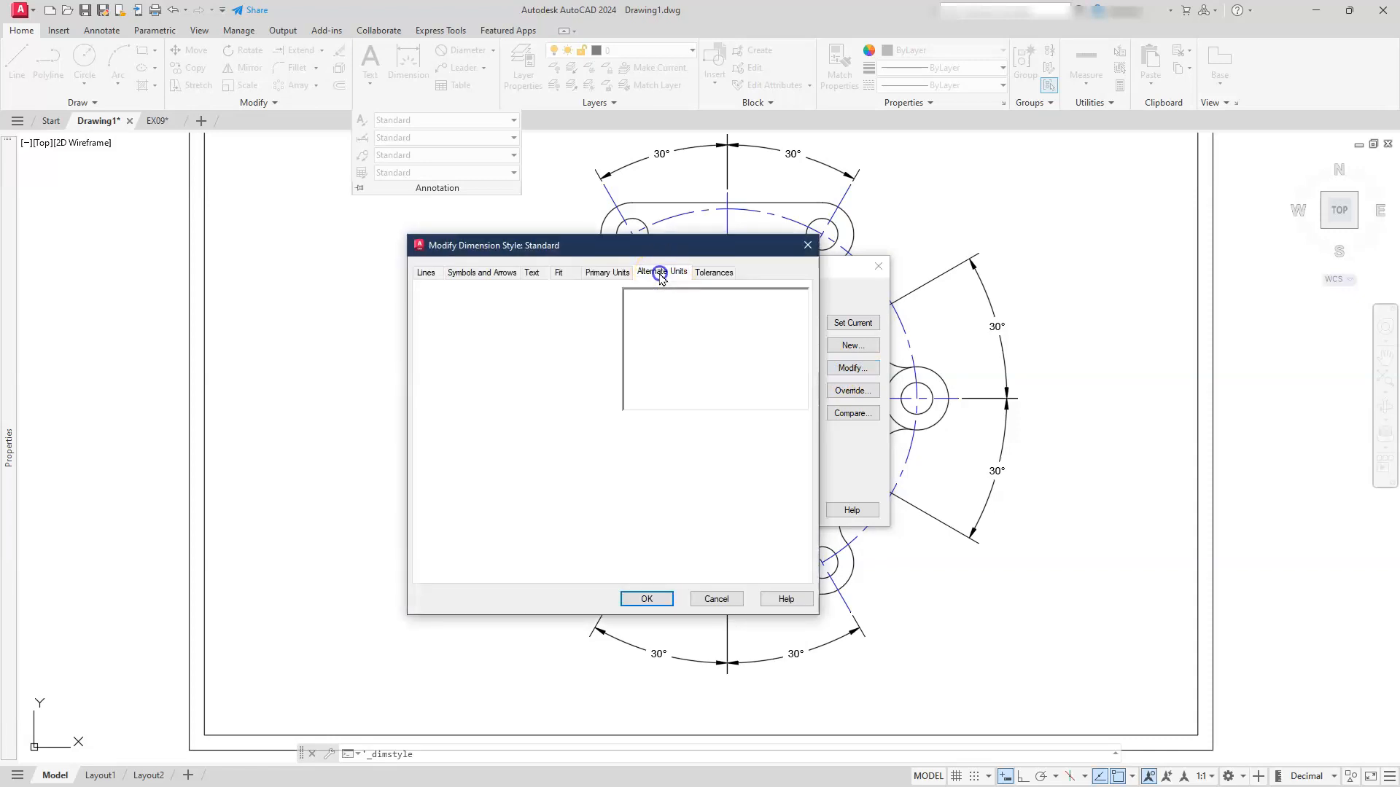
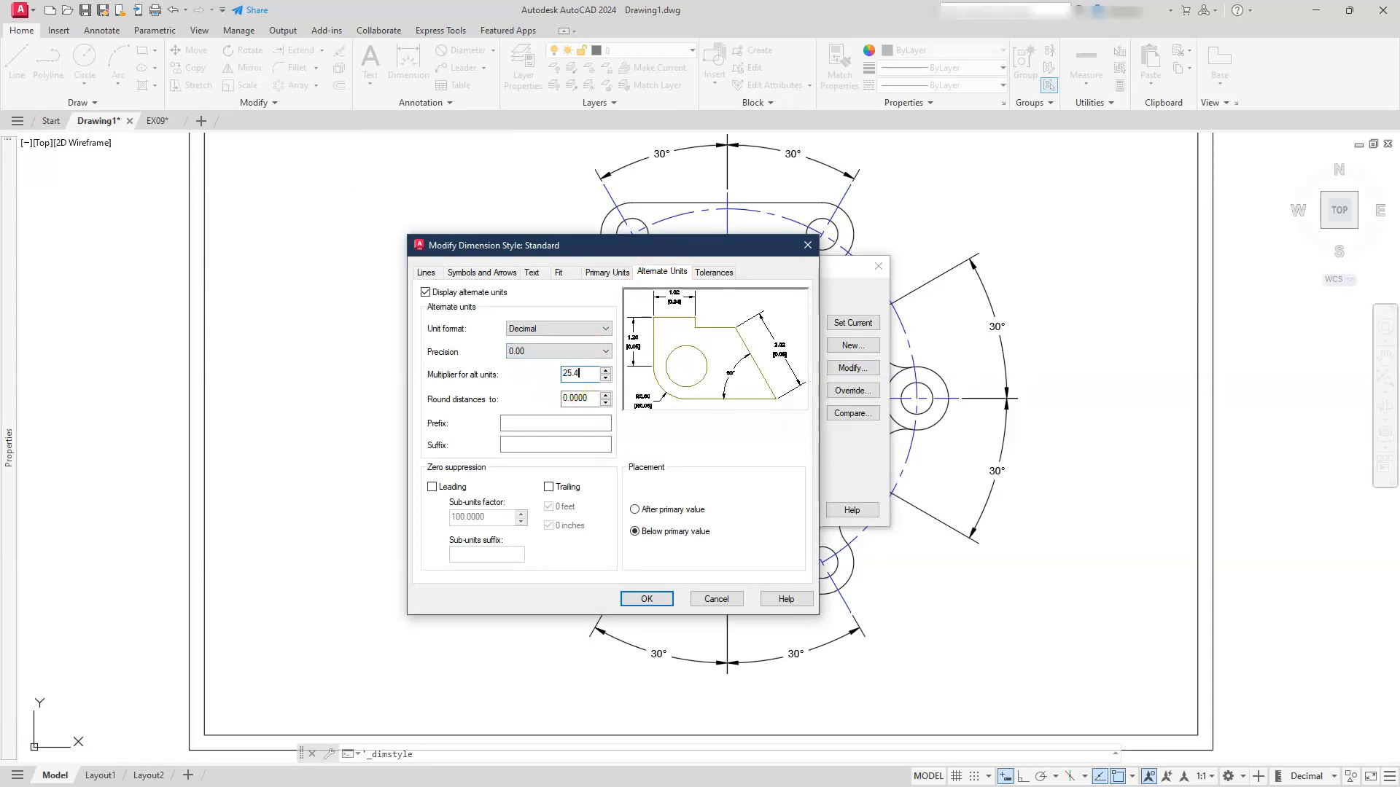
left_click(648, 599)
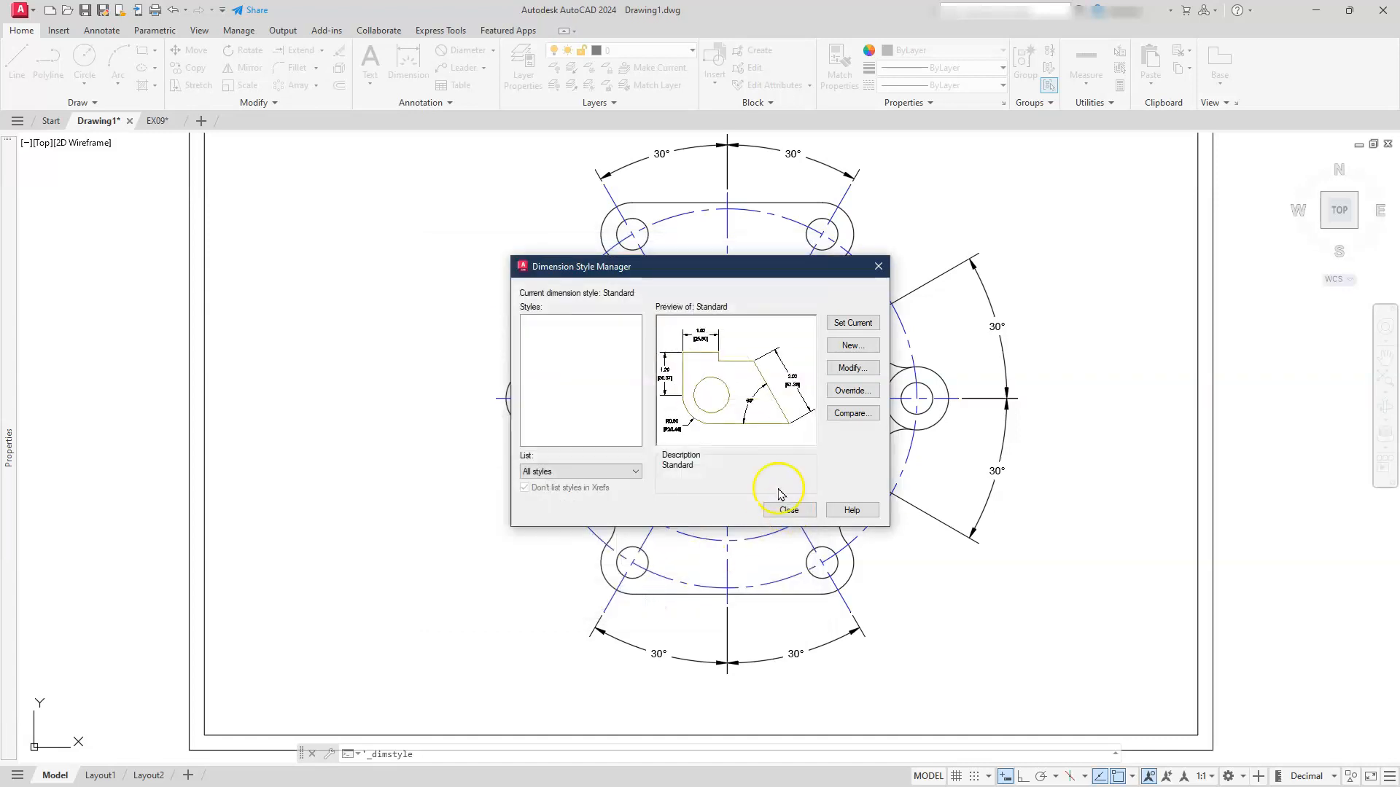
left_click(788, 509)
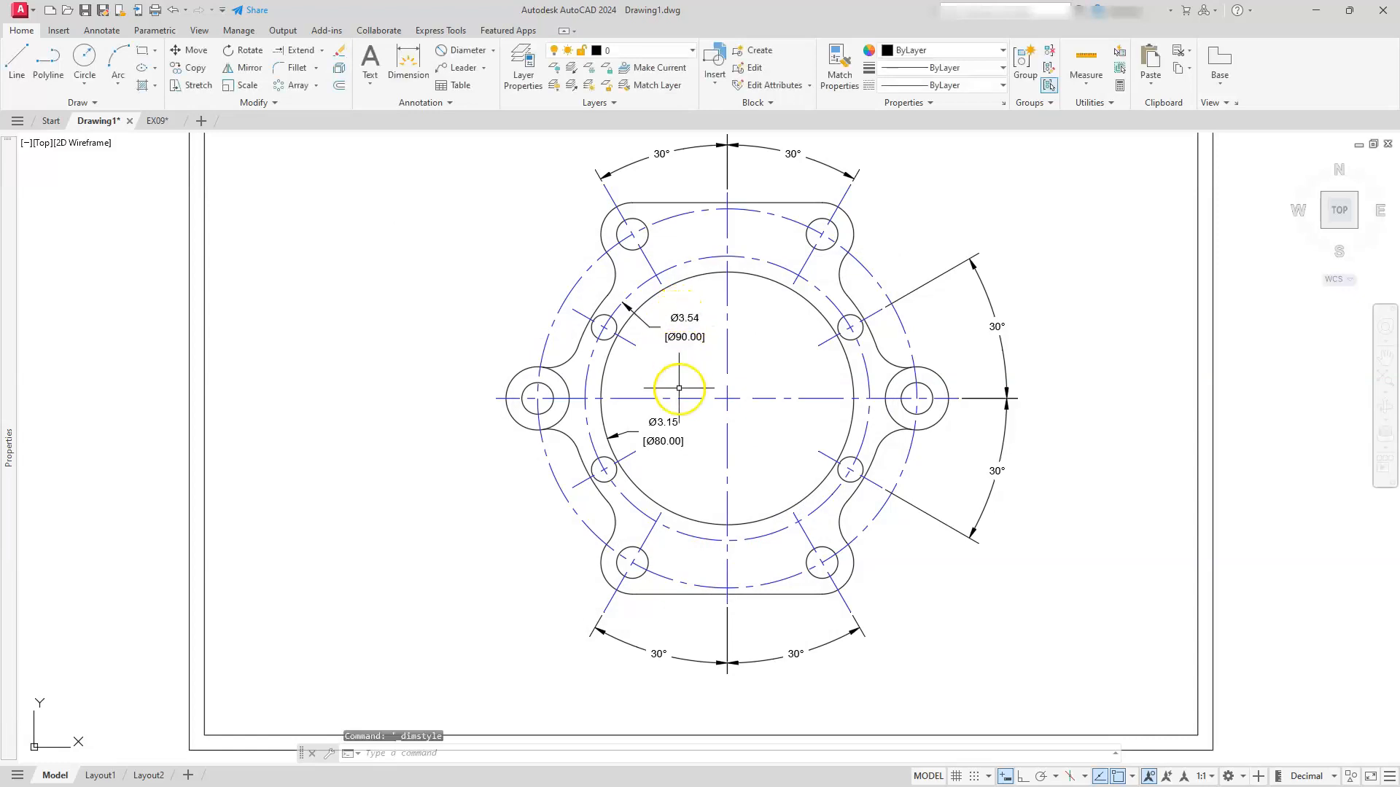
left_click(673, 447)
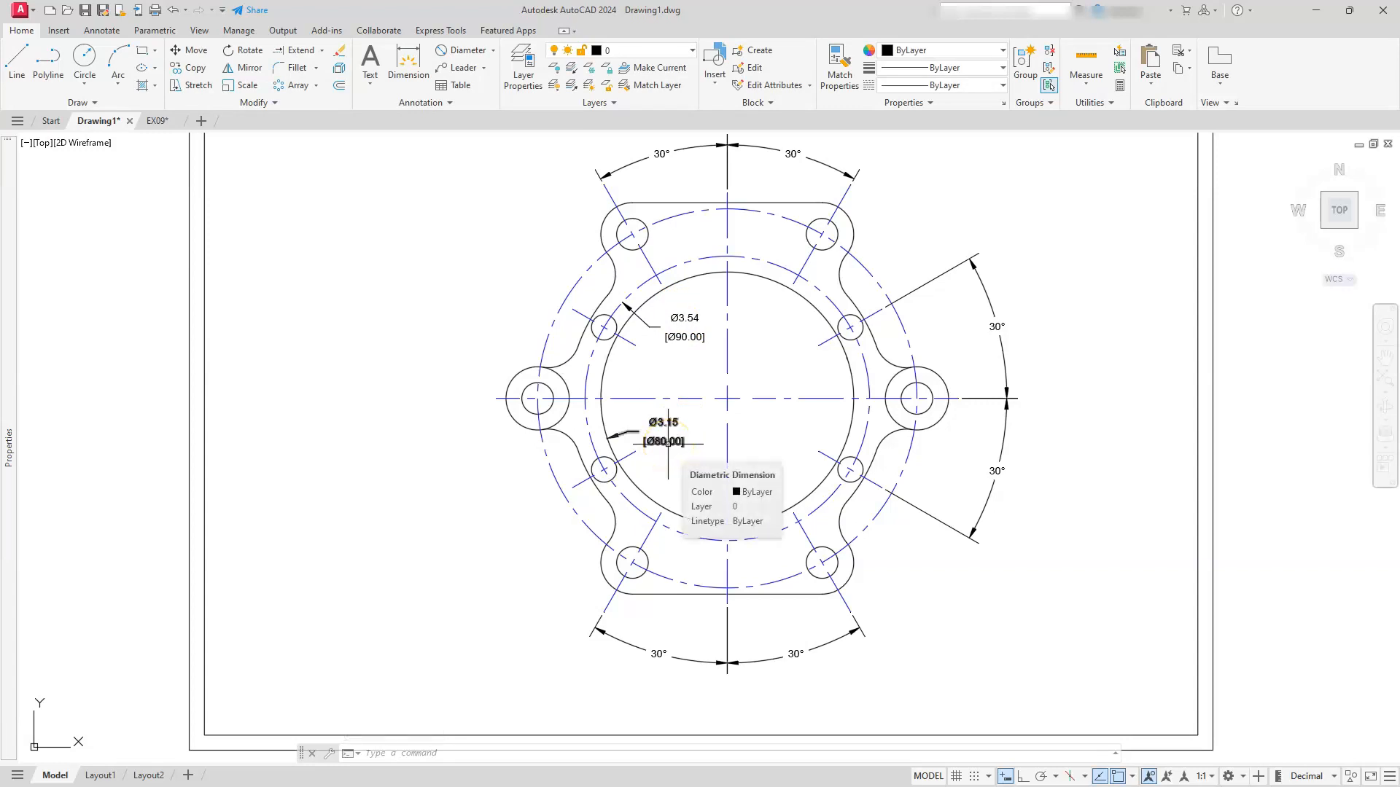
- Add a diameter dimension to the gasket's lower-left outer arc, placing its text outside the outline
left_click(465, 67)
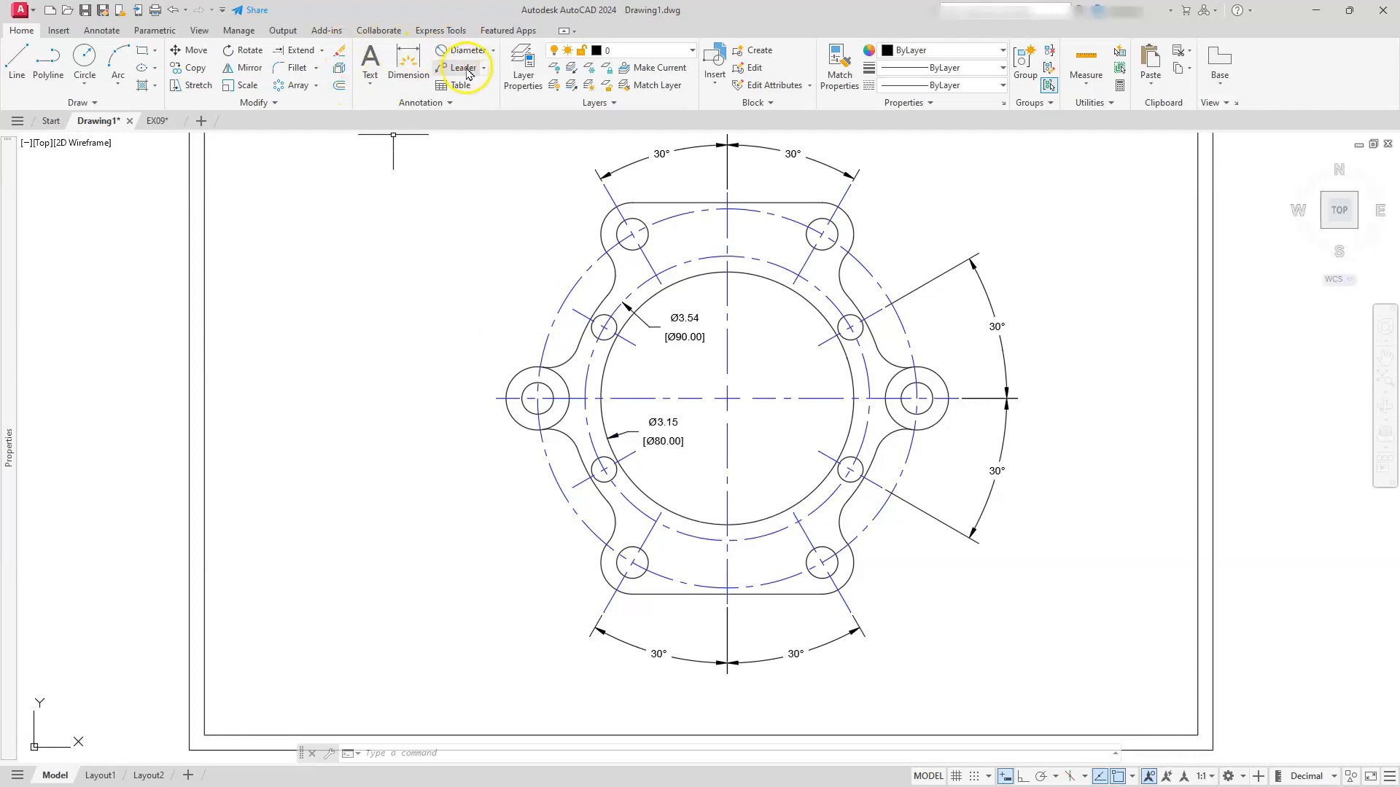
left_click(465, 51)
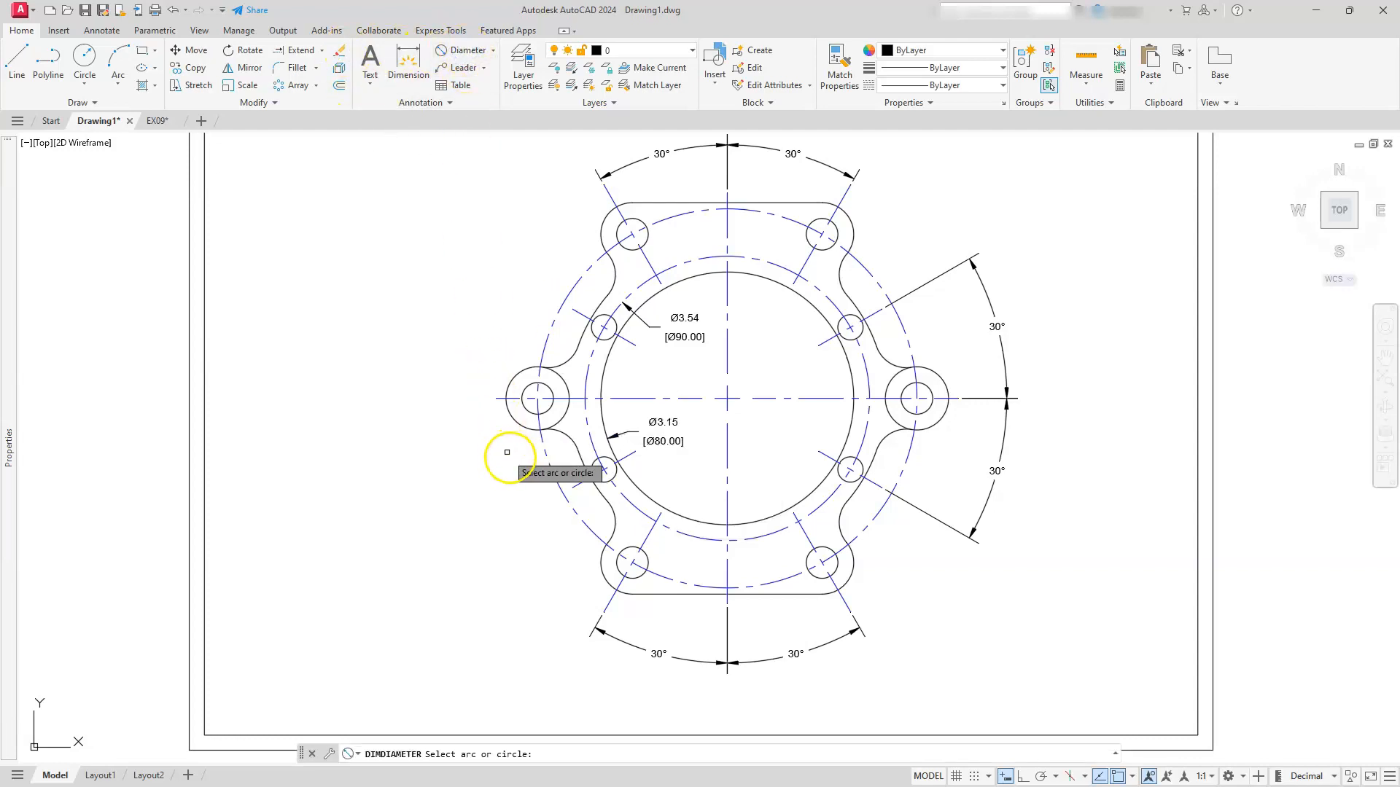
left_click(608, 501)
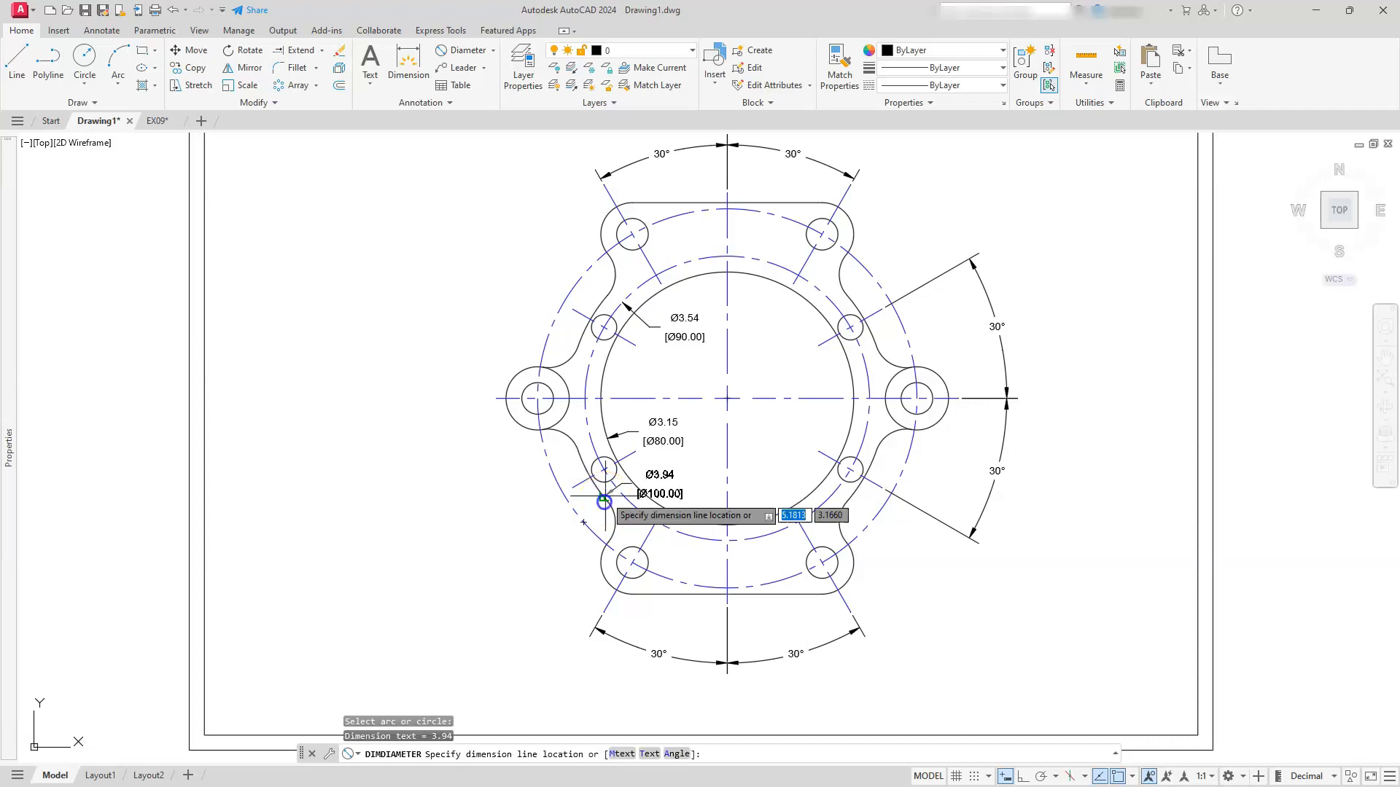
left_click(548, 535)
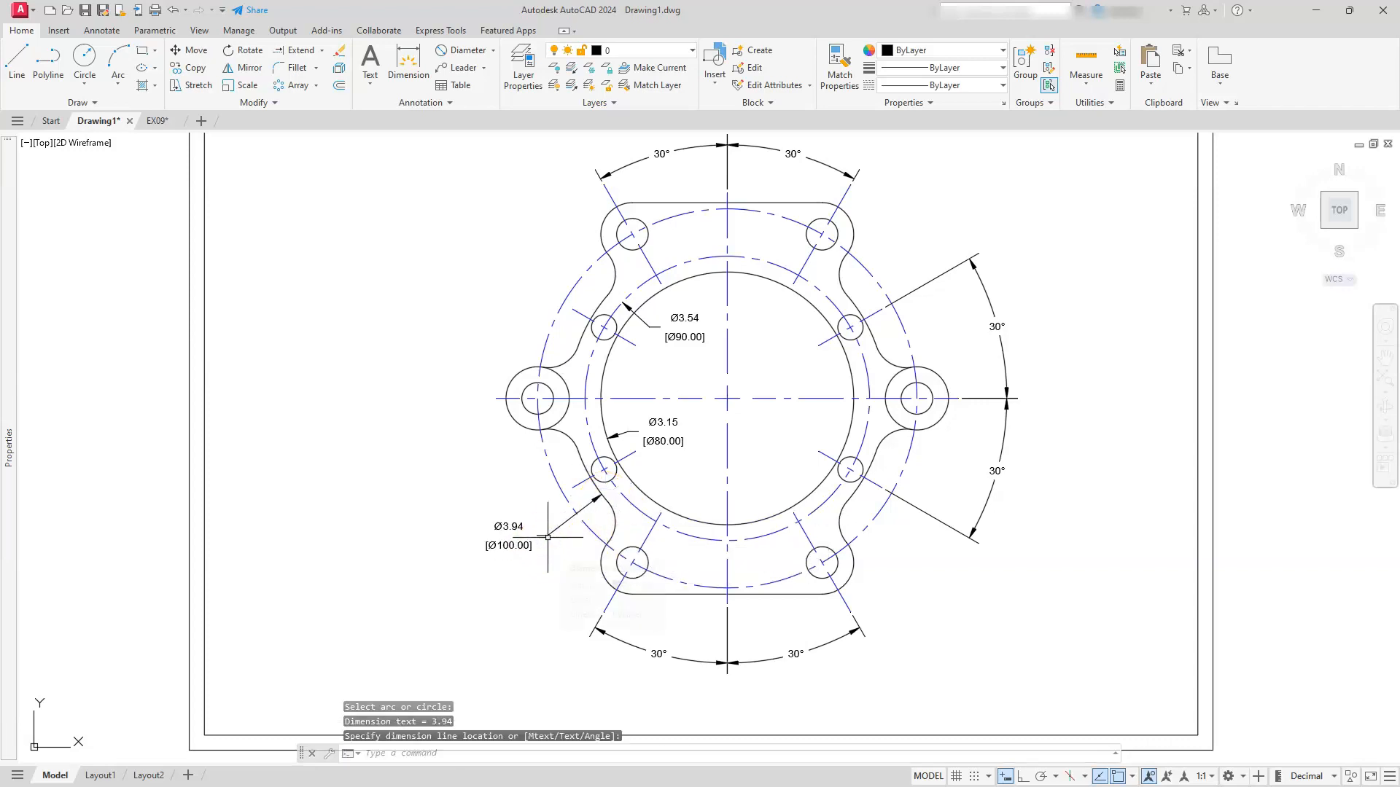
- Add a radius dimension to the gasket's rounded upper-right corner, placing its text outside the outline
left_click(493, 53)
left_click(468, 194)
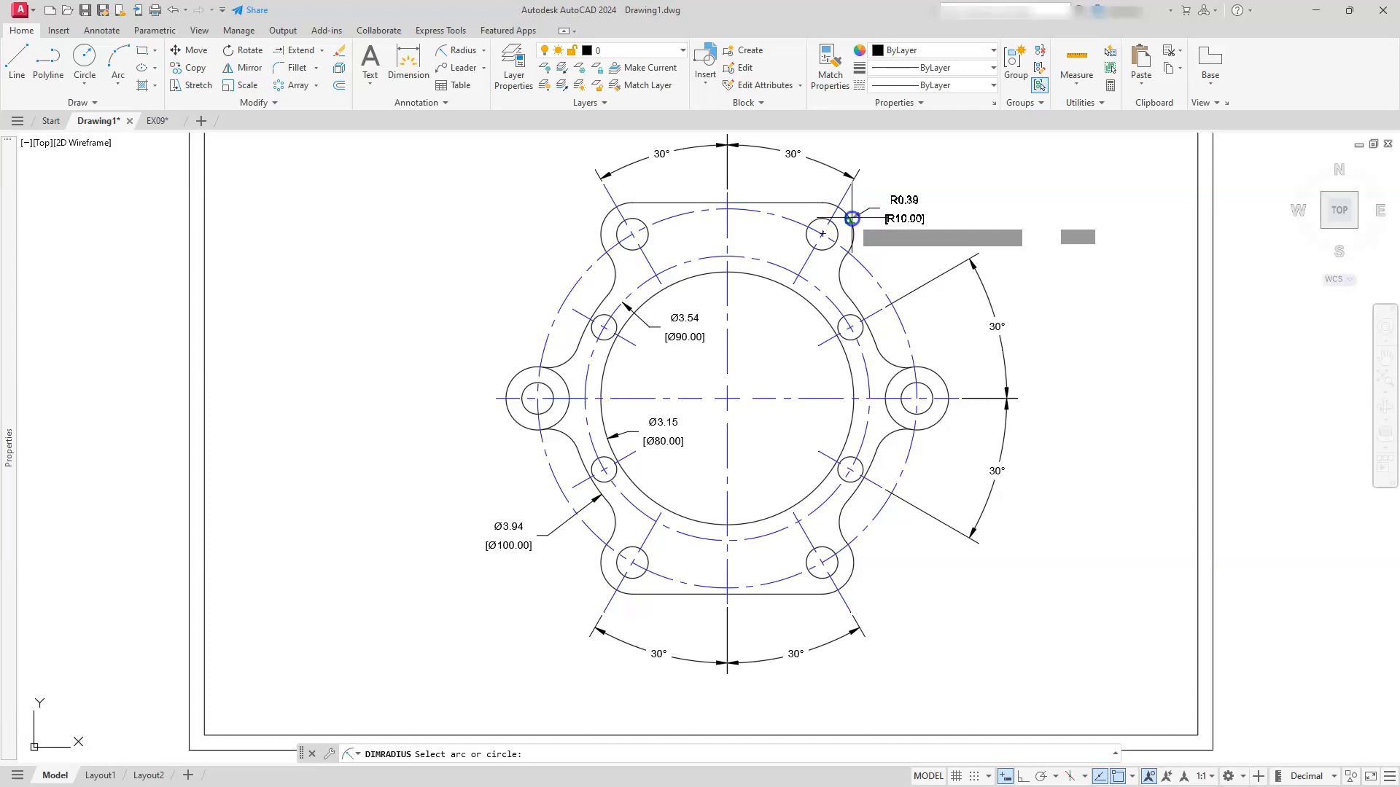
left_click(851, 219)
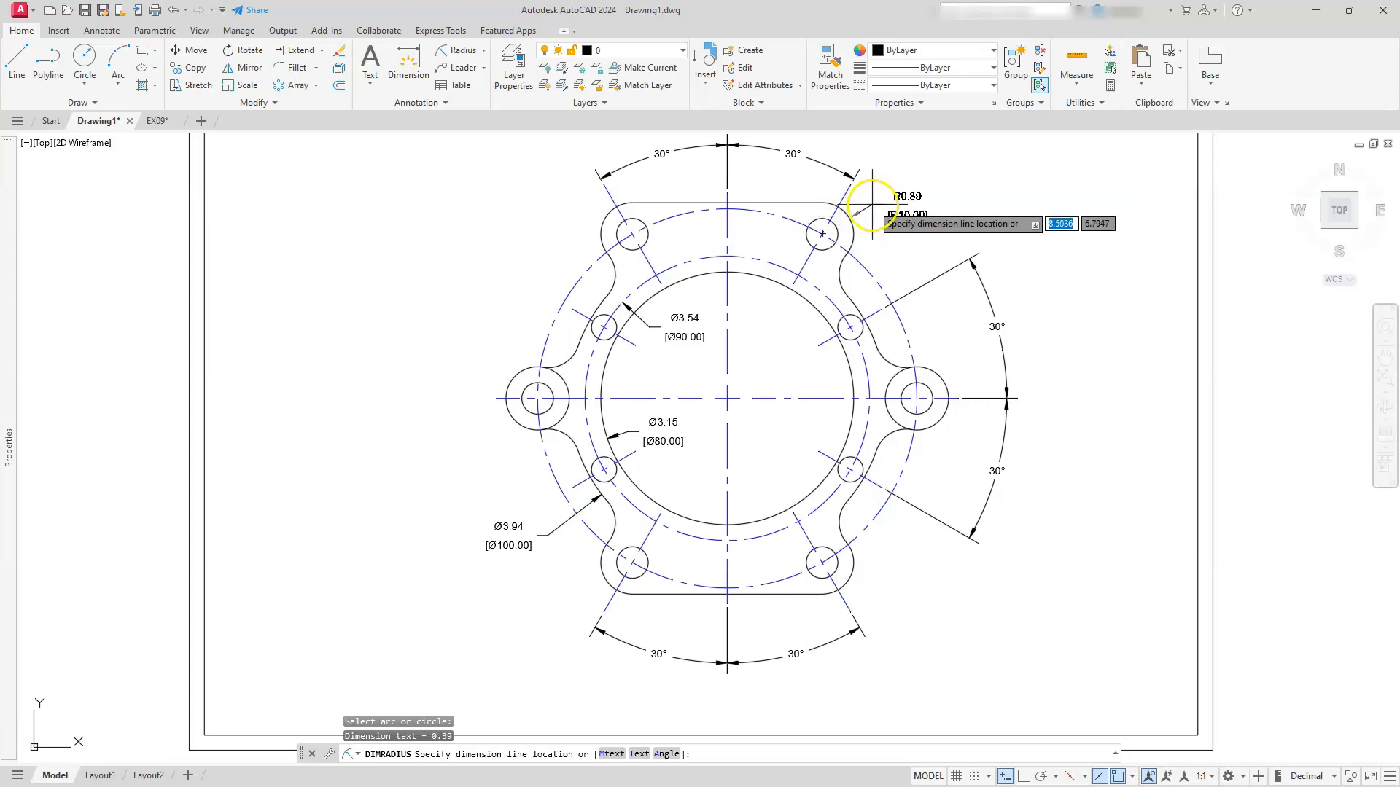
left_click(872, 204)
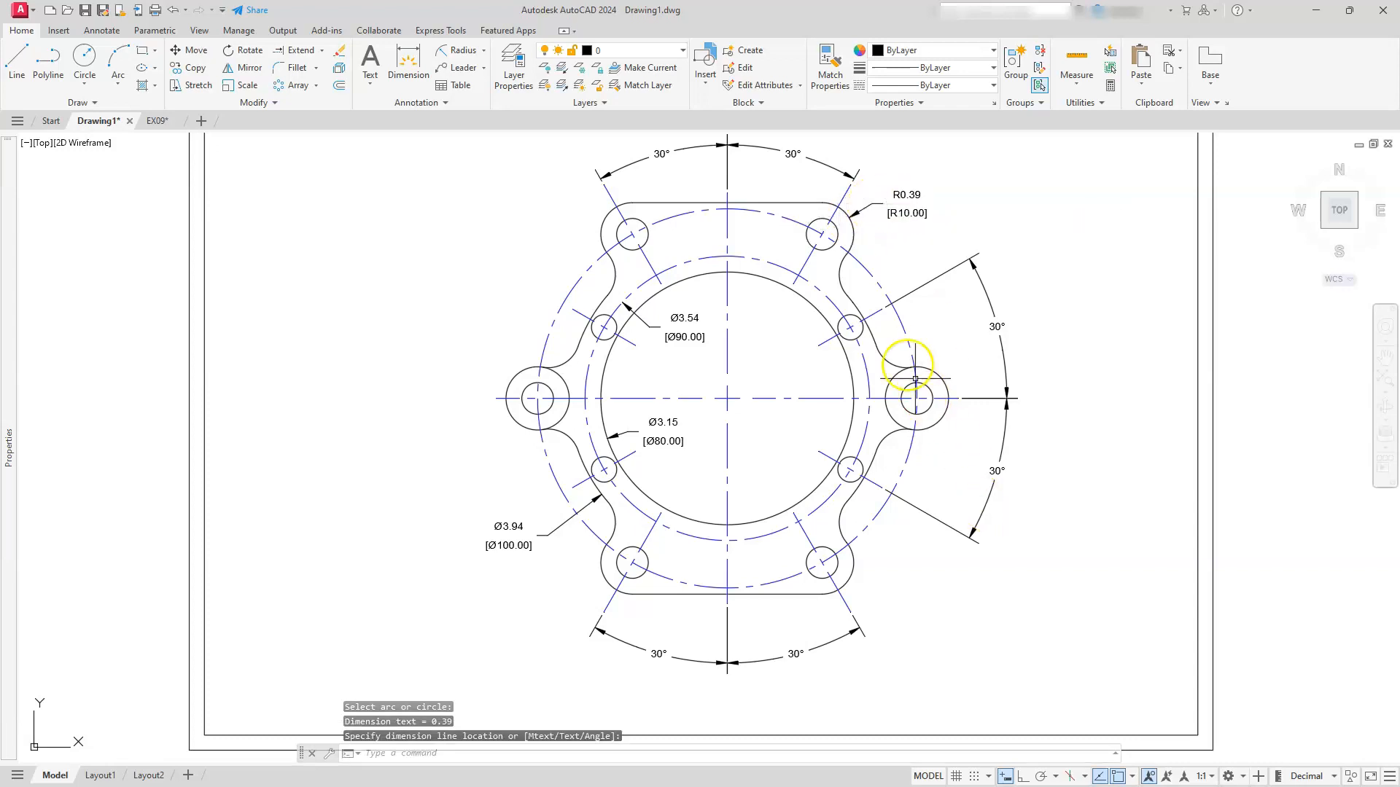
- Add a radius dimension to the concave arc below the gasket's upper-right corner, placing its text just outside the outline
scroll(933, 474, "down", 2)
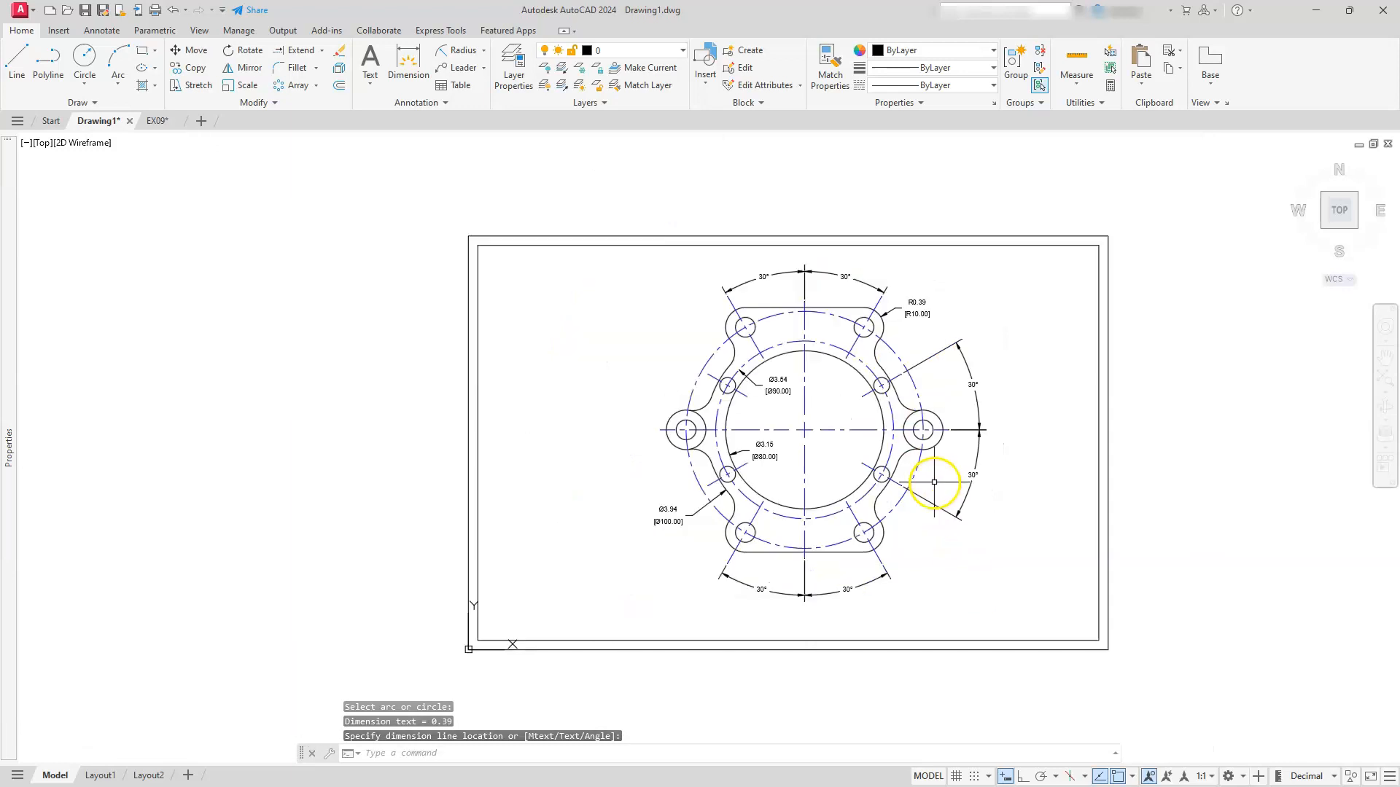
scroll(934, 475, "up", 4)
mouse_move(848, 277)
middle_mouse_down()
mouse_move(845, 424)
mouse_move(673, 498)
middle_mouse_up()
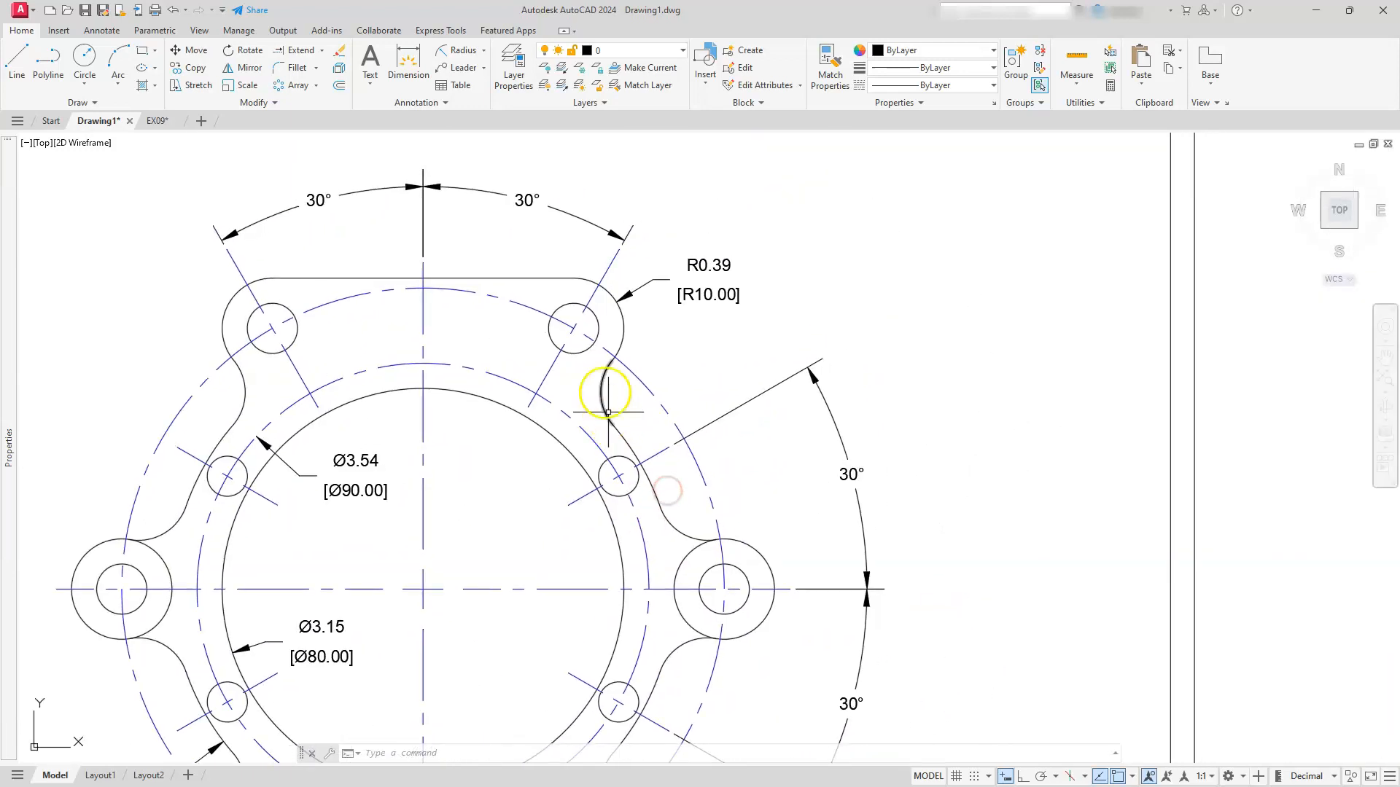
left_click(464, 50)
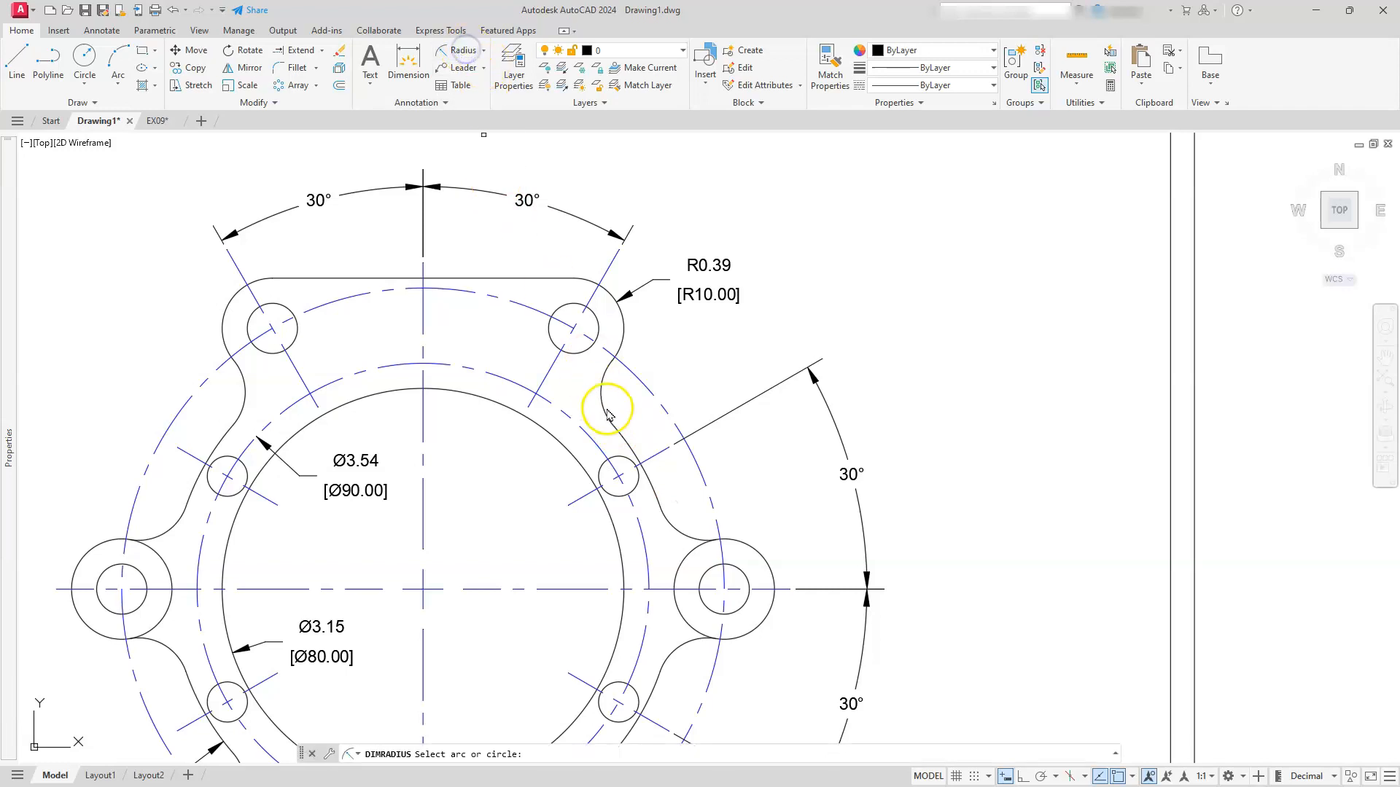
left_click(598, 392)
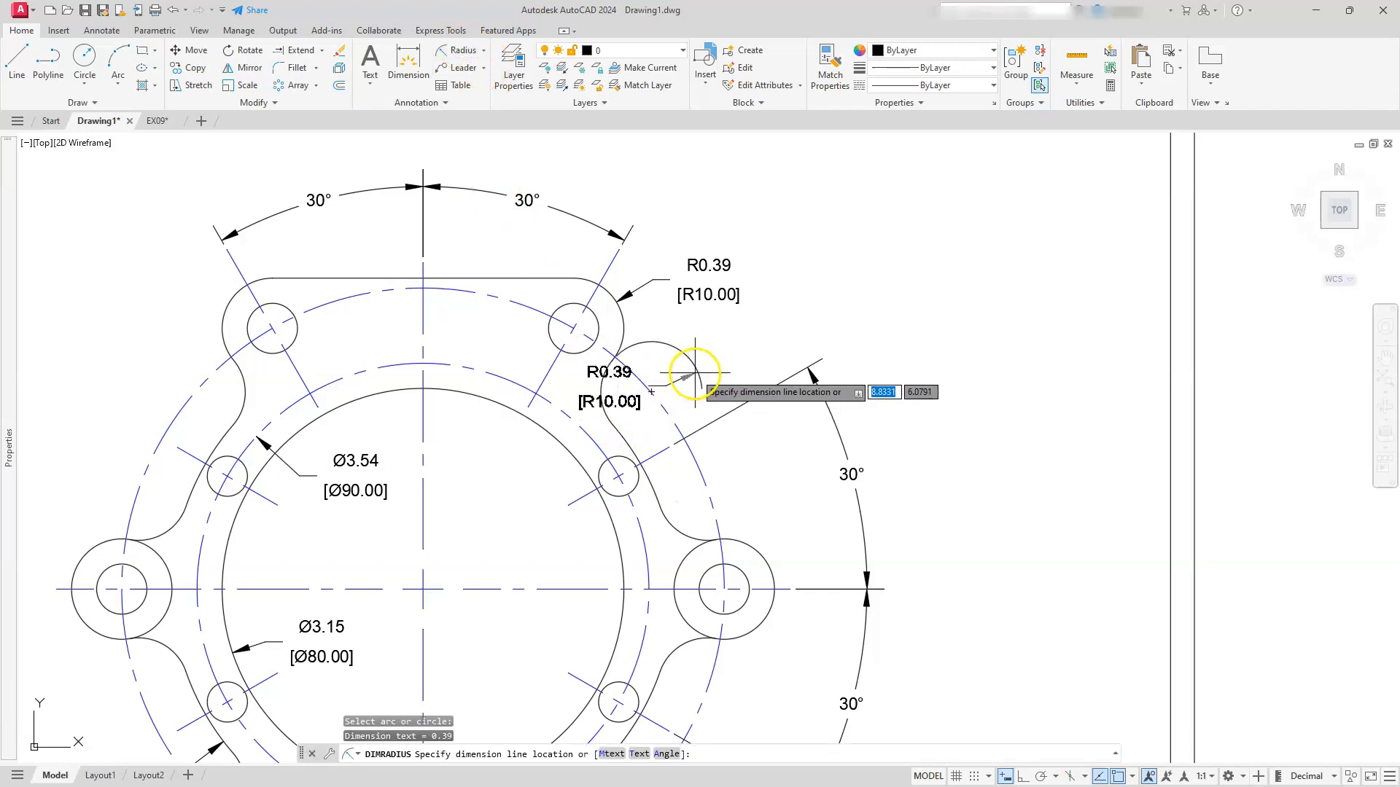
left_click(617, 408)
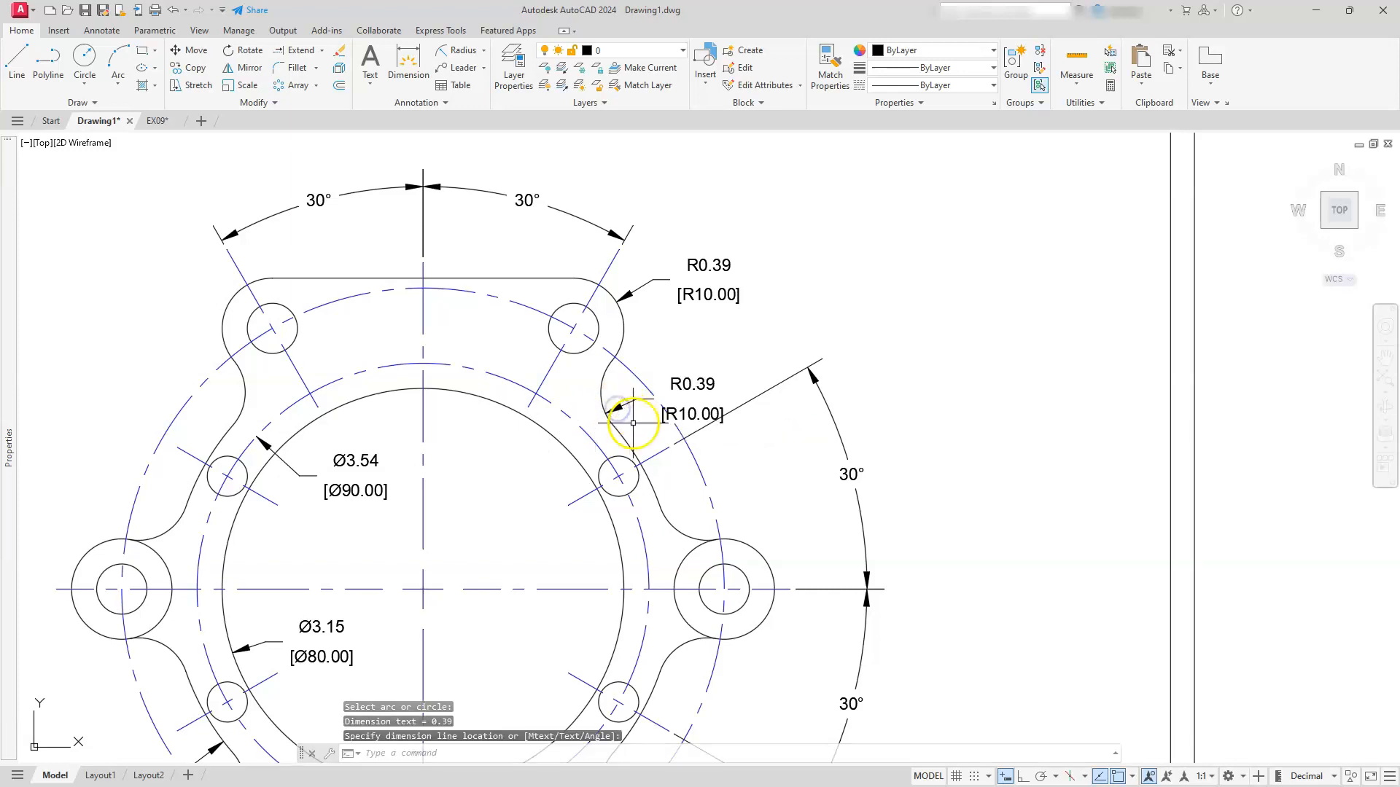
- Turn off the extension line of the radius dimension on the concave arc below the upper-right corner
scroll(633, 423, "up", 5)
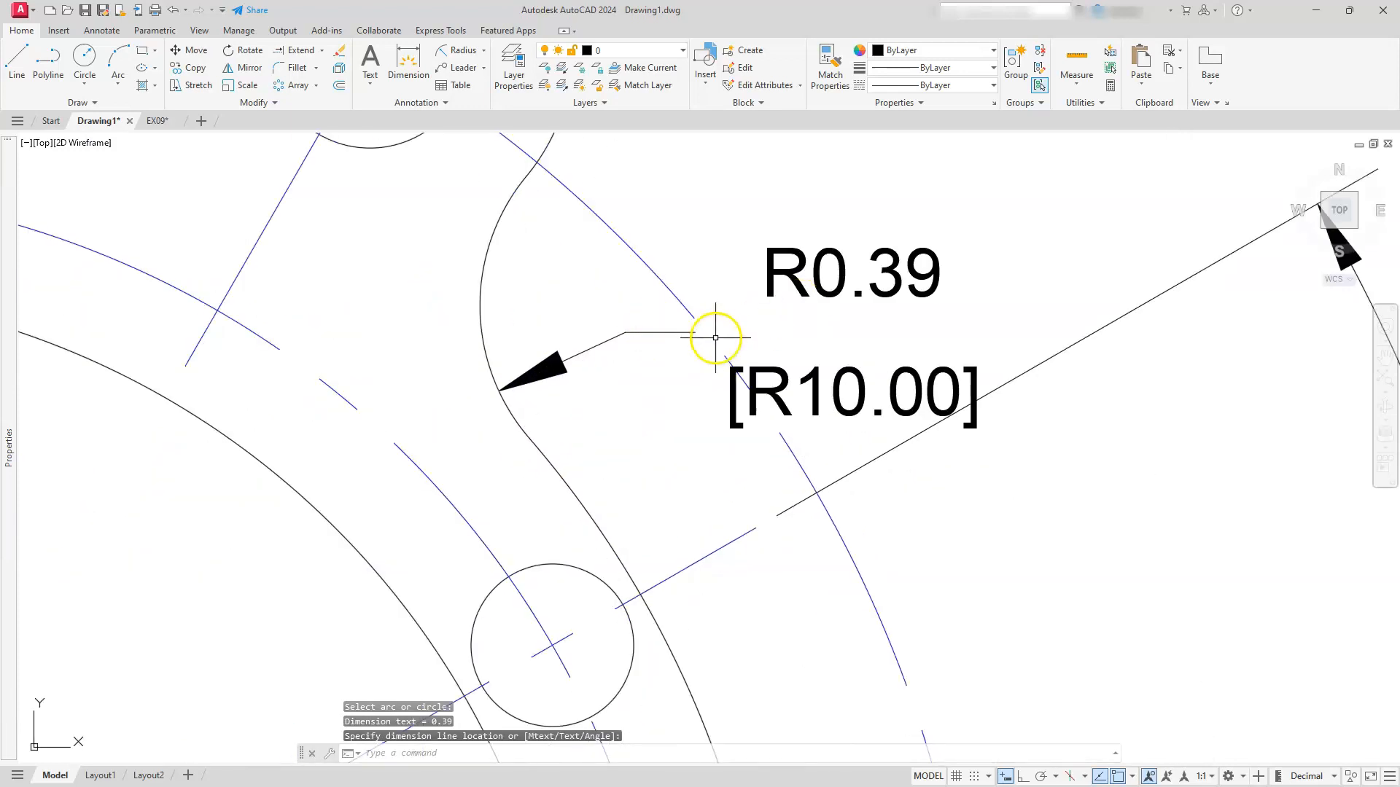
scroll(693, 357, "down", 4)
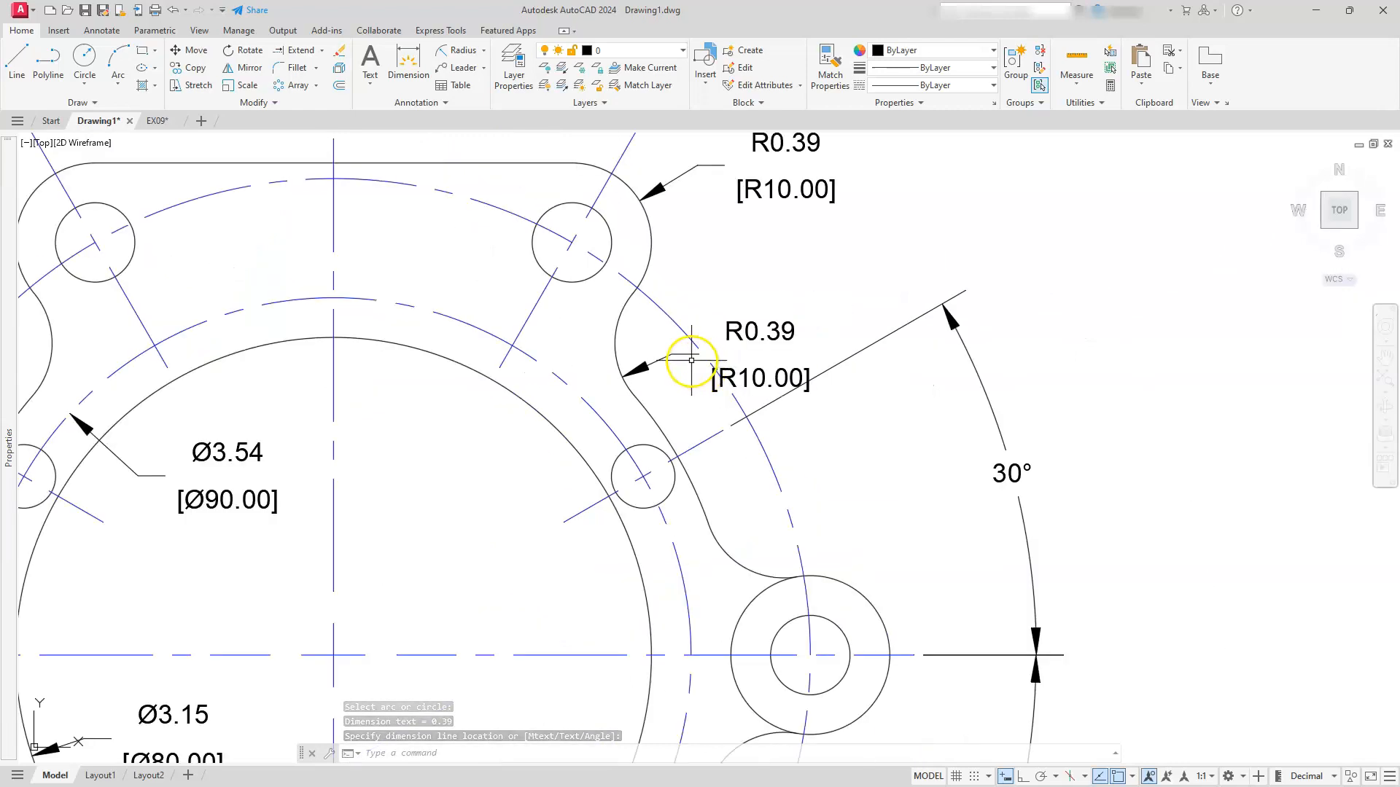
left_click(691, 360)
left_click(668, 333)
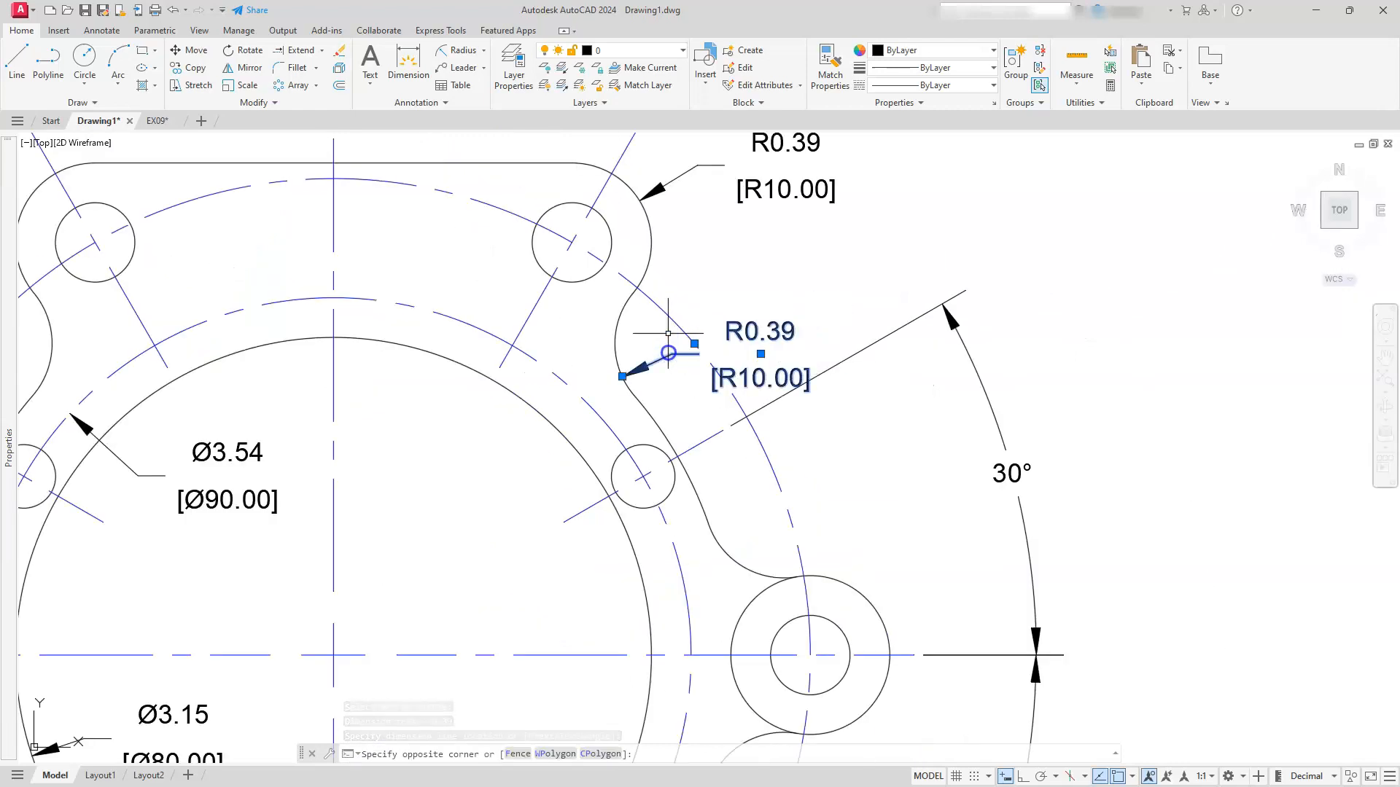
left_click(668, 333)
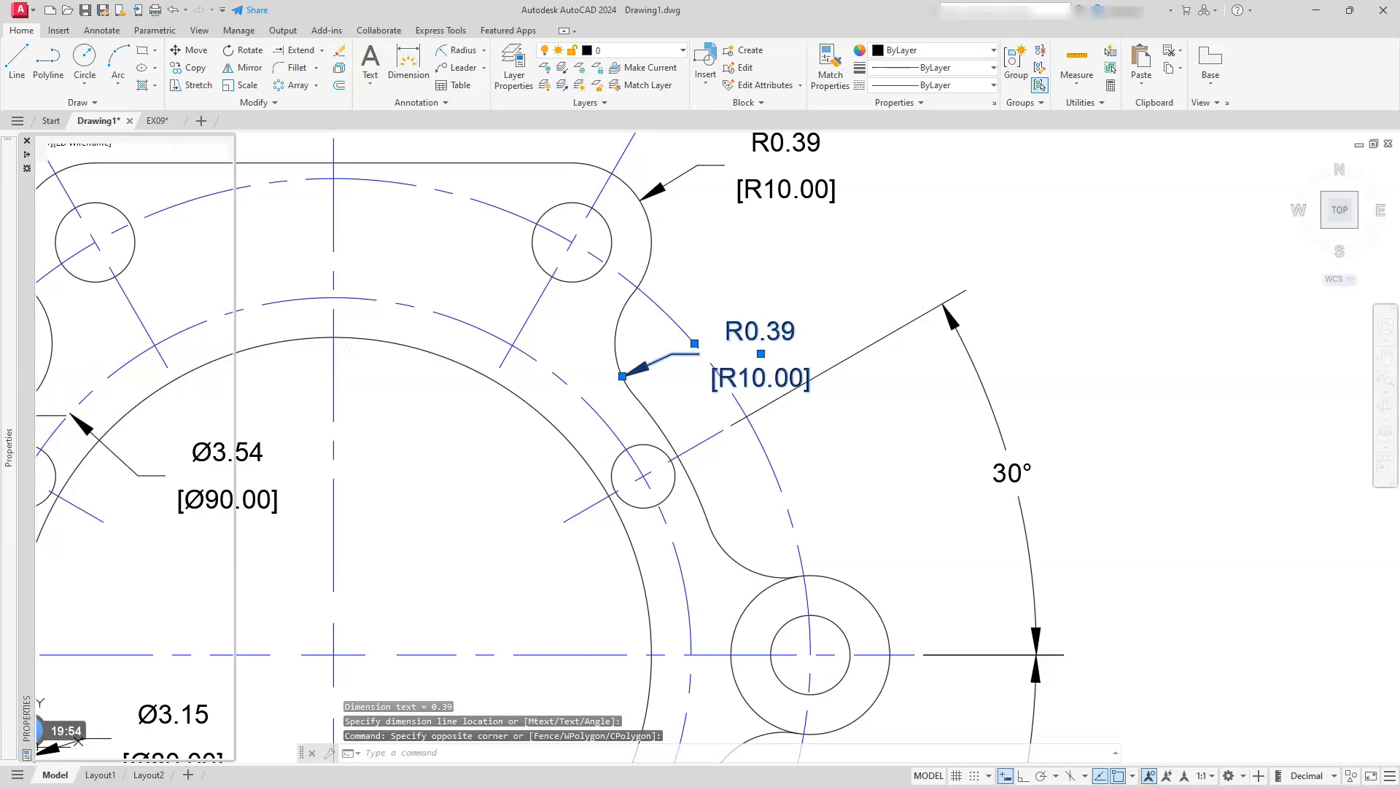
mouse_move(10, 478)
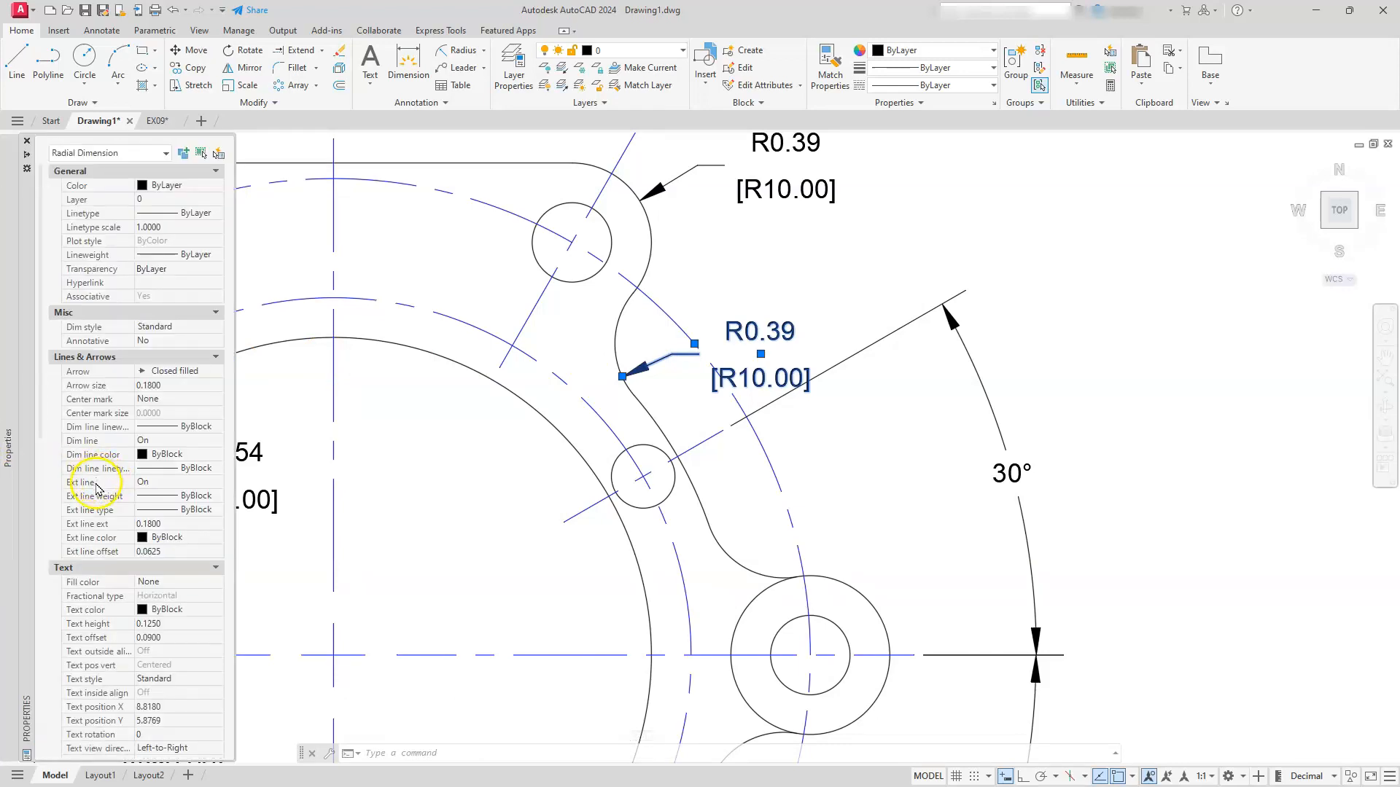
left_click(145, 482)
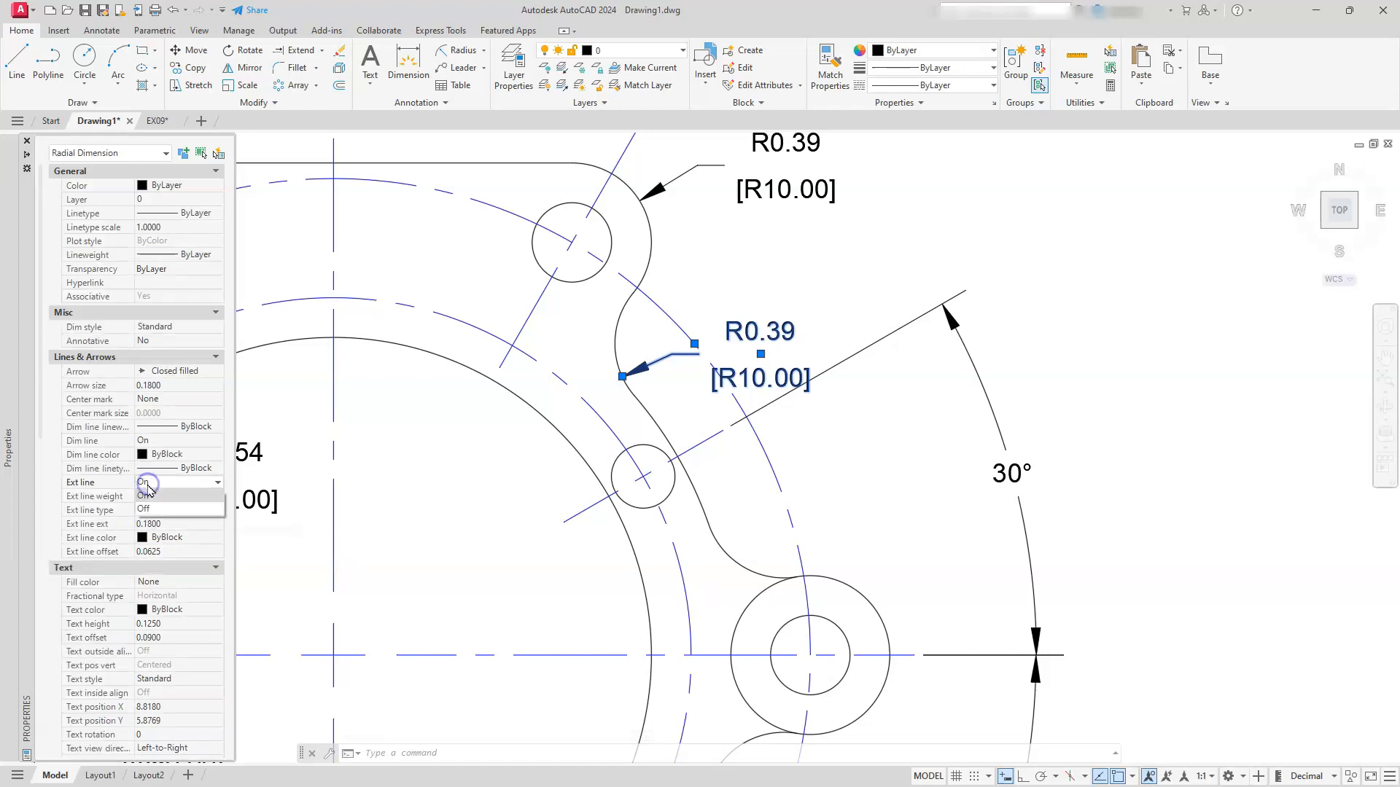
left_click(156, 511)
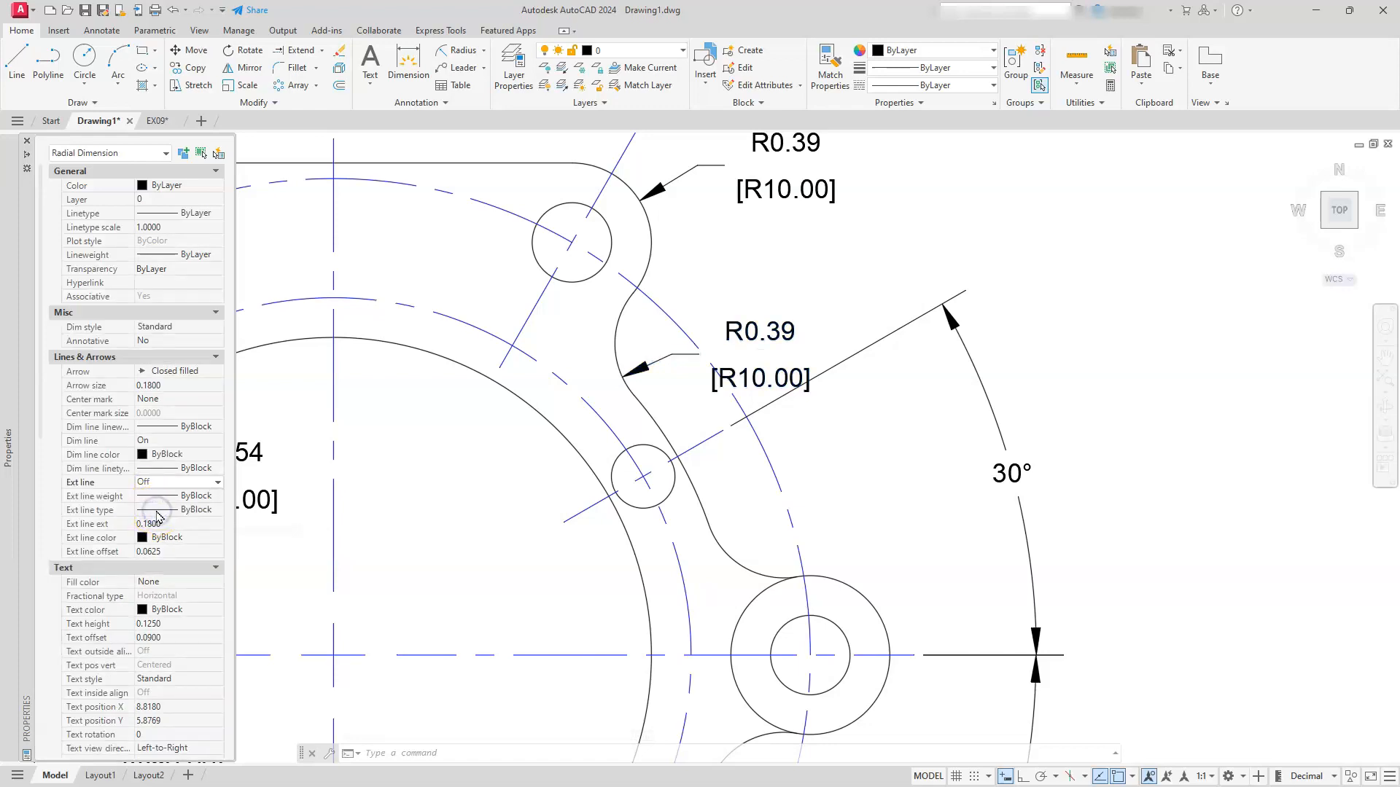
key("Escape")
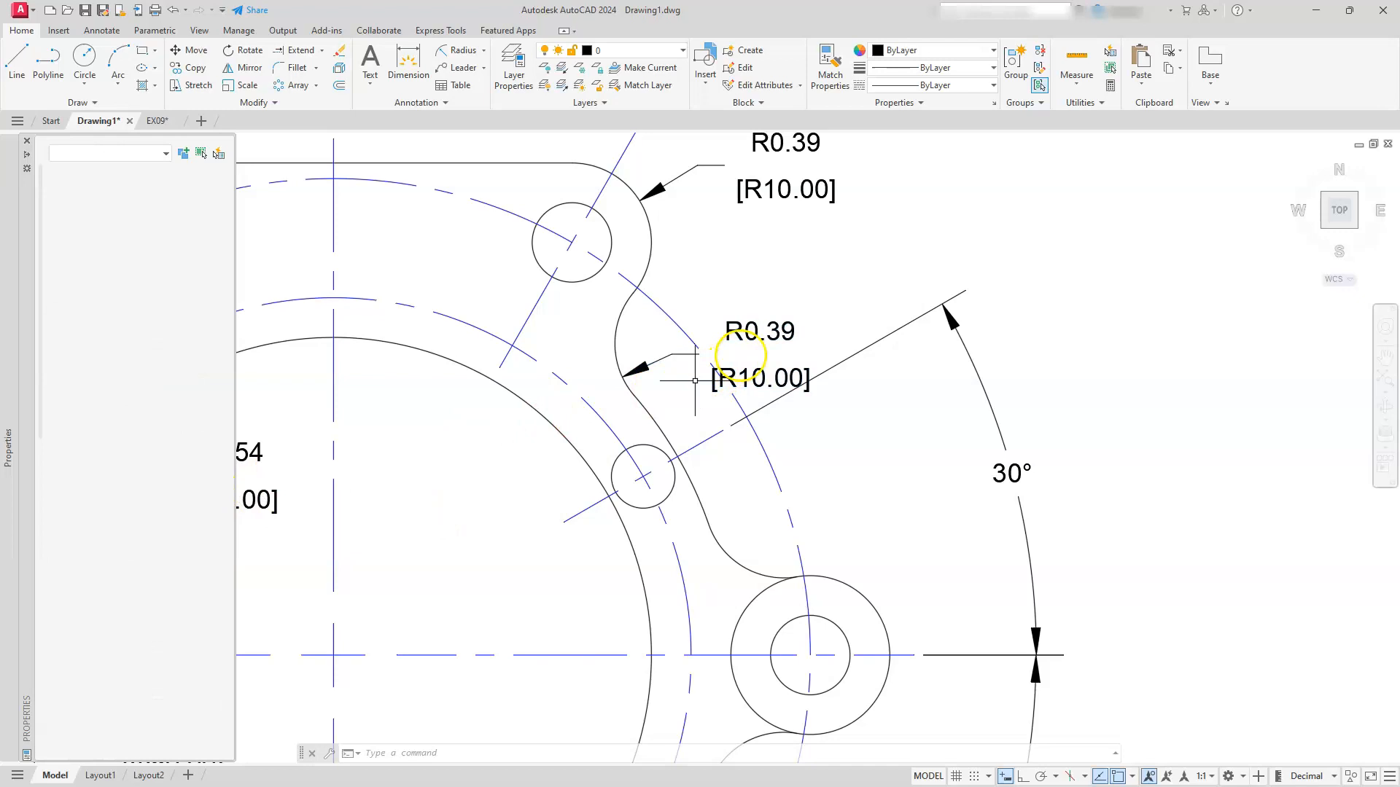
- Move the concave arc's radius dimension text up and outward, beyond the dashed bolt circle
left_click(758, 335)
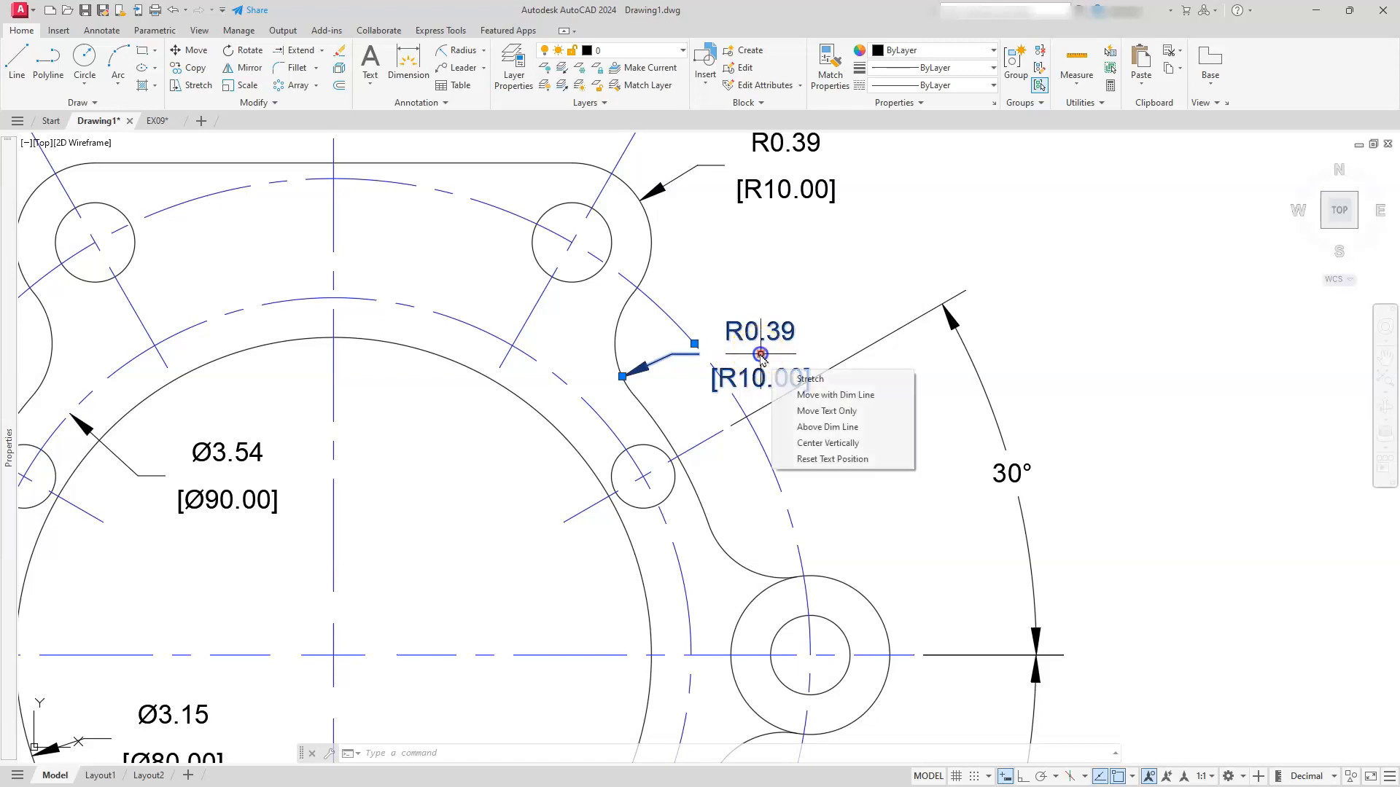
left_click(760, 354)
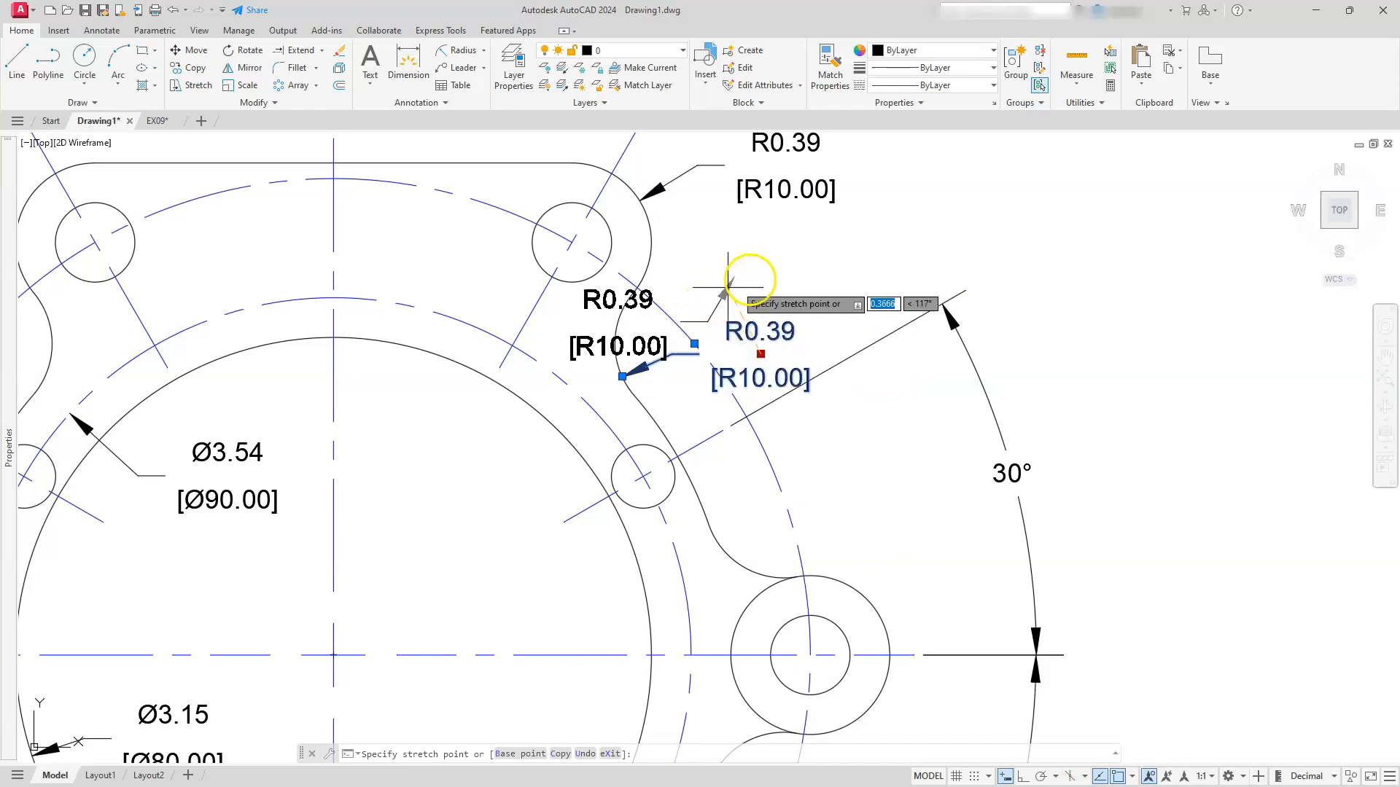
left_click(764, 299)
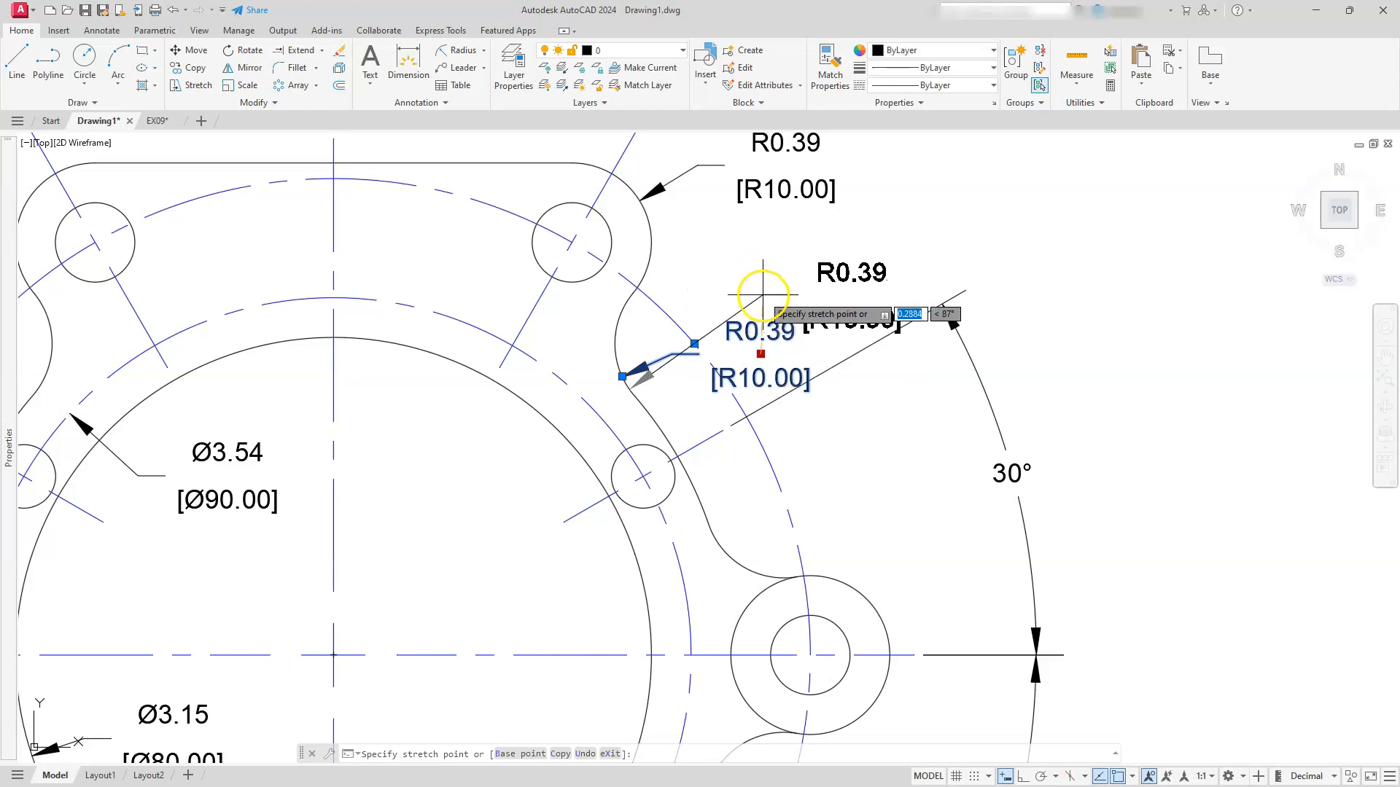
key("Escape")
key("Escape")
key("Escape")
left_click(764, 314)
key("Escape")
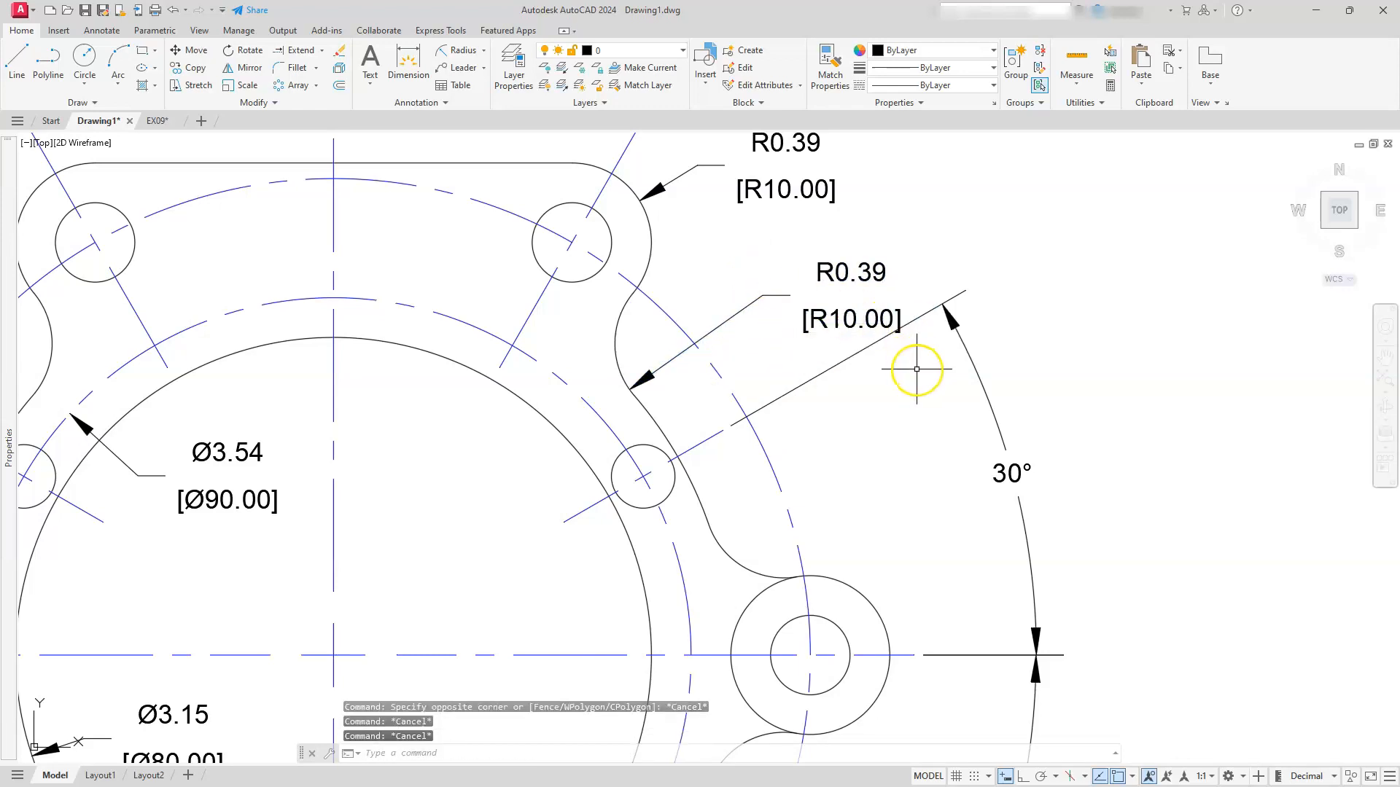
- Add a radius dimension to the outer arc of the gasket's right lug, placing its text below and to the right
scroll(916, 369, "up", 2)
scroll(908, 383, "down", 5)
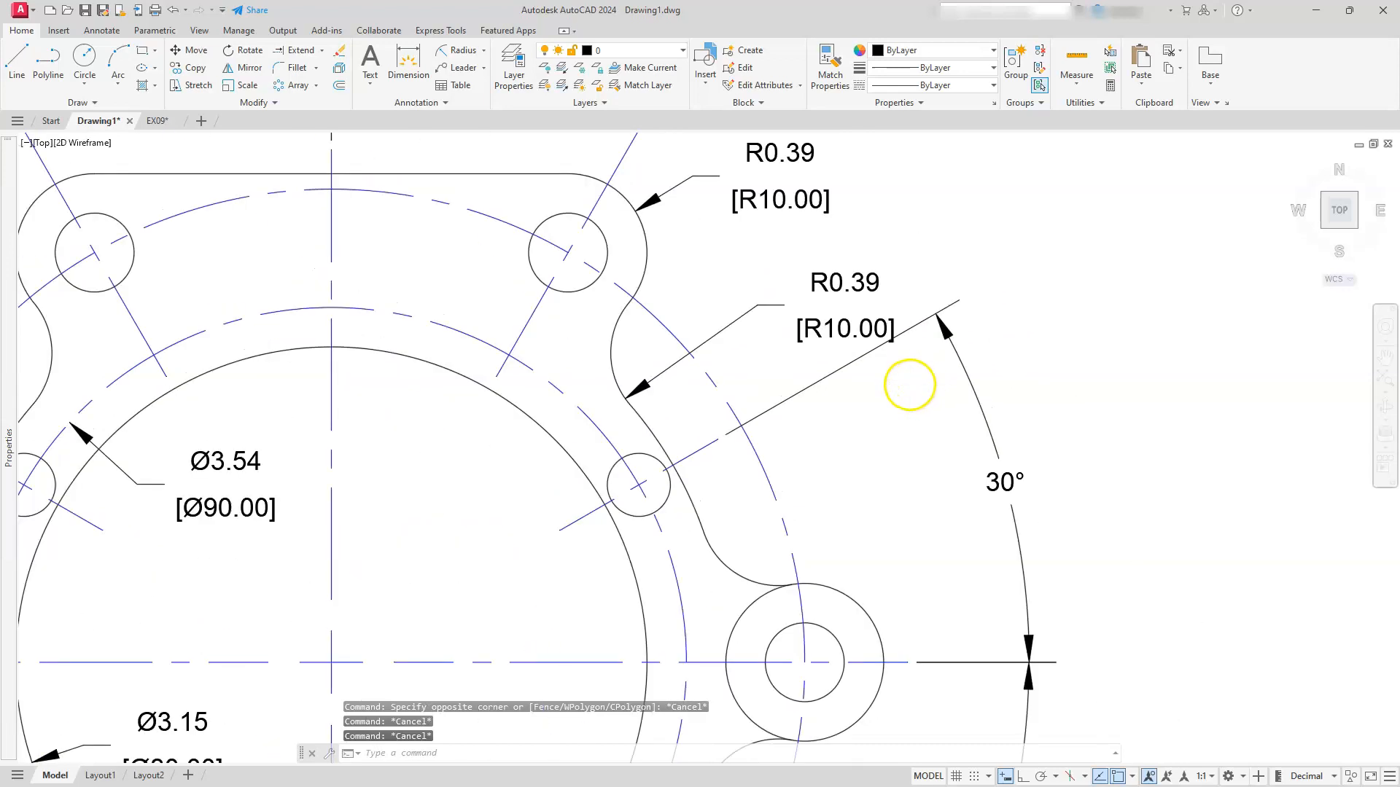
middle_click_drag(930, 506, 878, 325)
scroll(742, 510, "up", 3)
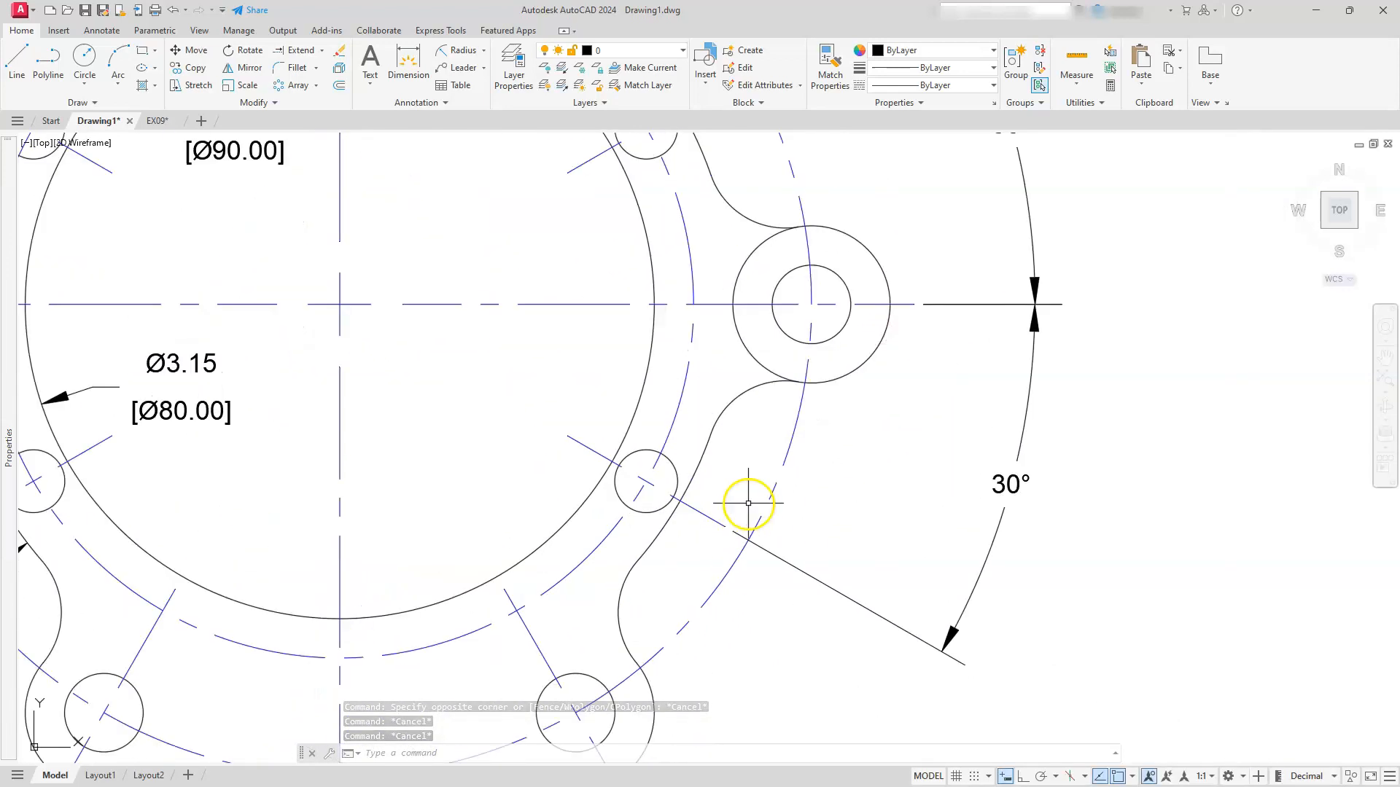
left_click(459, 58)
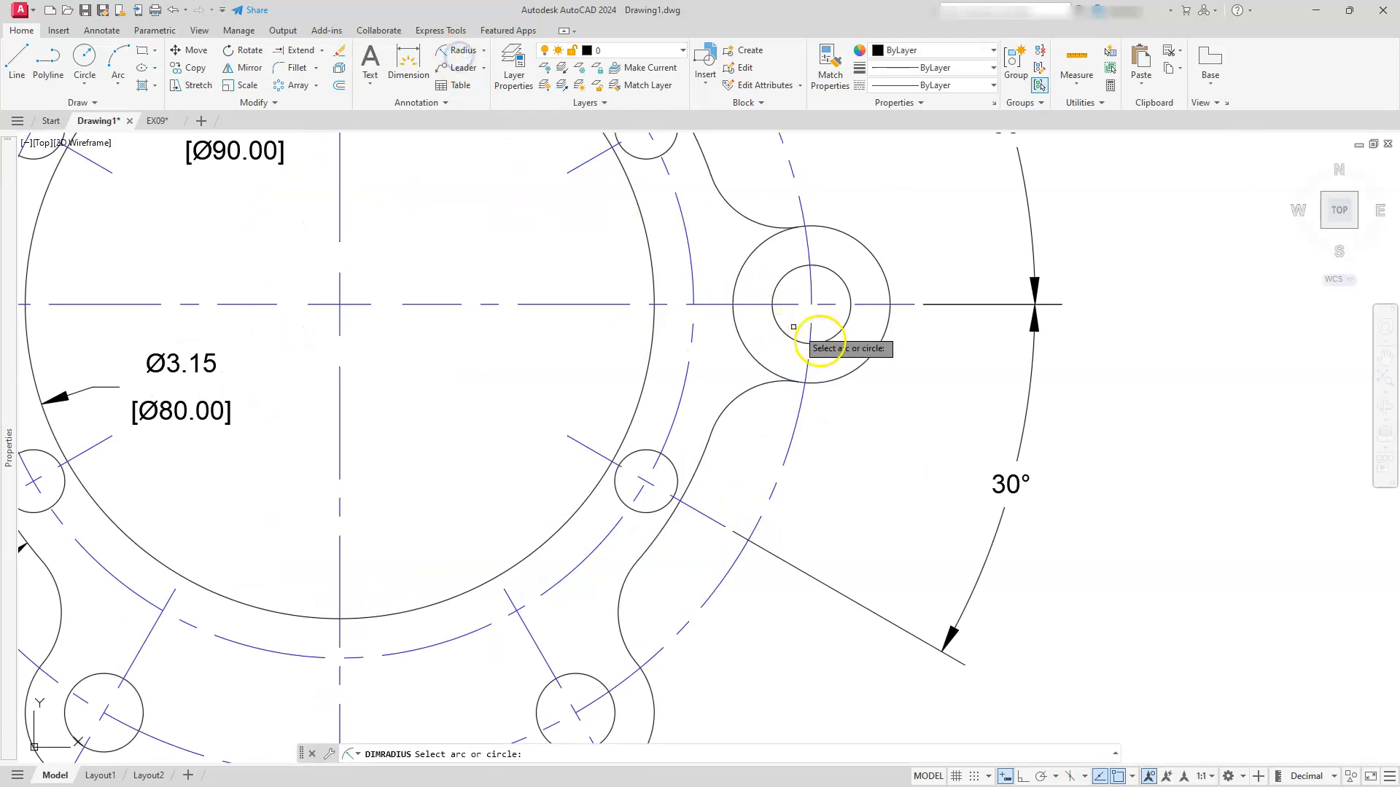
left_click(853, 368)
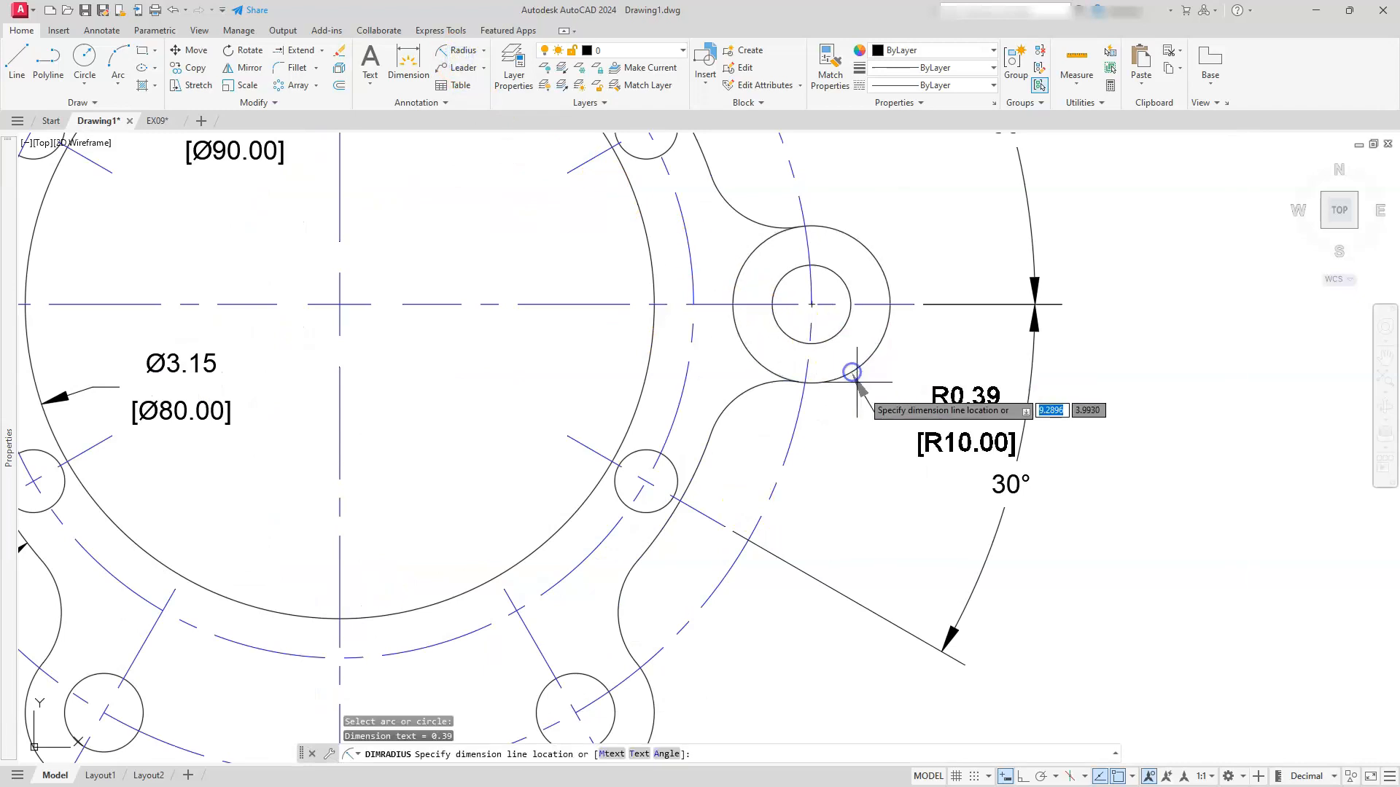
left_click(861, 420)
key("Escape")
key("Escape")
key("Escape")
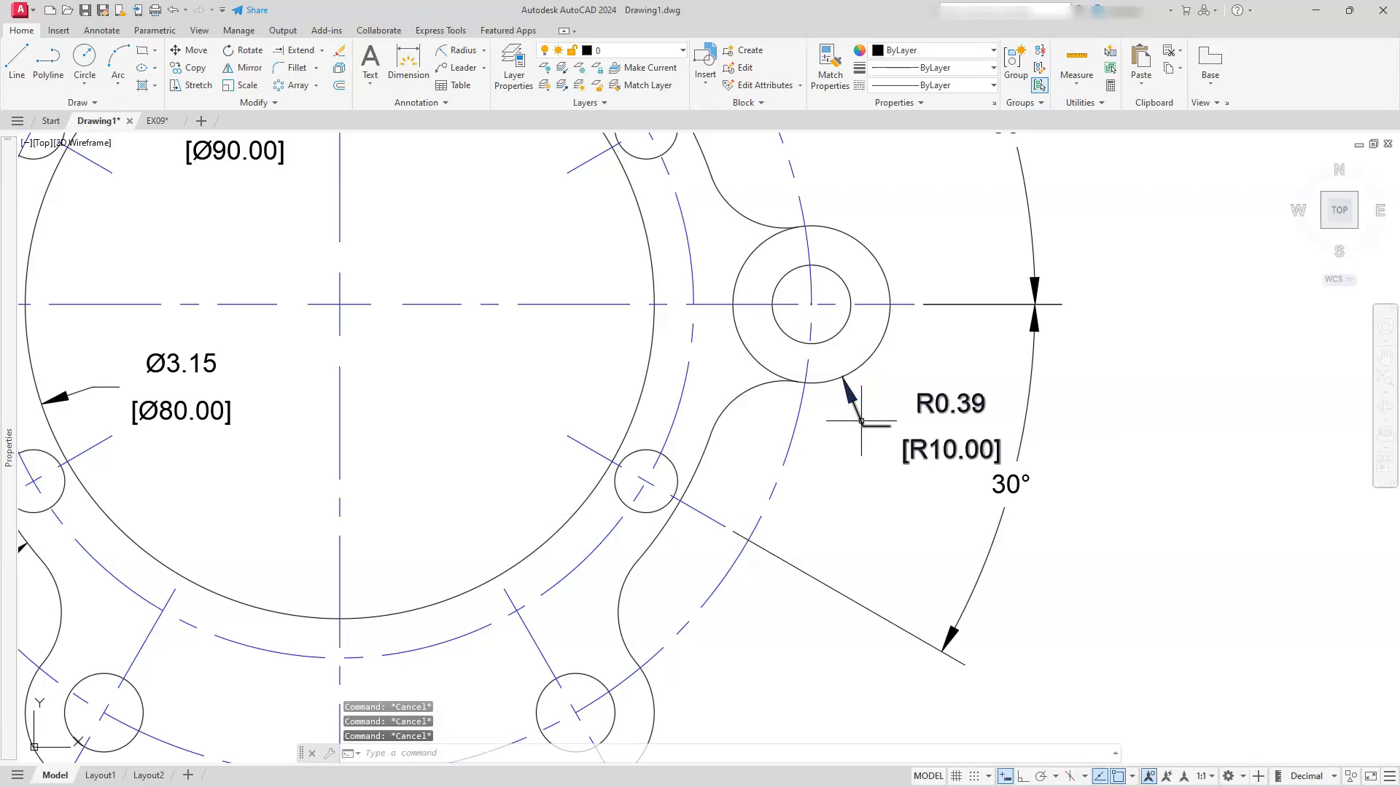
- Prefix the right lug's radius dimension text with 2X
left_click(934, 408)
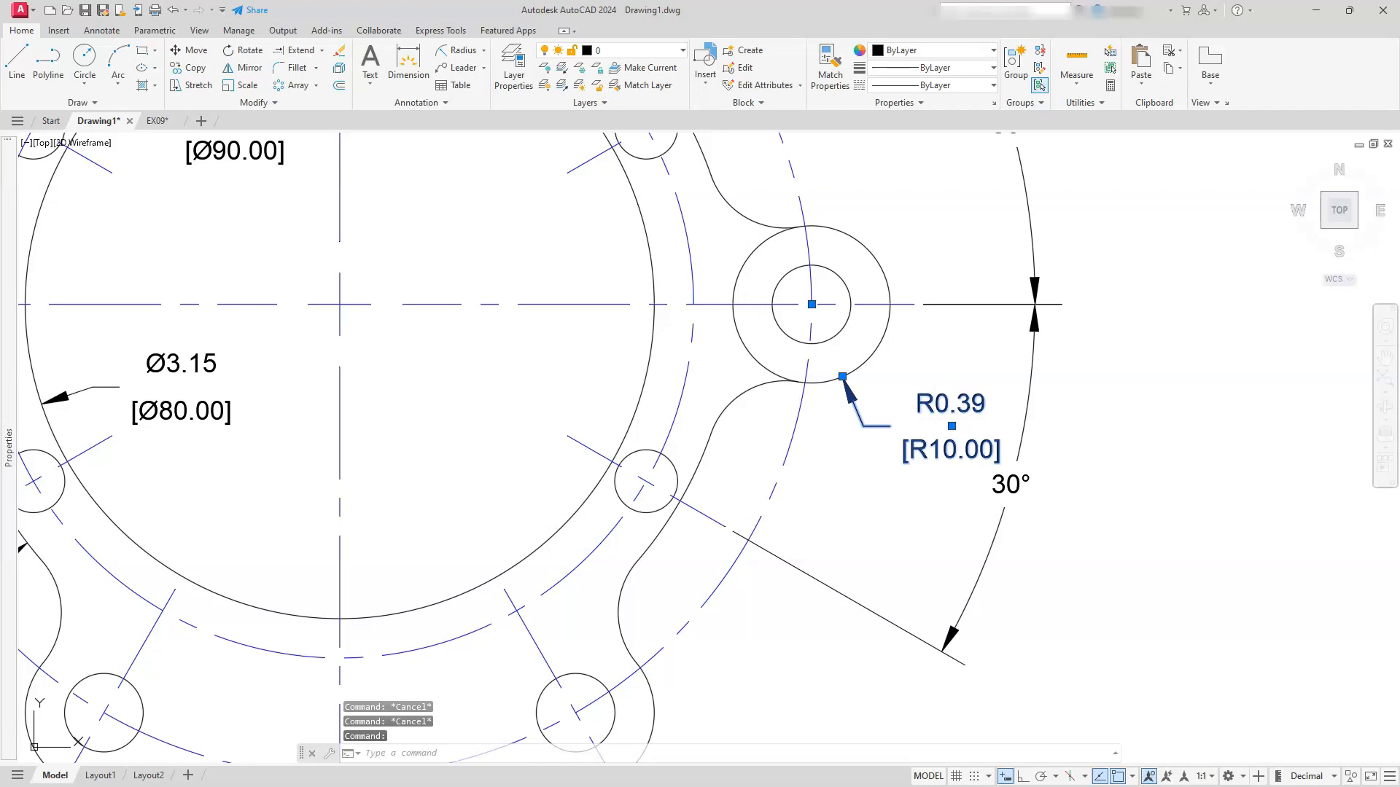
double_click(950, 406)
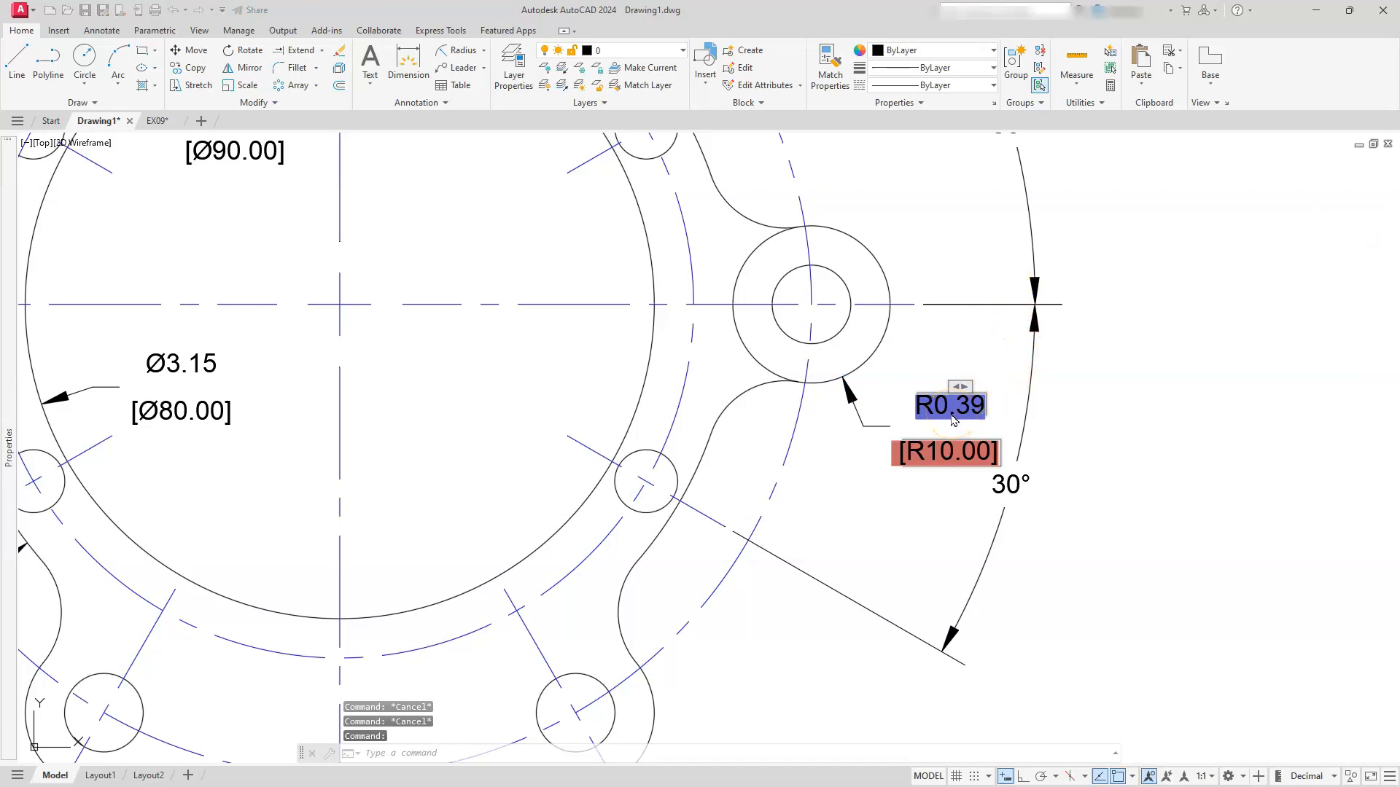
left_click(915, 406)
type("2")
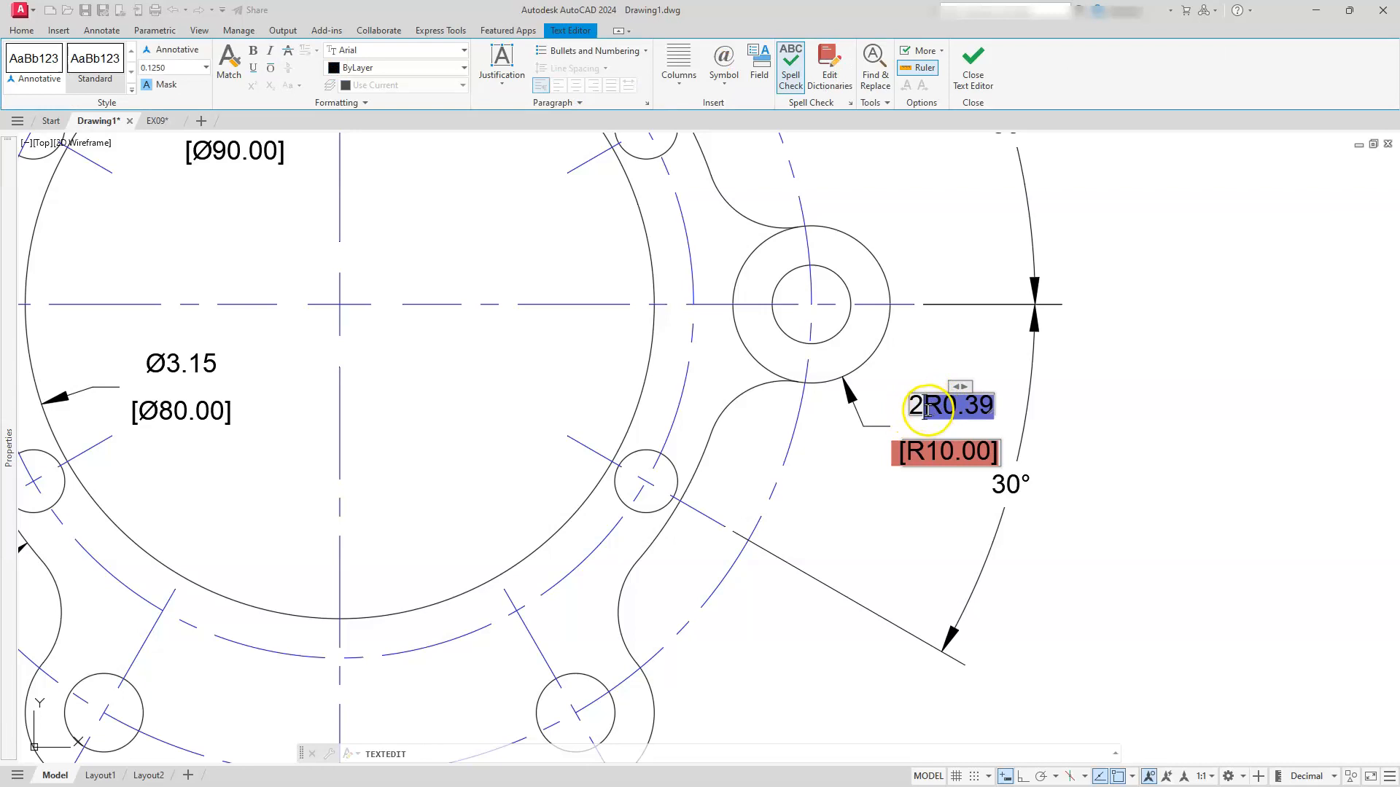
type("x")
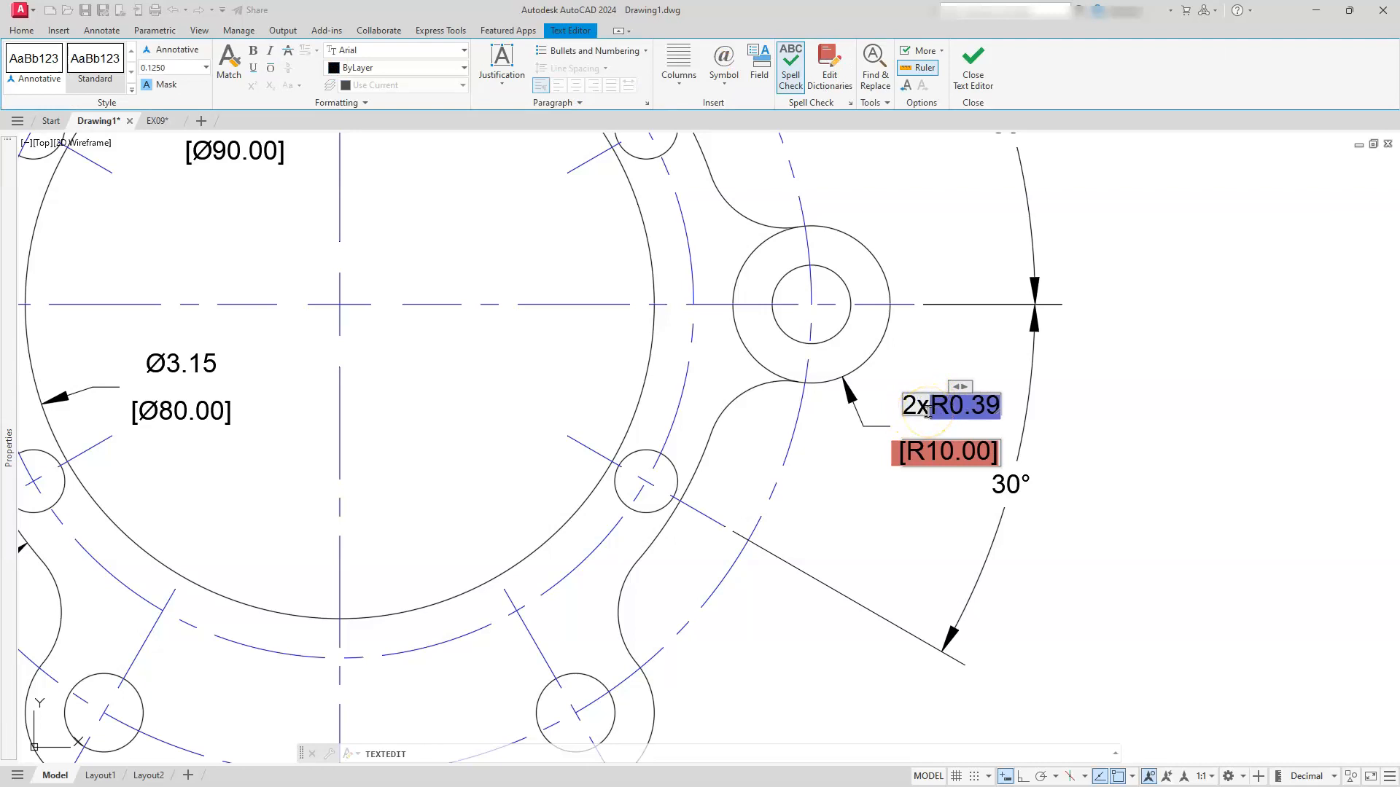
key("BackSpace")
type("X")
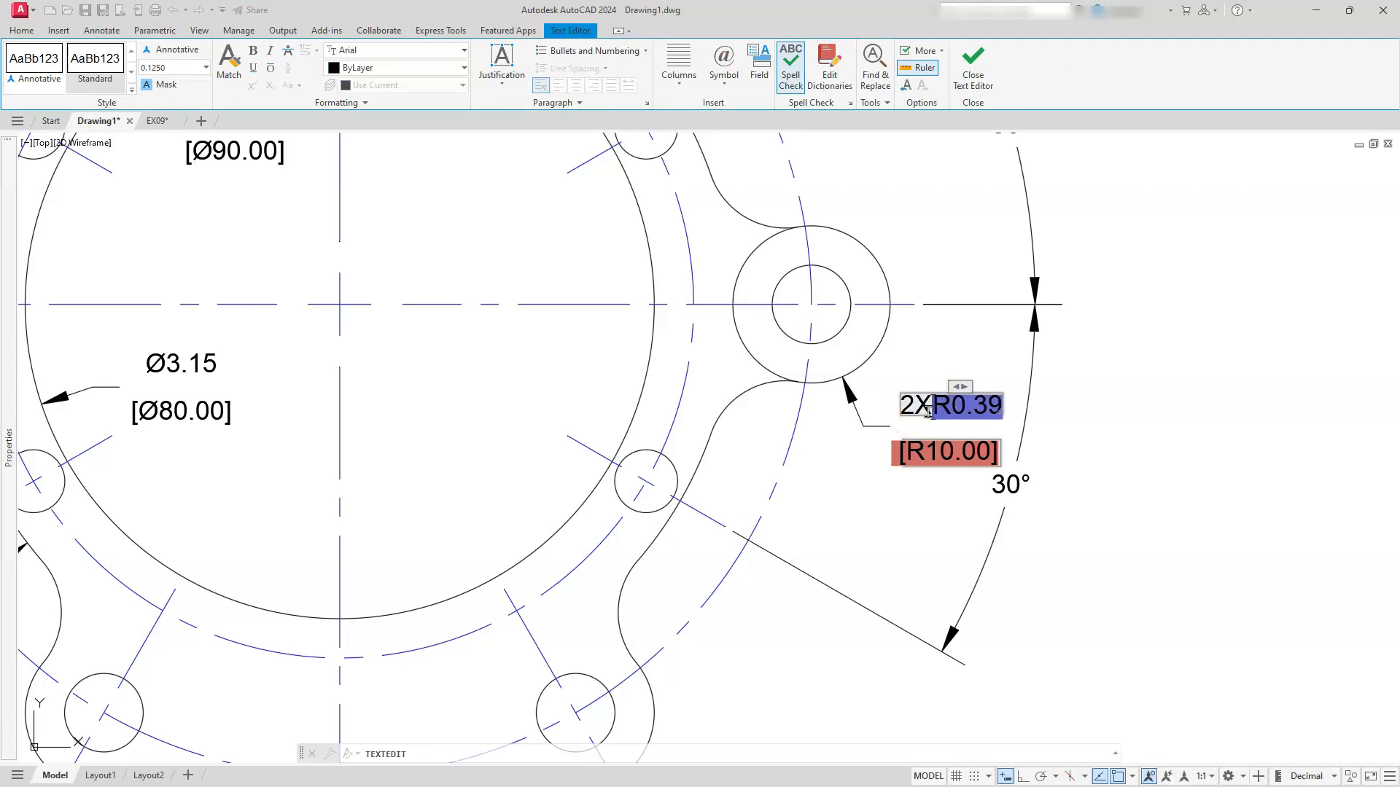
left_click(779, 443)
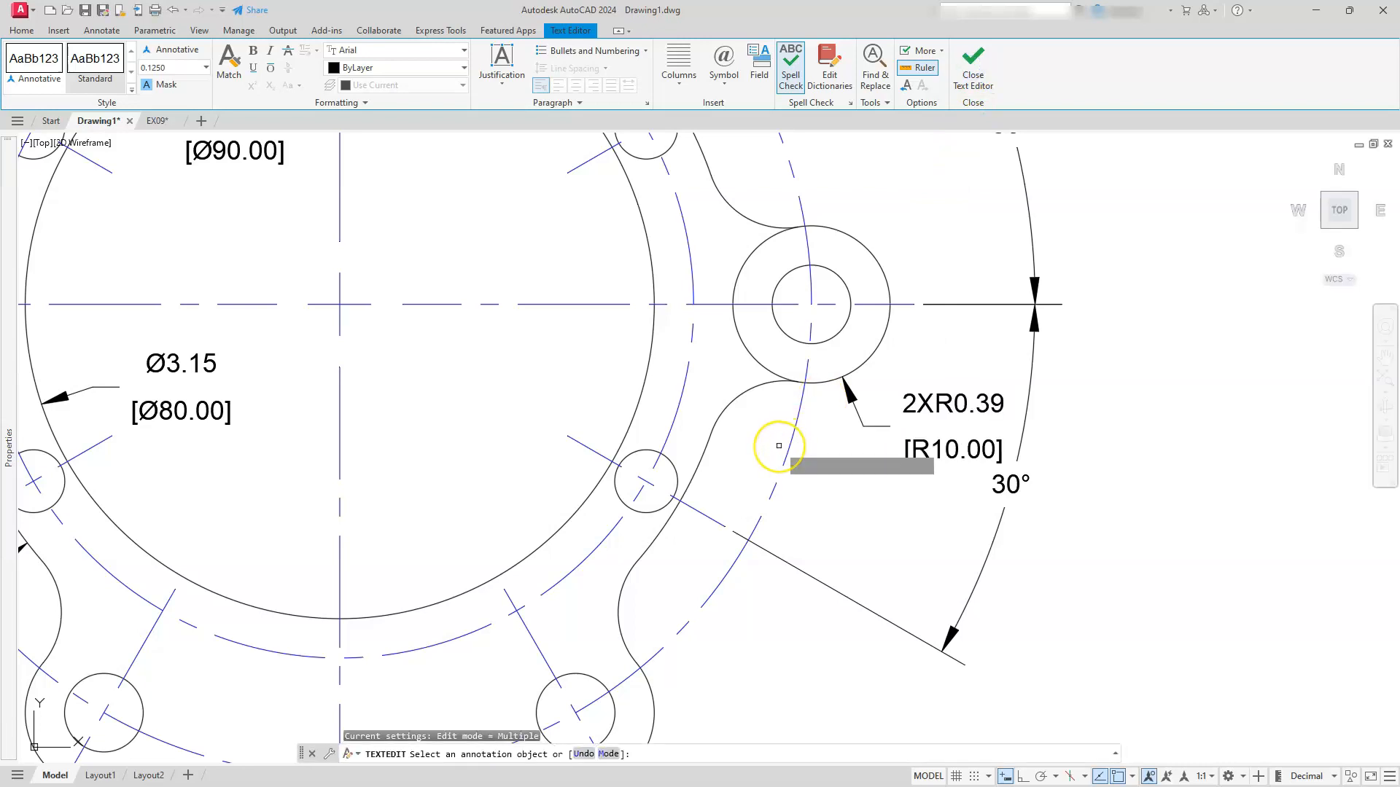
- Prefix the radius dimension text of the concave arc below the upper-right corner with 8X
scroll(778, 446, "up", 4)
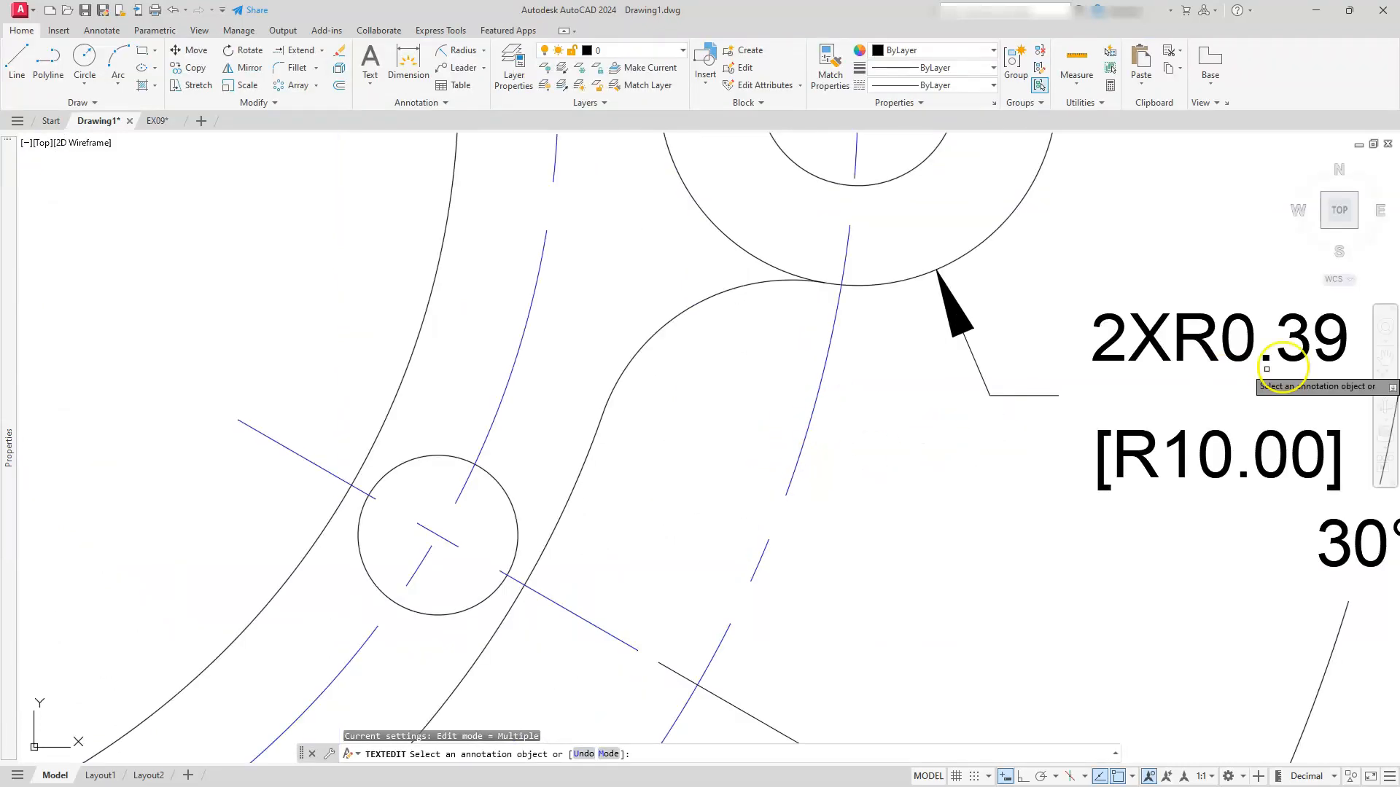
scroll(809, 344, "down", 5)
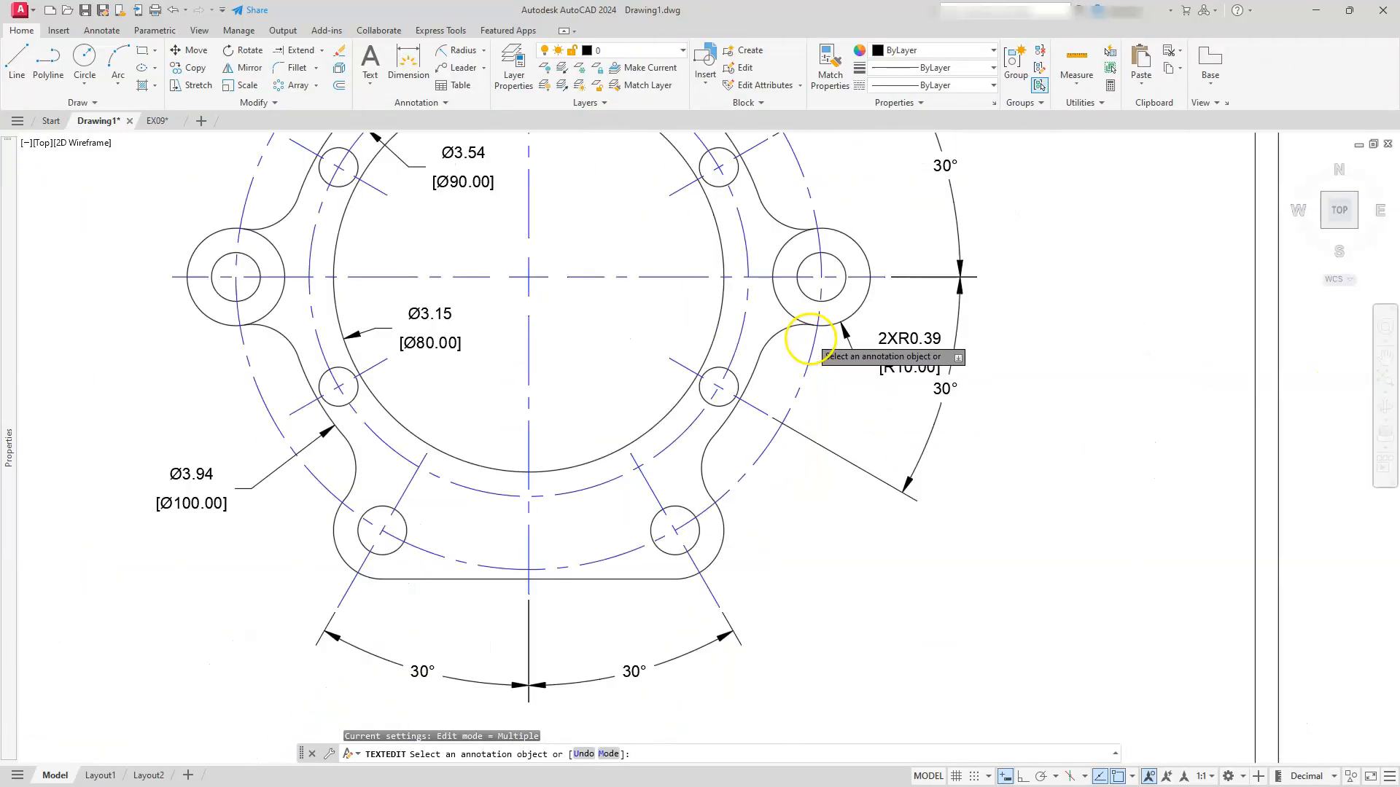
middle_click_drag(825, 329, 659, 481)
scroll(636, 367, "up", 2)
middle_click_drag(716, 323, 723, 323)
key("Escape")
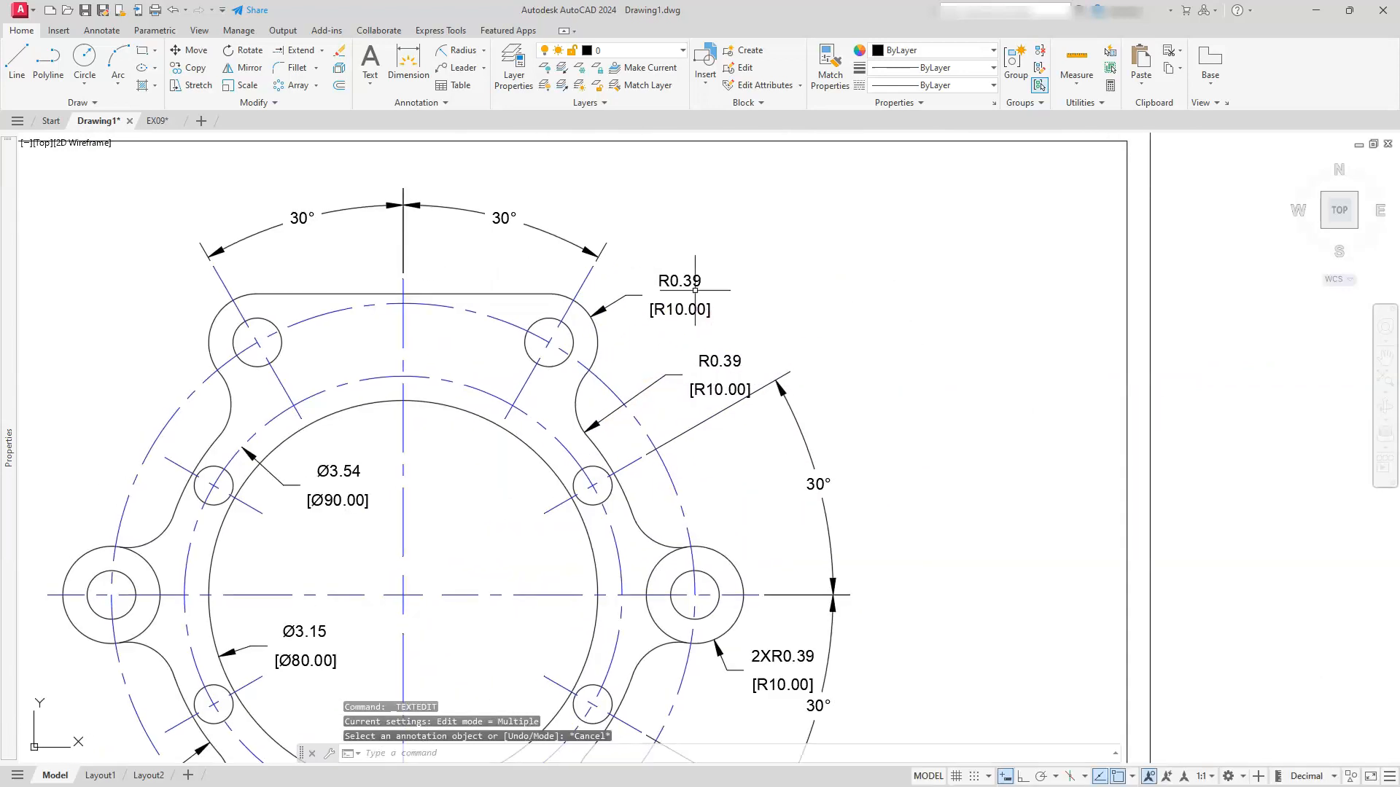
left_click(708, 364)
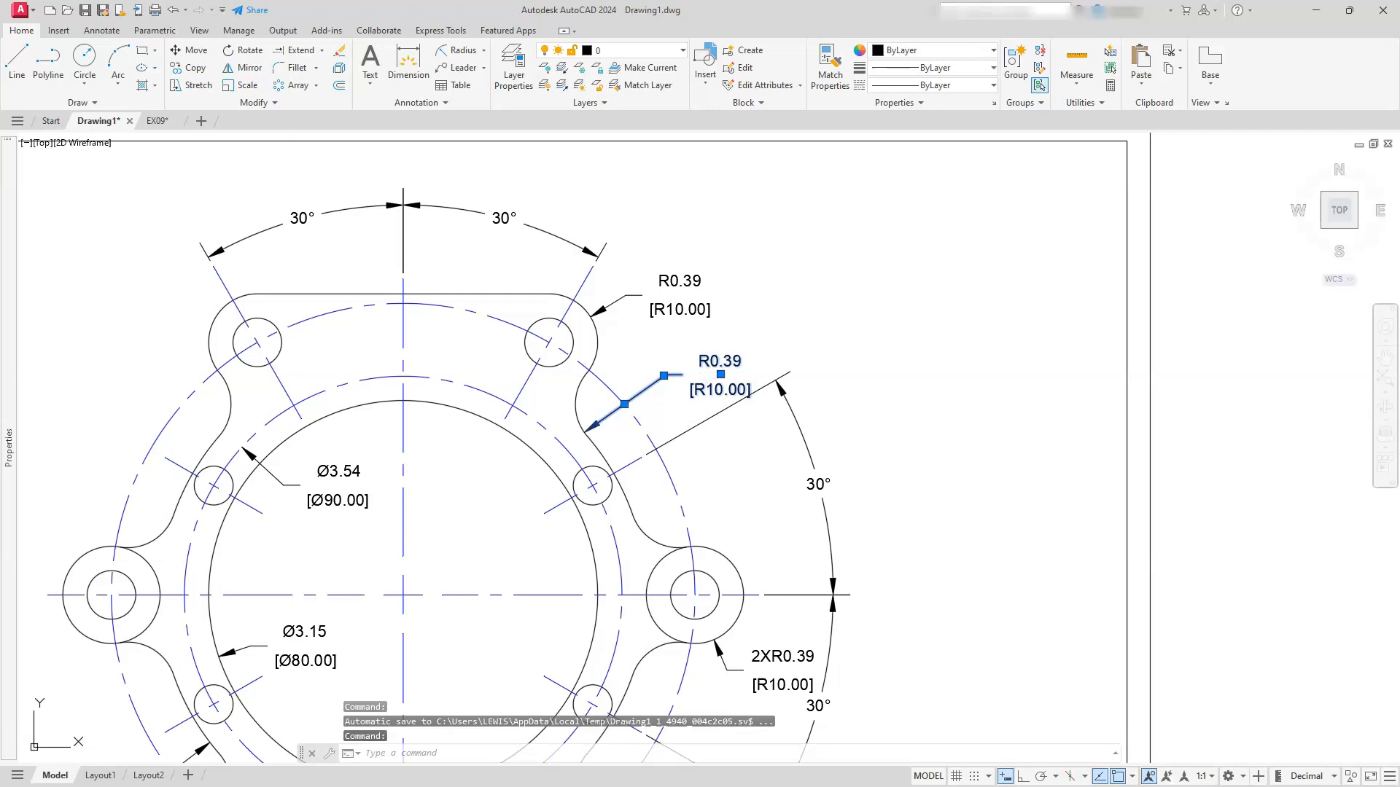
double_click(707, 367)
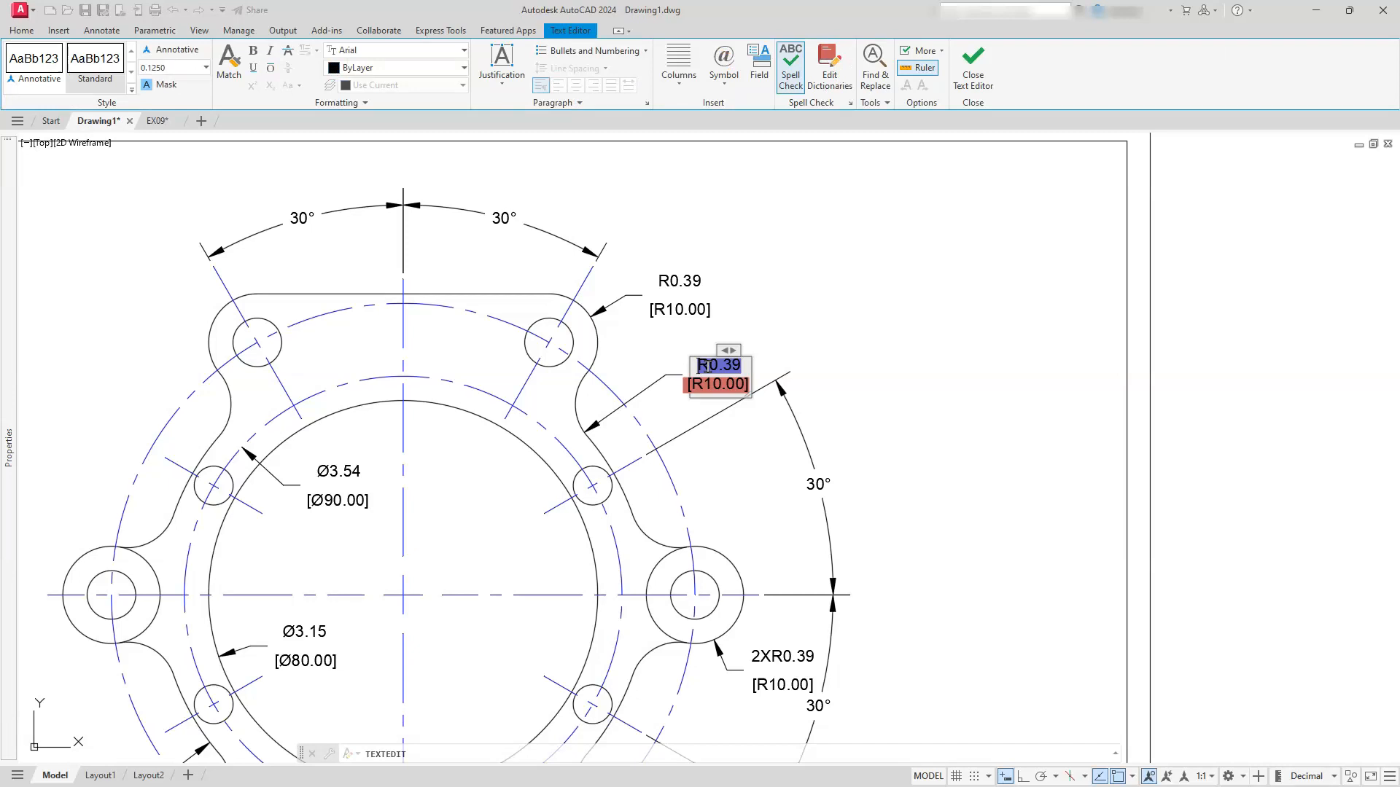
type("8X")
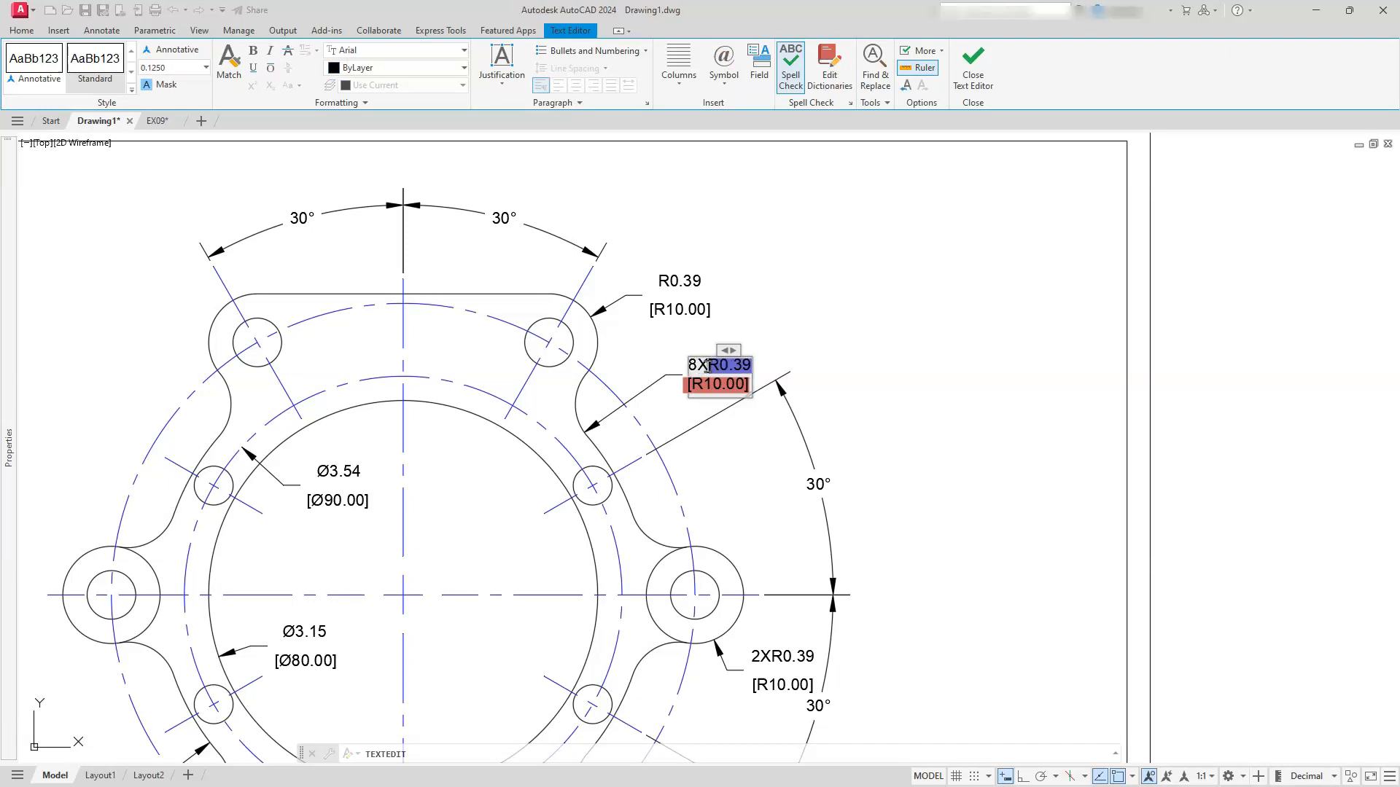
left_click(984, 64)
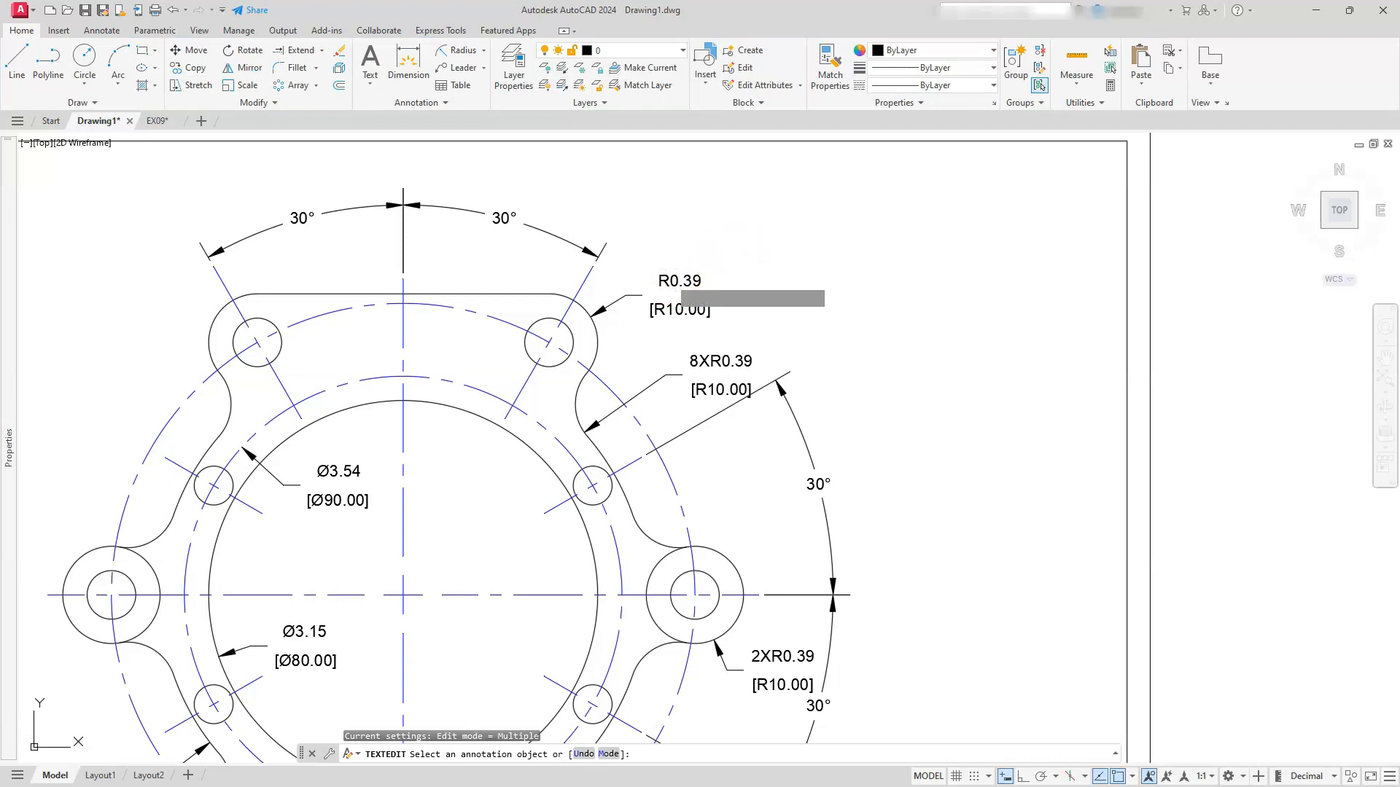
- Prefix the radius dimension text of the gasket's upper-right corner with 4X
left_click(669, 282)
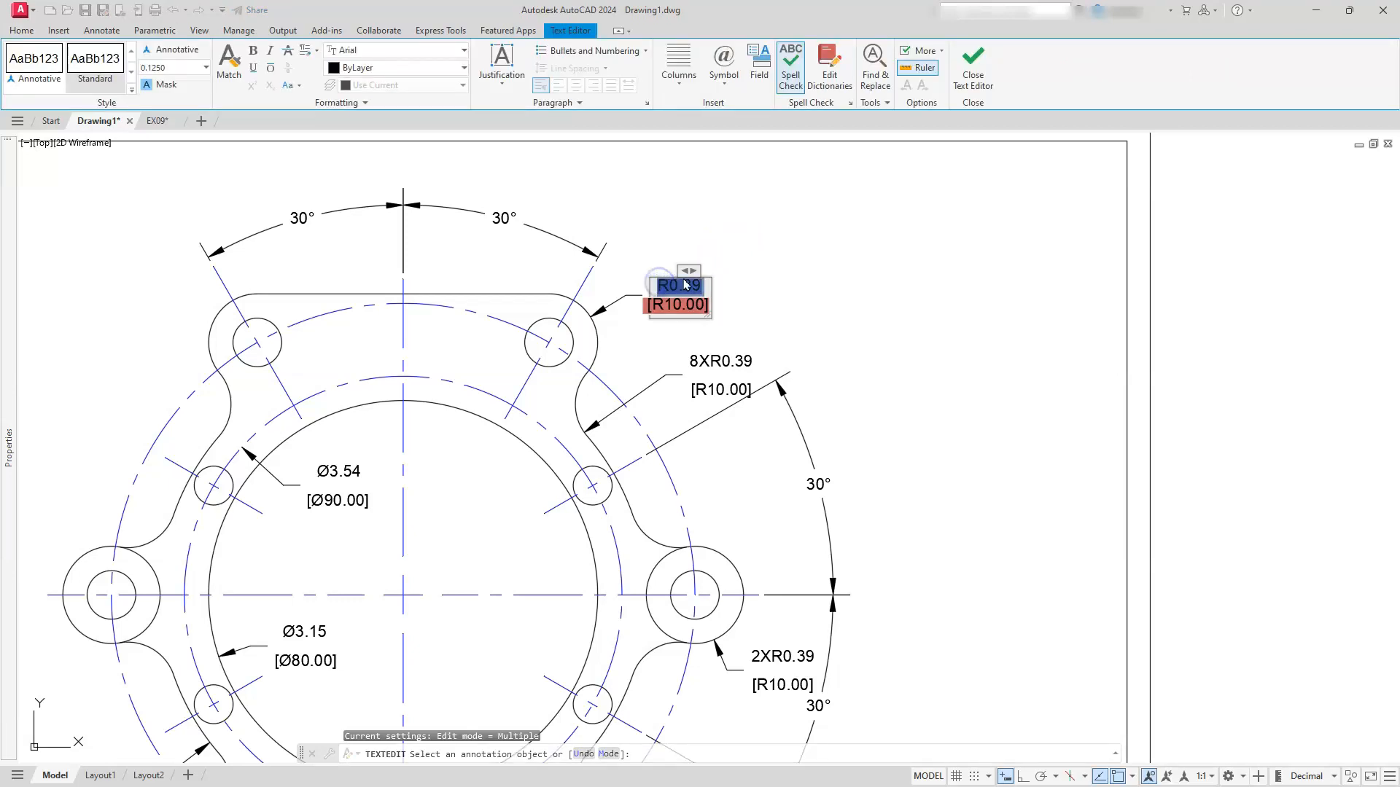
type("4X")
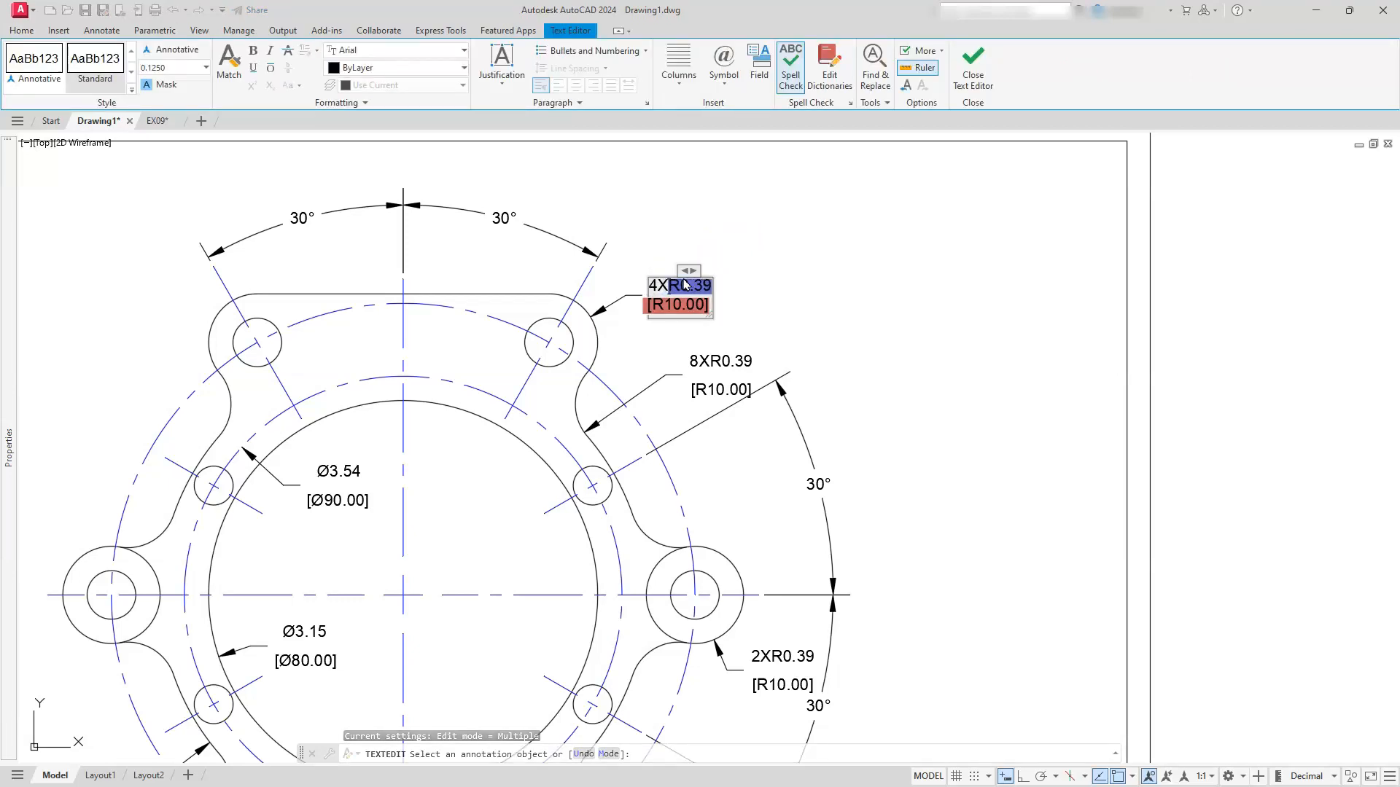
left_click(890, 232)
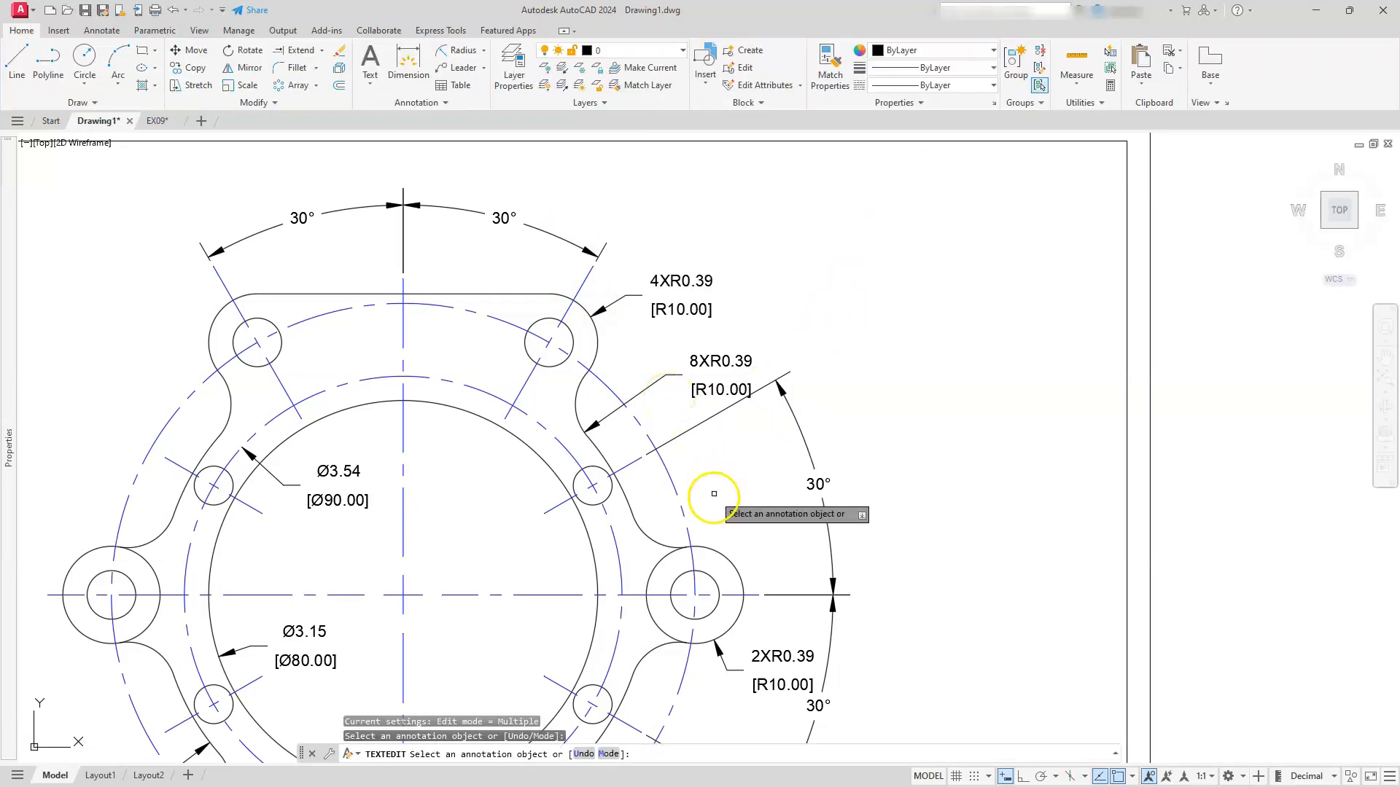
- Add a diameter dimension to the small upper-left hole on the inner bolt circle, placing its text above and left, outside the gasket
middle_click_drag(654, 616, 886, 457)
mouse_move(641, 350)
middle_mouse_down()
mouse_move(800, 444)
mouse_move(972, 444)
mouse_move(995, 487)
mouse_move(1057, 478)
mouse_move(1072, 510)
mouse_move(1052, 491)
middle_mouse_up()
left_click(987, 386)
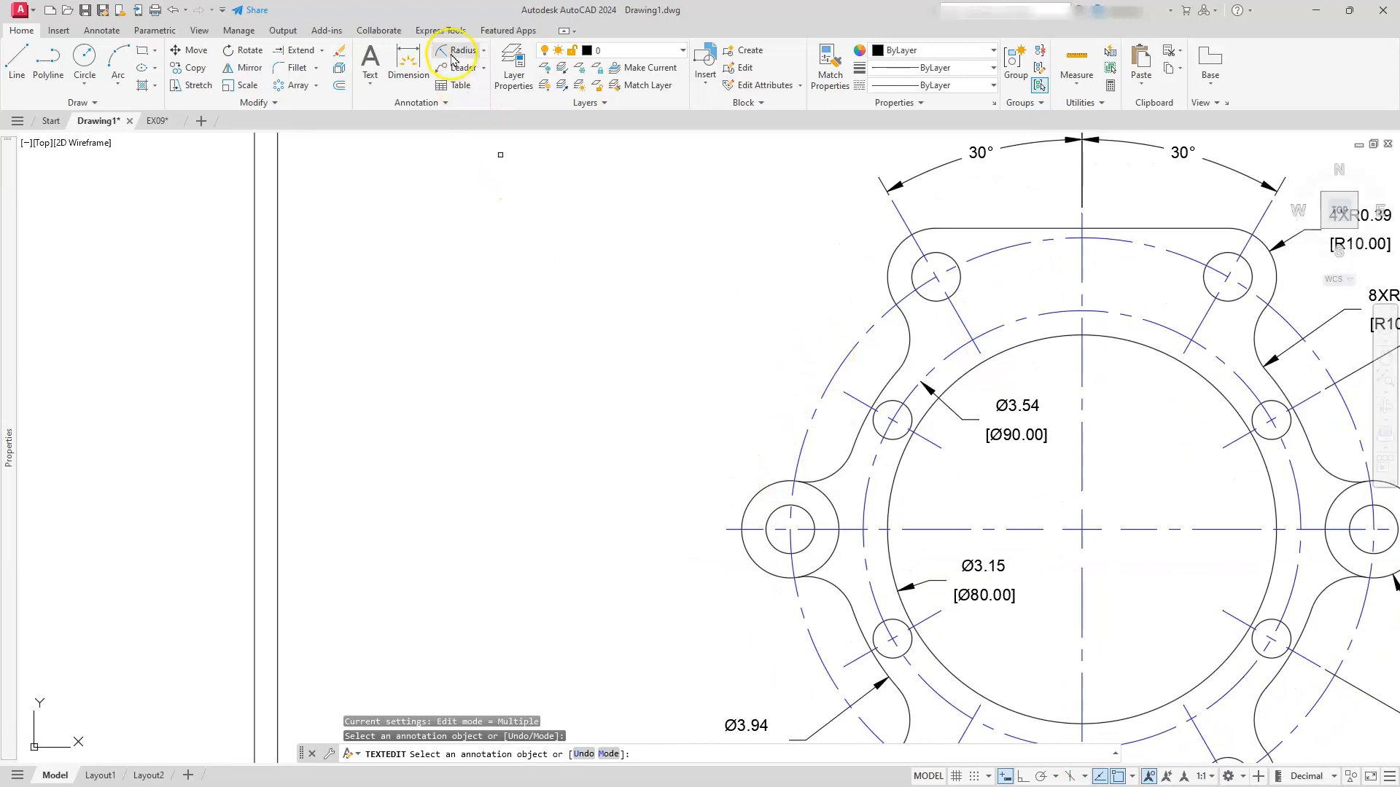
left_click(483, 51)
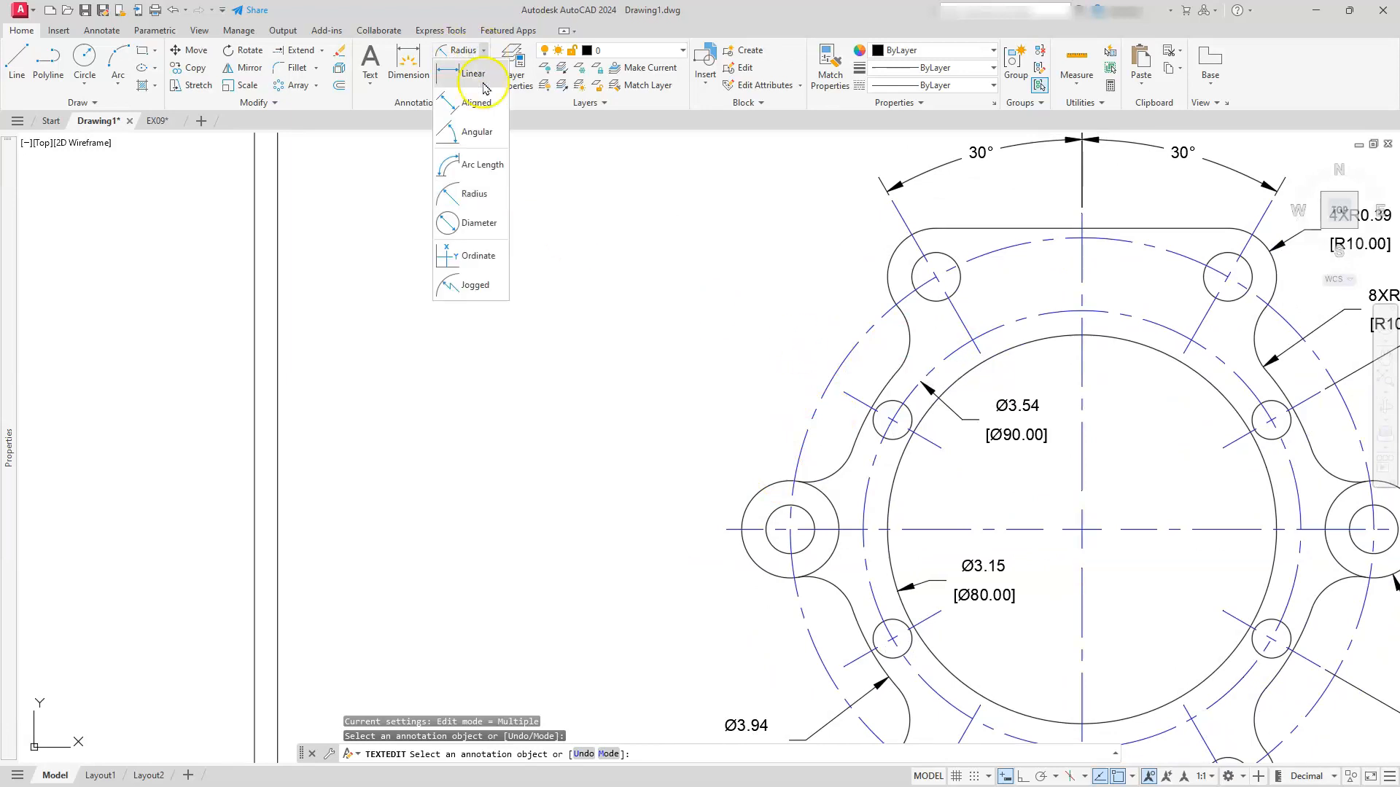
left_click(484, 223)
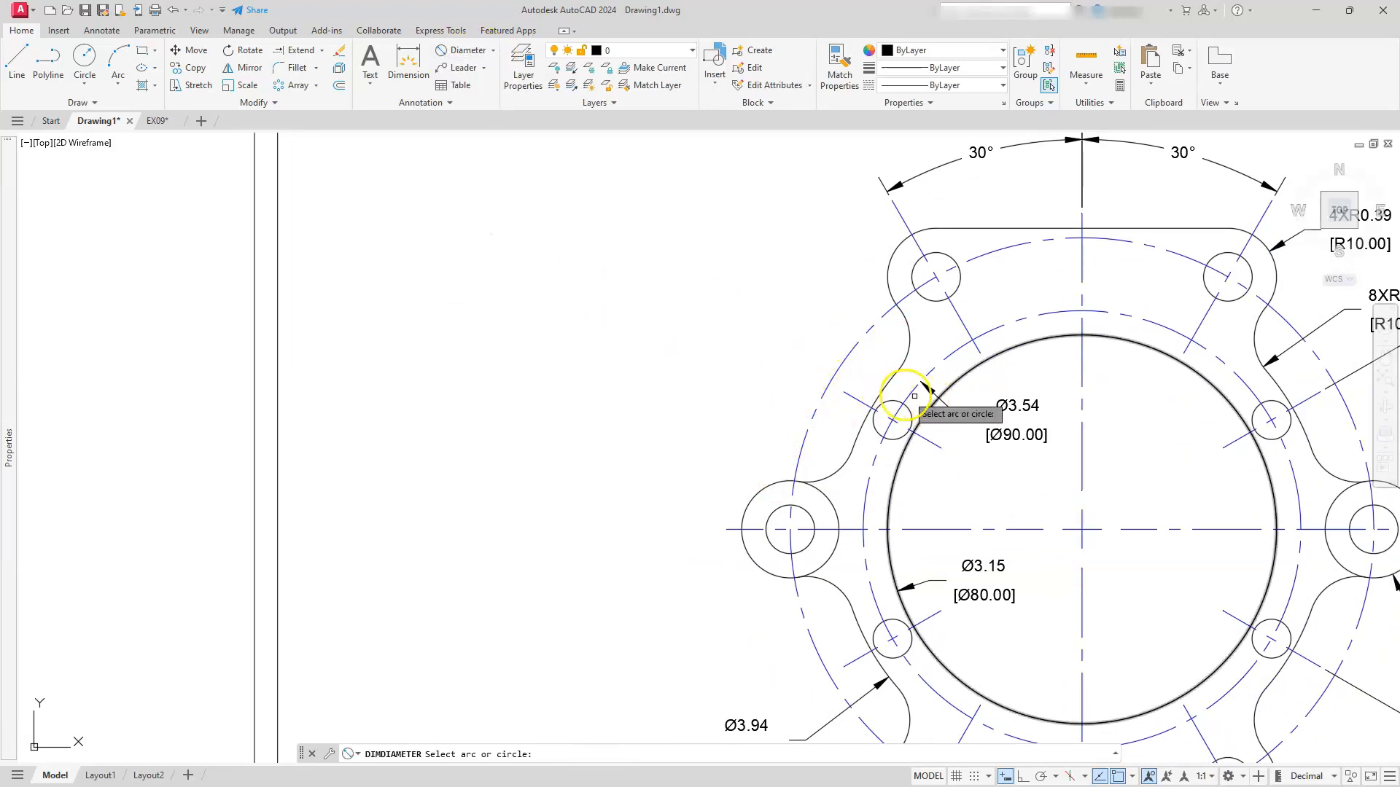
left_click(890, 400)
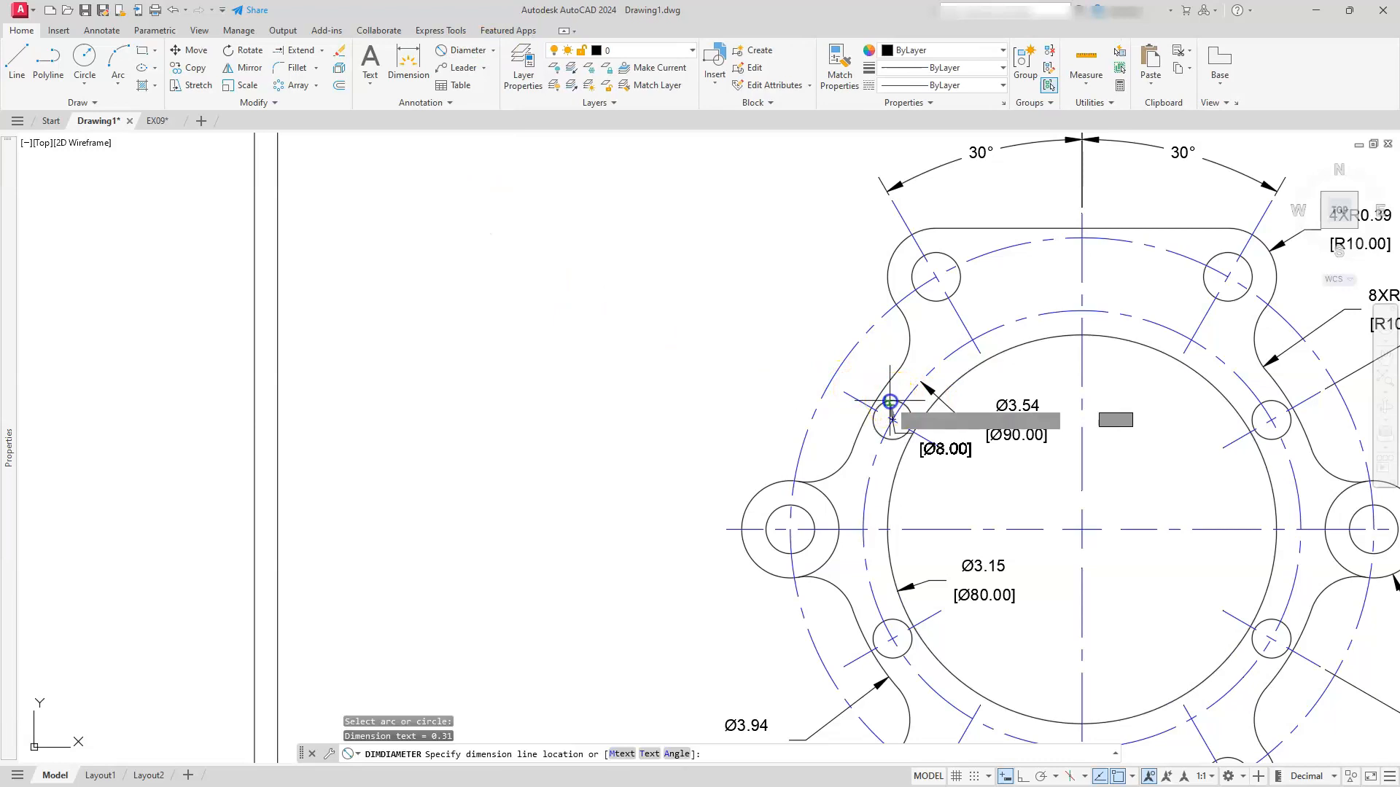
left_click(795, 281)
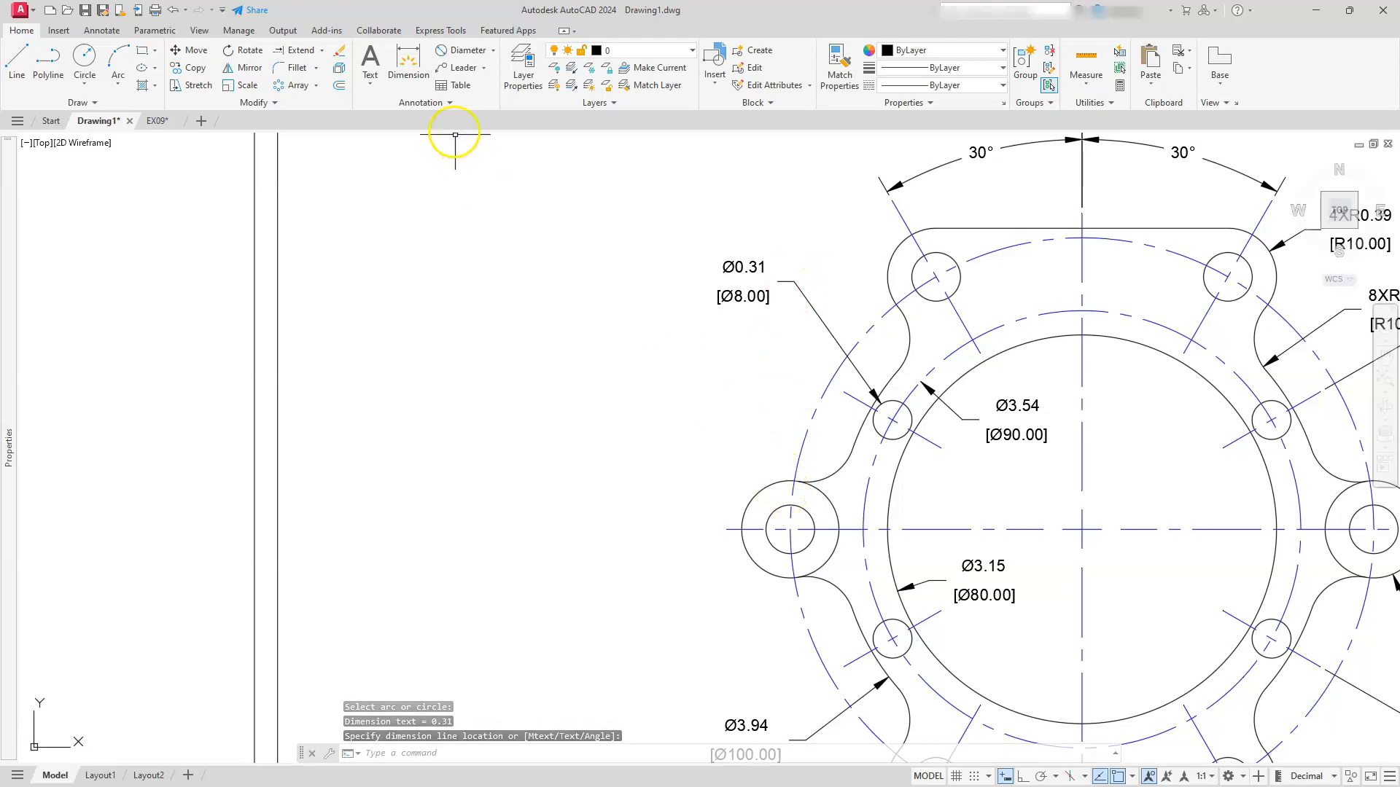
- Add a diameter dimension to the hole in the gasket's left lug, placing its text above and to the left
left_click(442, 55)
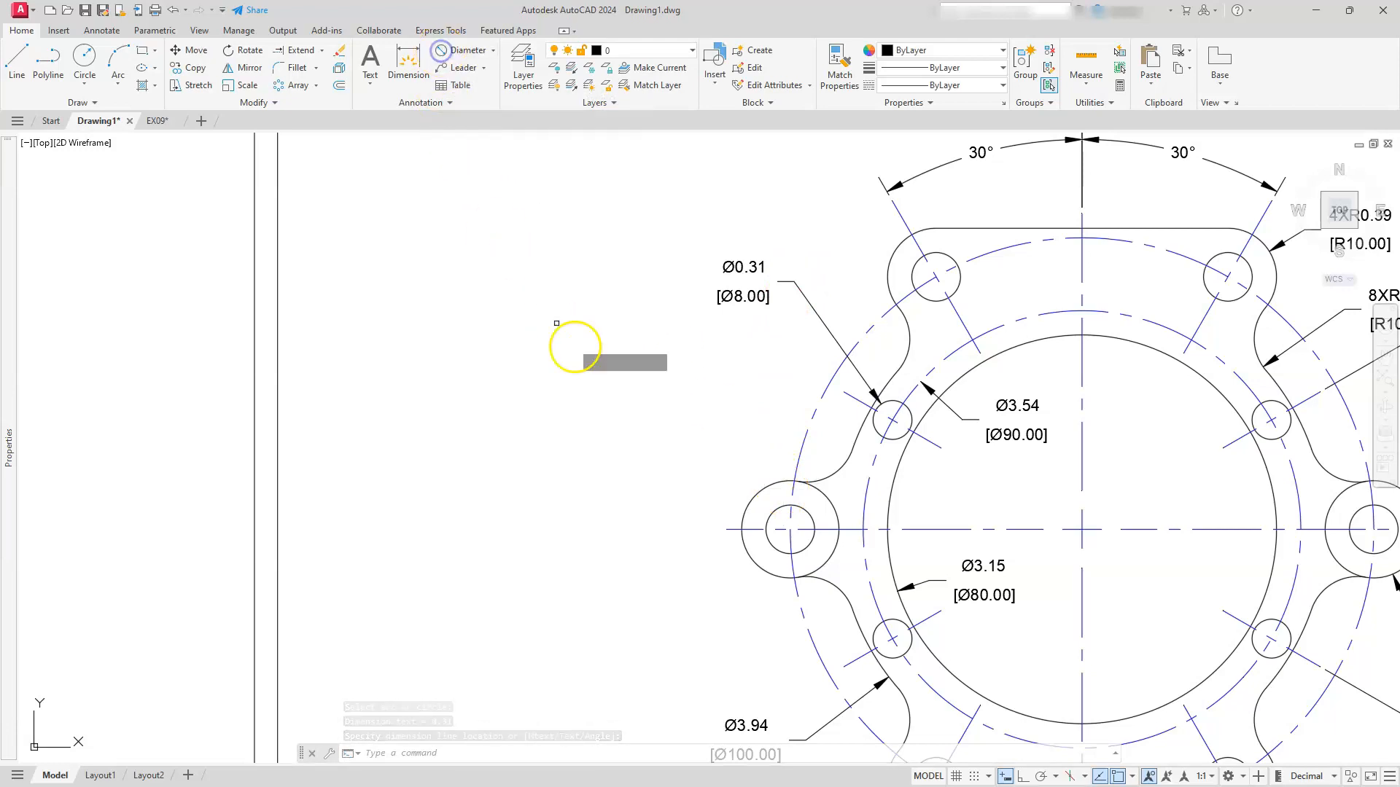
left_click(767, 514)
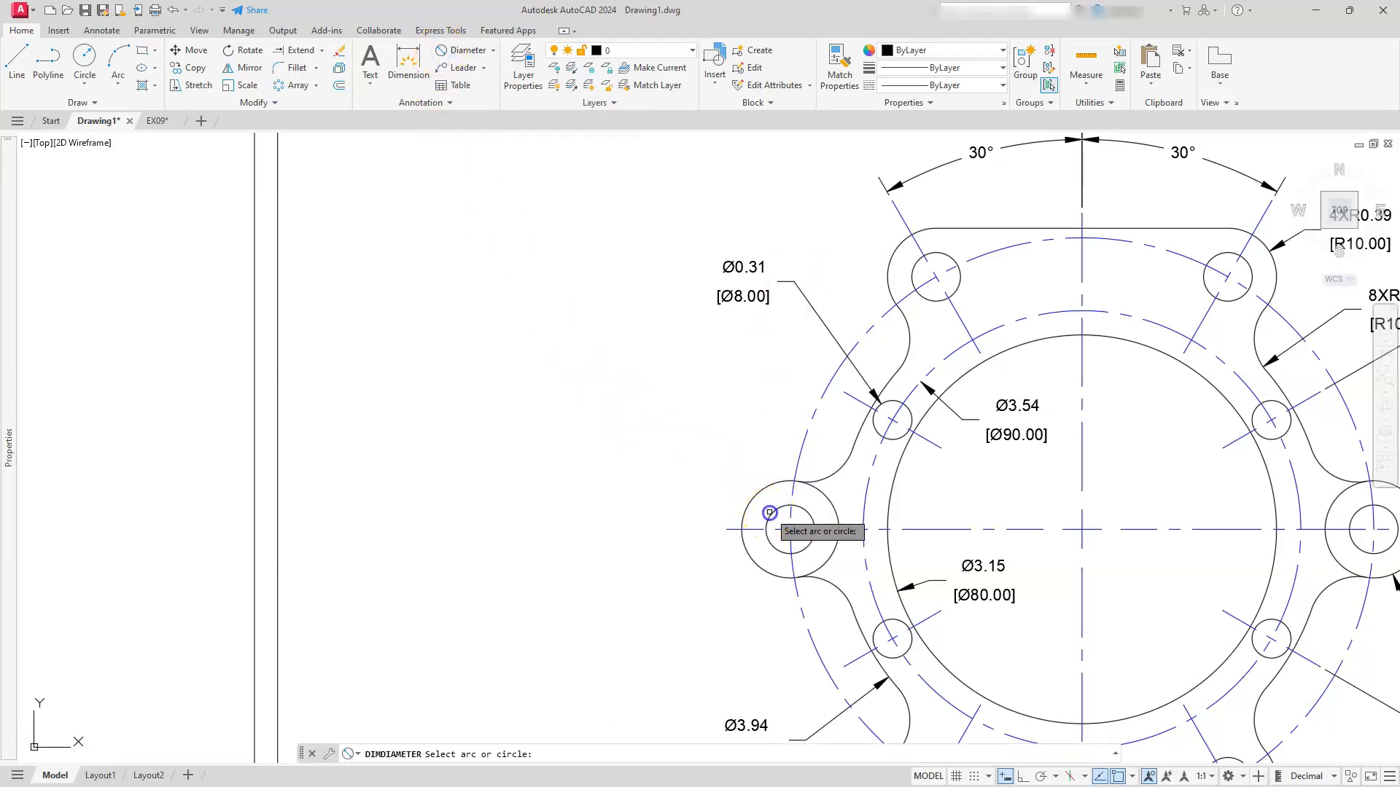
left_click(718, 415)
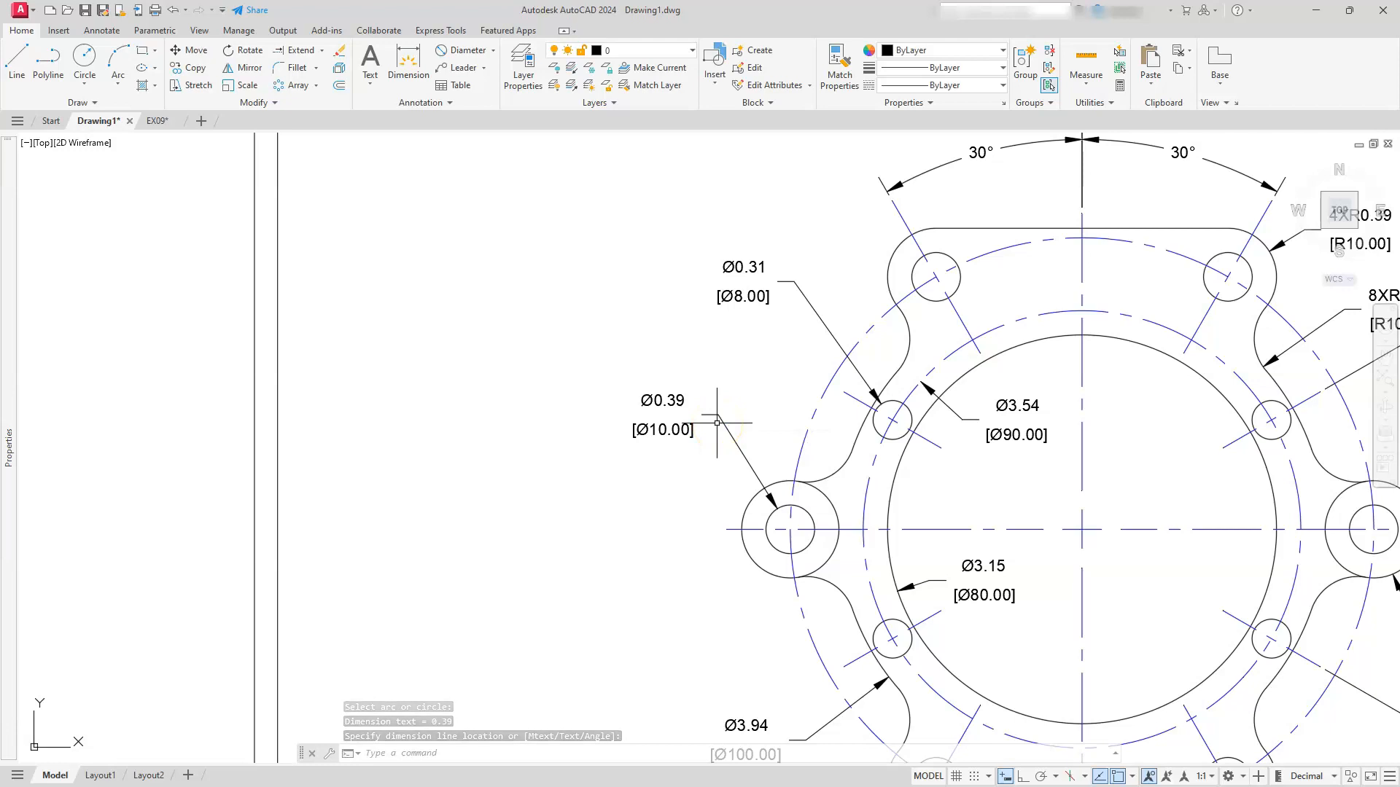
- Prefix the diameter dimension text of the left lug's hole with 6X
left_click(756, 264)
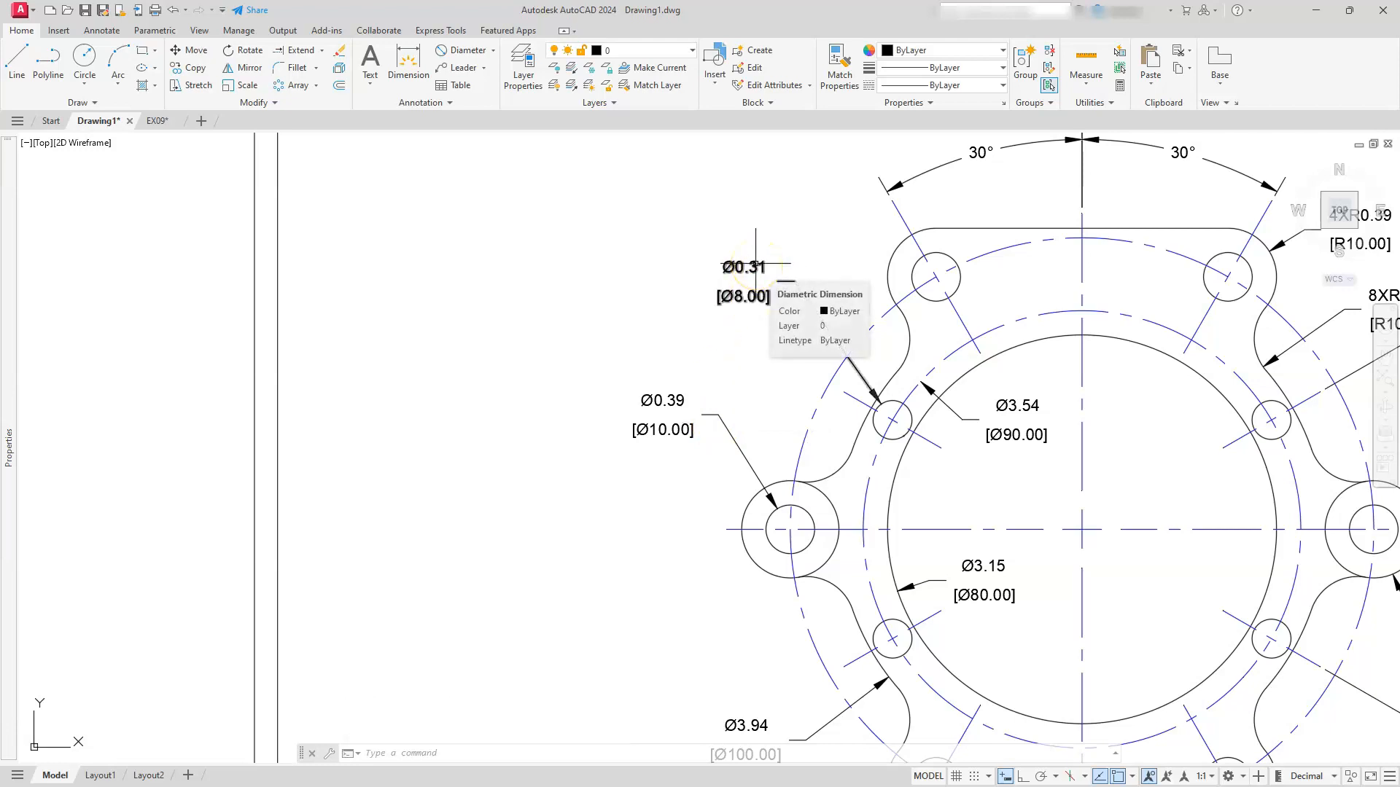
left_click(970, 440)
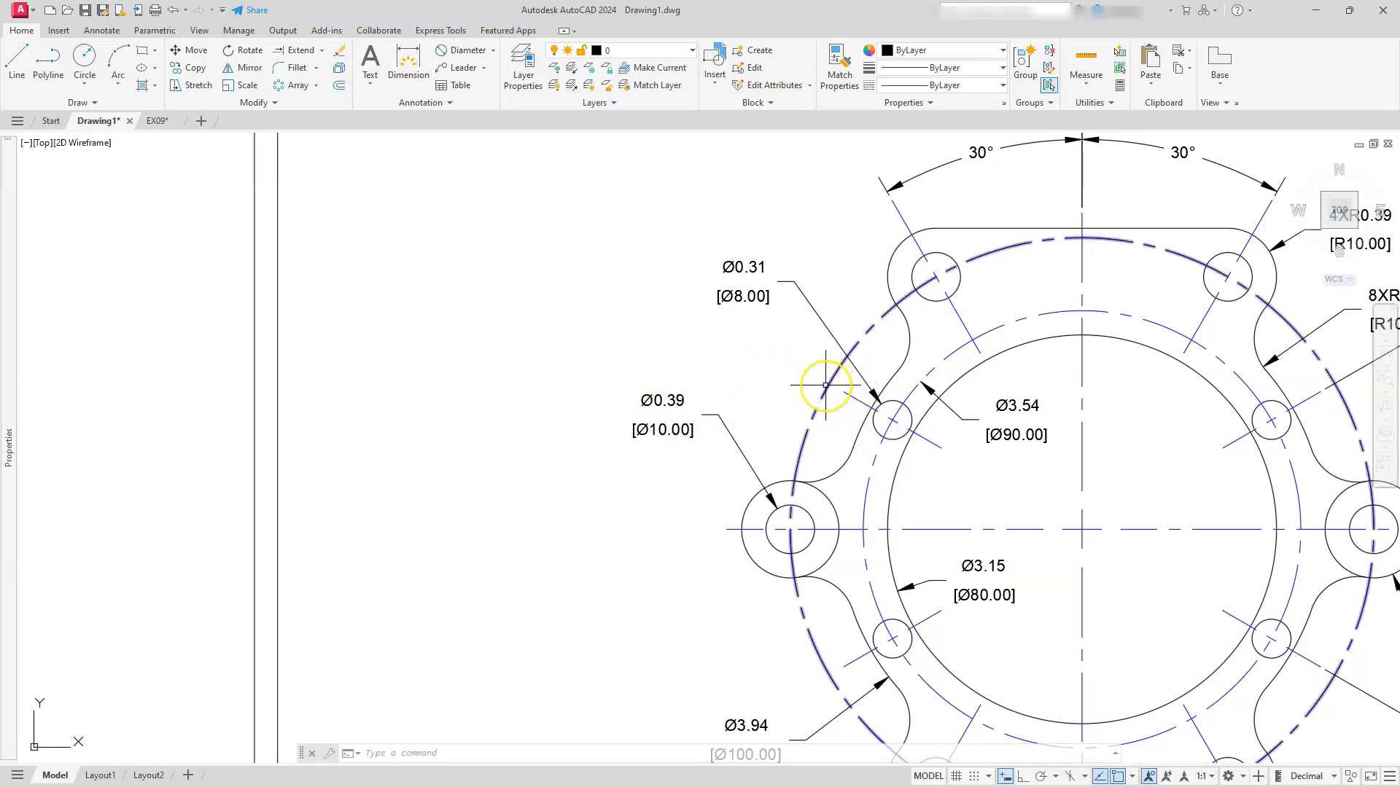
left_click(653, 400)
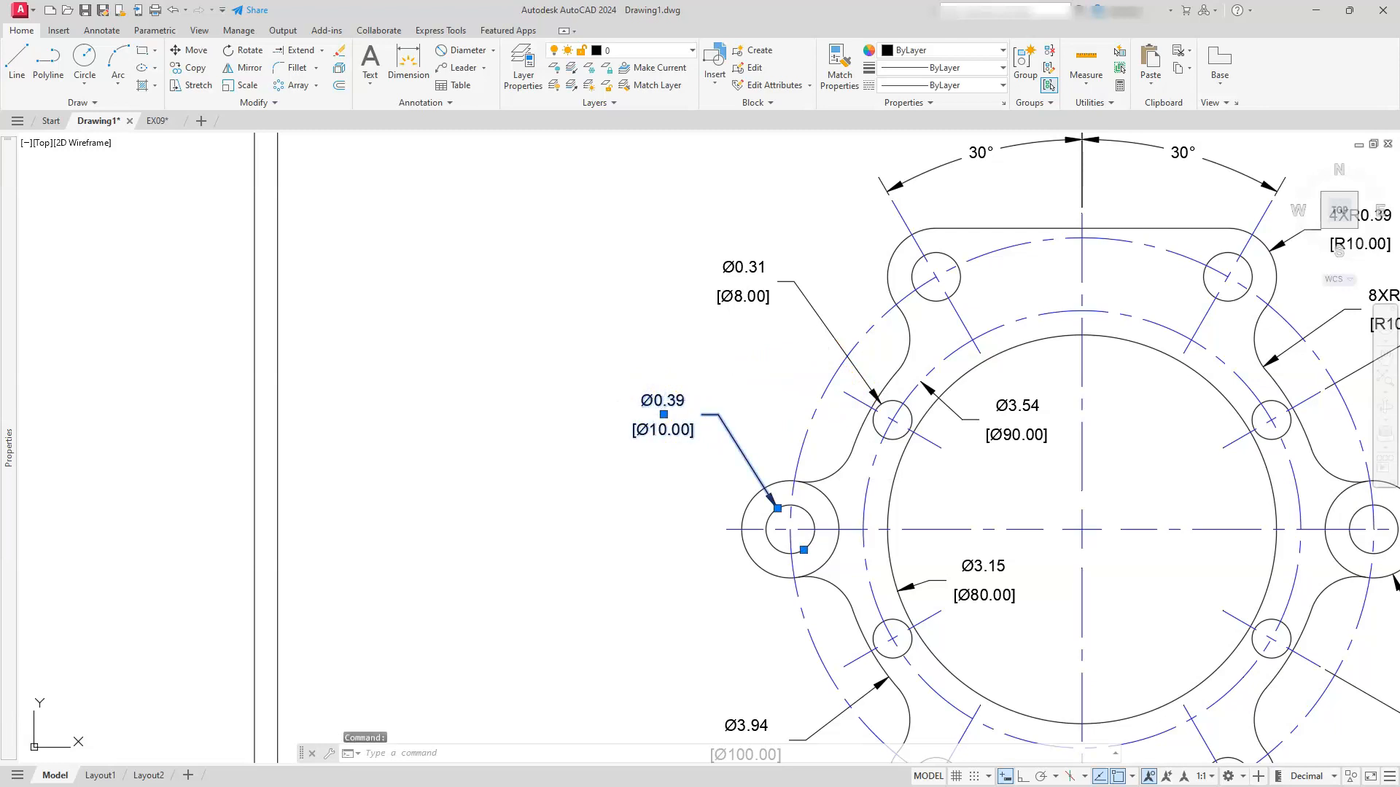
double_click(653, 401)
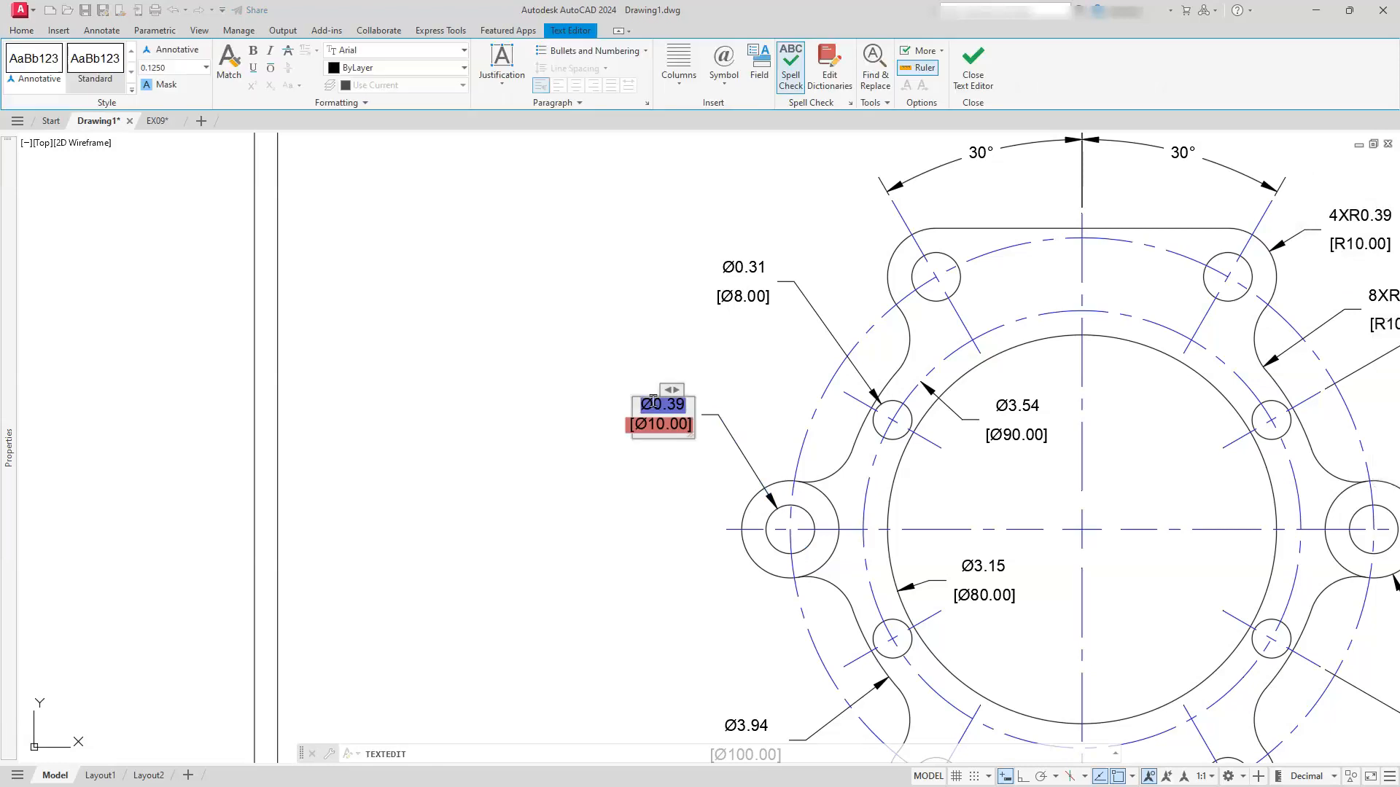
type("6X")
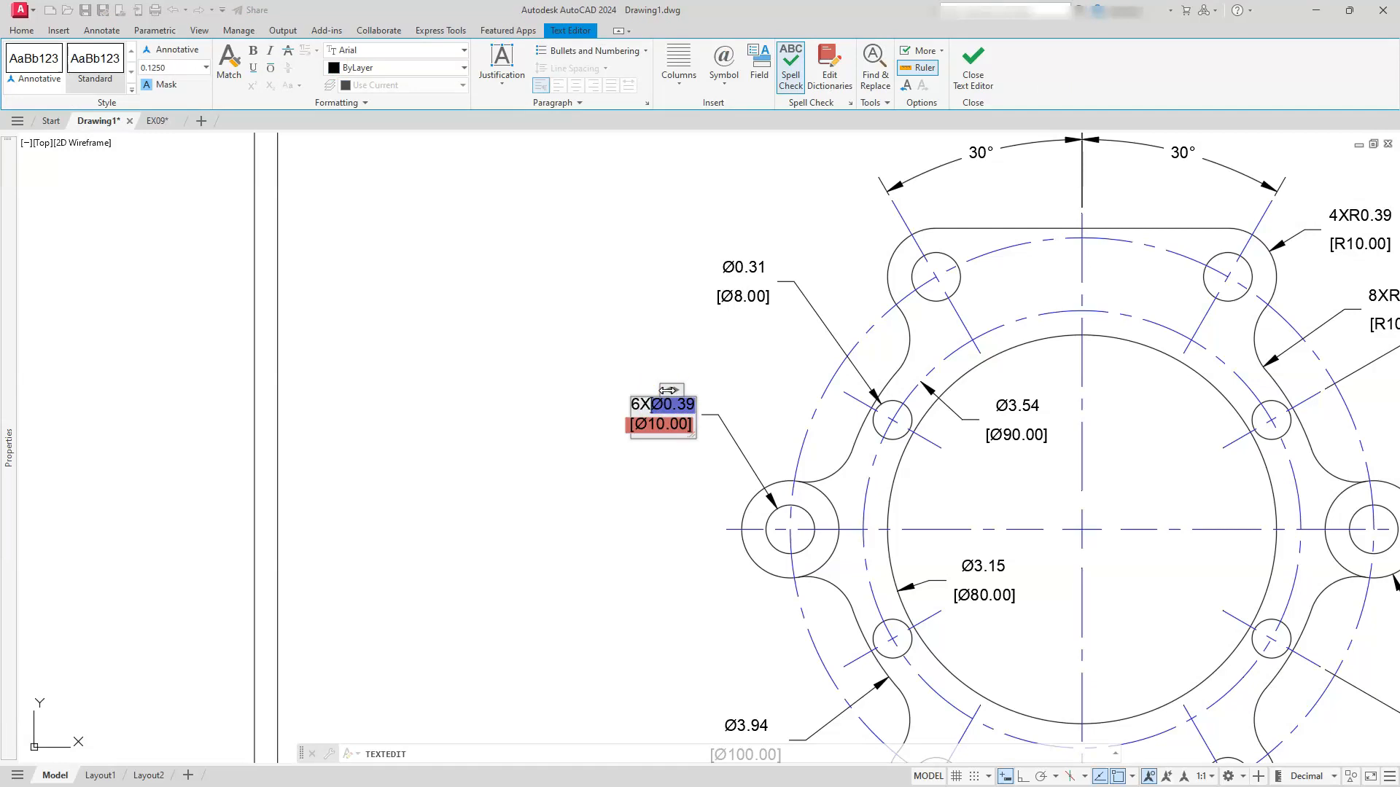
left_click(963, 71)
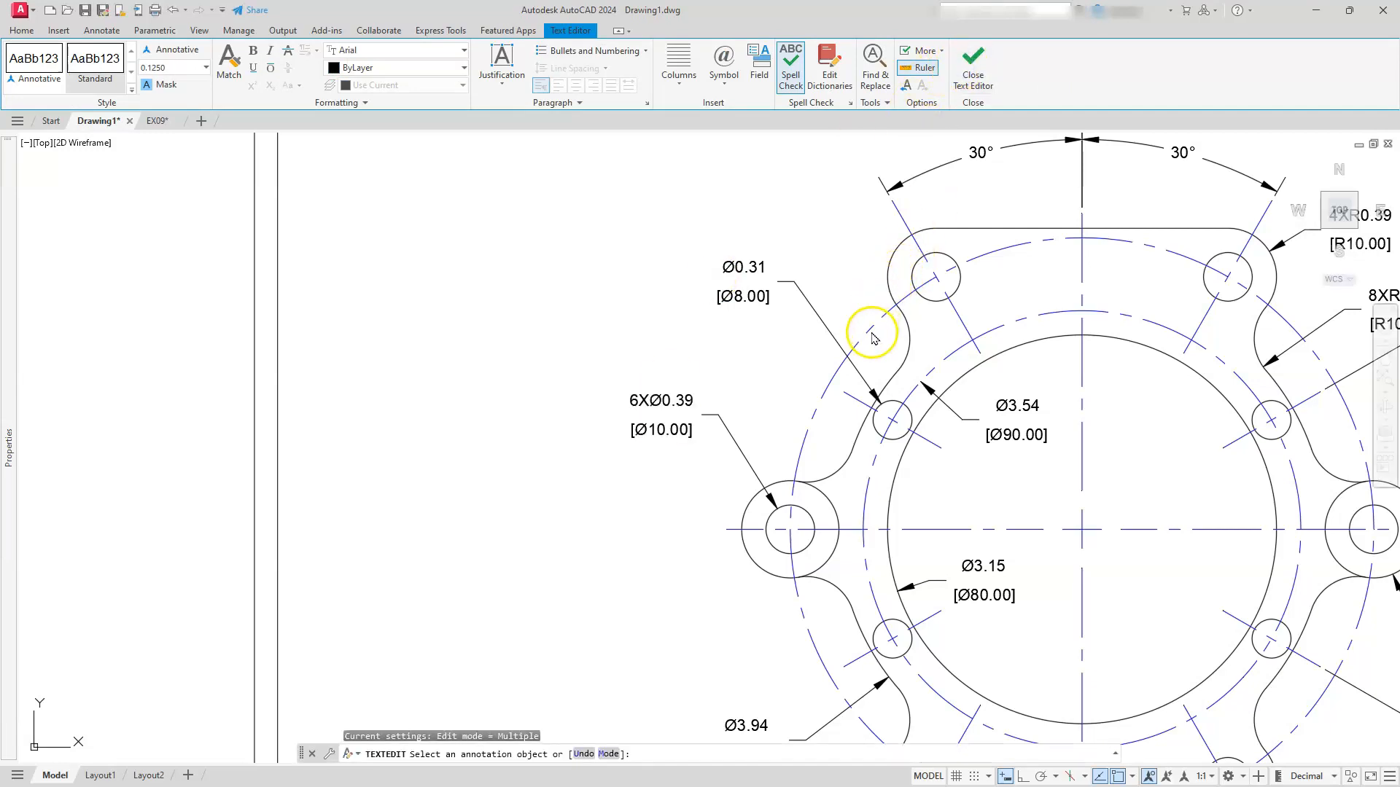
- Prefix the diameter dimension text of the small upper-left hole with 4X and finish text editing
left_click(738, 260)
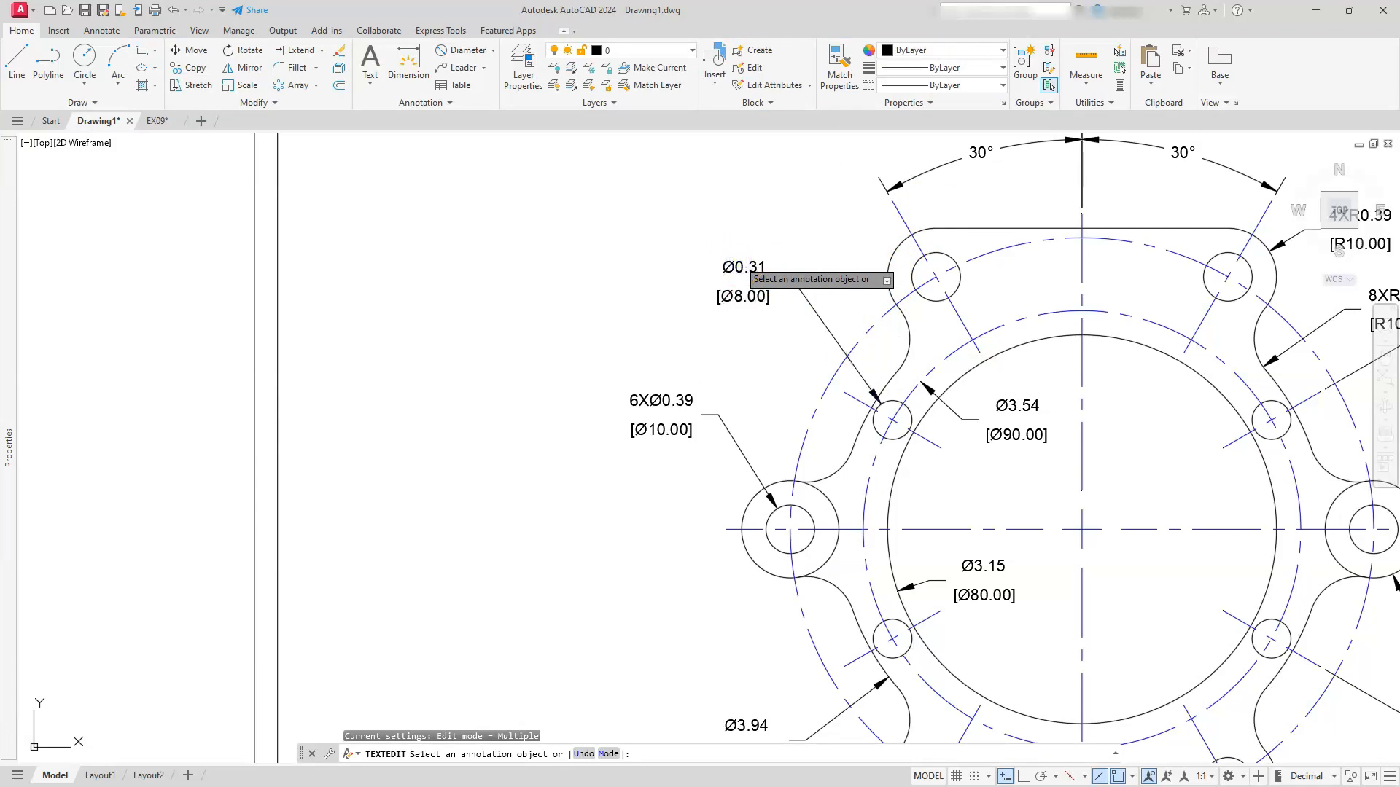
left_click(738, 271)
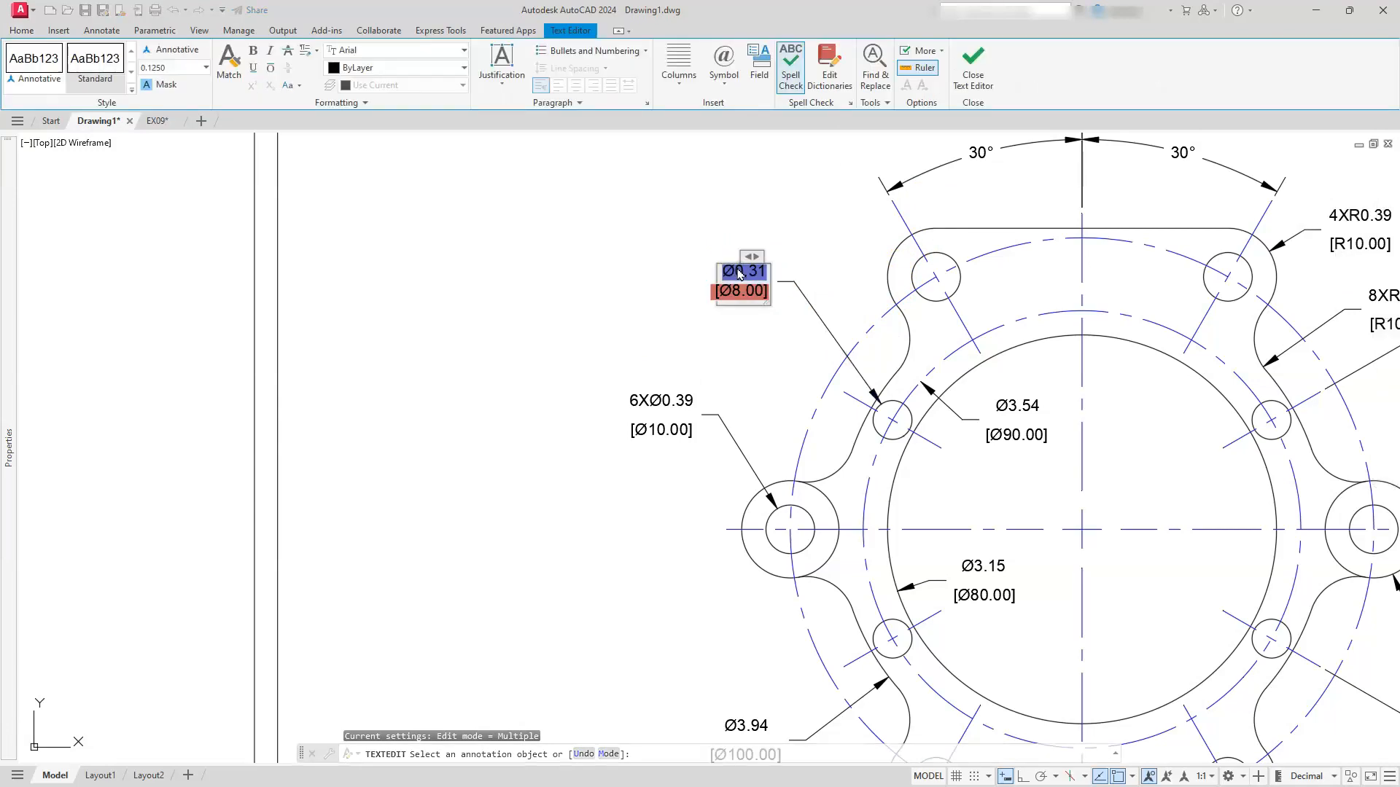
type("4X")
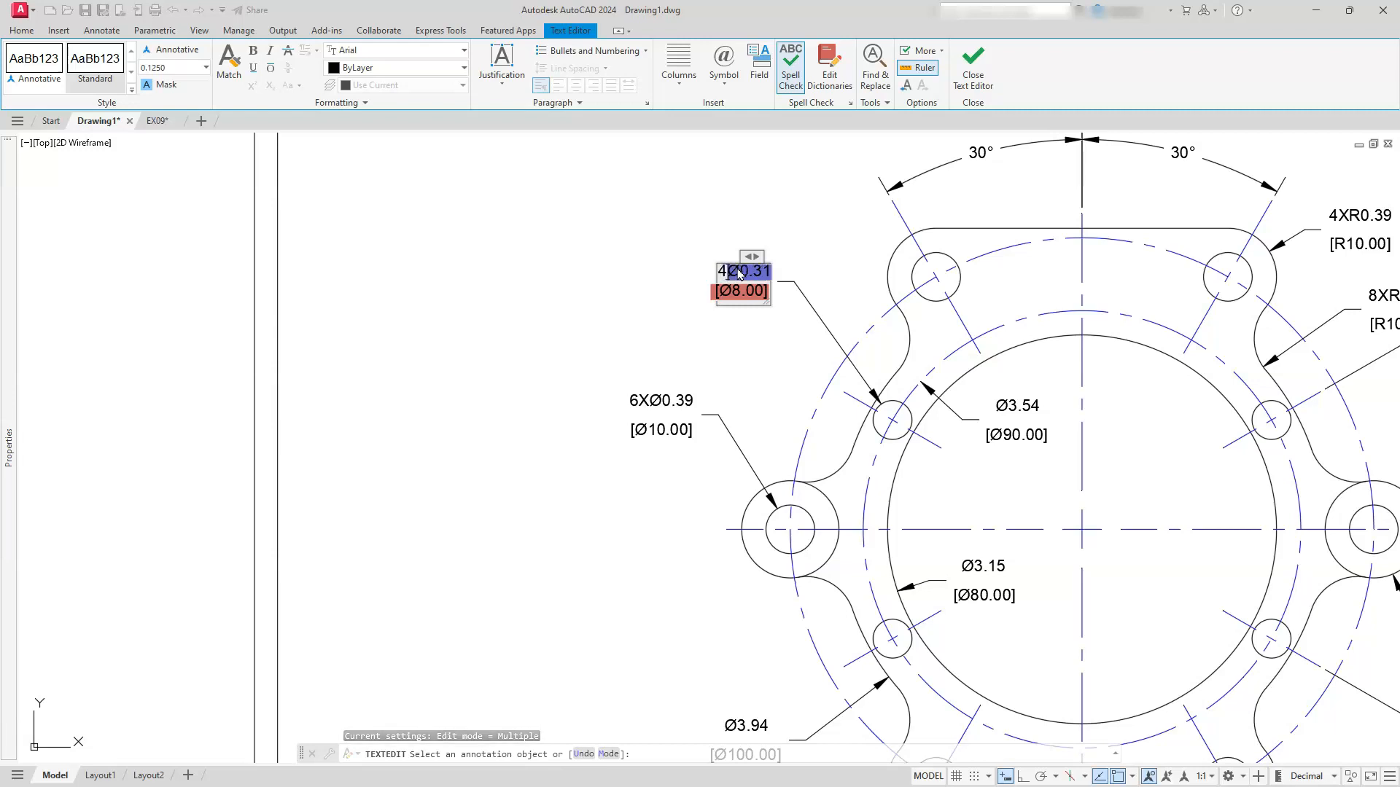
left_click(973, 59)
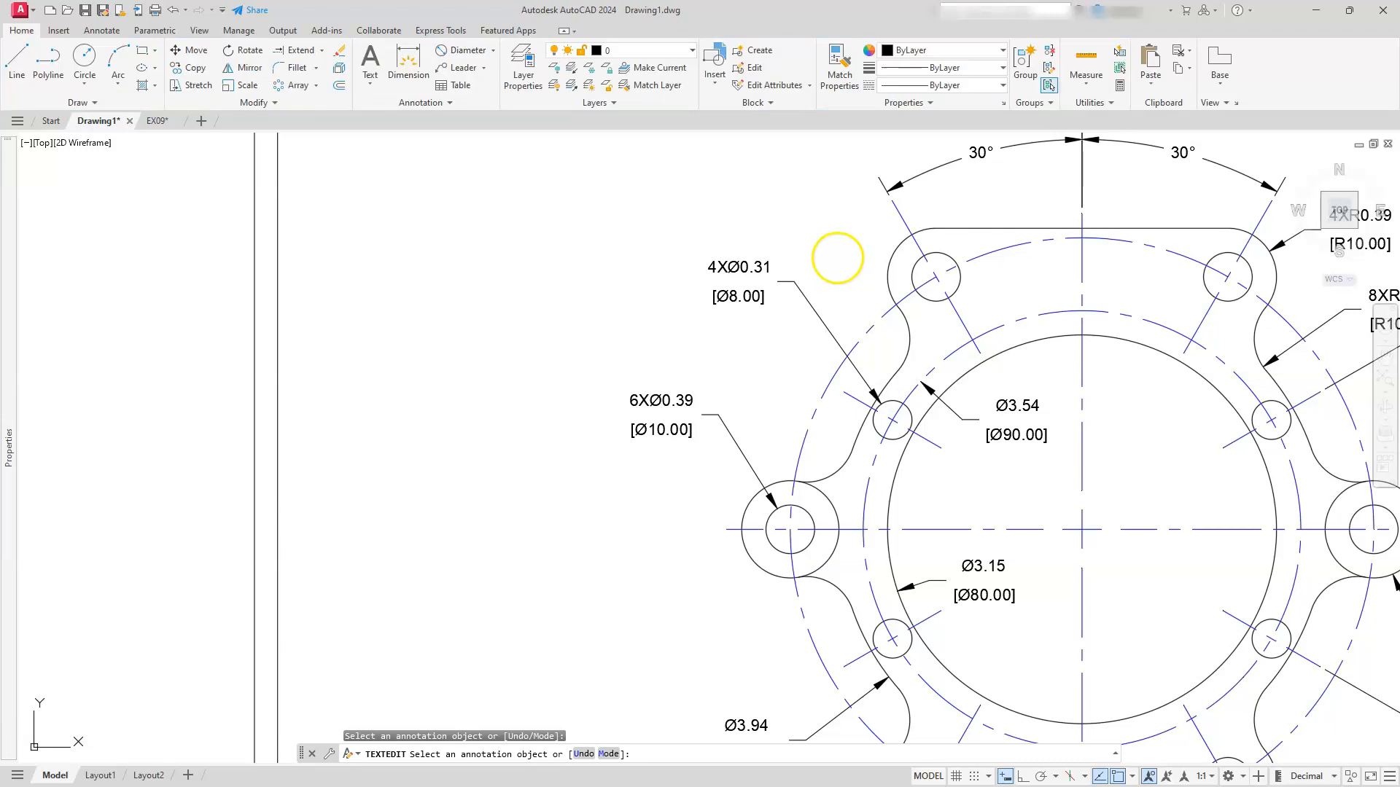
key("Escape")
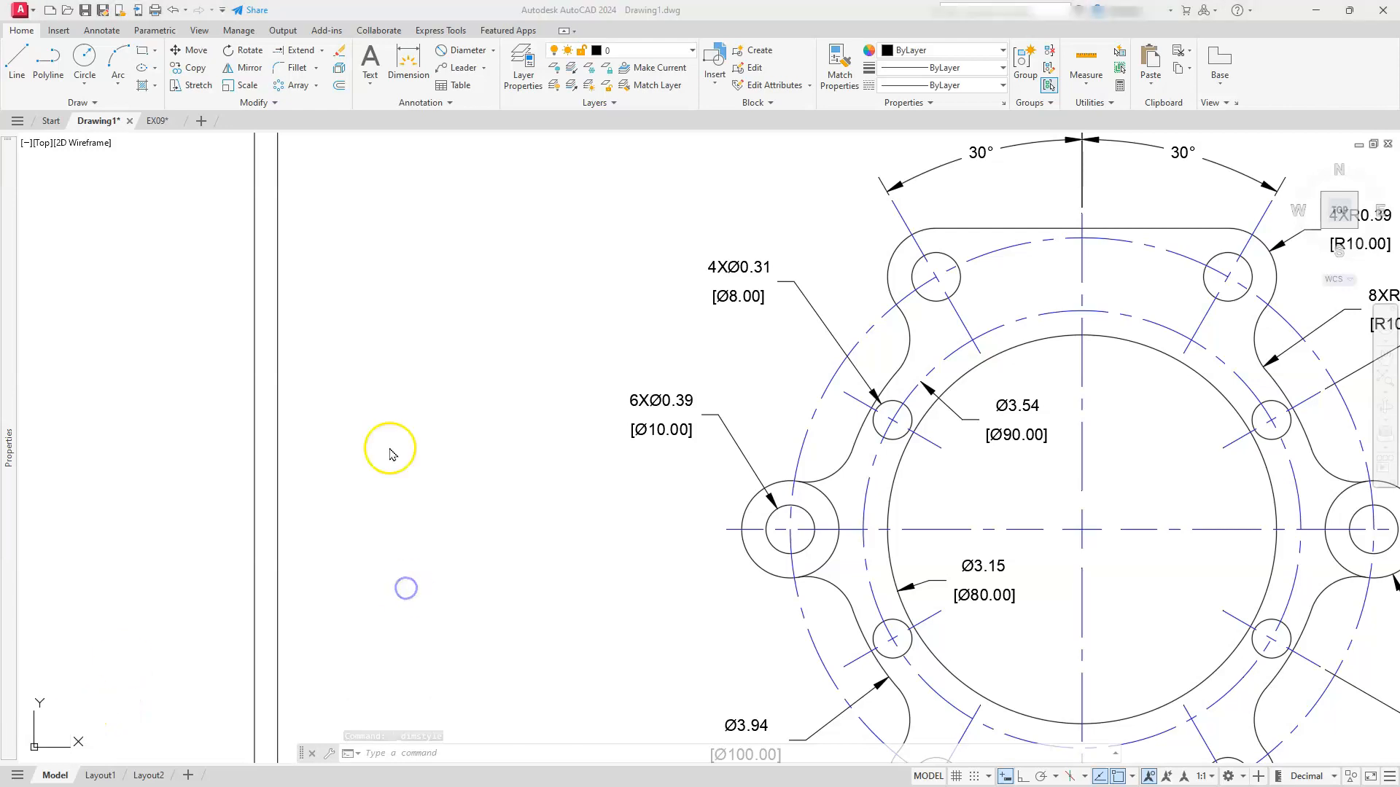
- Modify the Standard dimension style to suppress trailing zeros in the alternate units
left_click(449, 104)
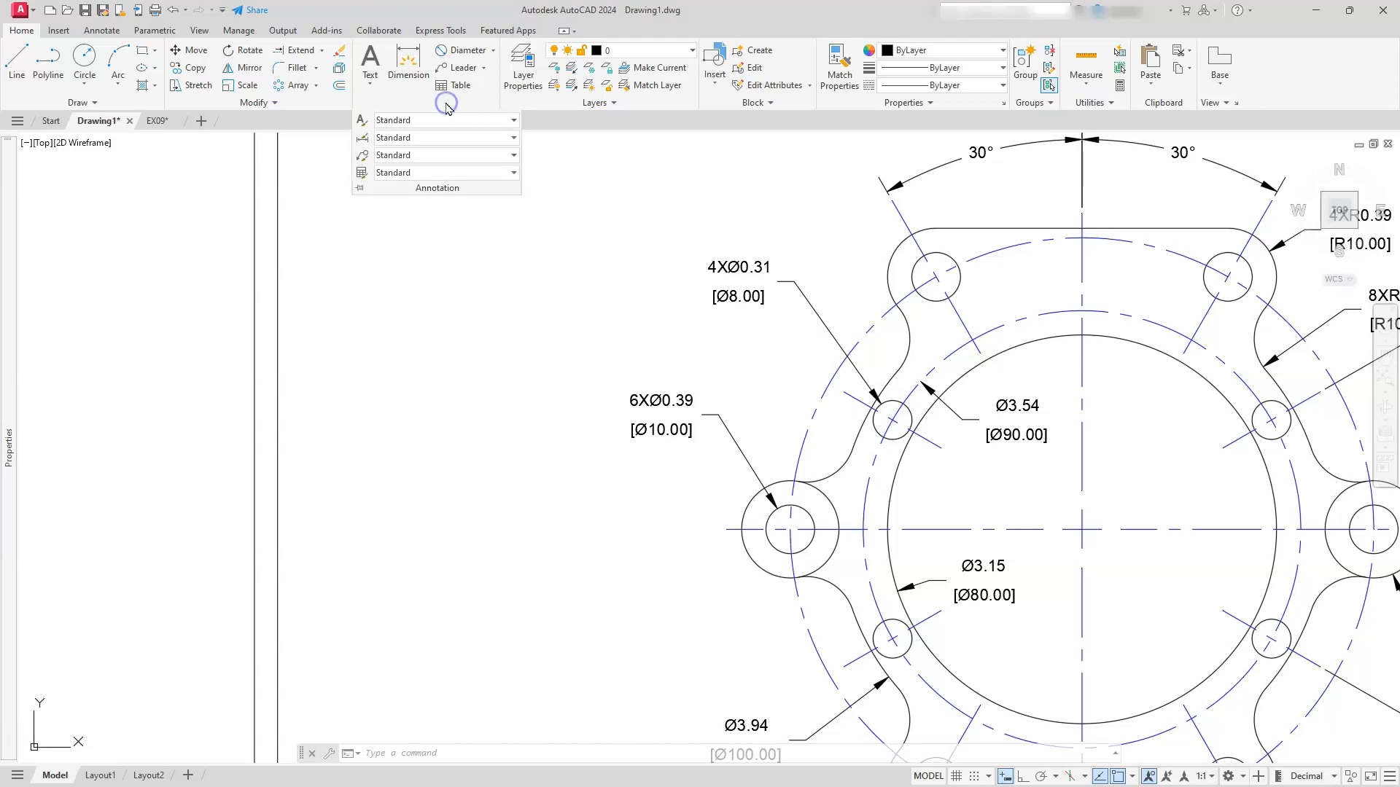
left_click(363, 138)
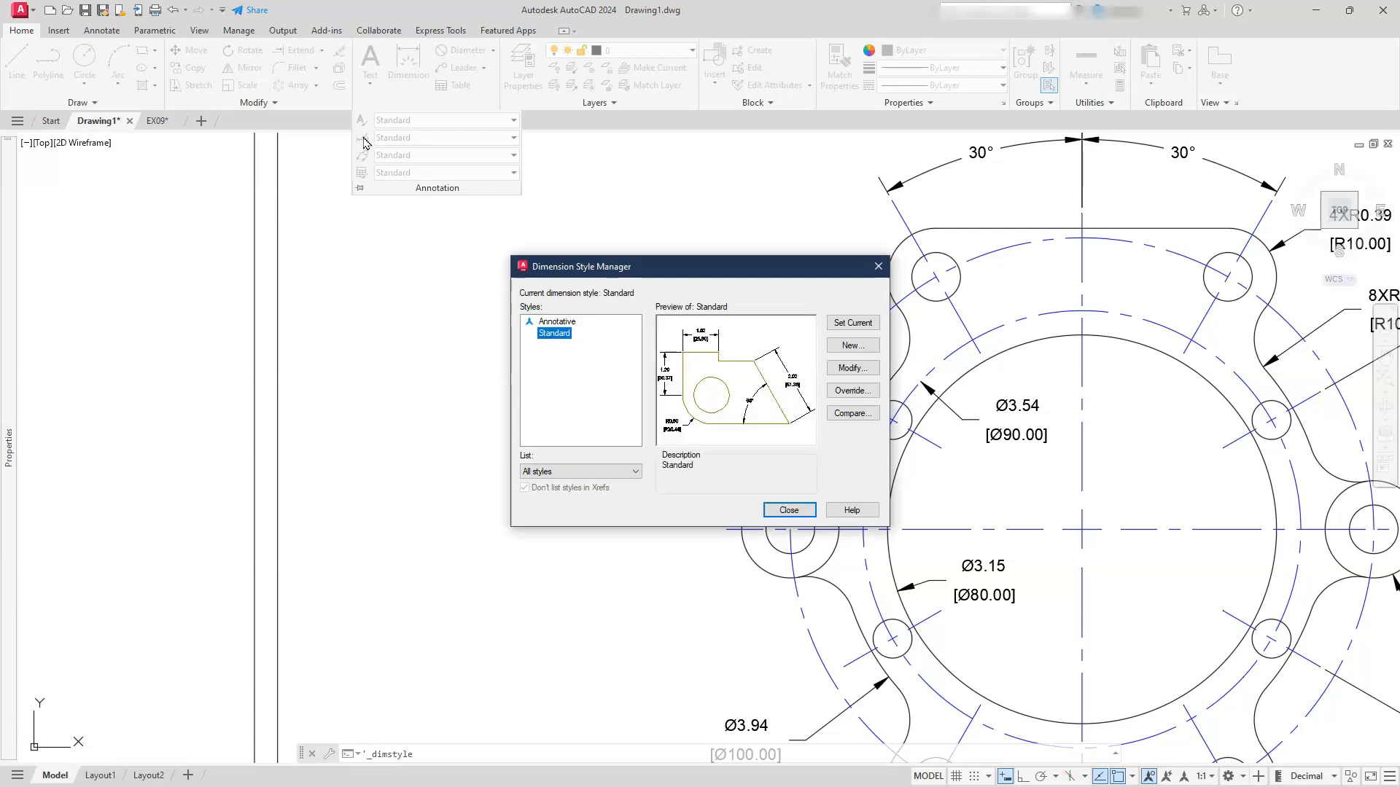
left_click(846, 368)
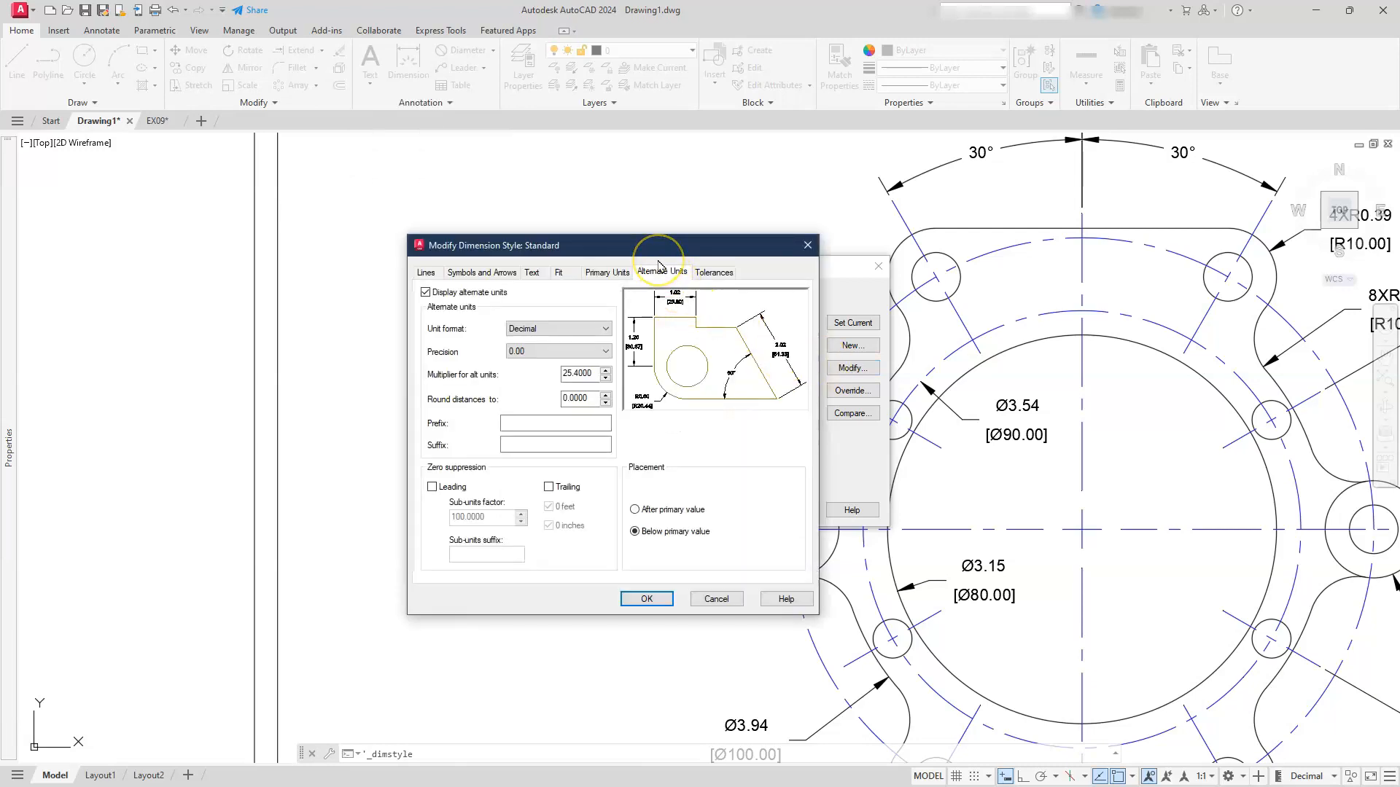
left_click(549, 488)
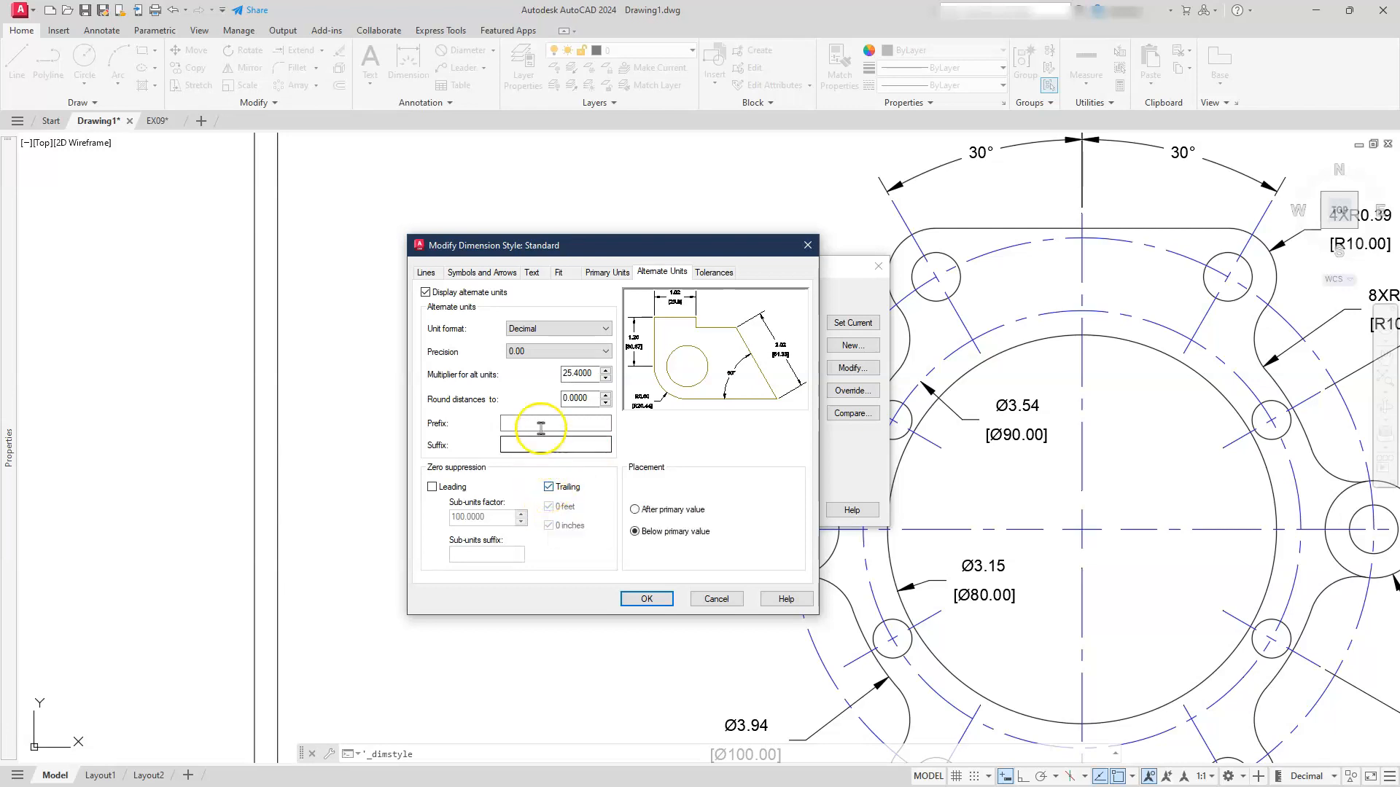
- Set the Standard dimension style's text offset from the dimension line to 0.05 and apply the style changes
left_click(535, 273)
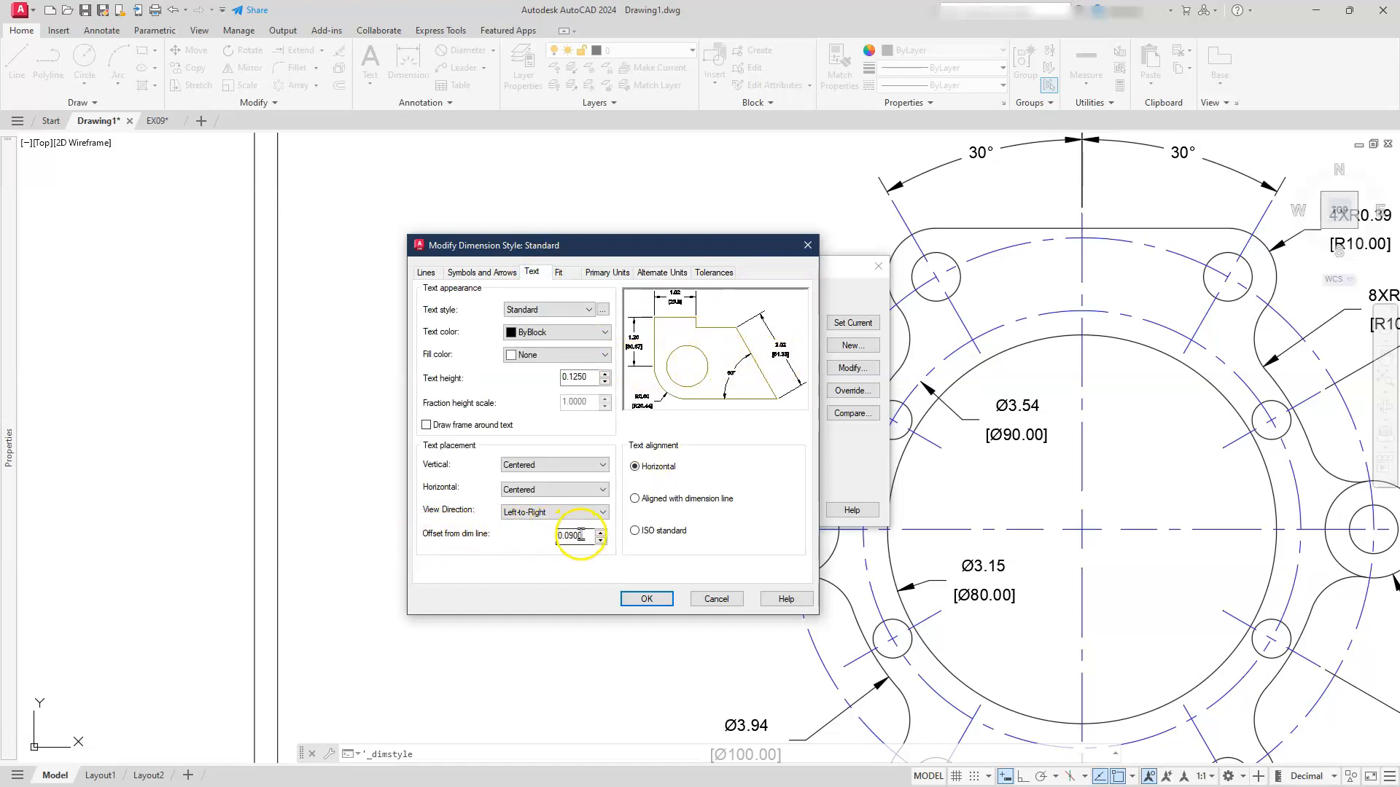
left_click_drag(584, 536, 550, 538)
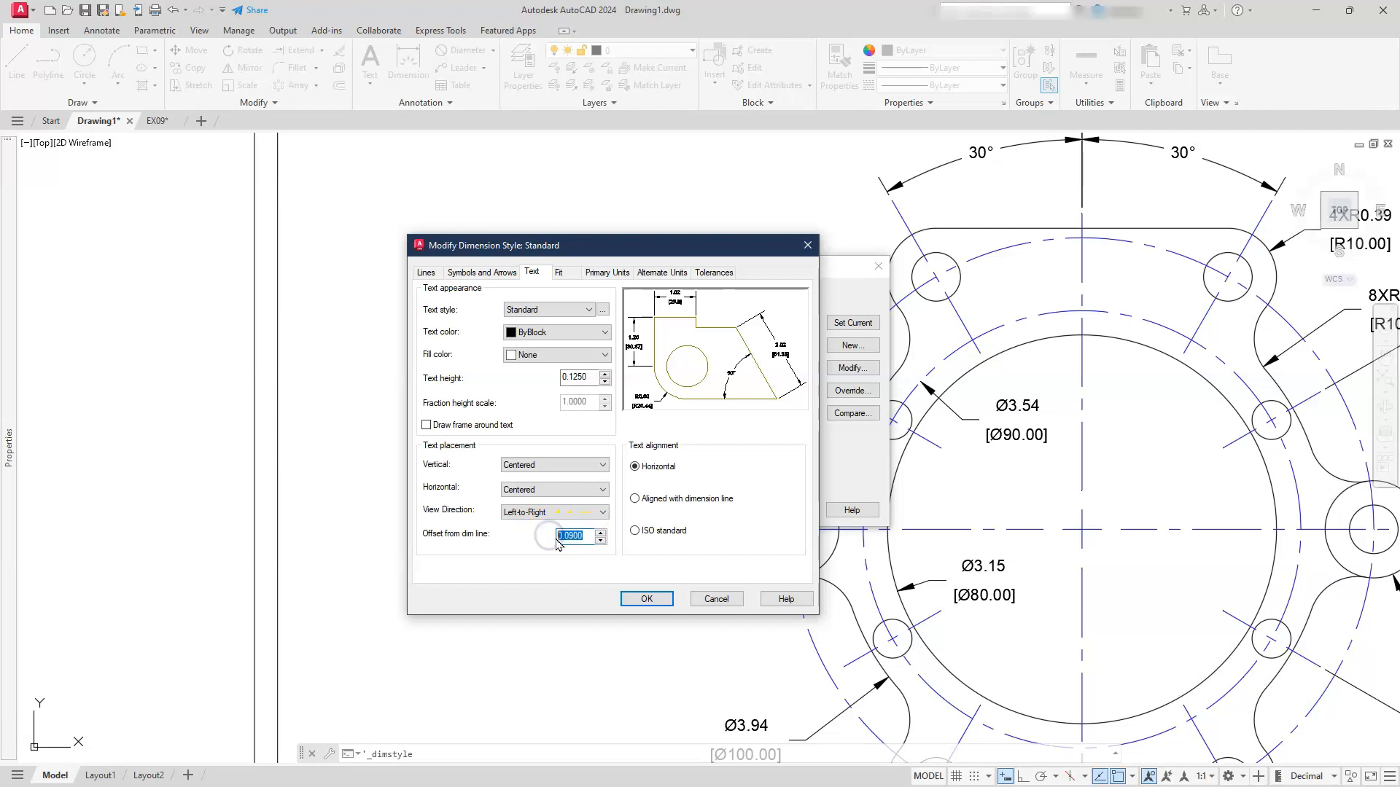
left_click(566, 537)
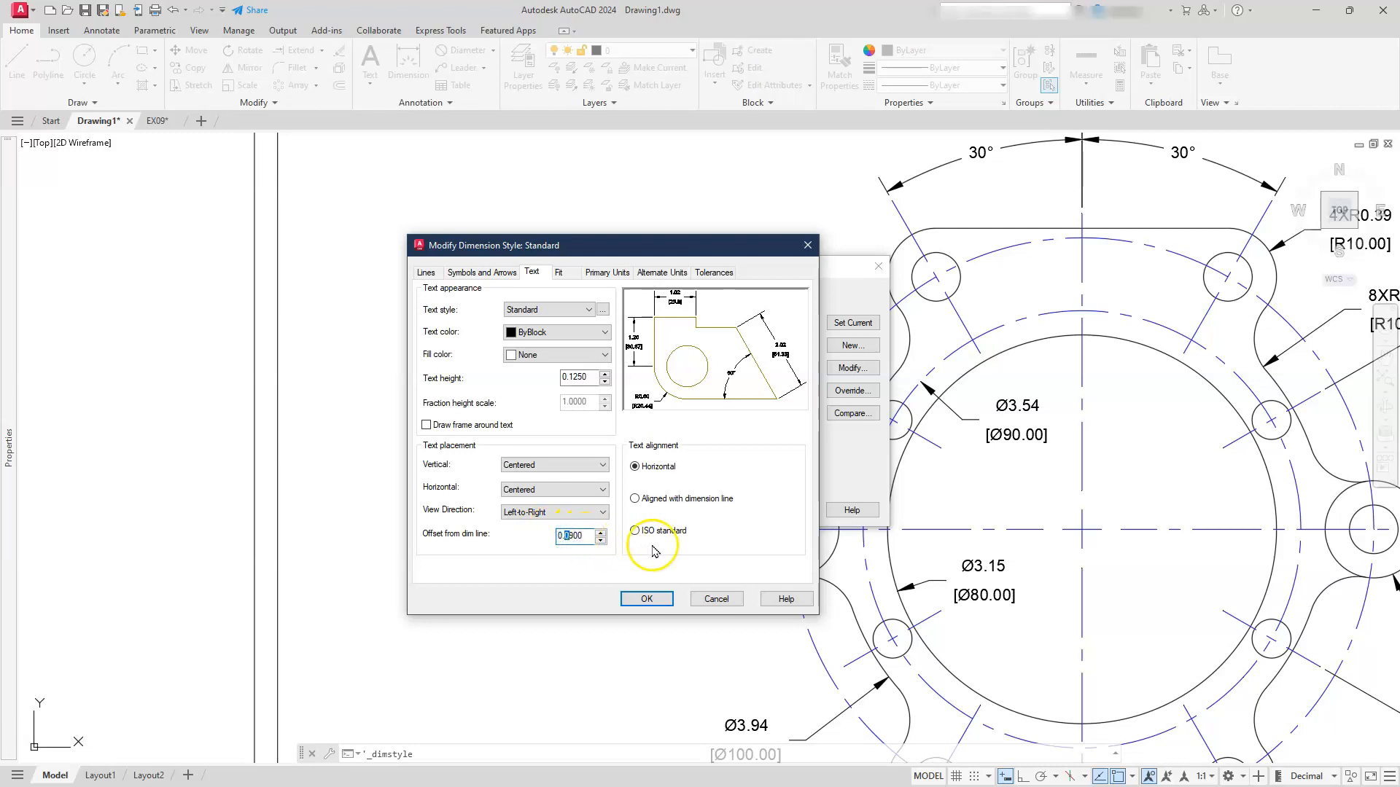
left_click(573, 537)
key("BackSpace")
type("5")
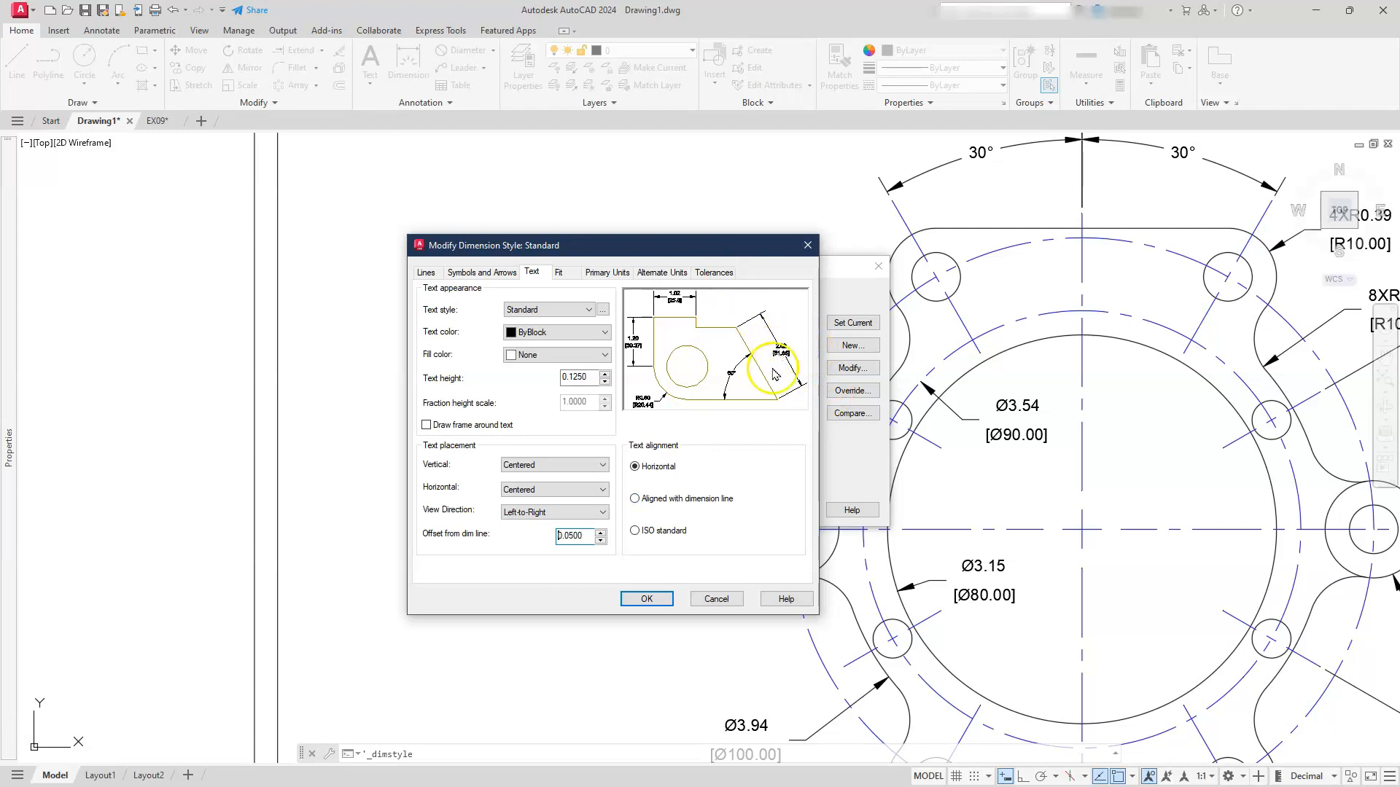
left_click(645, 599)
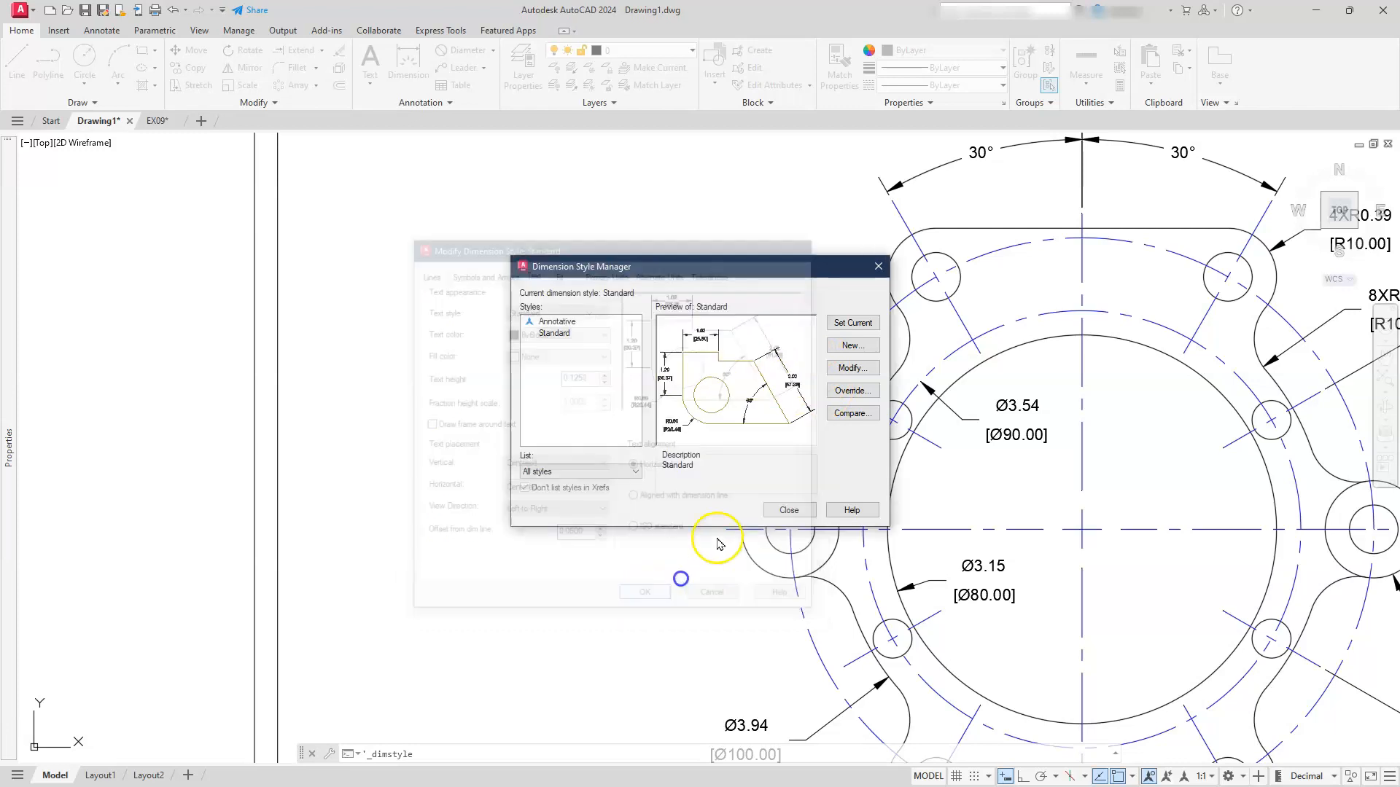
left_click(774, 509)
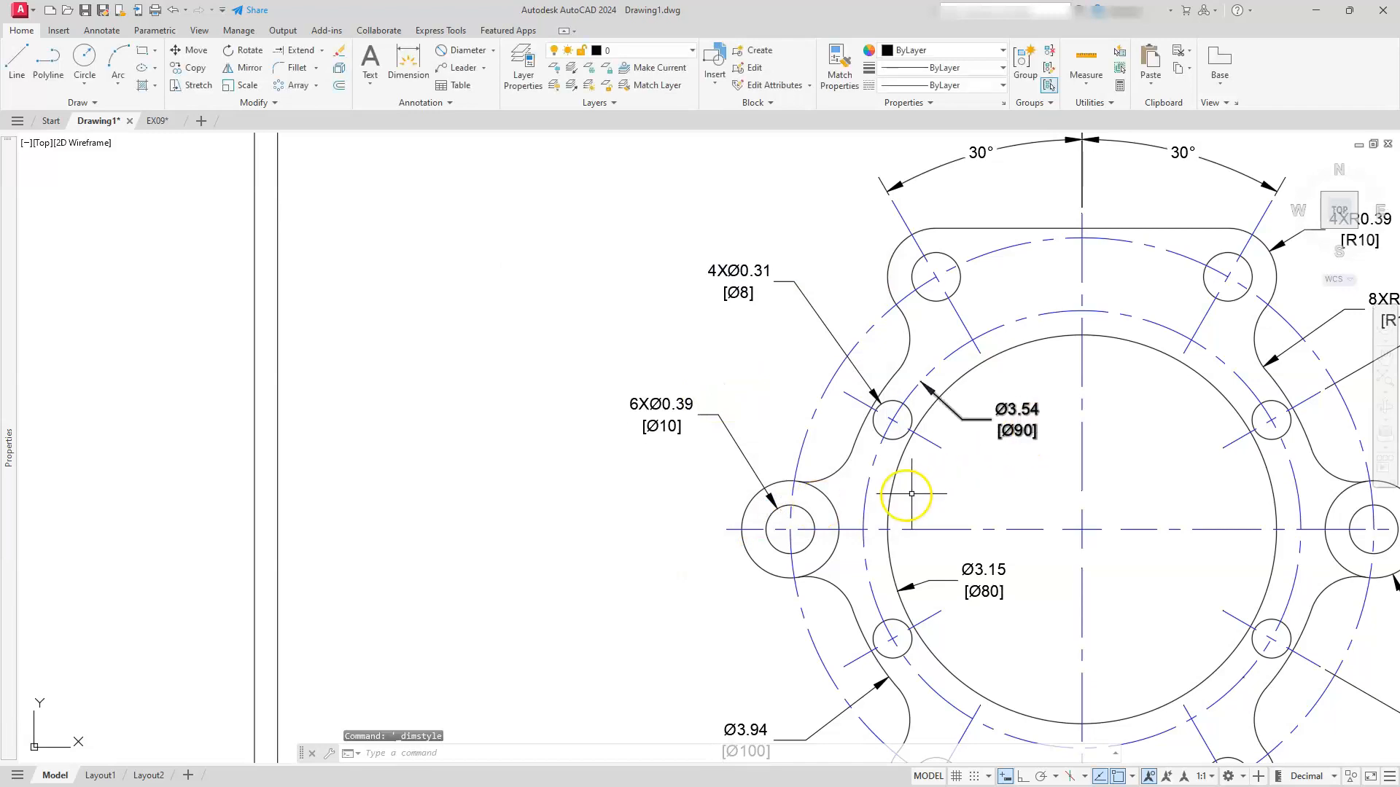
middle_click_drag(1164, 484, 838, 518)
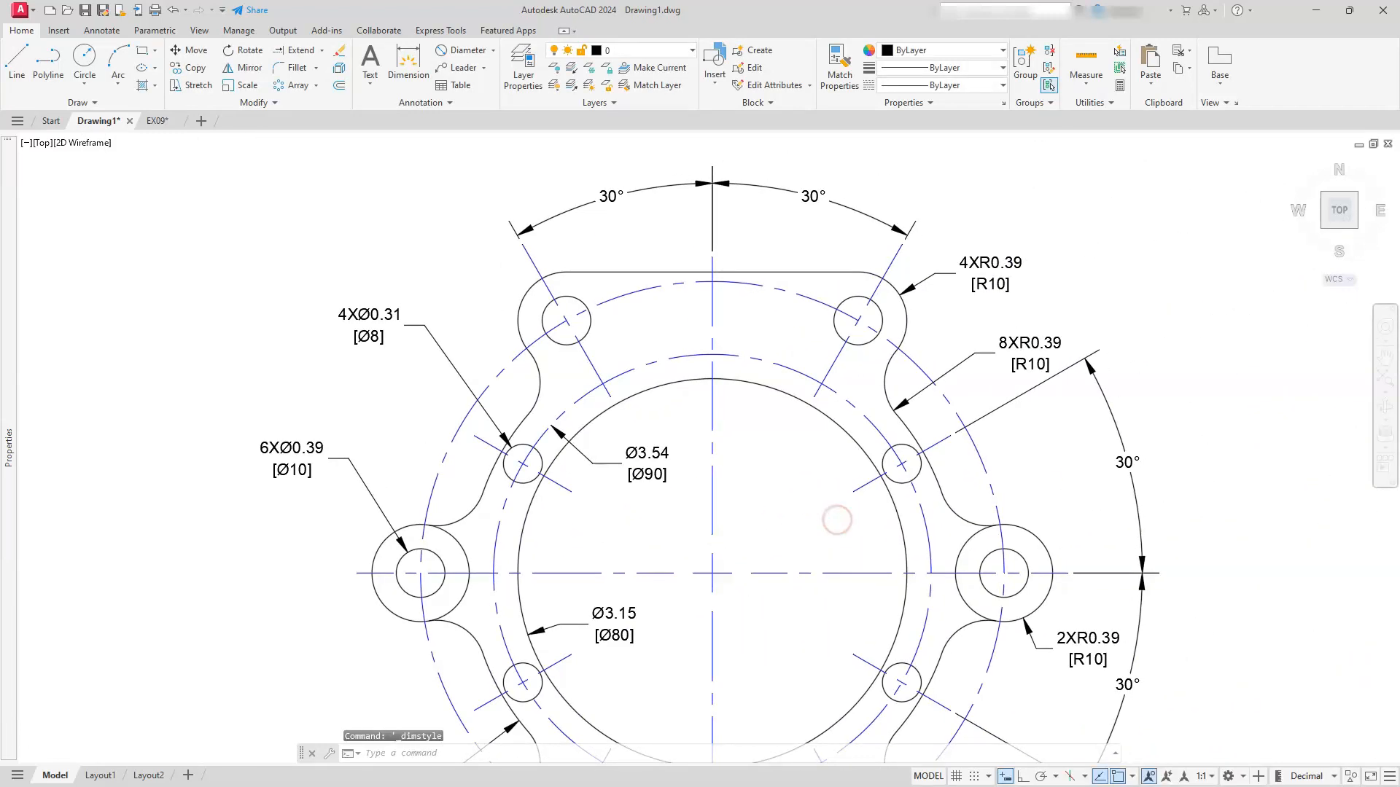
scroll(838, 594, "down", 2)
middle_click_drag(845, 643, 843, 563)
middle_click(1103, 335)
middle_click(1103, 336)
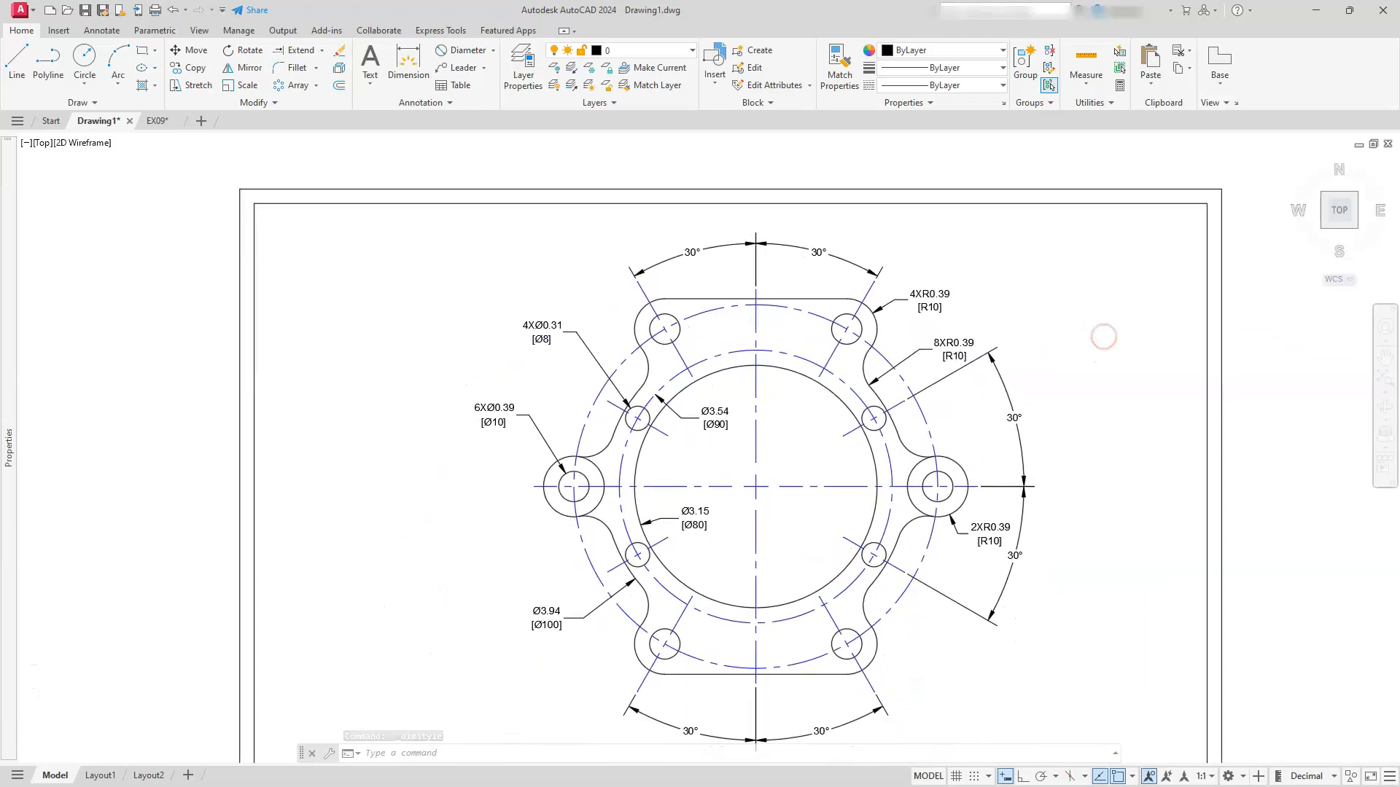